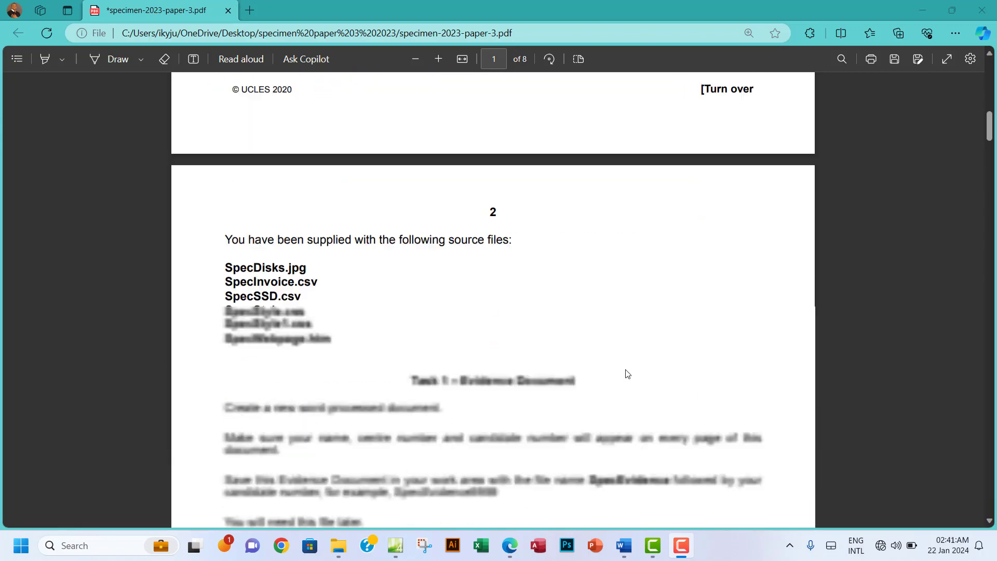
scroll(627, 369, "down", 20)
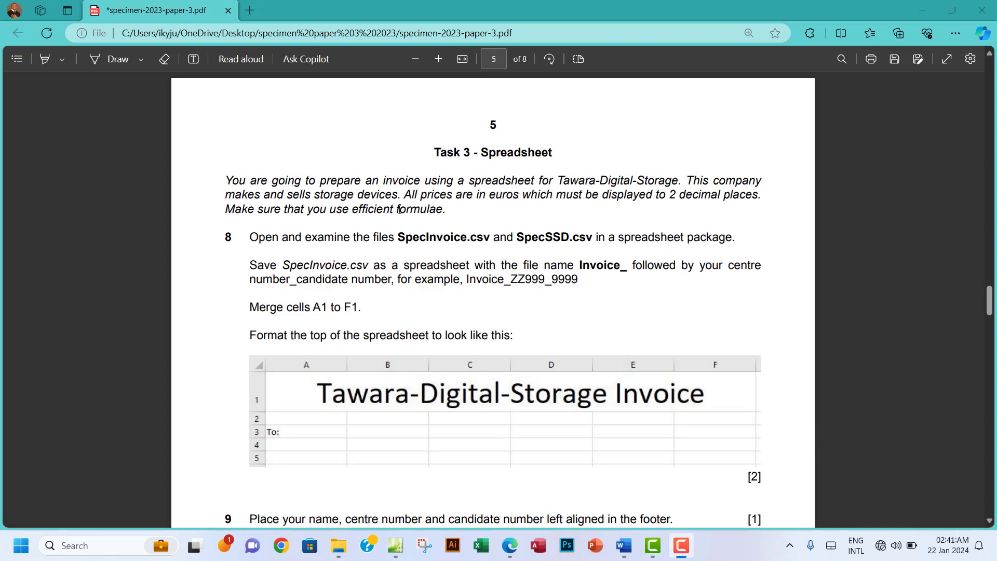
Step: Scroll the exam PDF down to page 5's Task 3 spreadsheet questions 8–10
scroll(422, 218, "down", 2)
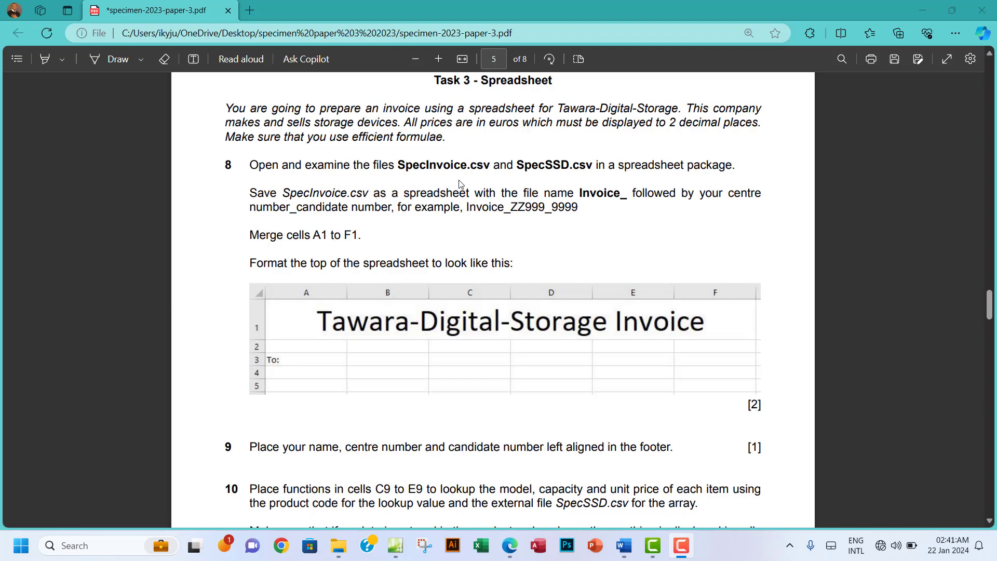
Step: Open SpecInvoice.csv and then SpecSSD.csv from the 0417_y23_ss_3 folder in Excel
left_click(339, 545)
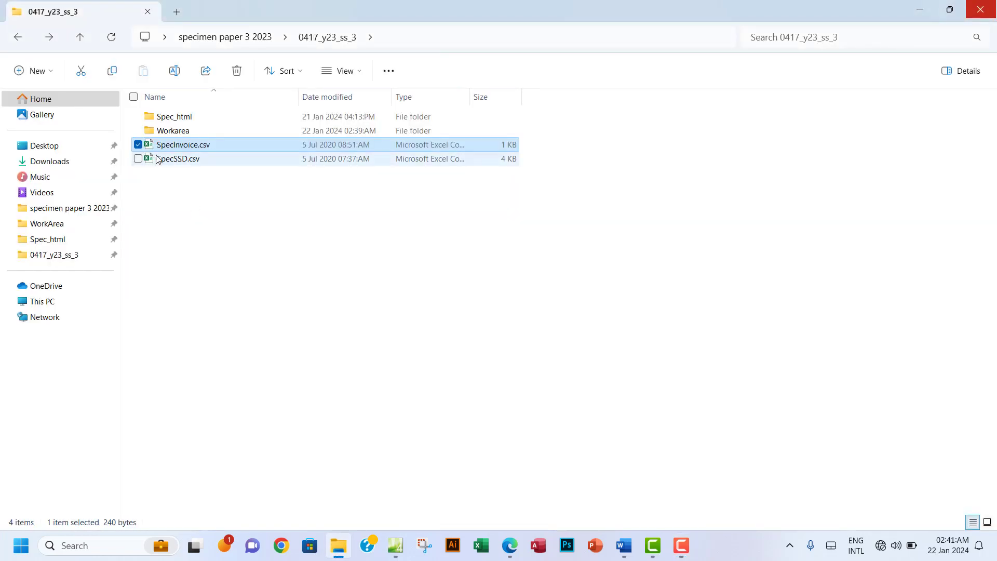
double_click(234, 147)
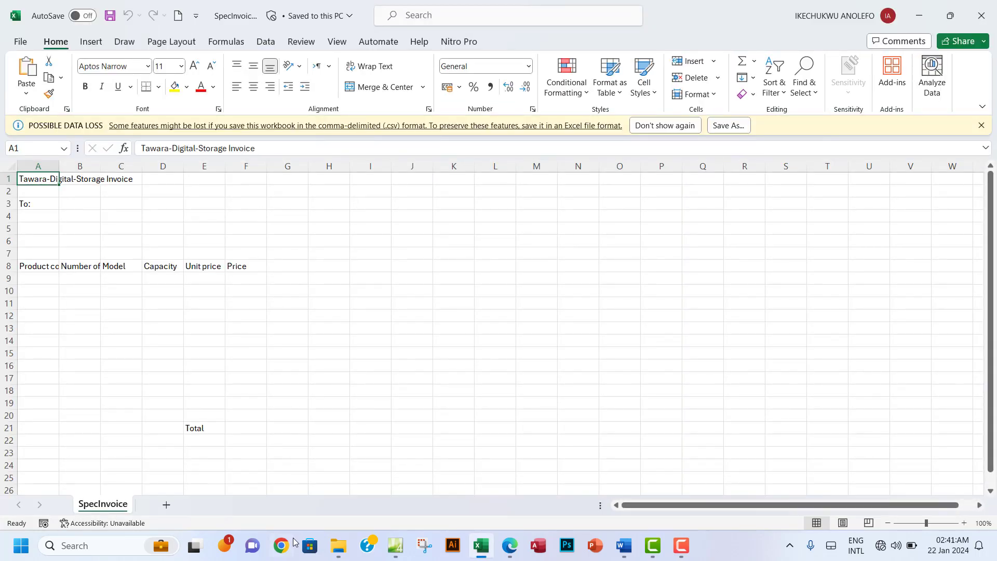
left_click(338, 545)
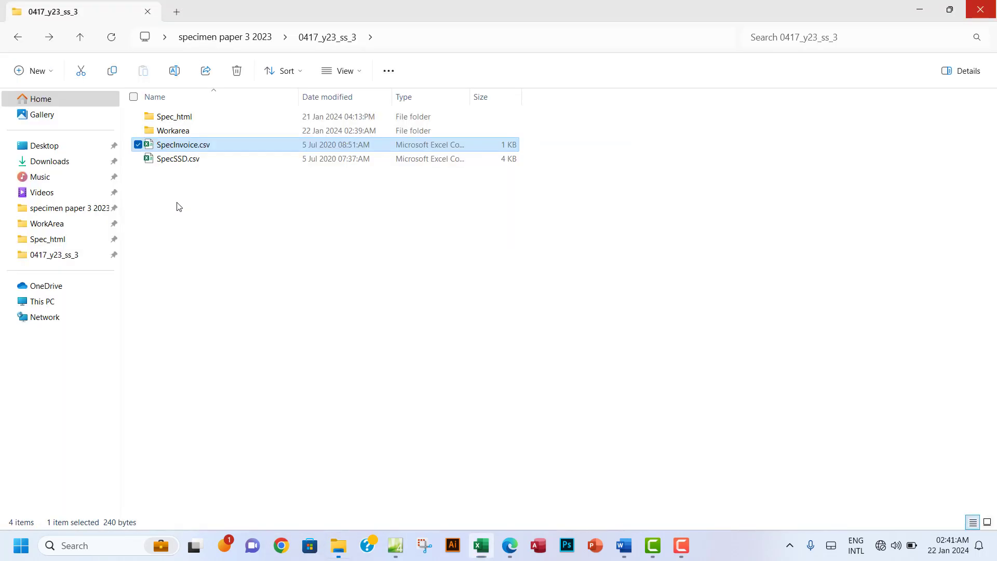
double_click(189, 160)
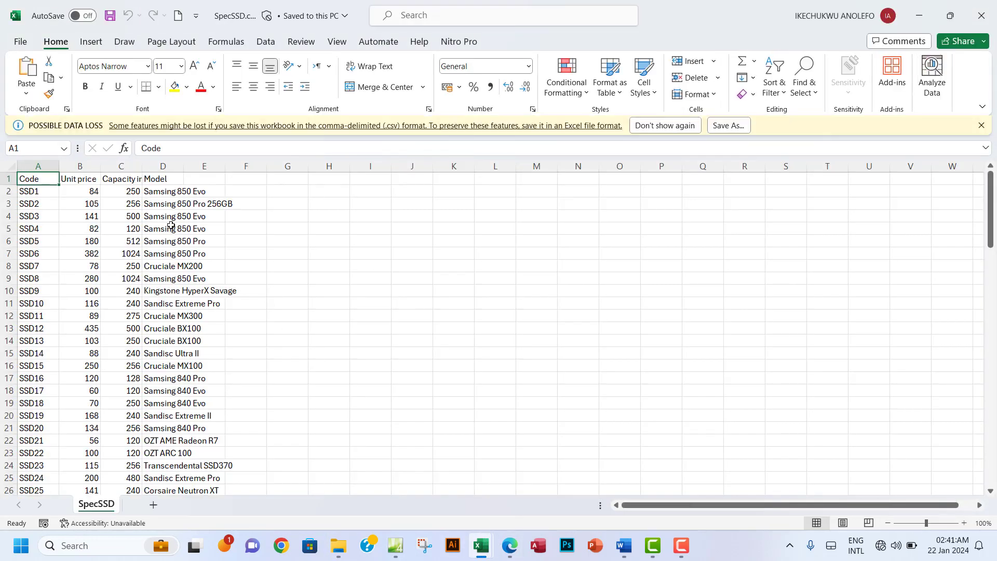
Step: AutoFit SpecSSD columns A–E and look over the SSD records in rows 2–20
left_click_drag(38, 166, 218, 165)
double_click(184, 165)
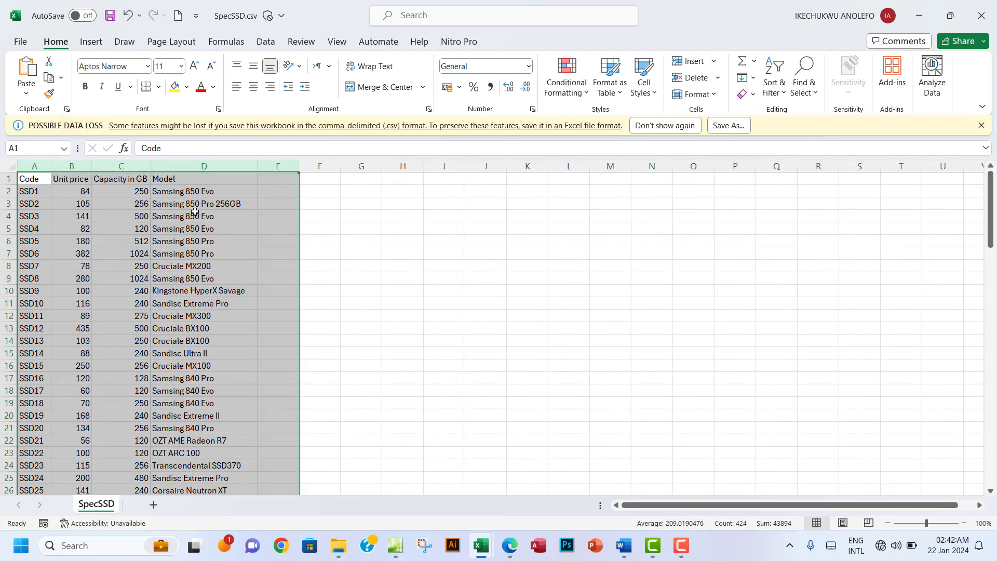
left_click(166, 216)
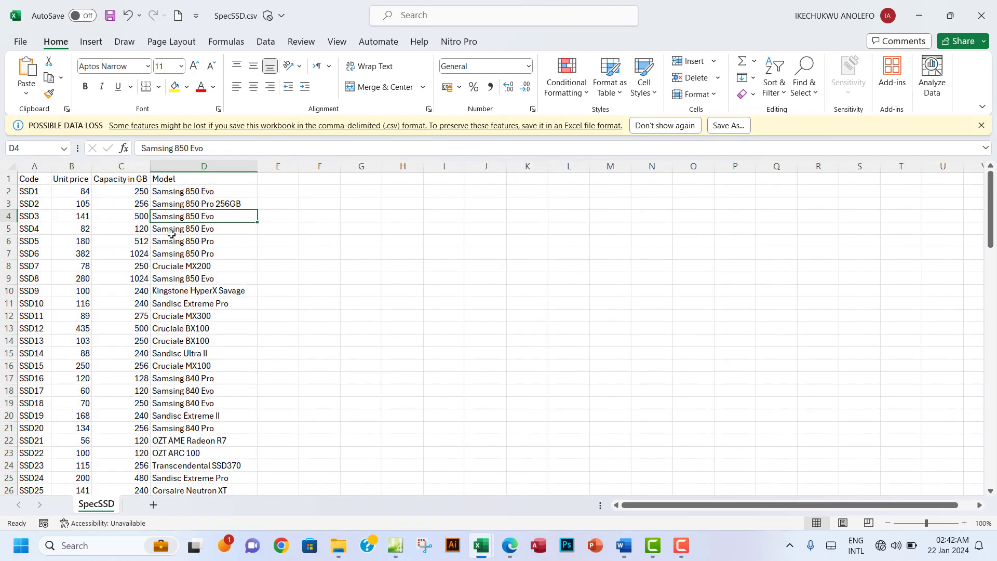
left_click(188, 192)
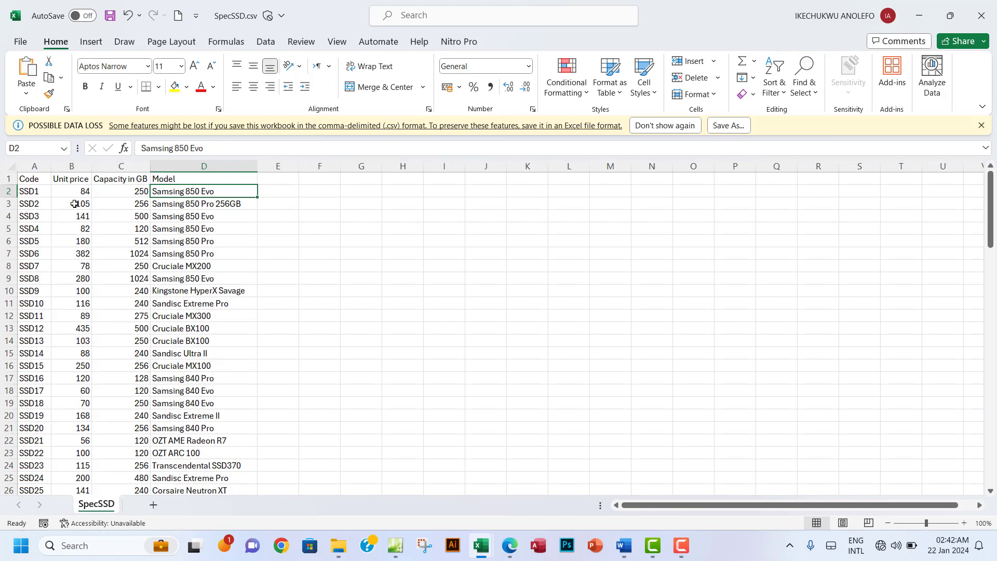
left_click_drag(31, 192, 191, 328)
left_click_drag(191, 366, 195, 412)
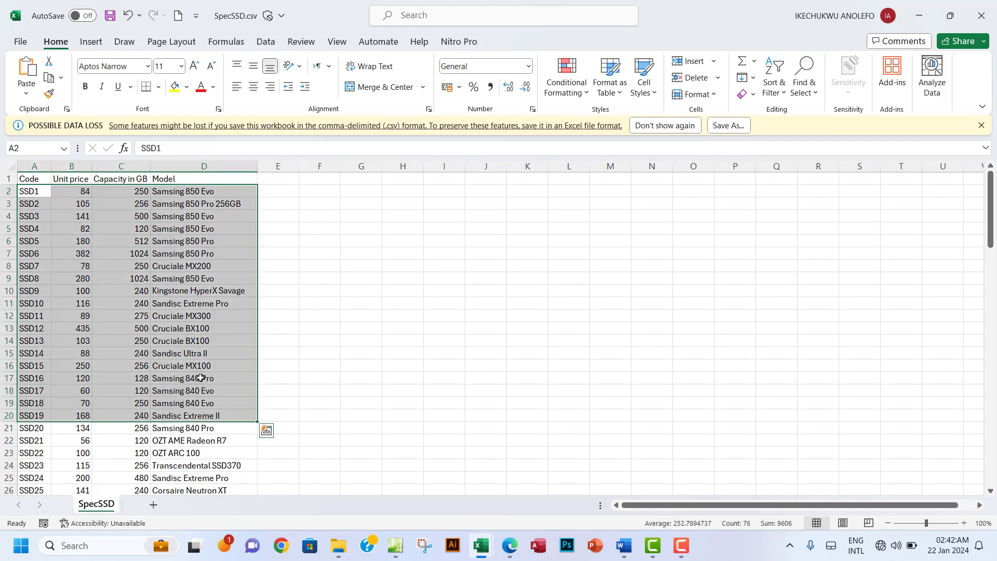
left_click(177, 252)
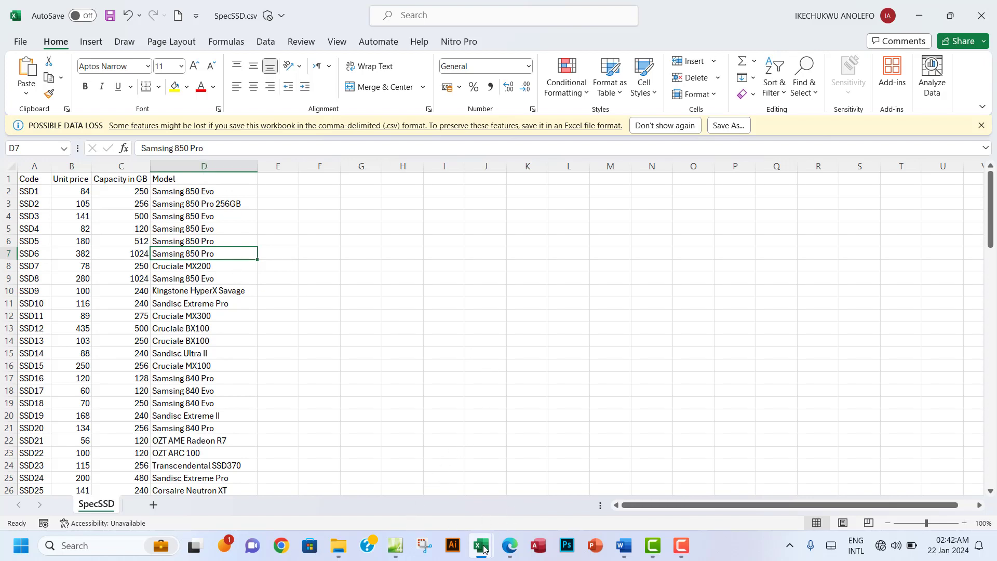
Step: Check the Unit price, Capacity in GB and Model headings, then return to SpecInvoice
mouse_move(483, 549)
left_click(84, 179)
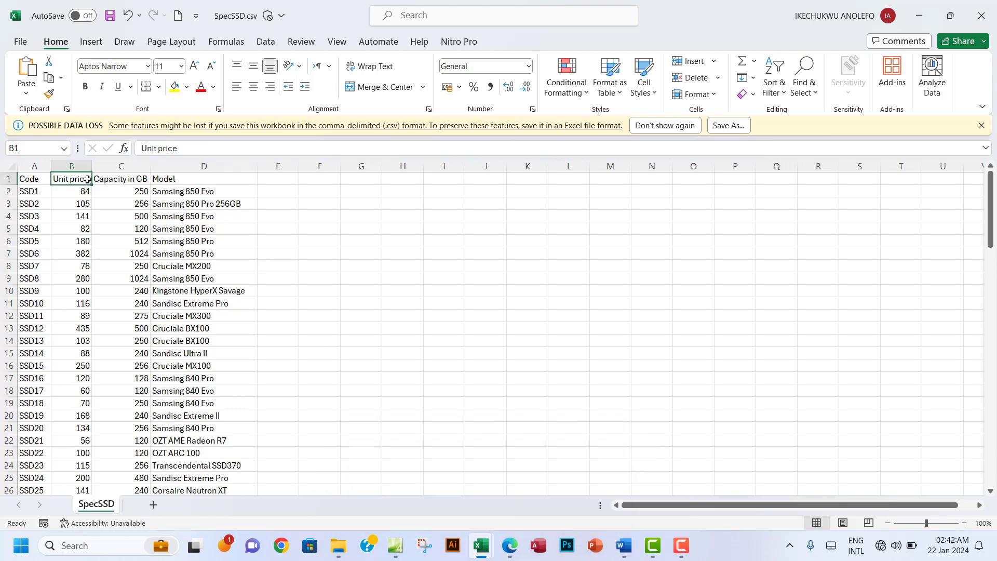
left_click(119, 179)
left_click(167, 180)
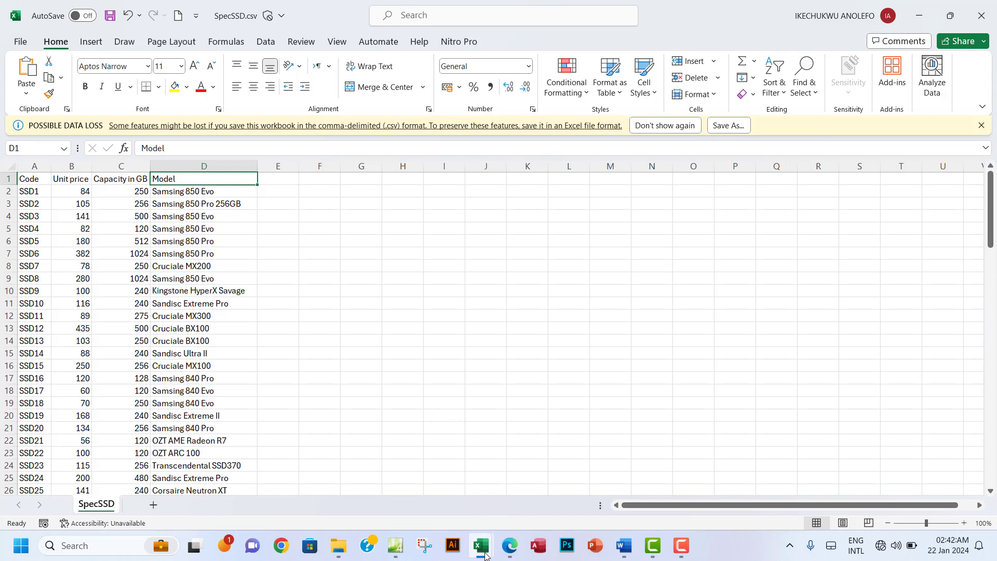
mouse_move(488, 555)
left_click(414, 493)
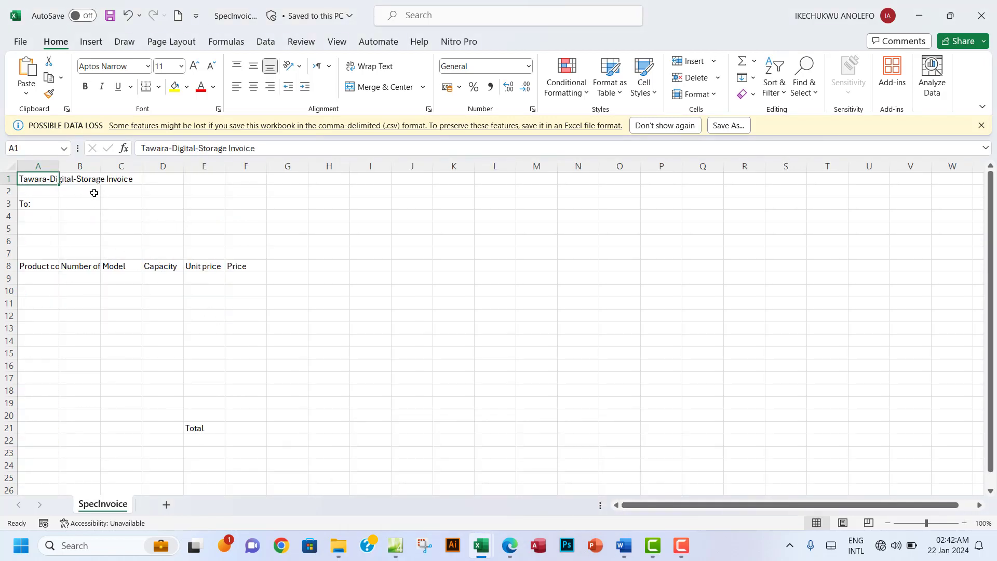
Step: Widen column B for Number of items and AutoFit column A to fit Product code
left_click(84, 267)
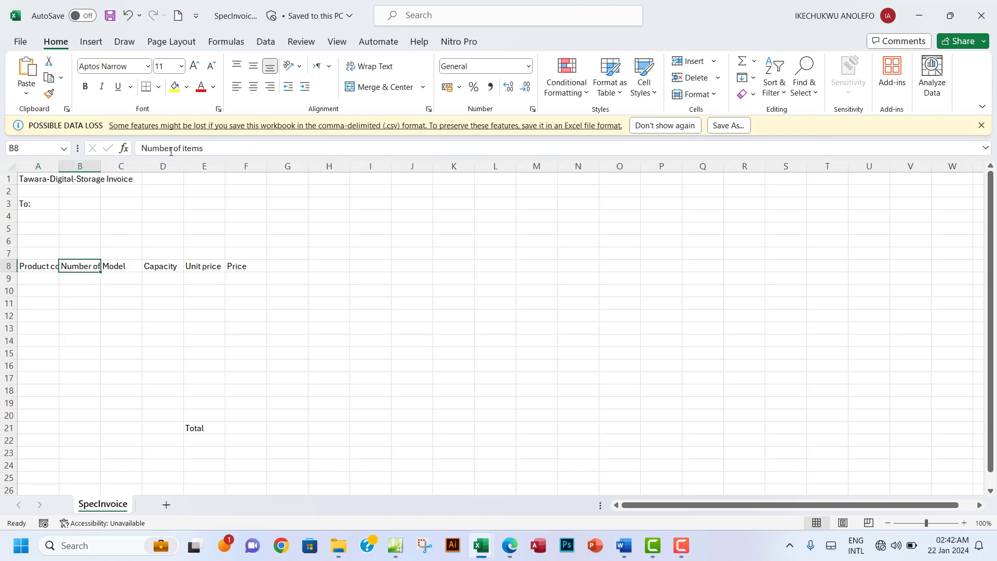
left_click_drag(101, 166, 120, 190)
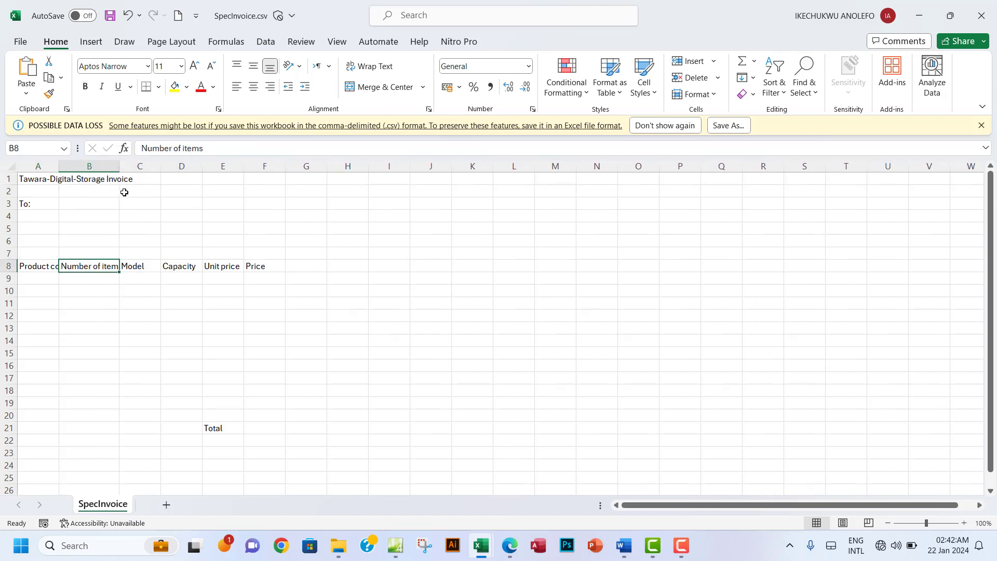
left_click(142, 268)
left_click(177, 263)
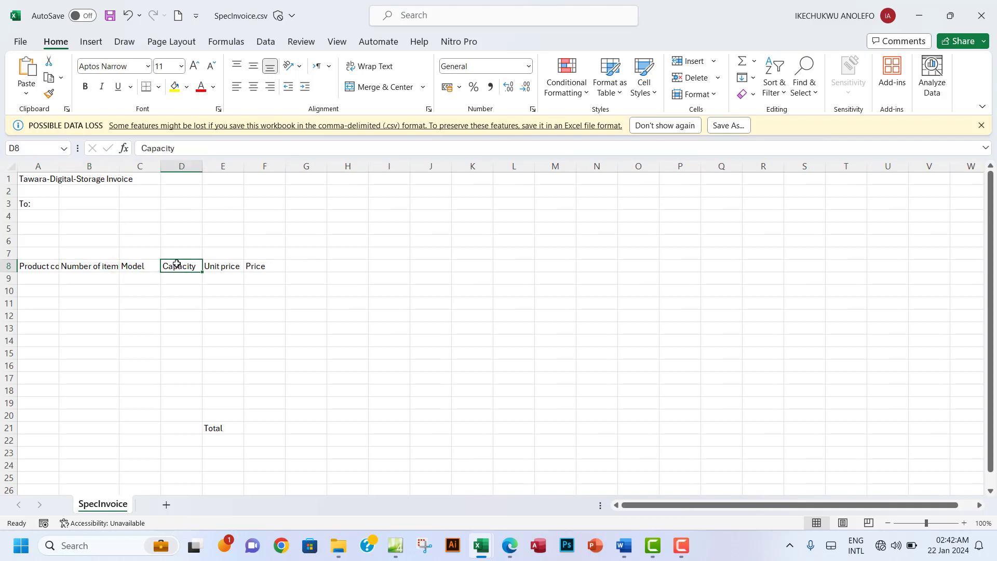
left_click(220, 266)
left_click(258, 269)
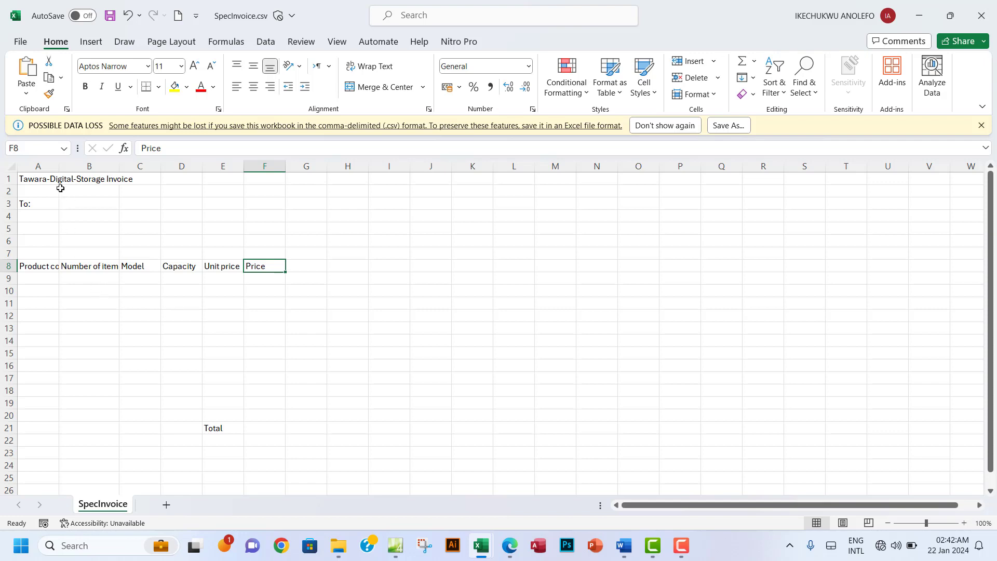
double_click(58, 166)
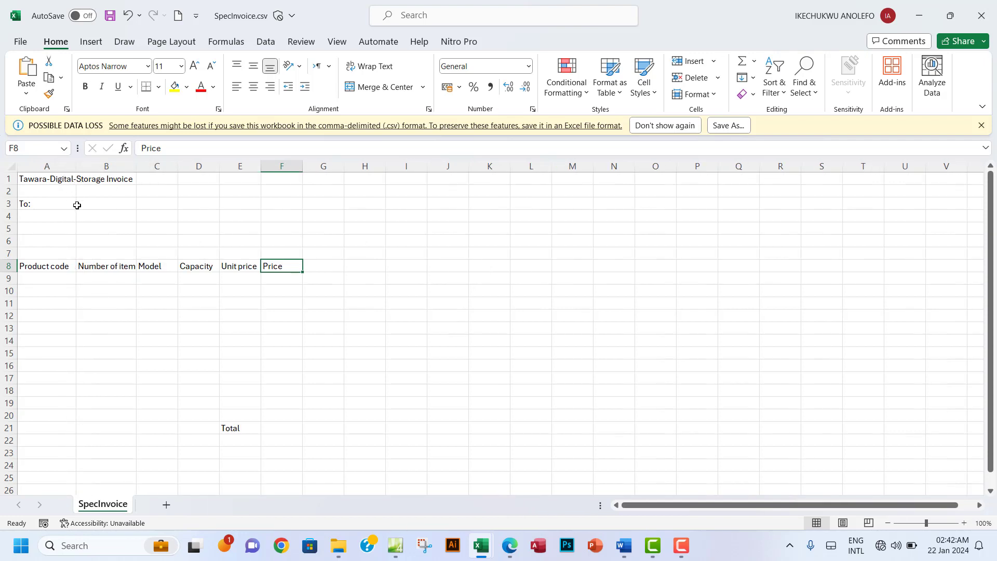
left_click(513, 551)
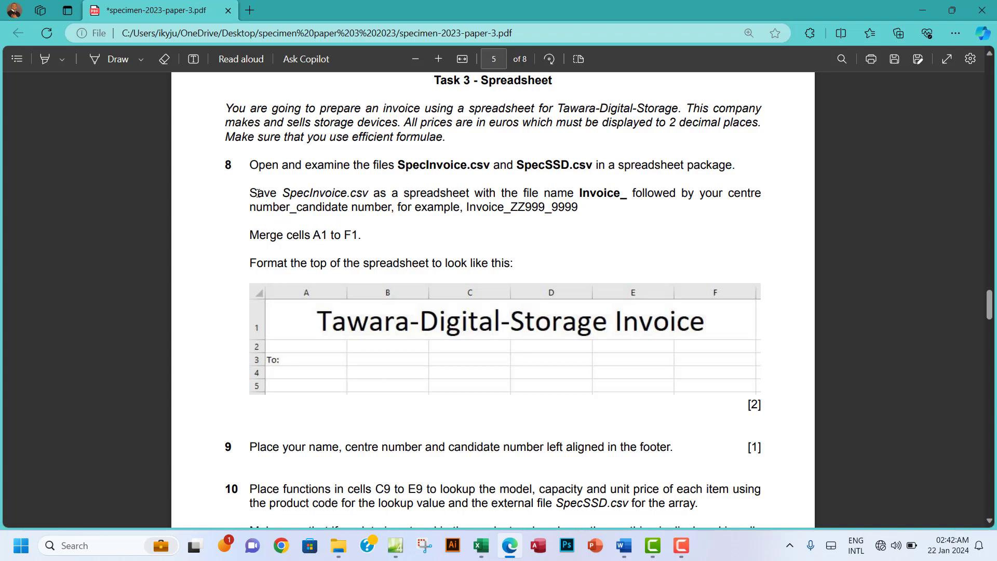
Step: Copy the file name prefix Invoice_ from question 8's Save line, then return to SpecInvoice
left_click_drag(258, 194, 325, 196)
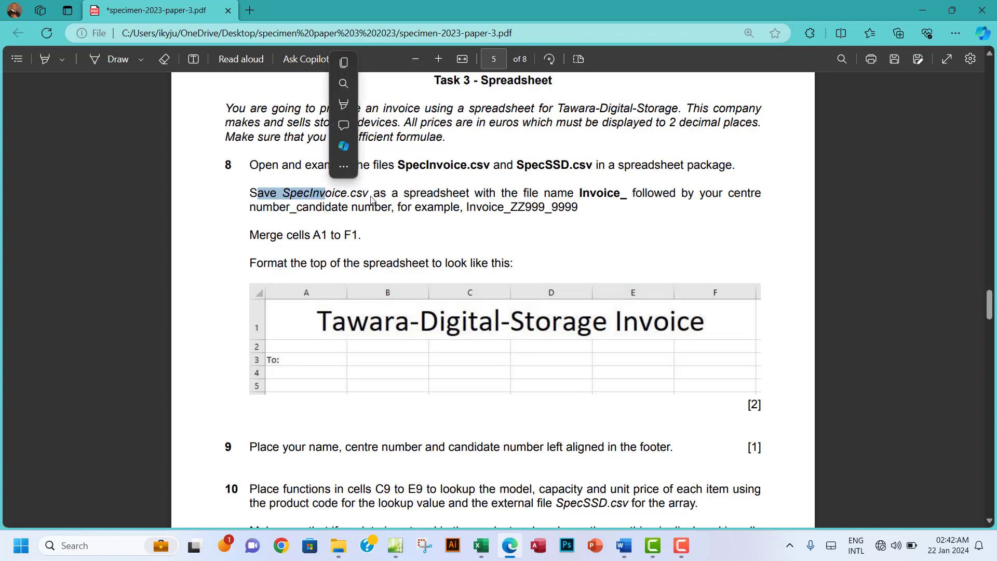
left_click(428, 202)
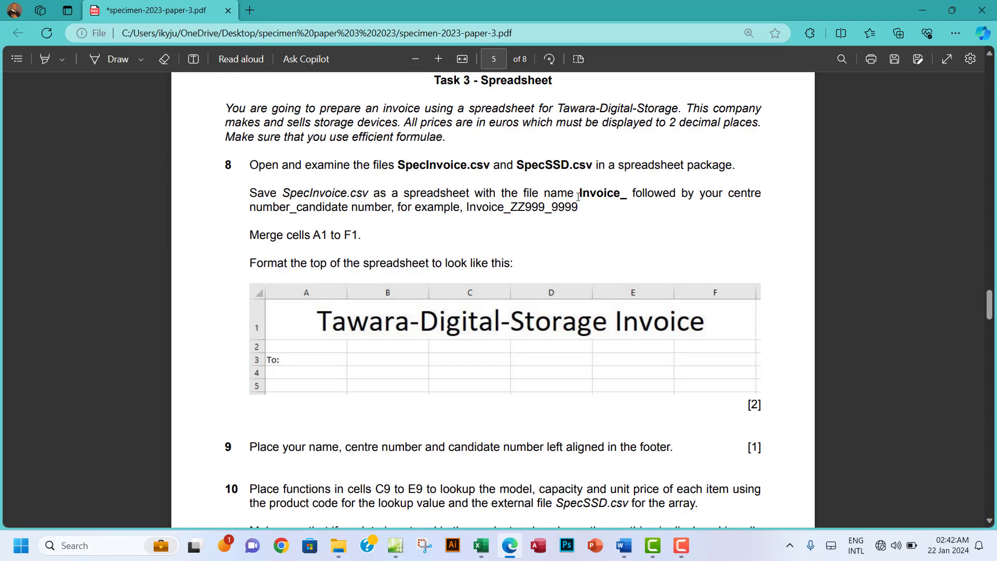
left_click_drag(581, 193, 625, 196)
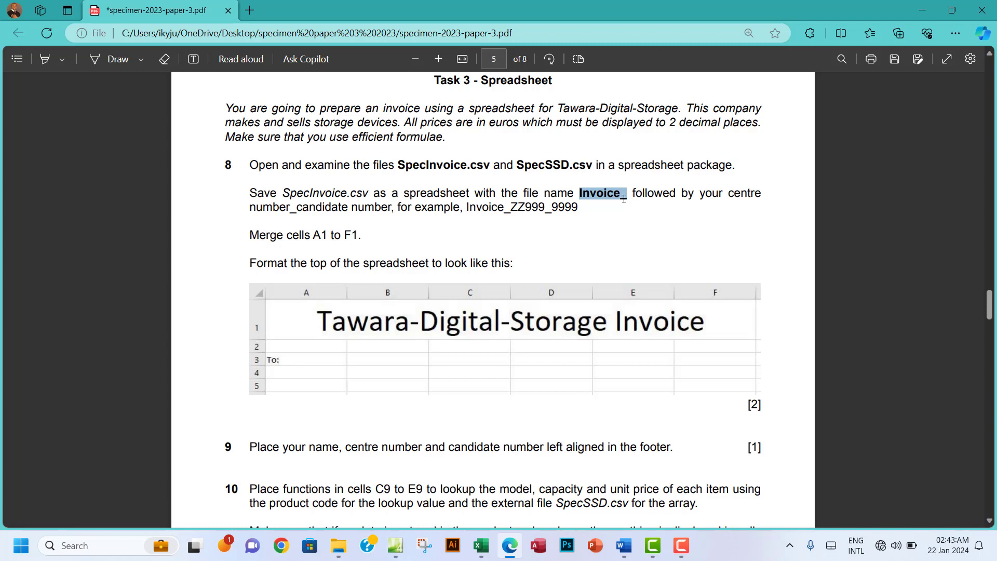
left_click(669, 69)
left_click(481, 546)
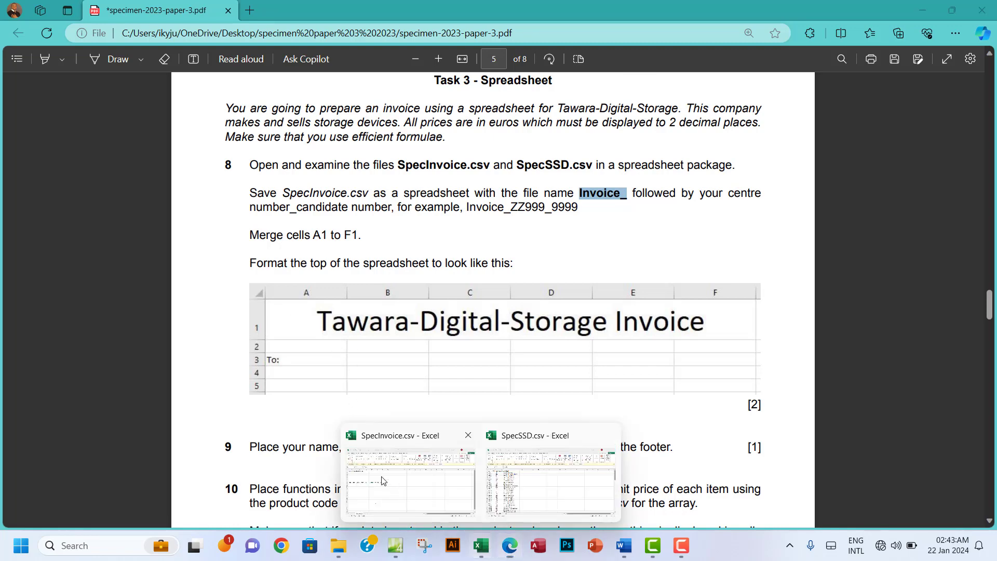
left_click(383, 480)
left_click(20, 42)
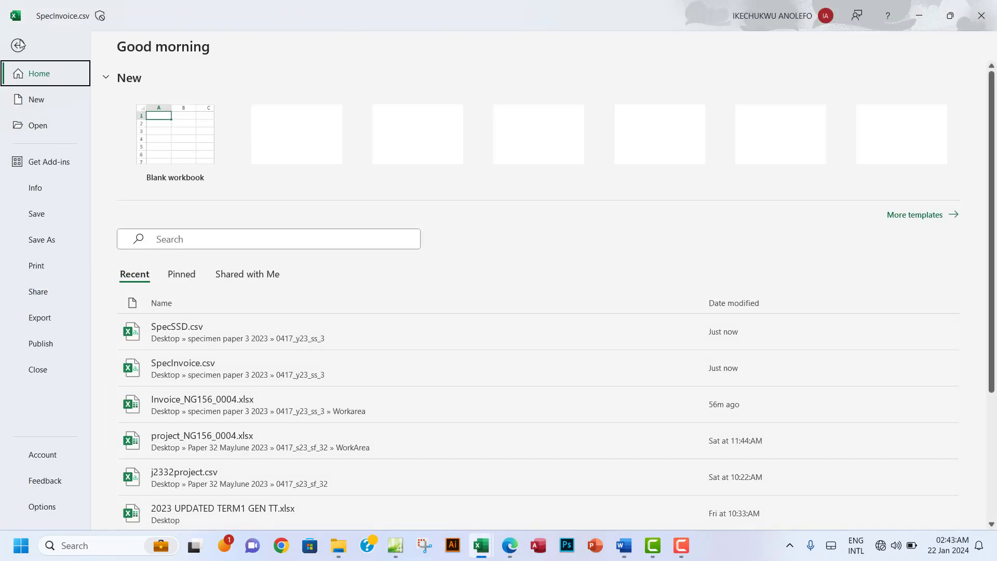
left_click(52, 238)
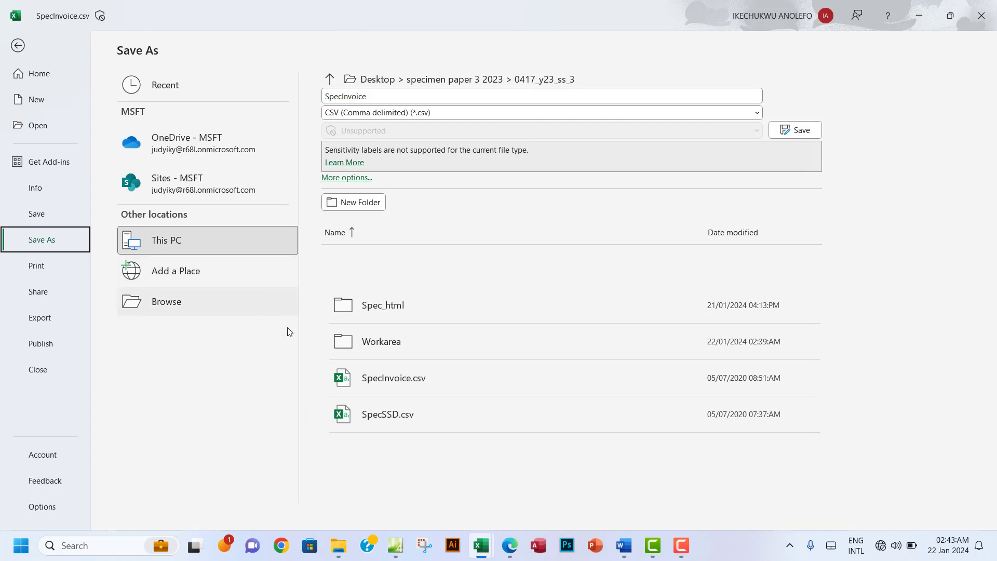
left_click(136, 313)
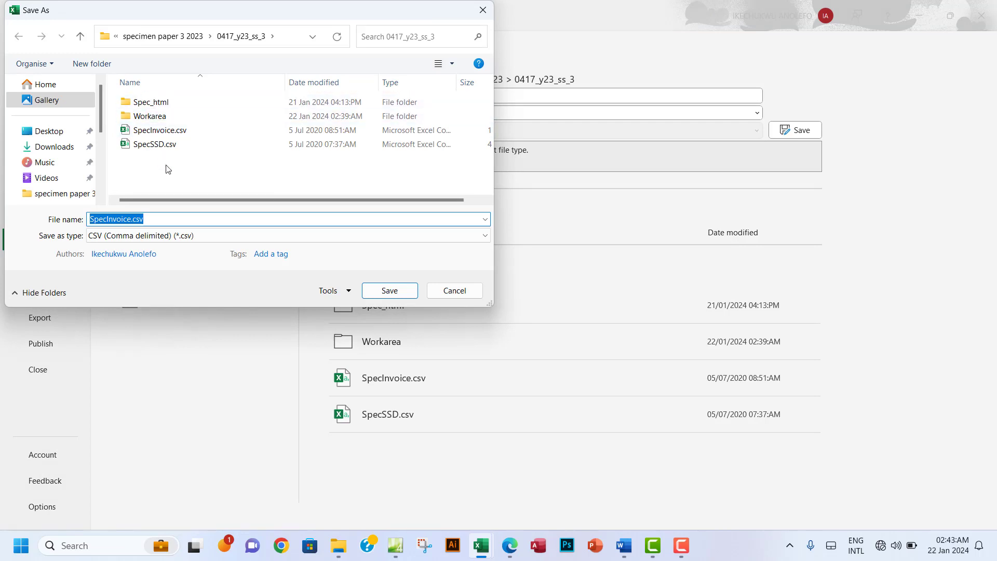
double_click(173, 117)
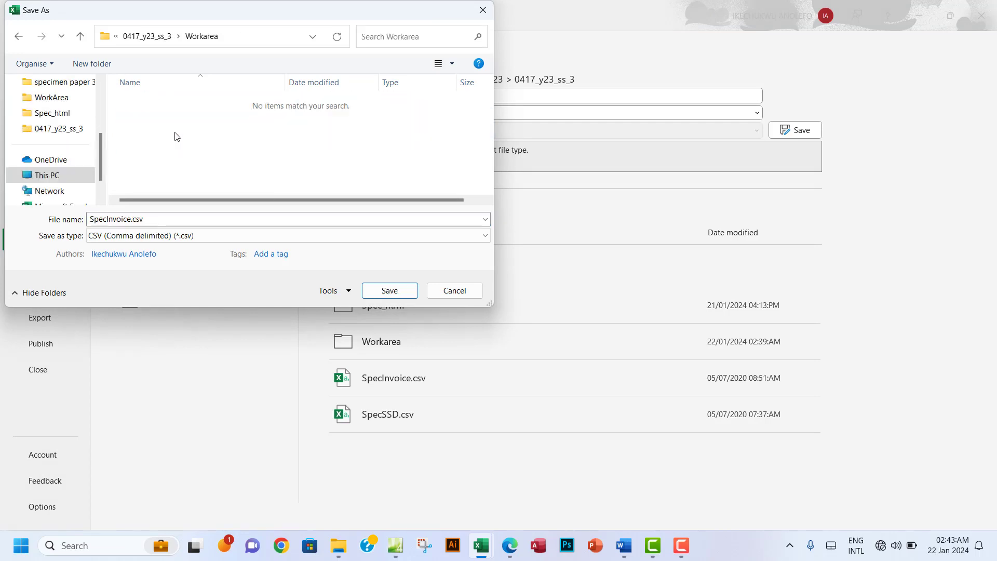
double_click(156, 223)
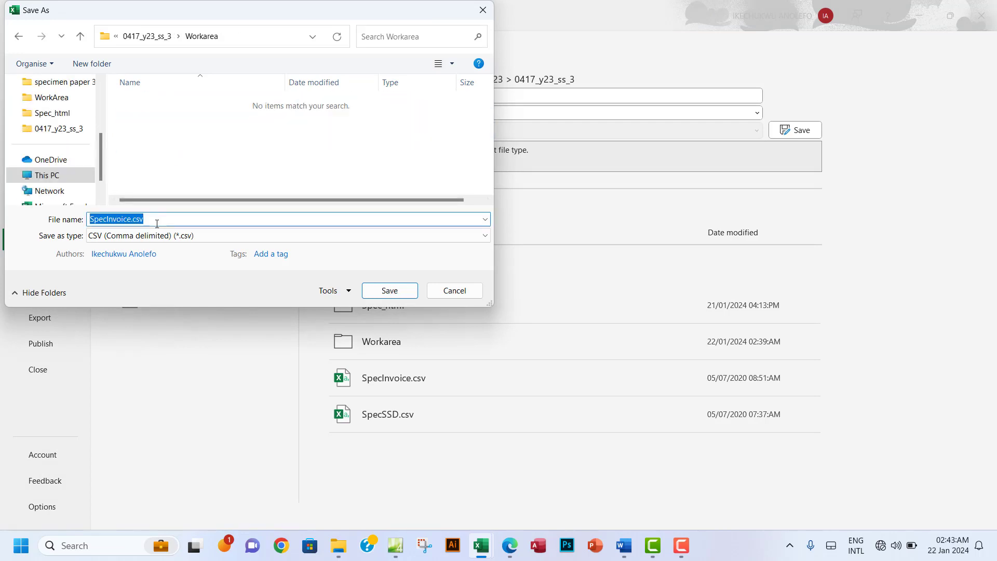
type("Invoice_")
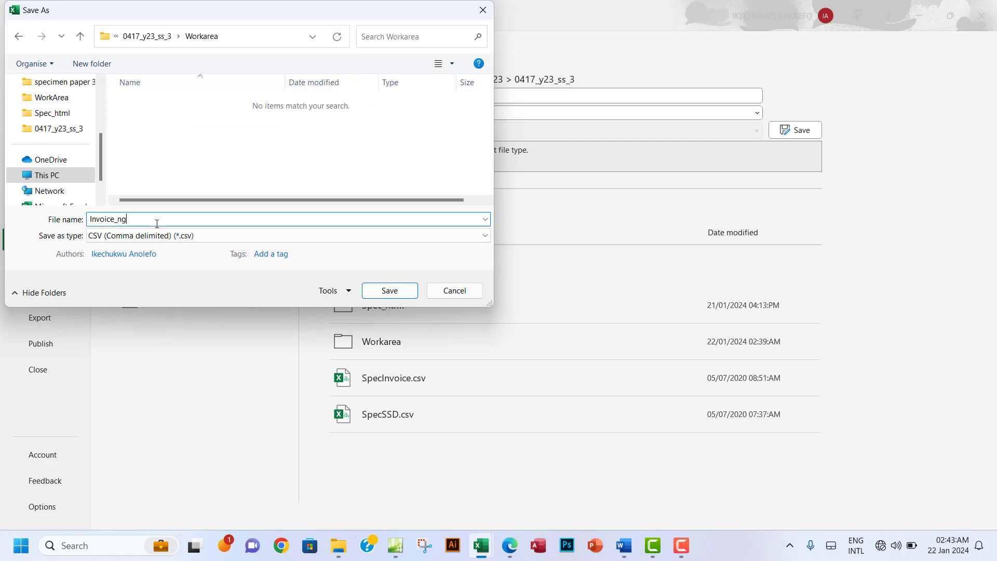
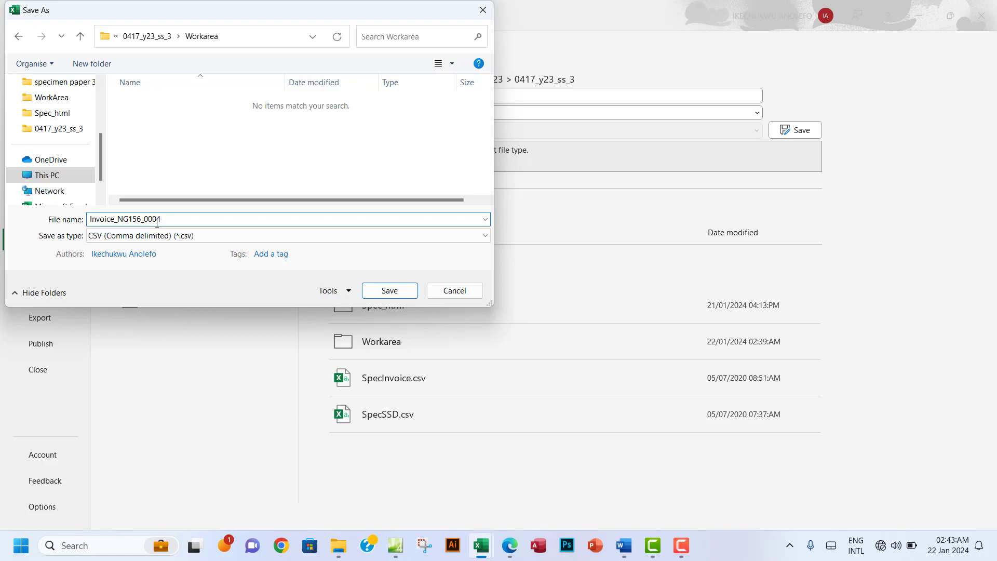
left_click(123, 240)
left_click(124, 248)
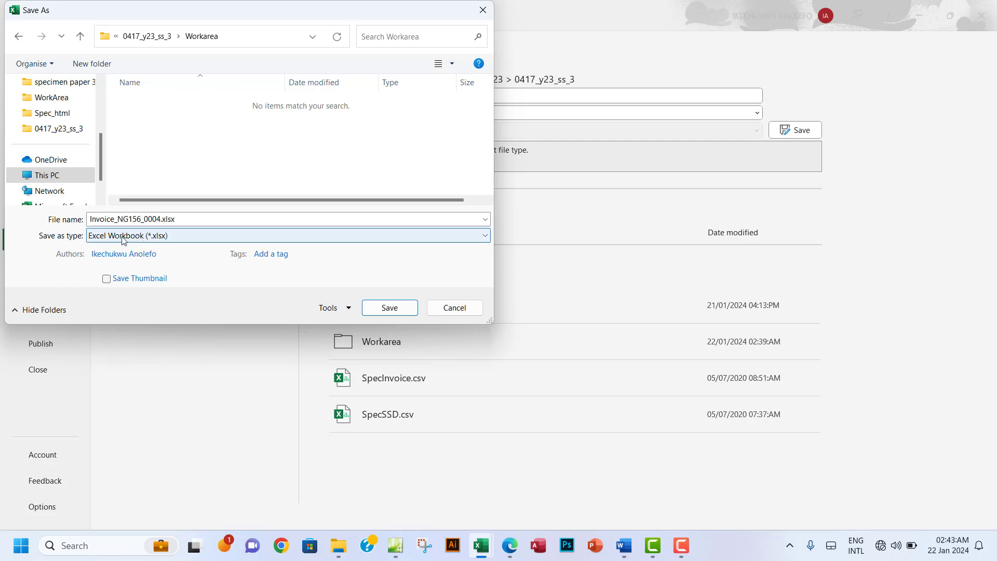
left_click(377, 307)
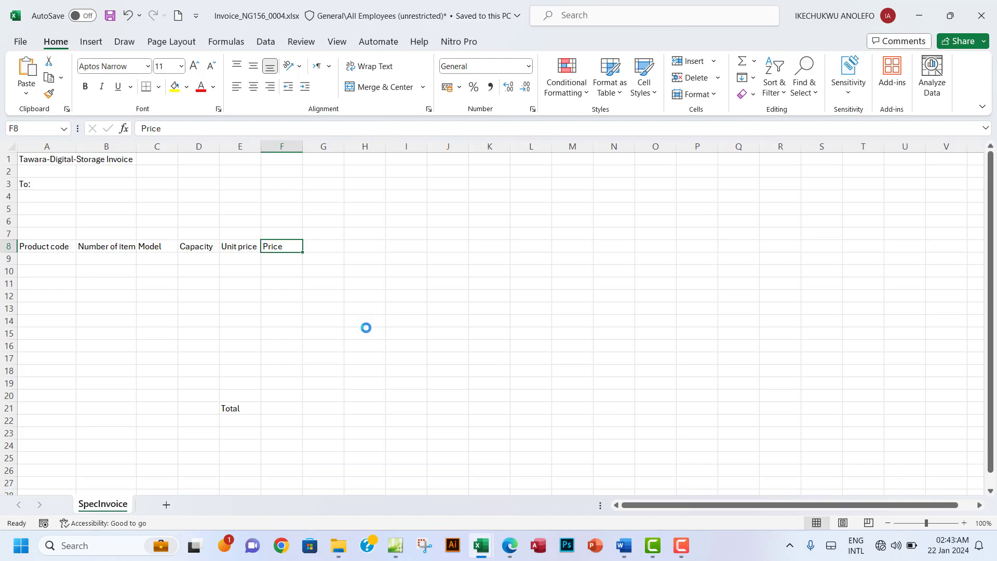
left_click(509, 545)
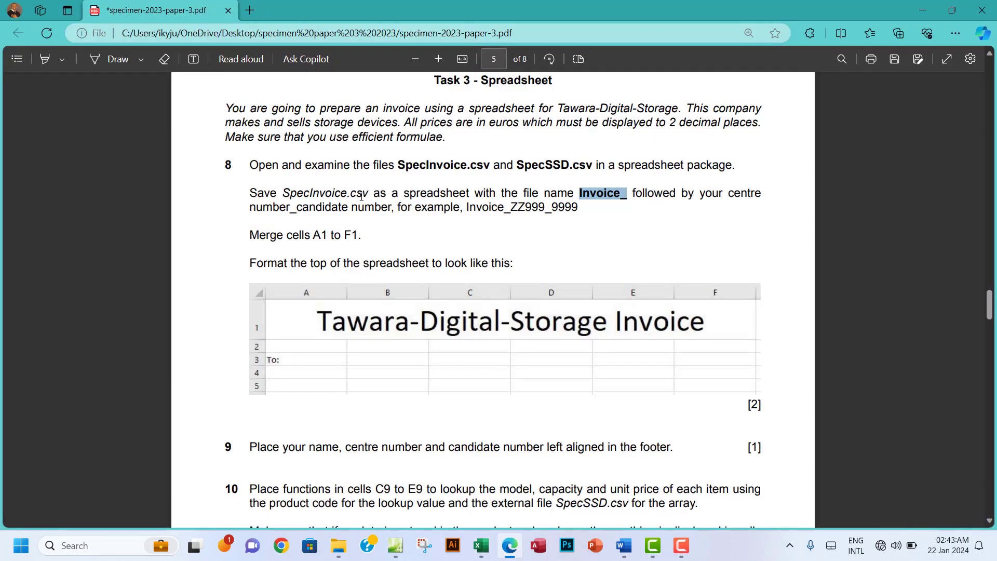
Step: Highlight the whole text of task 8 in green in the PDF
left_click(304, 173)
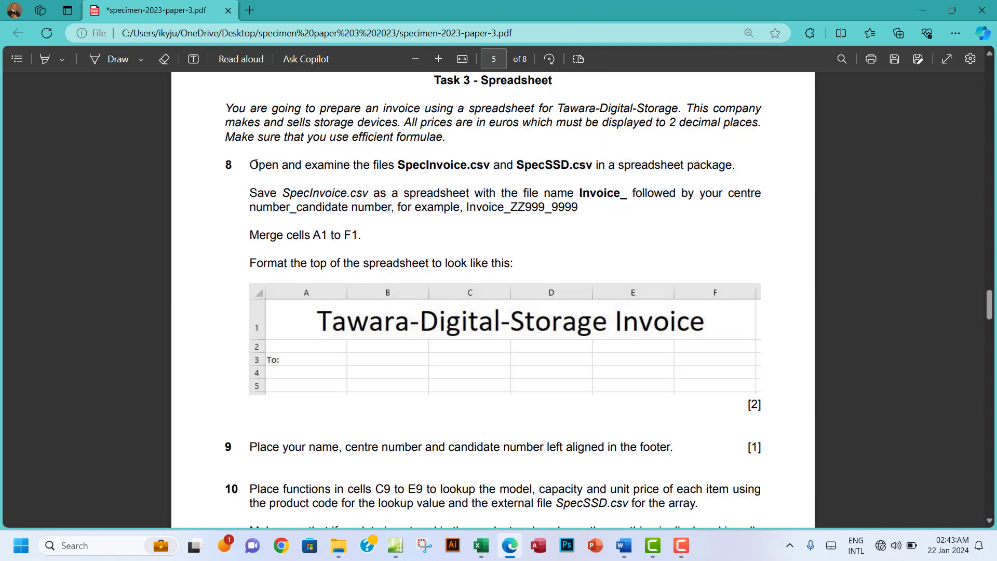
left_click_drag(250, 165, 579, 208)
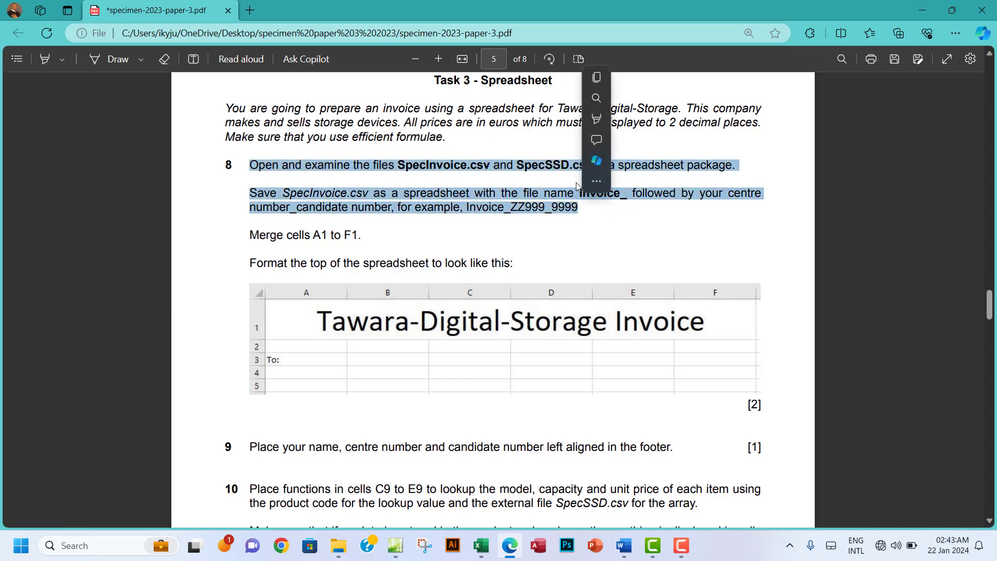
mouse_move(600, 125)
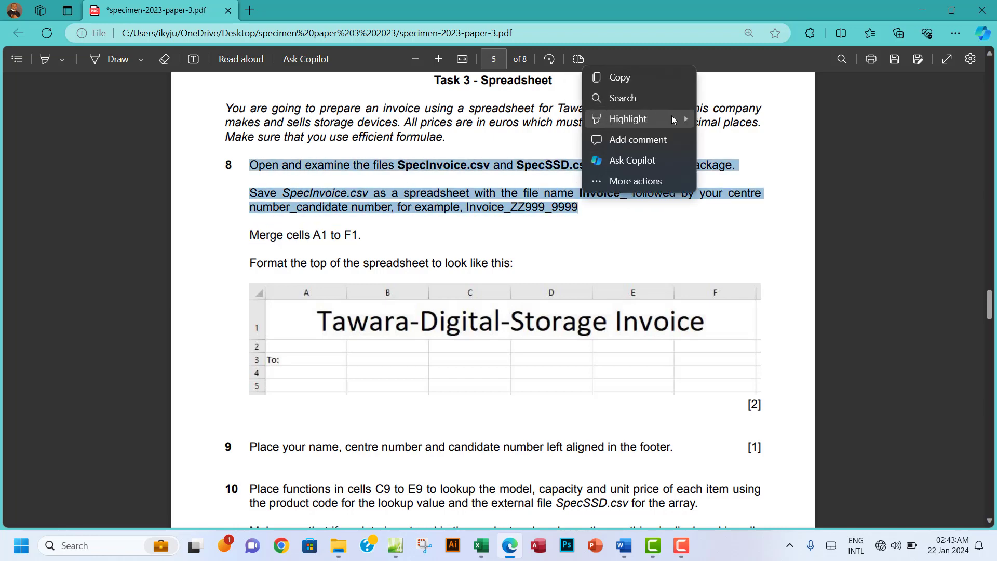
mouse_move(672, 118)
left_click(720, 141)
scroll(313, 179, "down", 1)
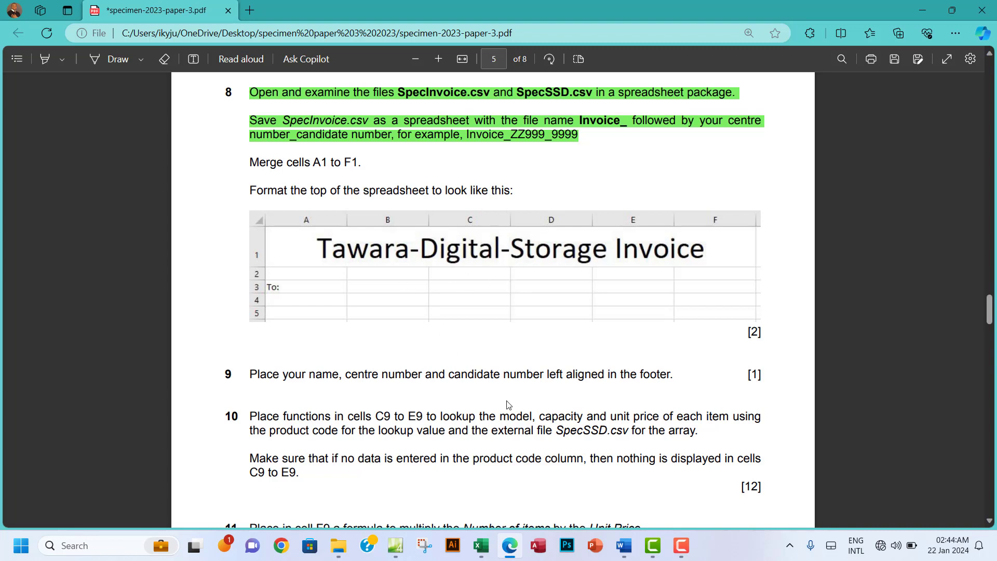
Step: Back in the Invoice workbook, select the title cells A1 to F1
mouse_move(481, 545)
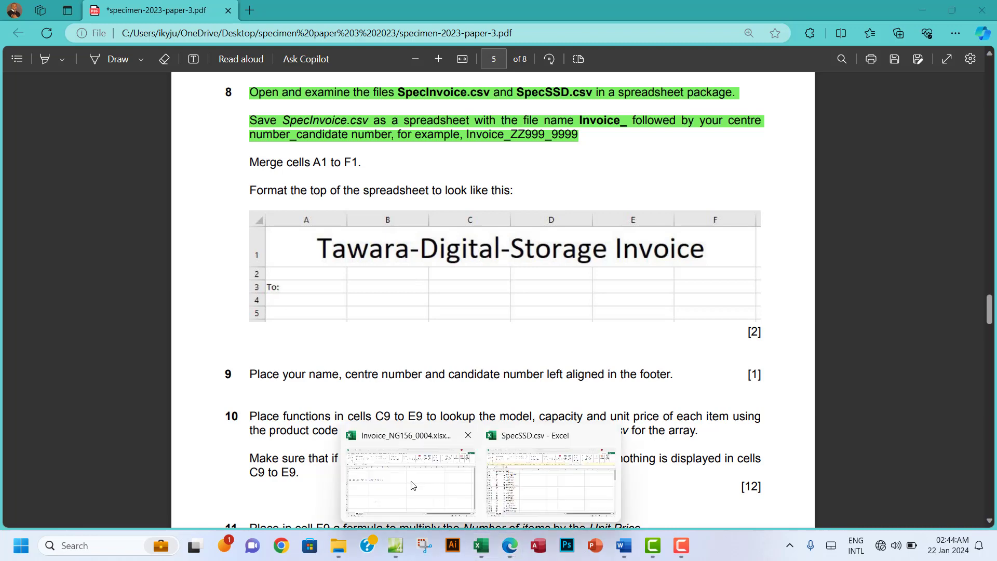
left_click(410, 488)
left_click(76, 158)
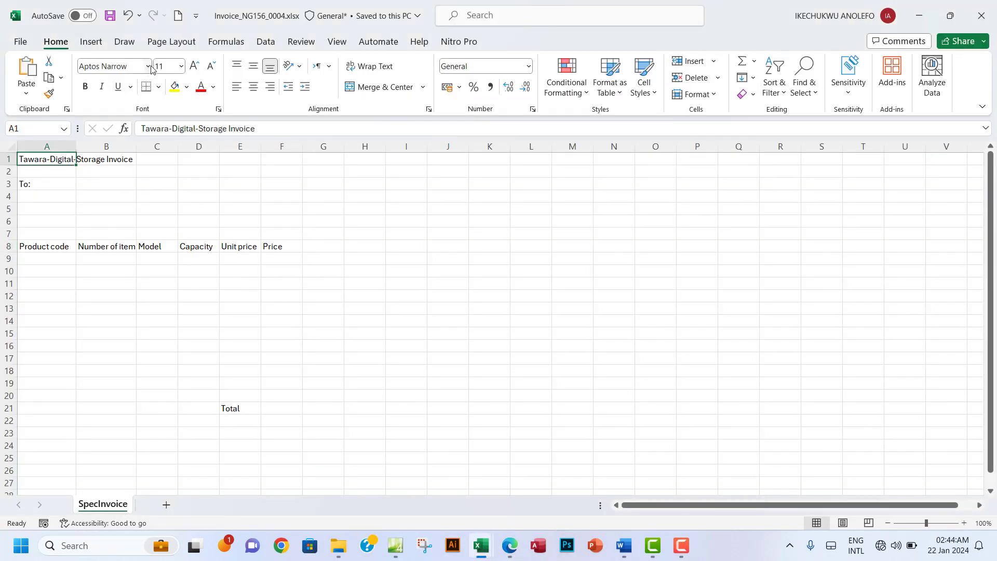
left_click_drag(40, 160, 272, 160)
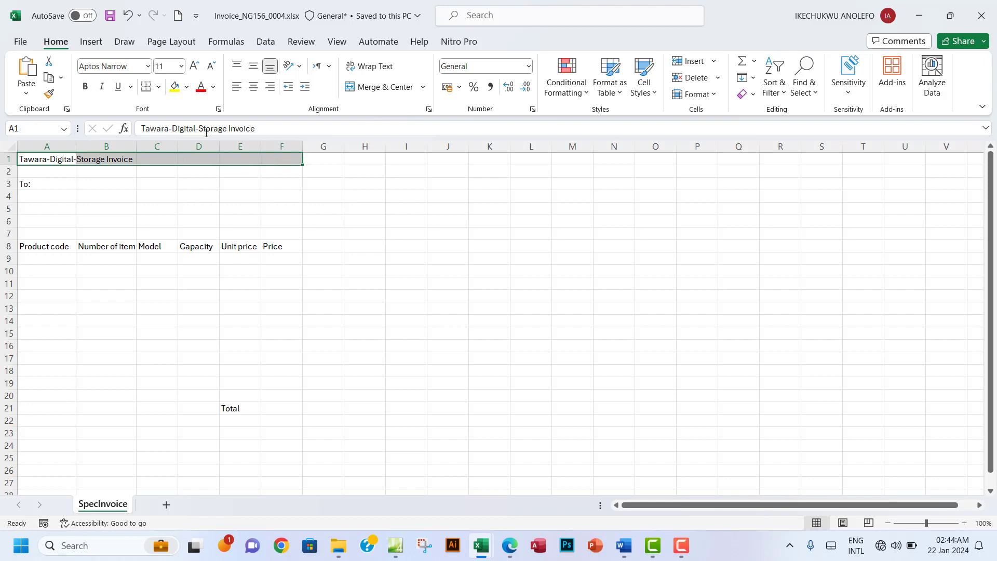
Step: Merge and centre A1:F1, and apply Calibri to the title and the whole sheet
left_click(384, 88)
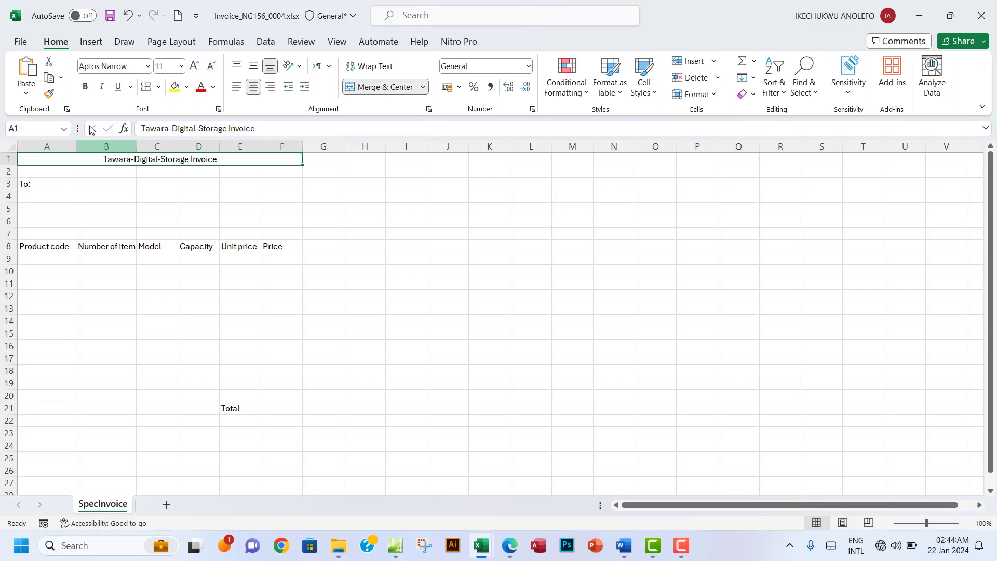
left_click(148, 67)
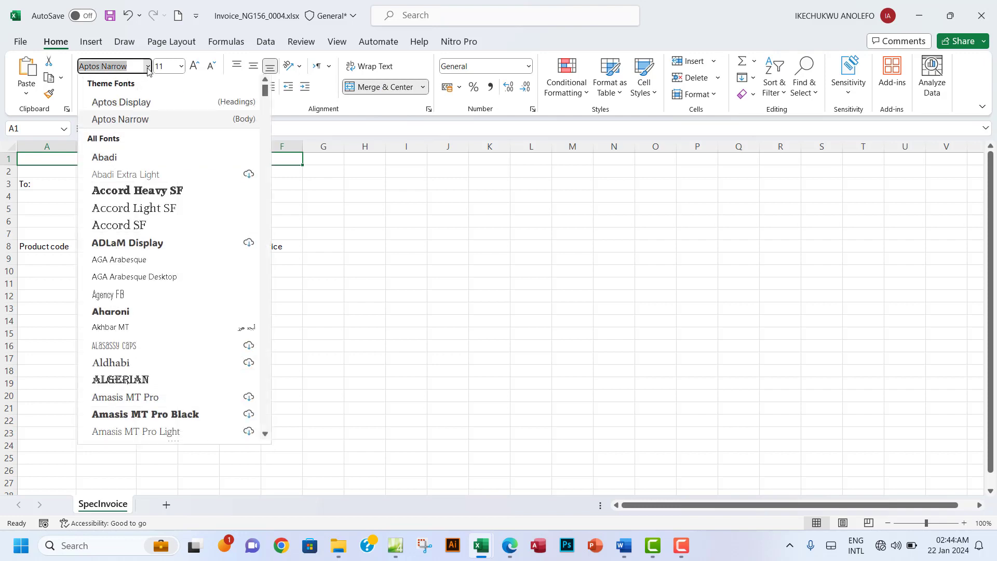
type("Calibri")
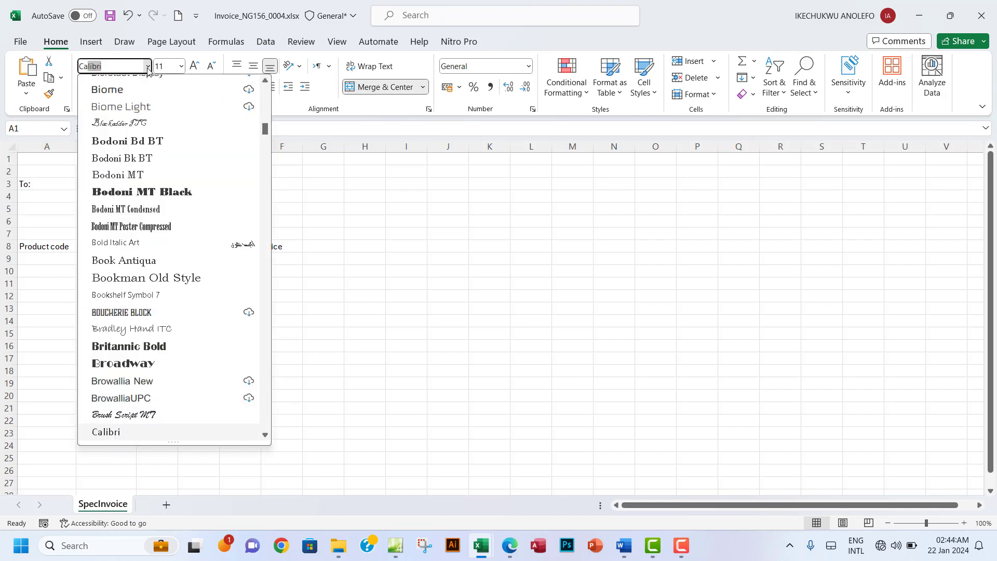
key("Return")
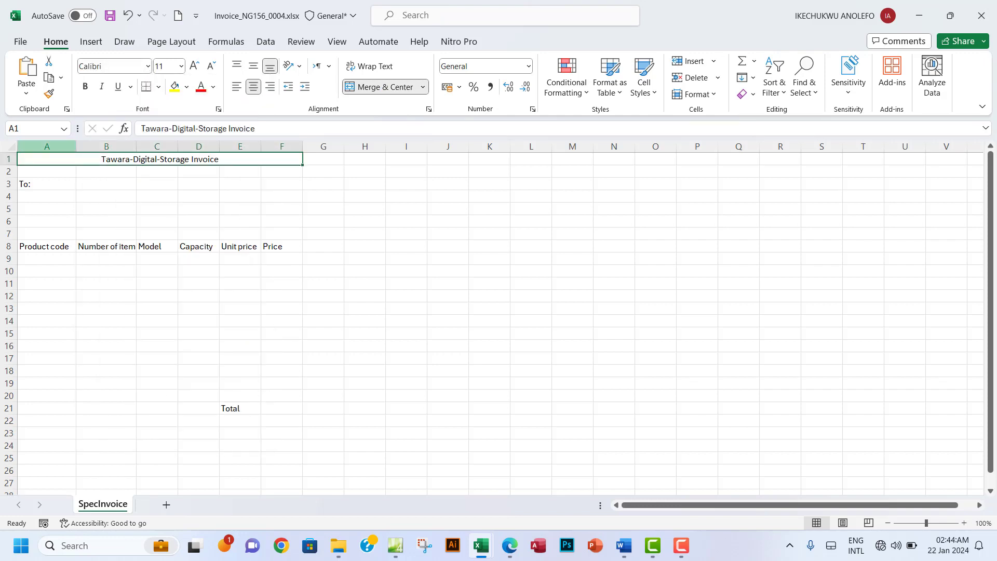
left_click(5, 150)
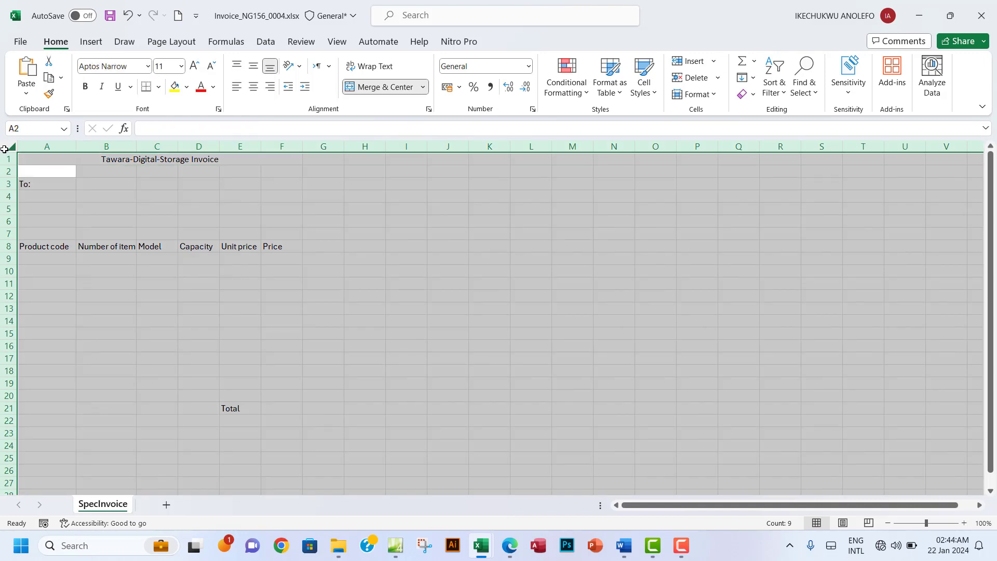
left_click(148, 66)
type("ca")
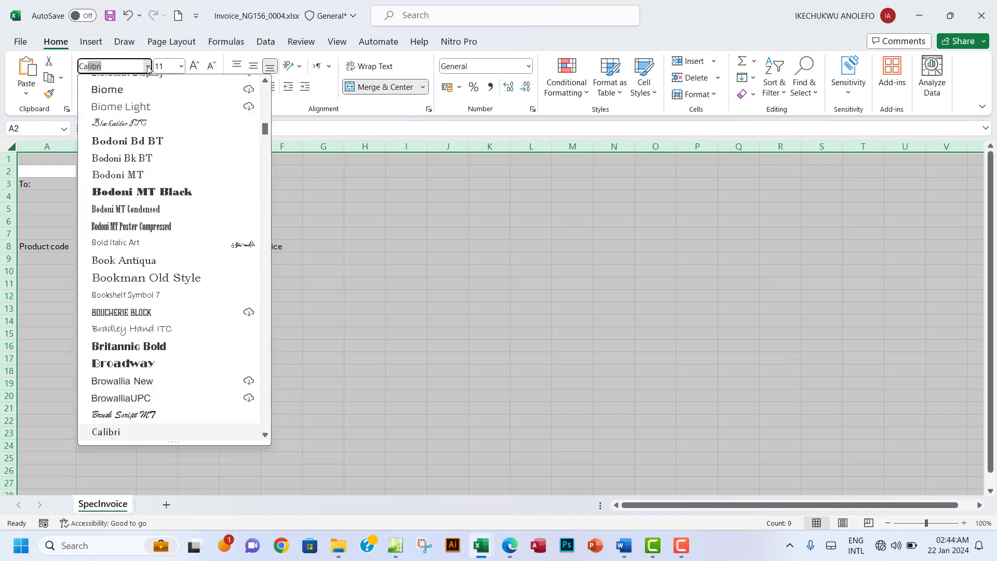
key("Return")
left_click(202, 181)
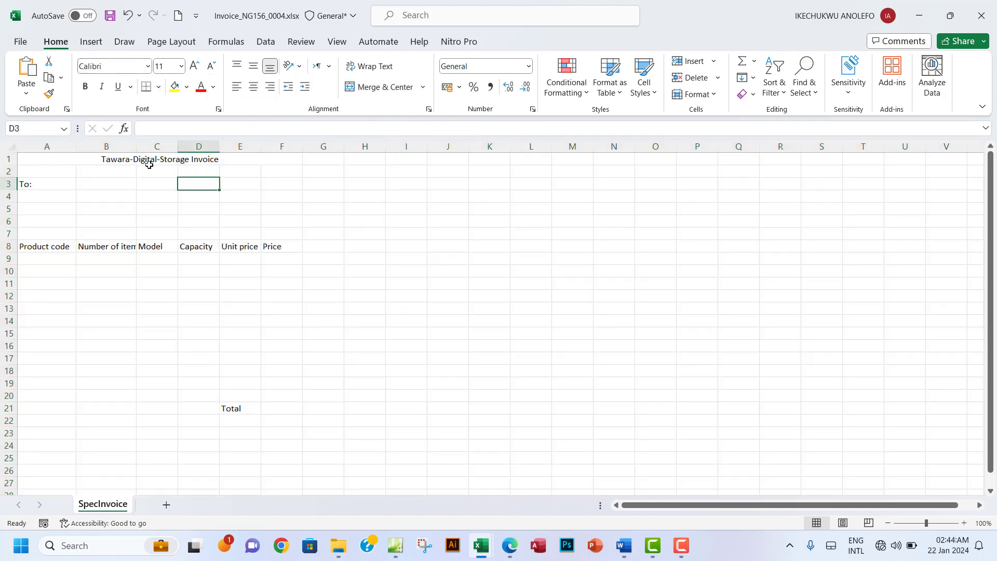
Step: Make row 1 taller and the title bold at 22 pt
left_click(130, 162)
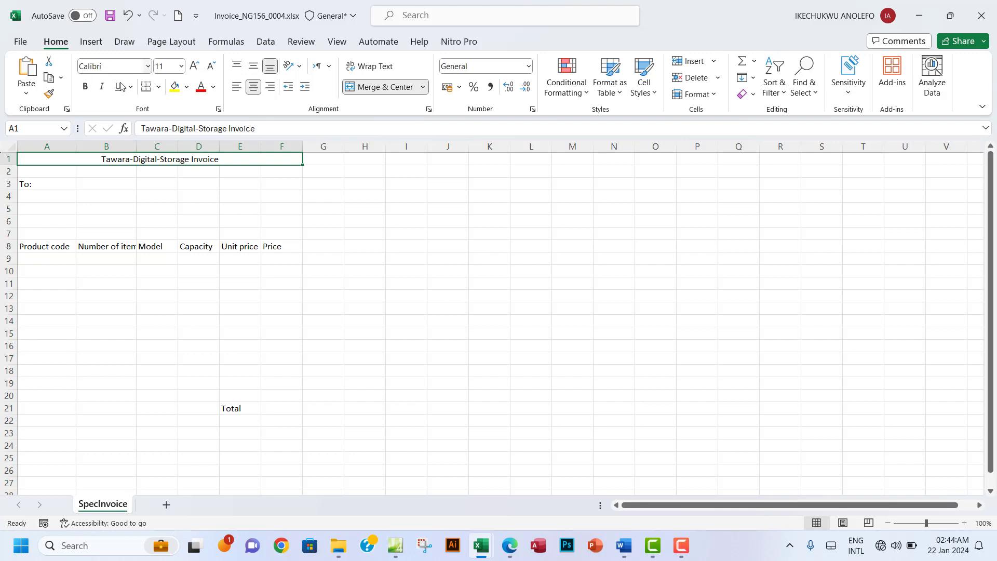
left_click_drag(9, 165, 9, 176)
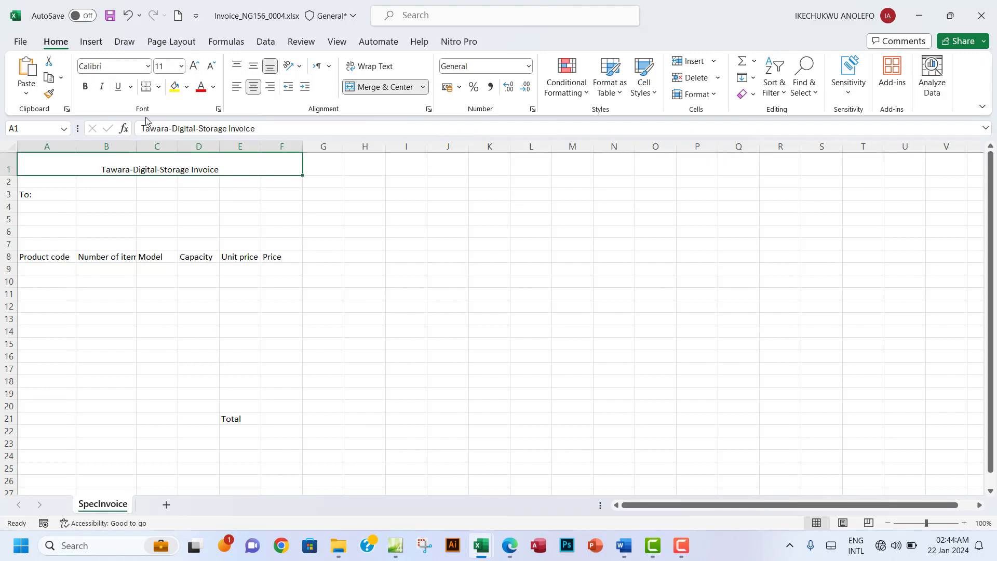
left_click(194, 67)
left_click(194, 67)
left_click(194, 66)
left_click(194, 67)
left_click(195, 66)
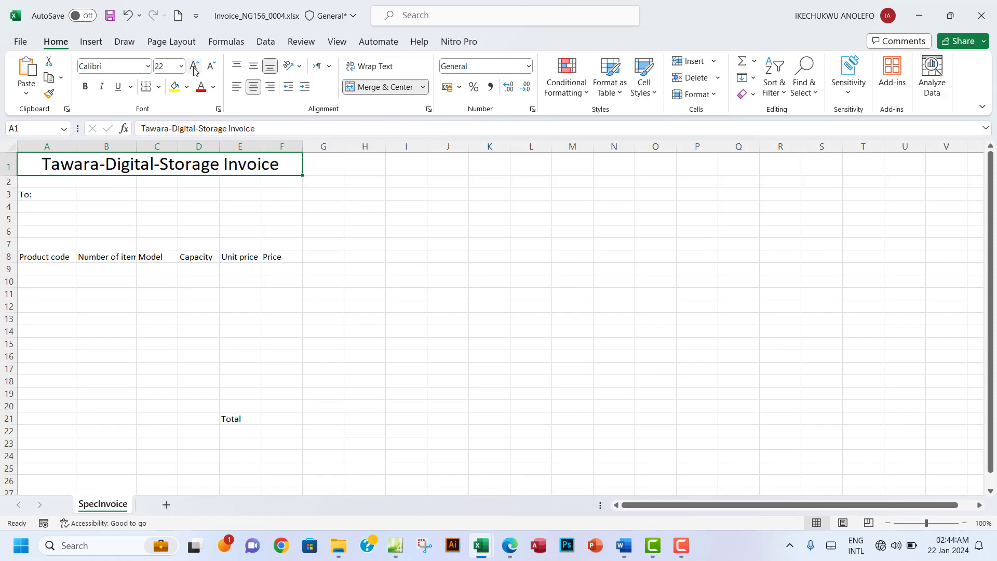
left_click(86, 87)
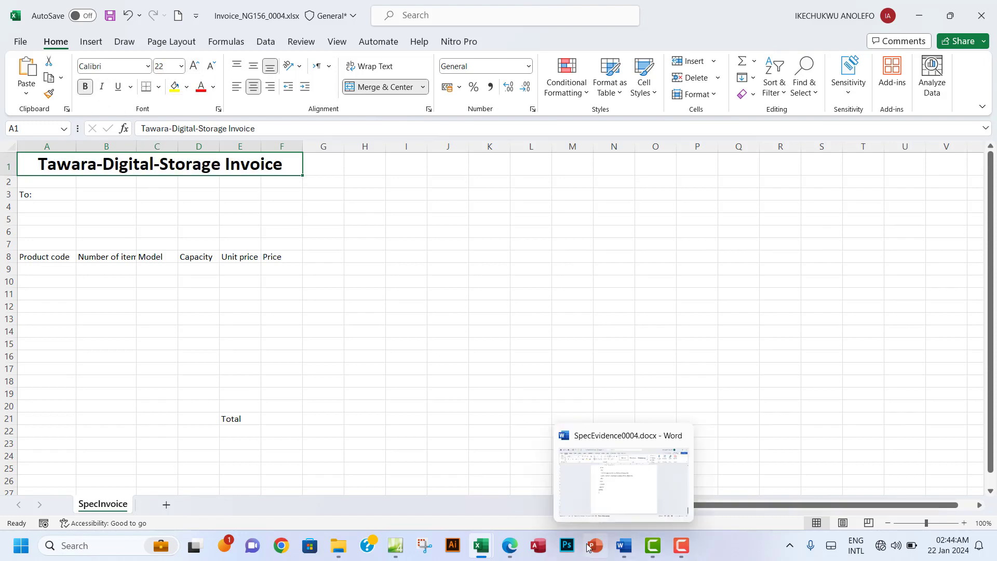
Step: Change the invoice title font to bold Calibri Light
left_click(514, 553)
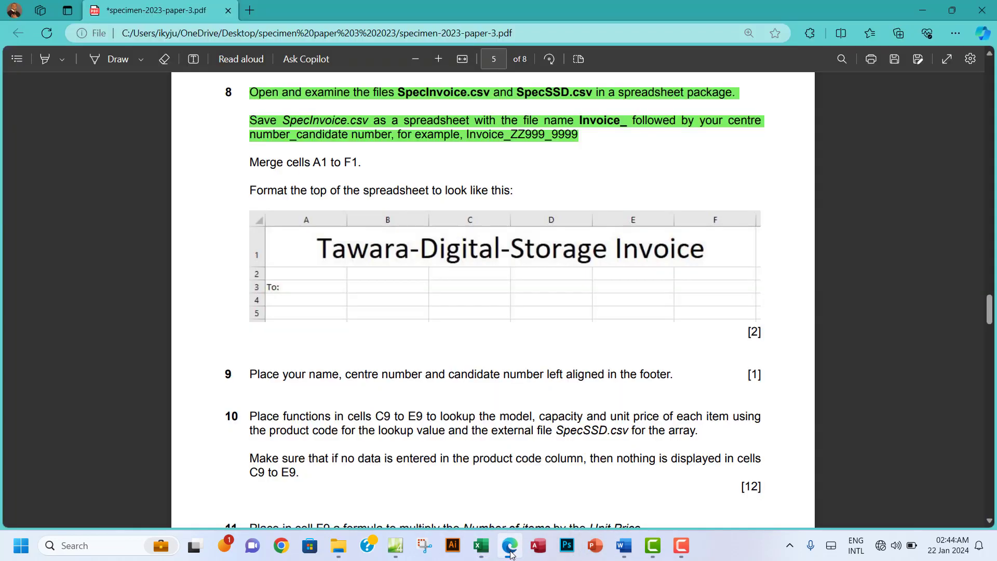
left_click(512, 553)
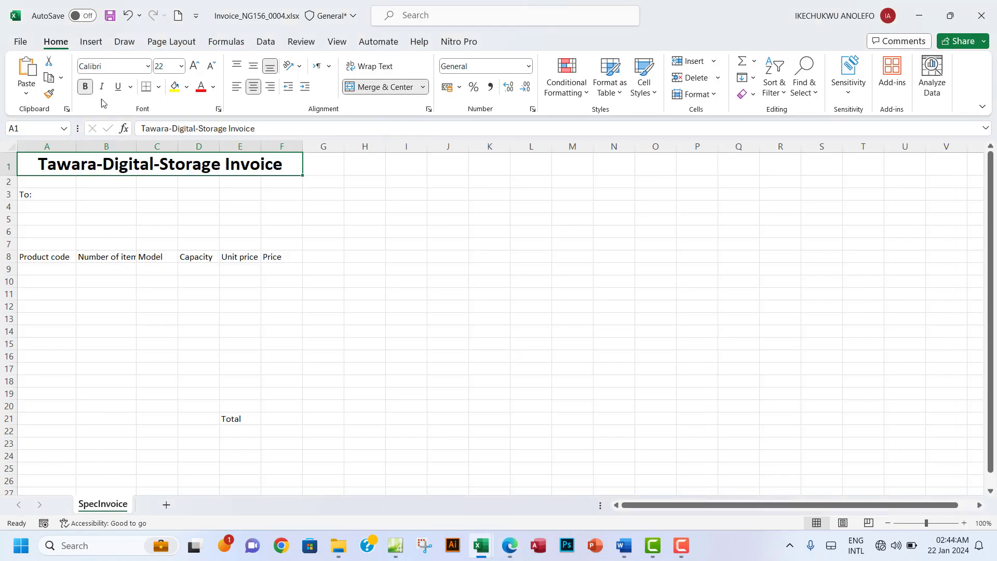
left_click(86, 86)
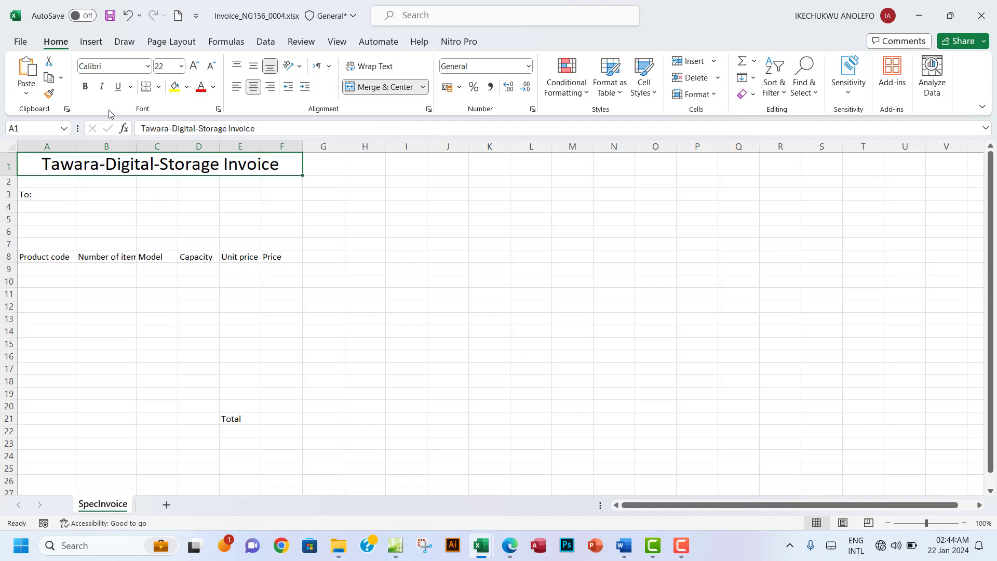
left_click(124, 69)
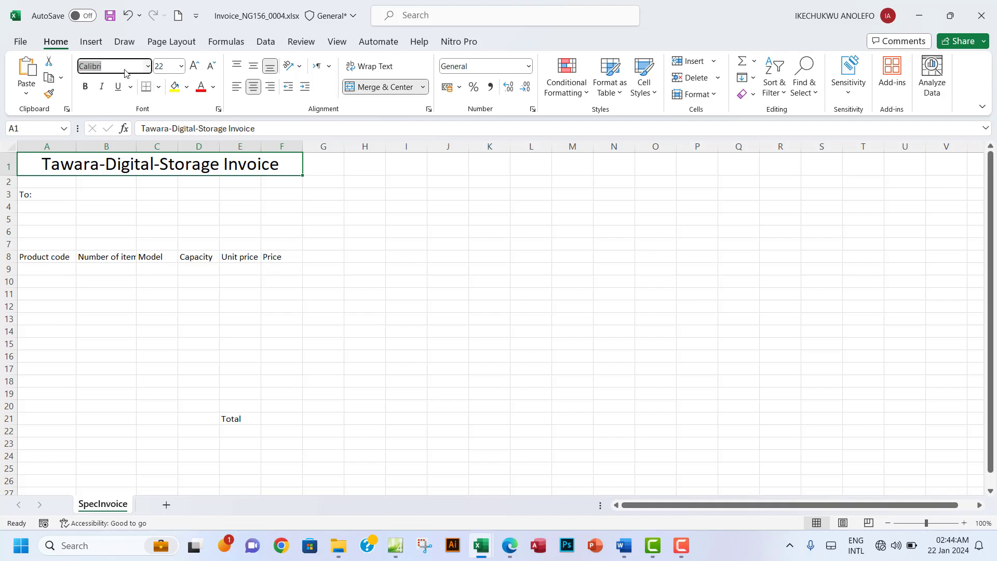
type("Calibri Light")
key("Return")
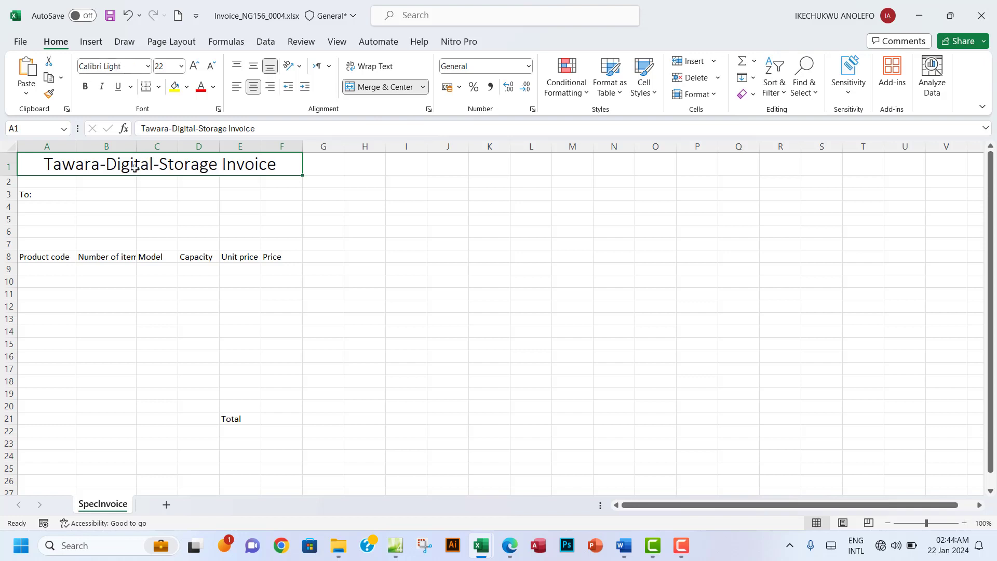
left_click(85, 87)
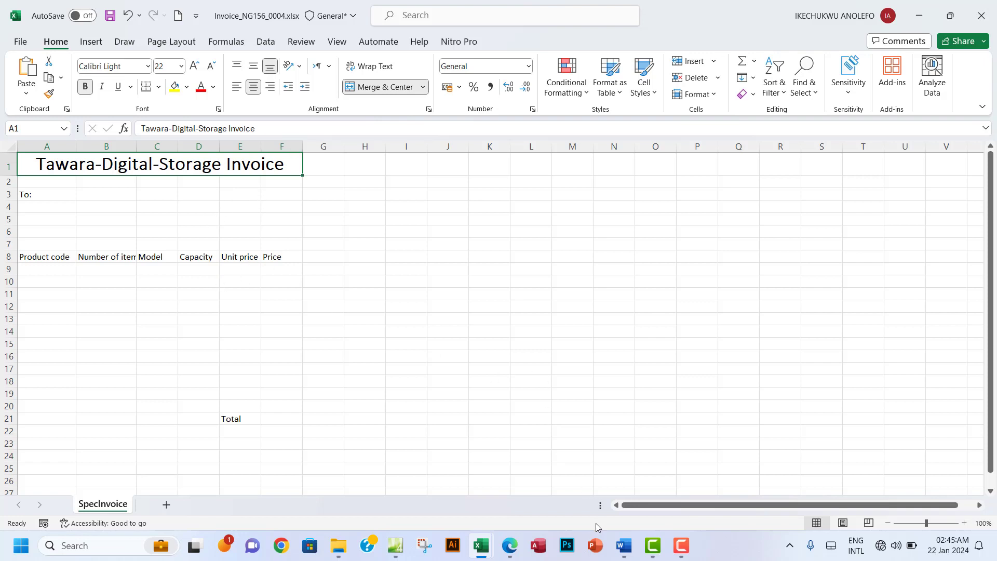
left_click(509, 547)
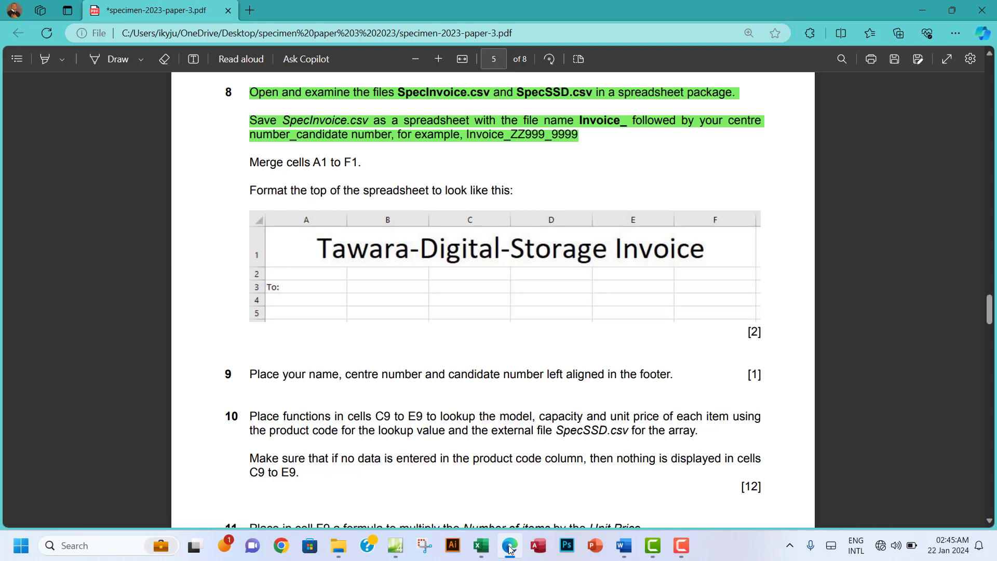
Step: Scroll the PDF to questions 9–12, then bring the Invoice workbook back
left_click(510, 549)
left_click(509, 549)
scroll(376, 259, "down", 2)
scroll(376, 260, "up", 1)
scroll(281, 256, "down", 1)
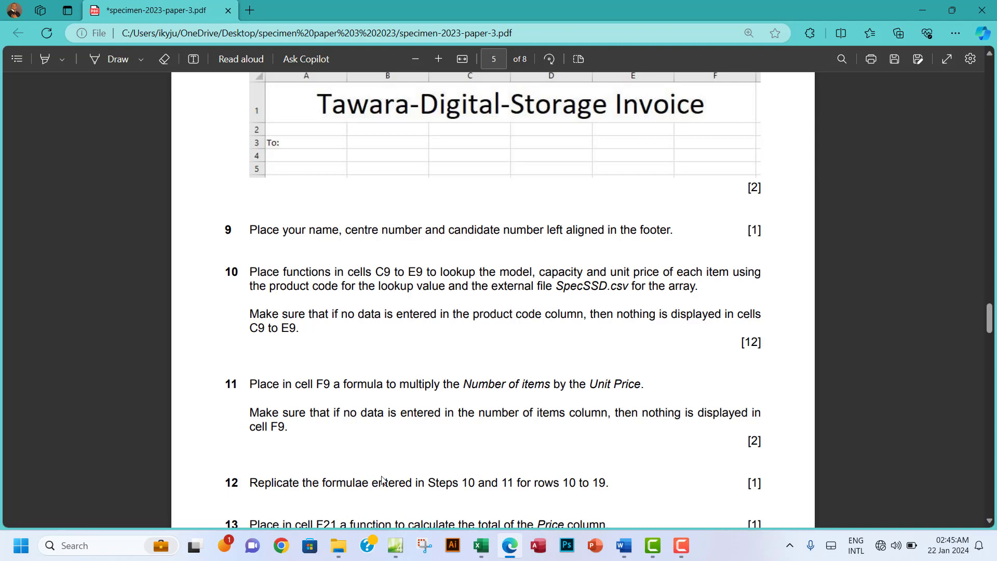
mouse_move(481, 545)
left_click(540, 485)
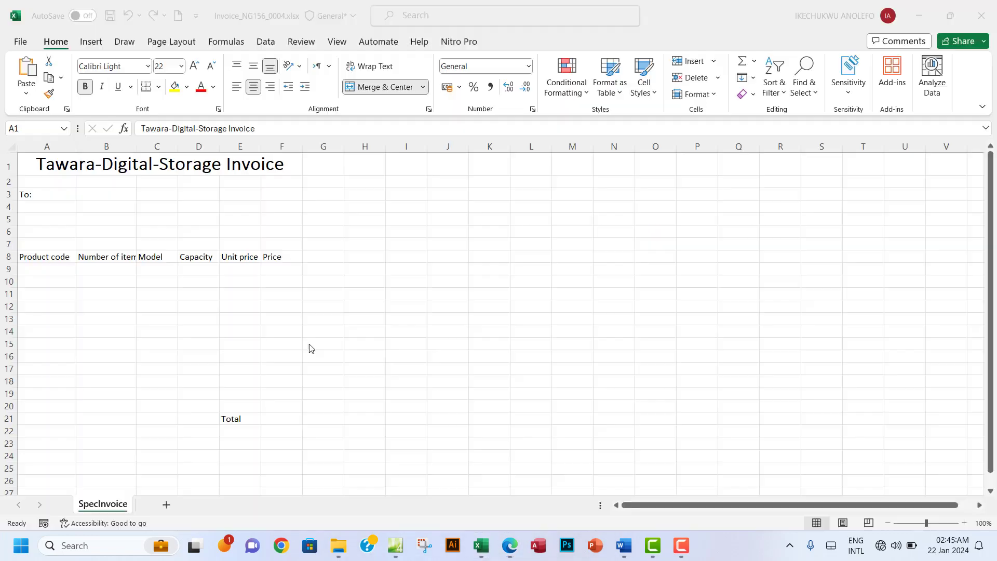
Step: Start editing the sheet's header and footer and move to the page footer
left_click(92, 43)
left_click(835, 94)
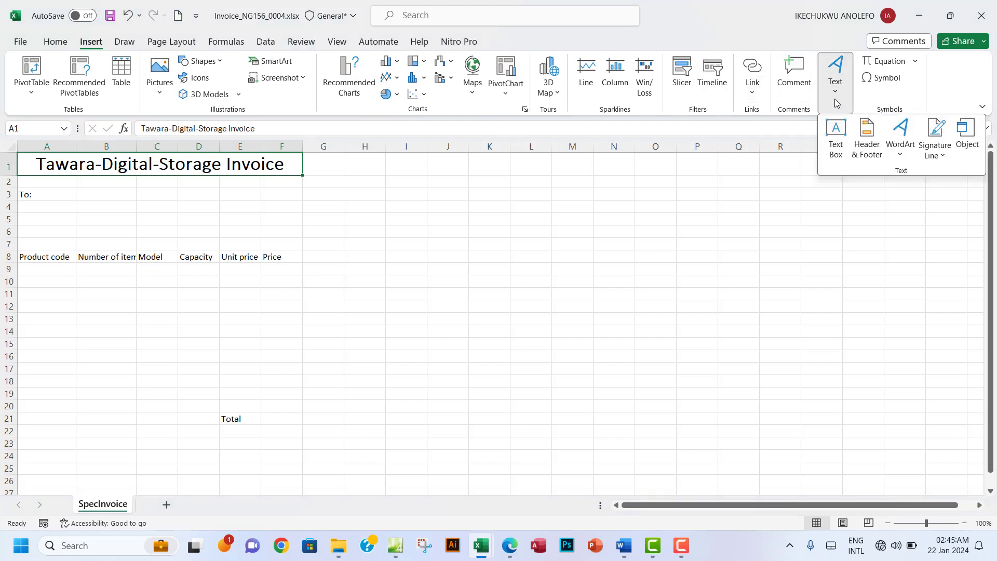
left_click(866, 150)
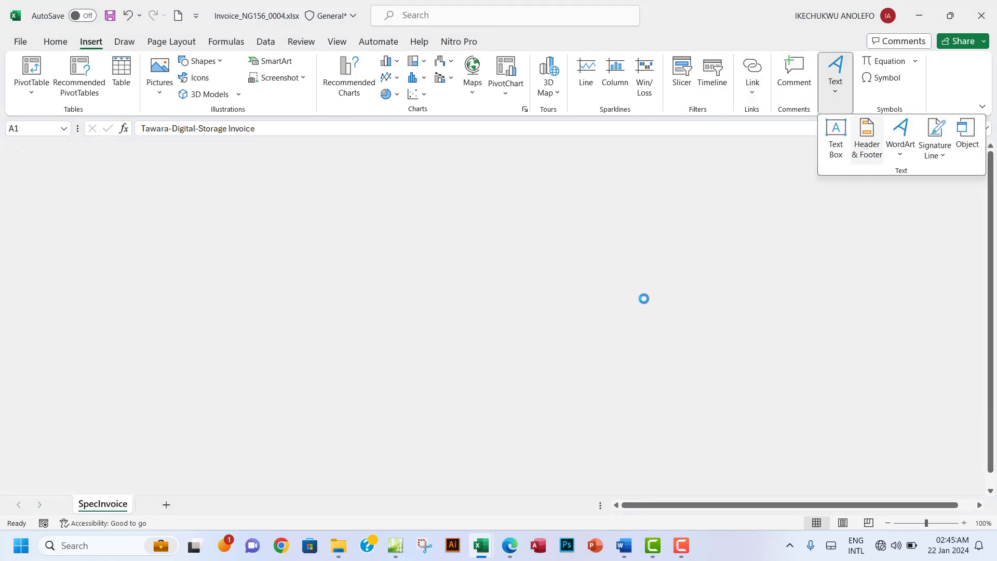
left_click(384, 82)
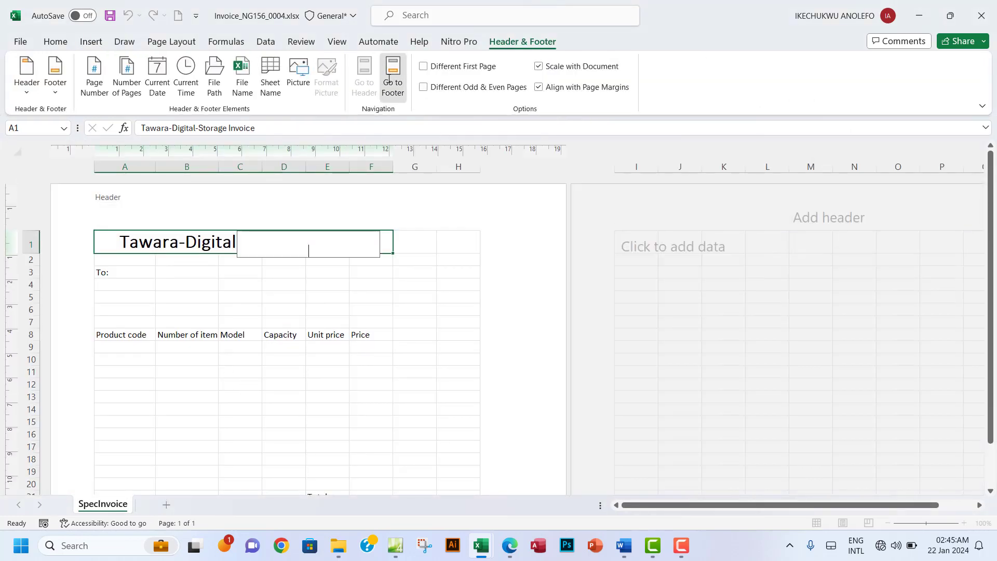
left_click(156, 249)
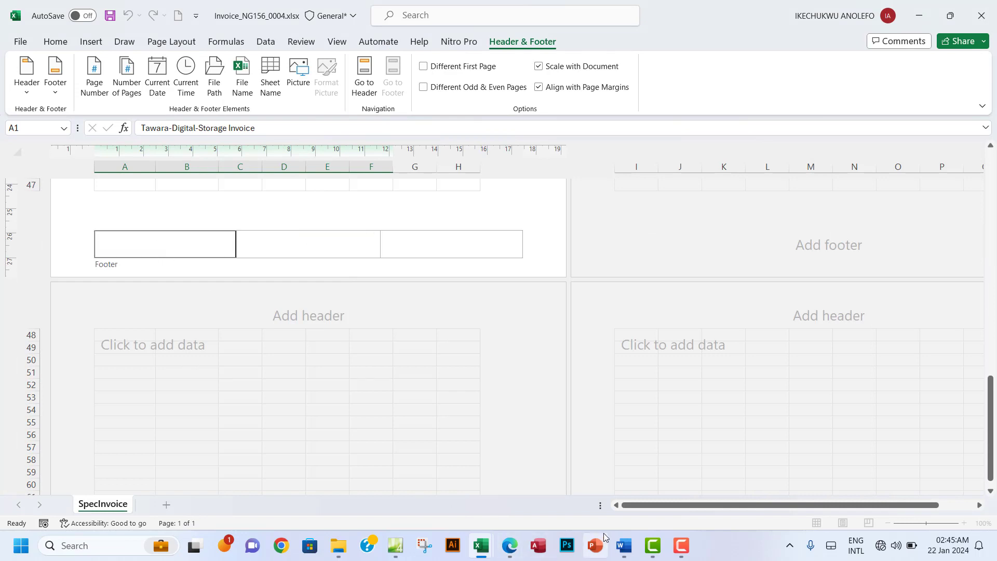
Step: Check the question paper, then enter the candidate's name, centre number and candidate number in the left footer
left_click(509, 553)
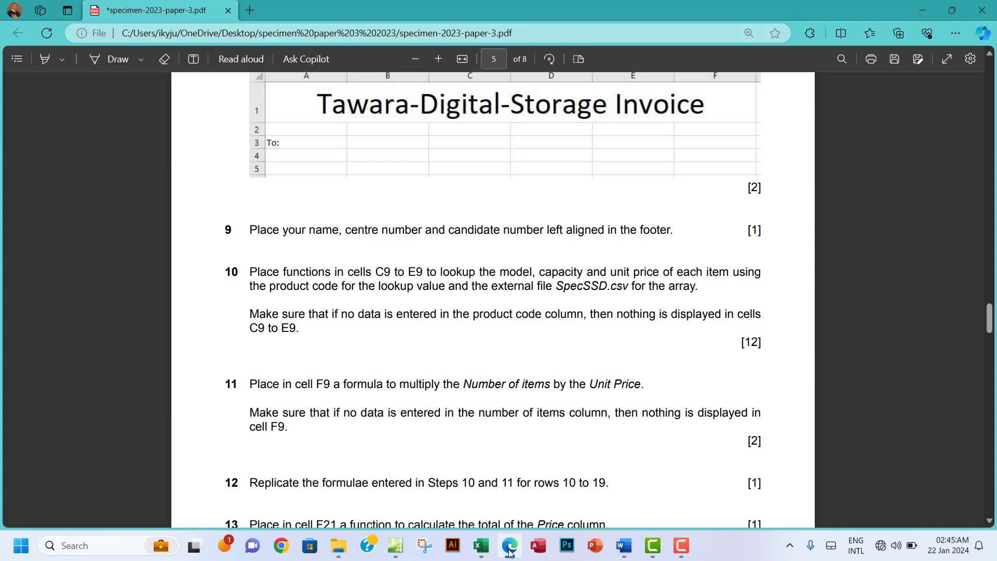
left_click(509, 551)
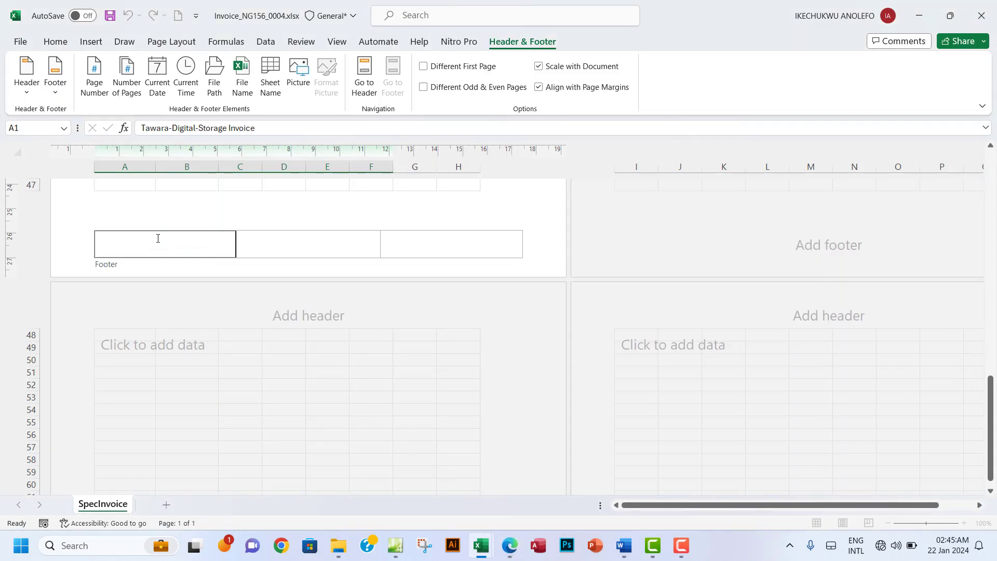
left_click(158, 239)
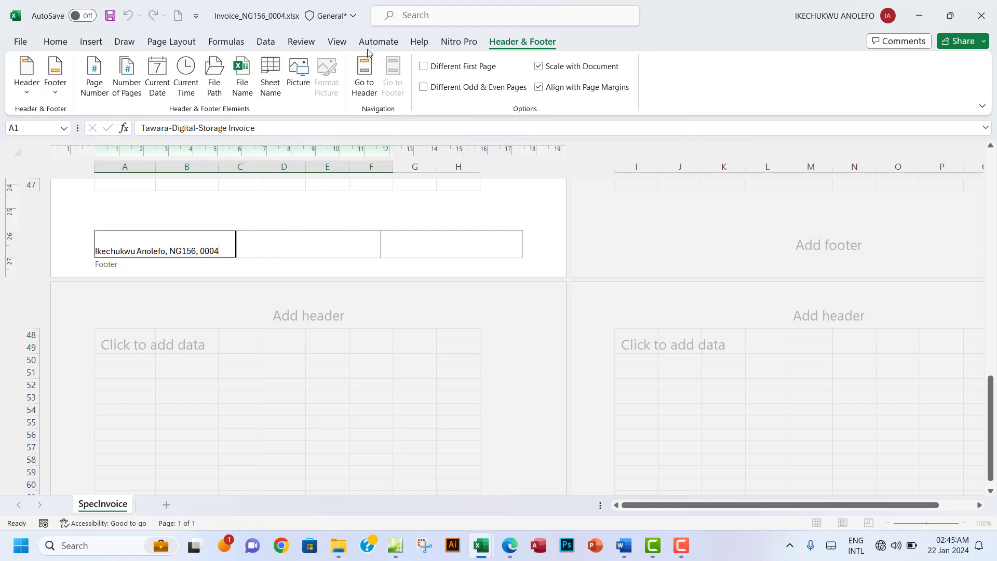
Step: Finish footer editing and return the sheet to Normal view
left_click(337, 41)
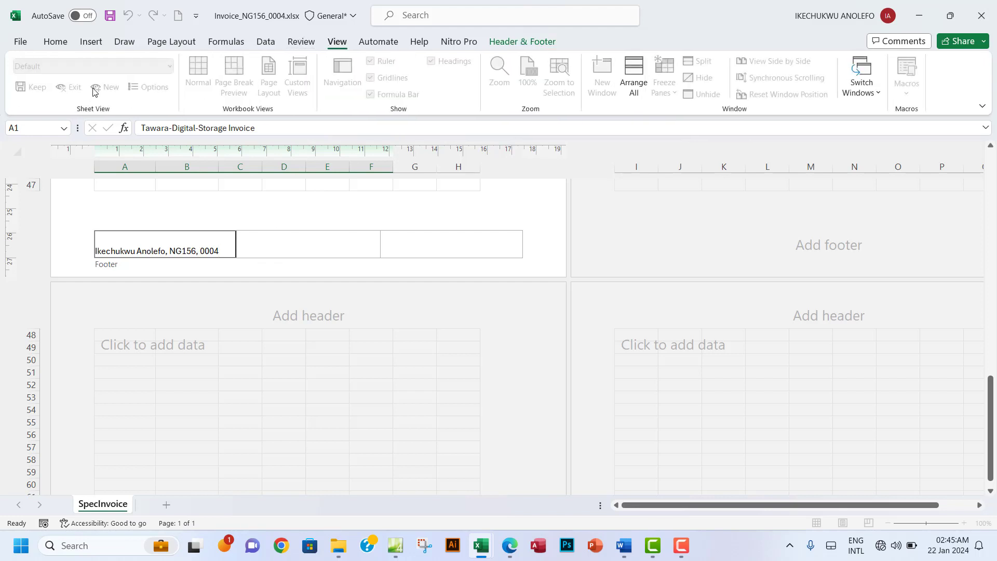
left_click(288, 371)
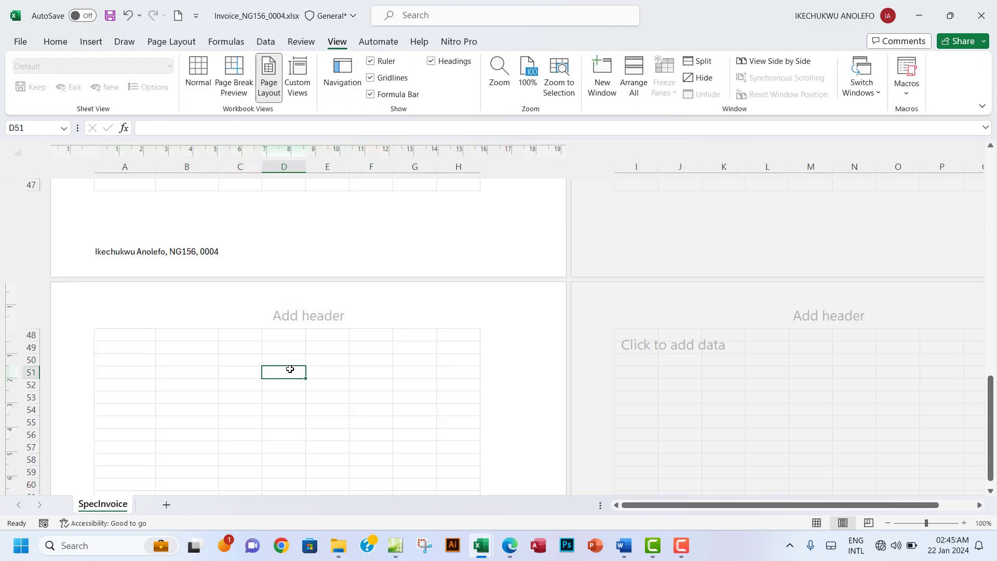
left_click(205, 88)
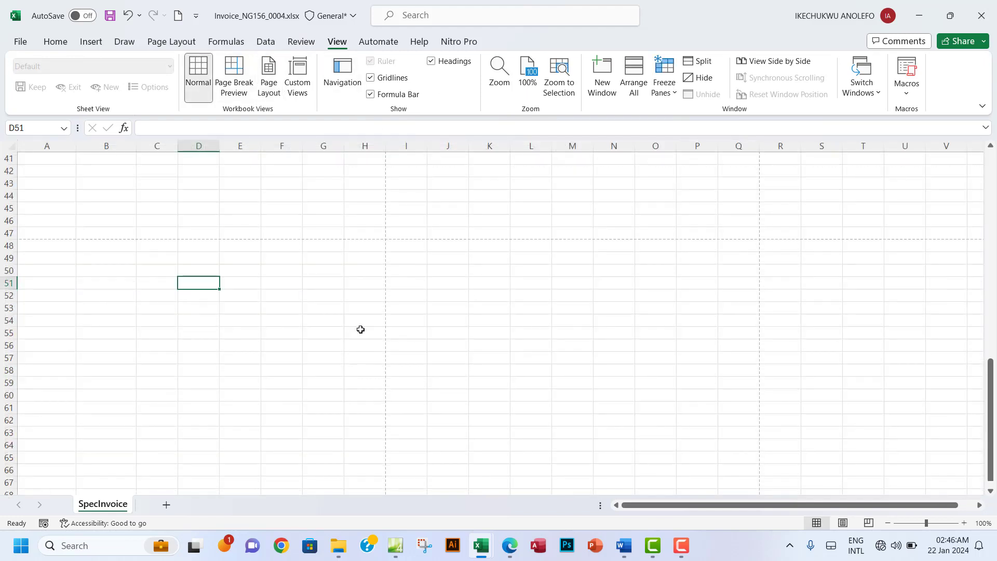
scroll(361, 328, "up", 13)
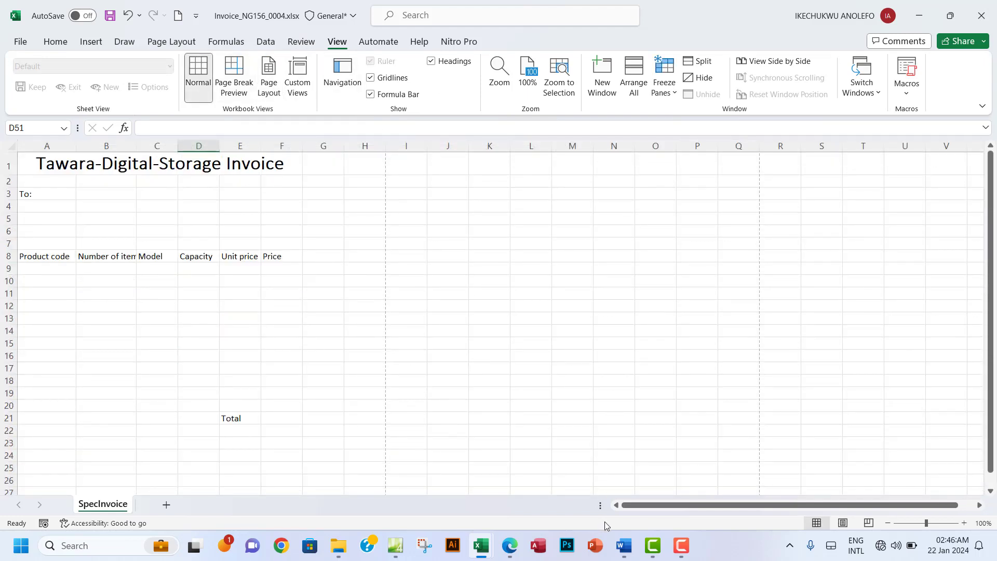
Step: Highlight question 9's text in green in the question paper
left_click(523, 537)
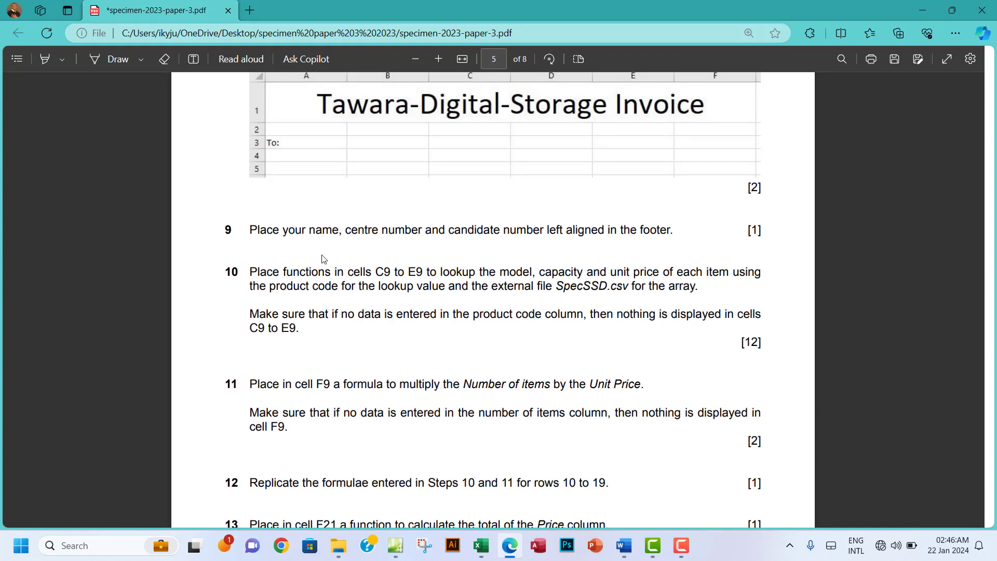
left_click_drag(253, 230, 675, 234)
mouse_move(694, 142)
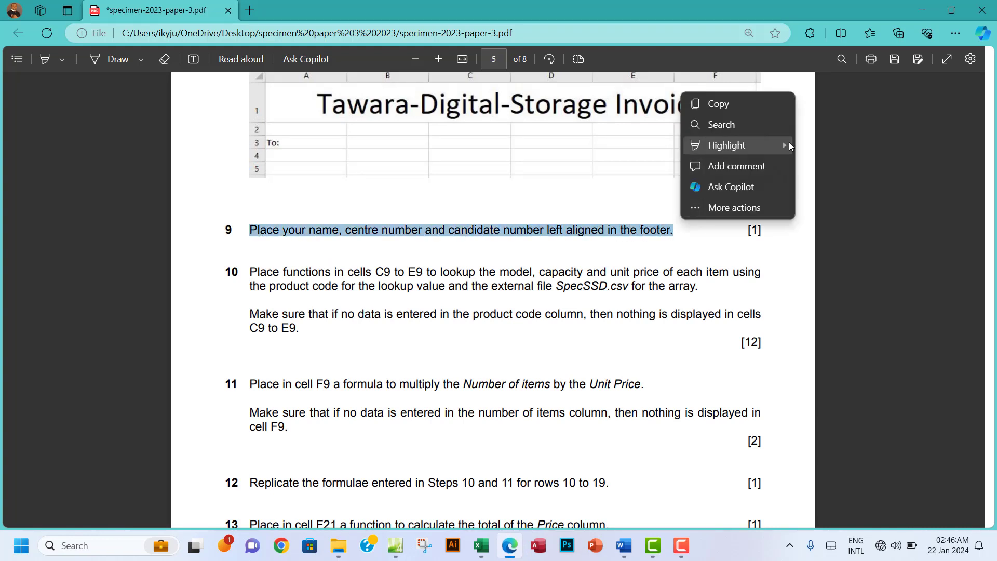
mouse_move(790, 142)
left_click(811, 164)
Step: Scroll down to question 10 and mark part of it while reading
scroll(522, 242, "down", 2)
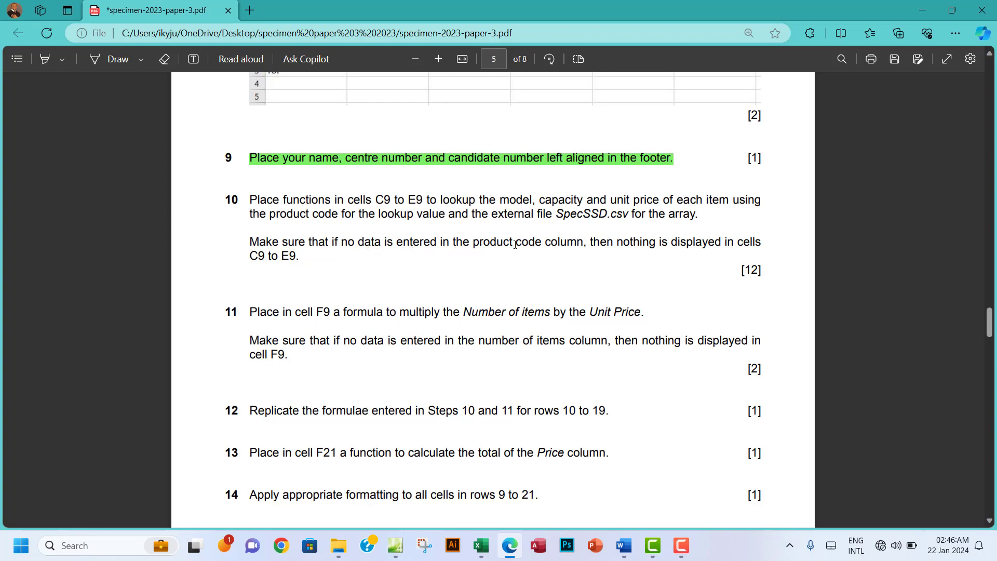
left_click_drag(545, 244, 577, 244)
mouse_move(481, 546)
left_click(415, 483)
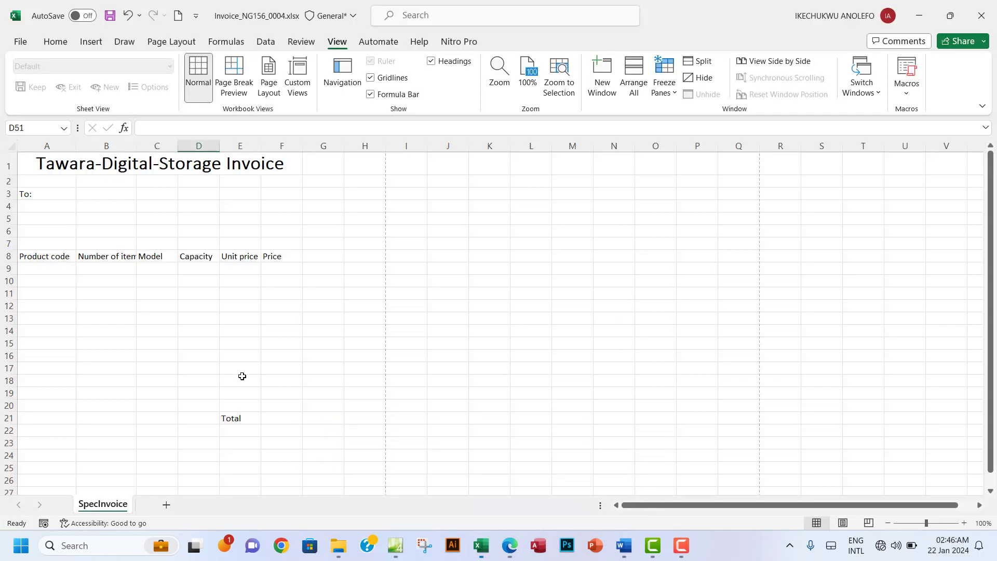
left_click(154, 269)
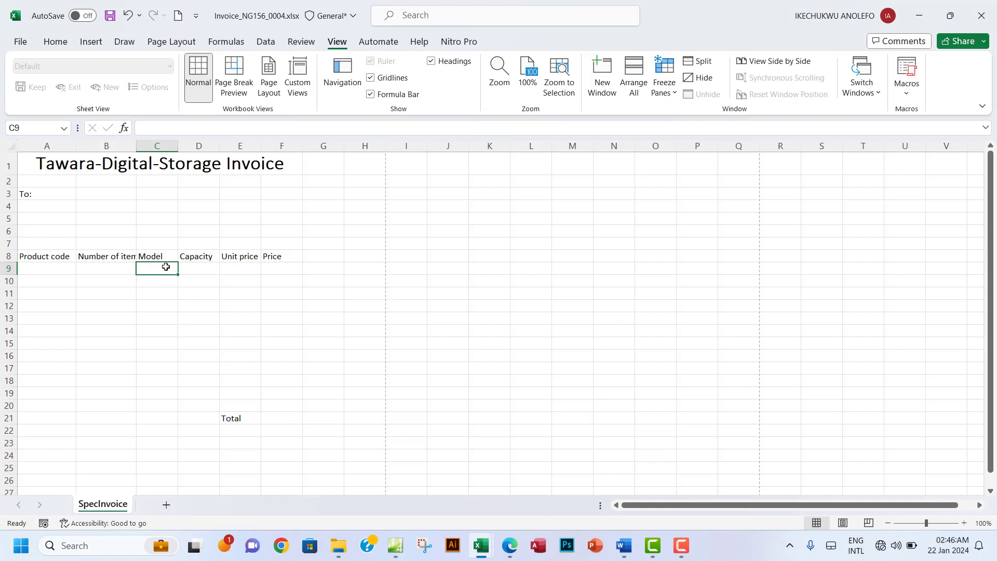
left_click(244, 267)
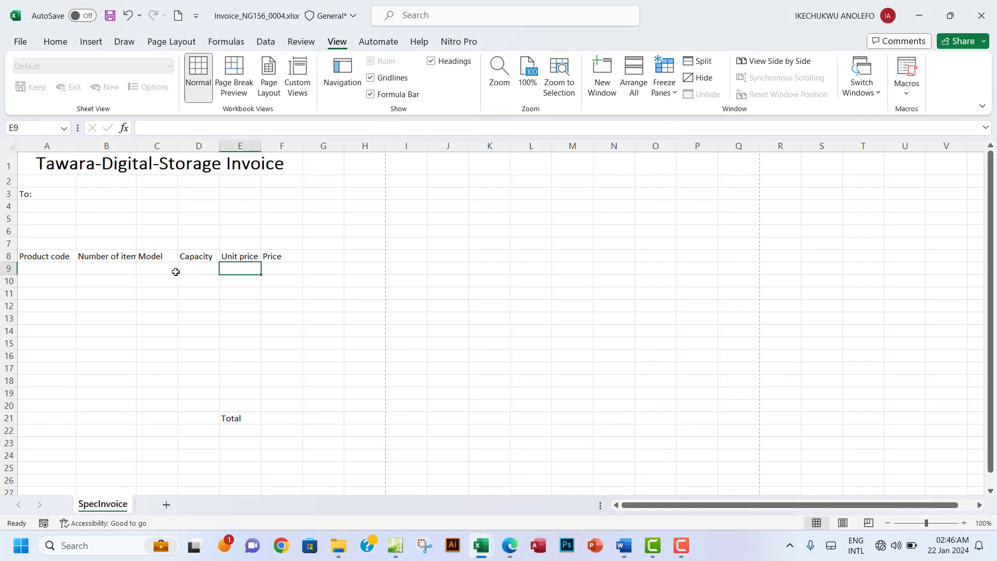
left_click_drag(159, 273, 232, 271)
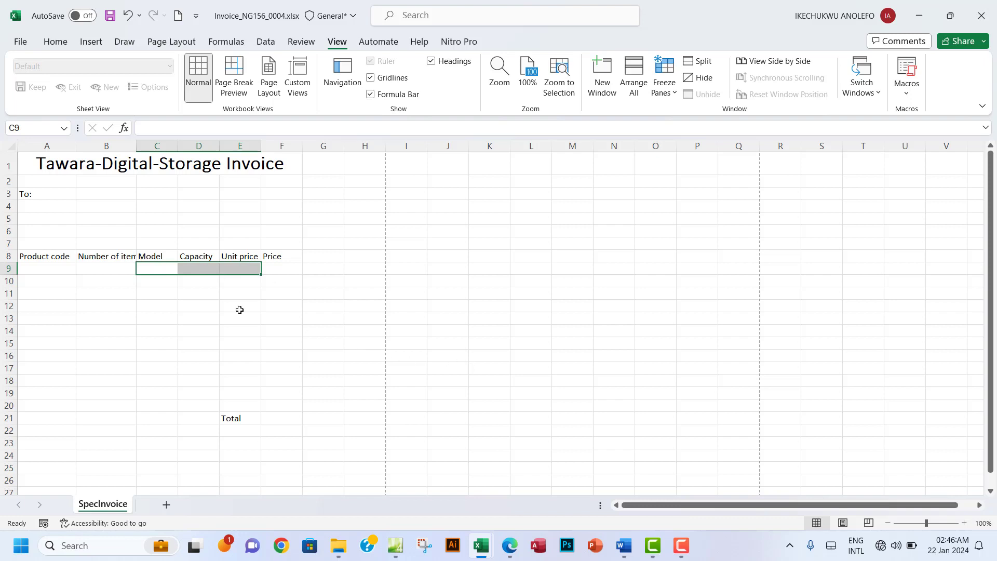
left_click(41, 271)
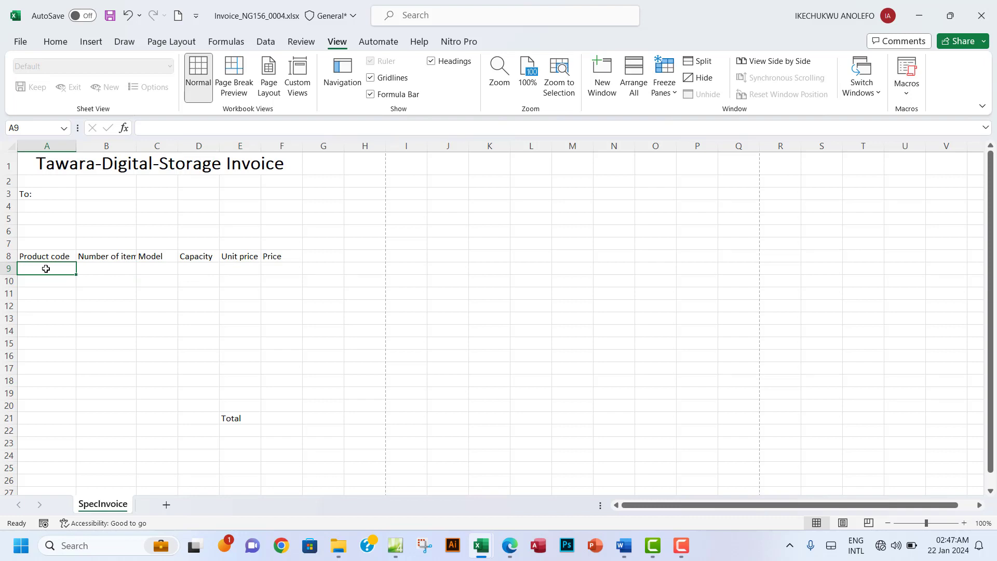
left_click(193, 269)
left_click(151, 269)
left_click(197, 270)
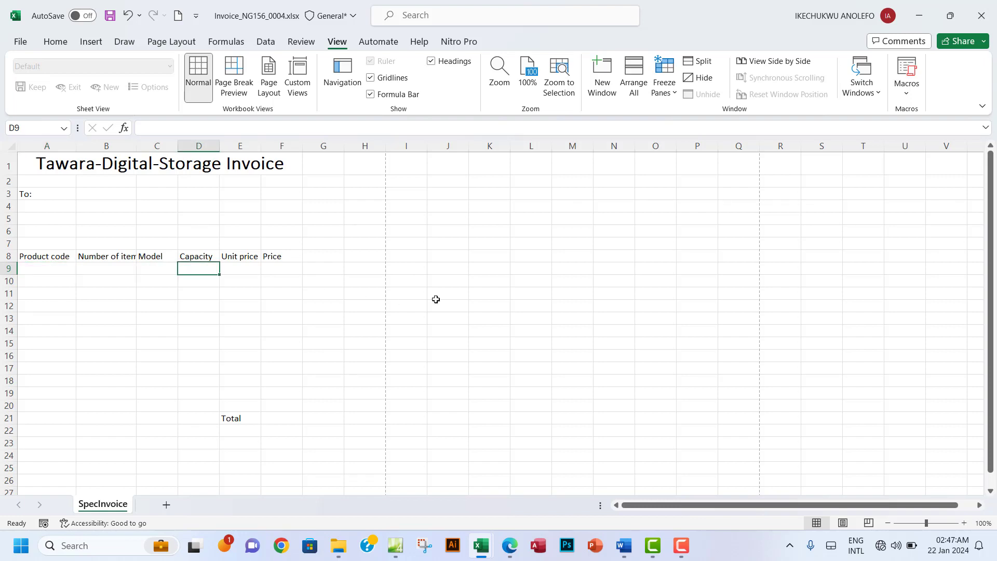
left_click(514, 551)
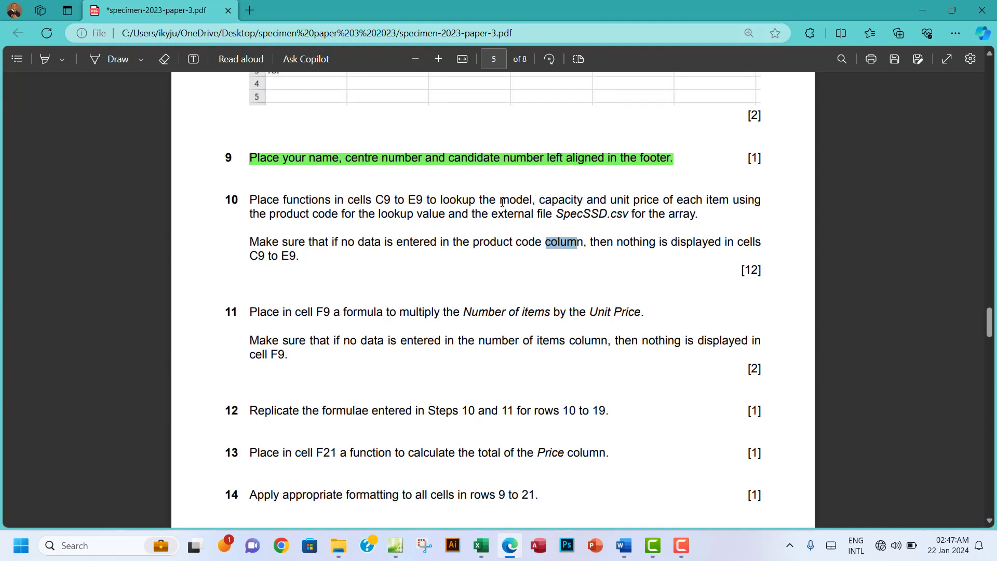
left_click_drag(500, 200, 614, 215)
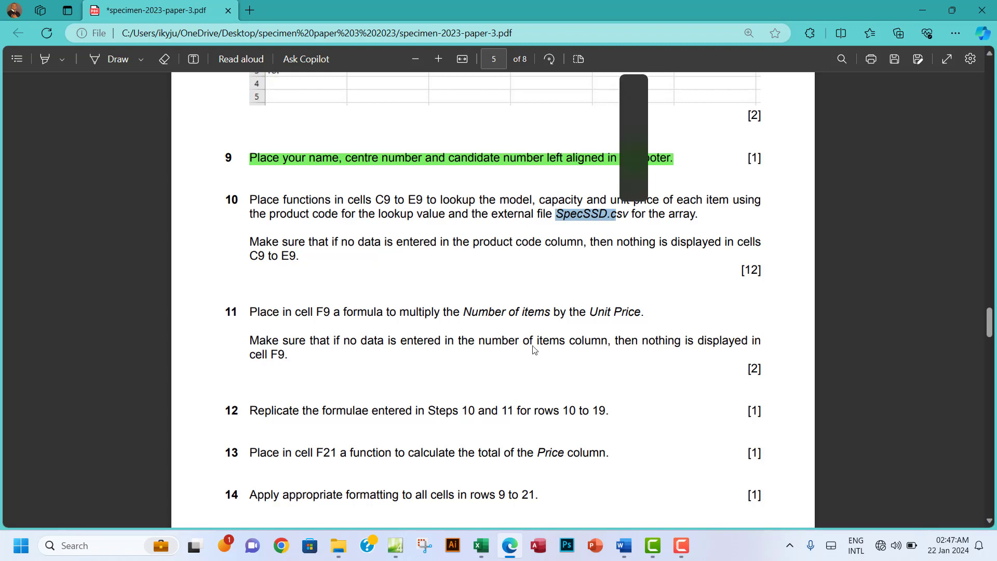
Step: Select C9 in the invoice, check the first unit price in SpecSSD.csv, and return to the invoice
mouse_move(489, 551)
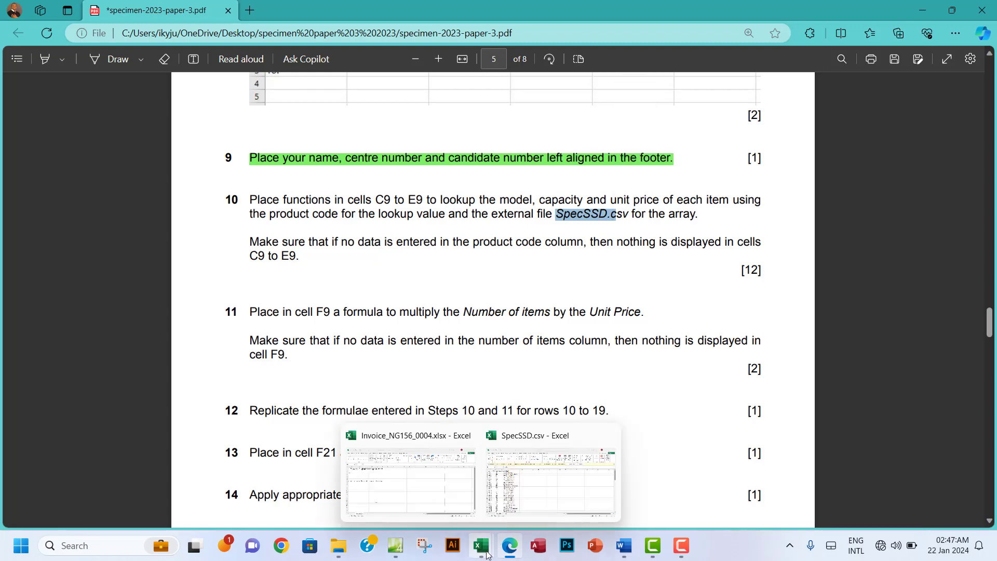
left_click(411, 488)
left_click(152, 267)
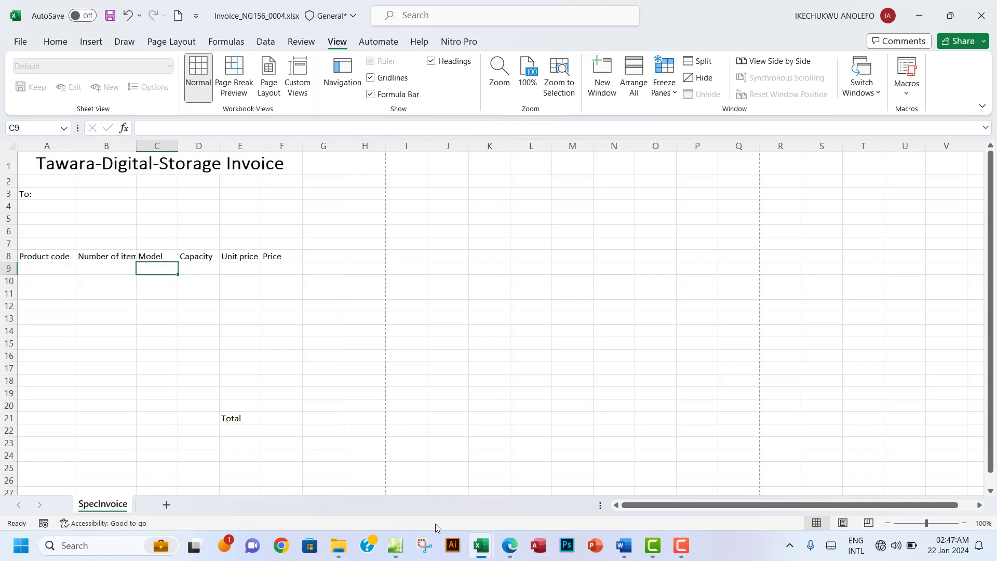
mouse_move(483, 549)
left_click(498, 498)
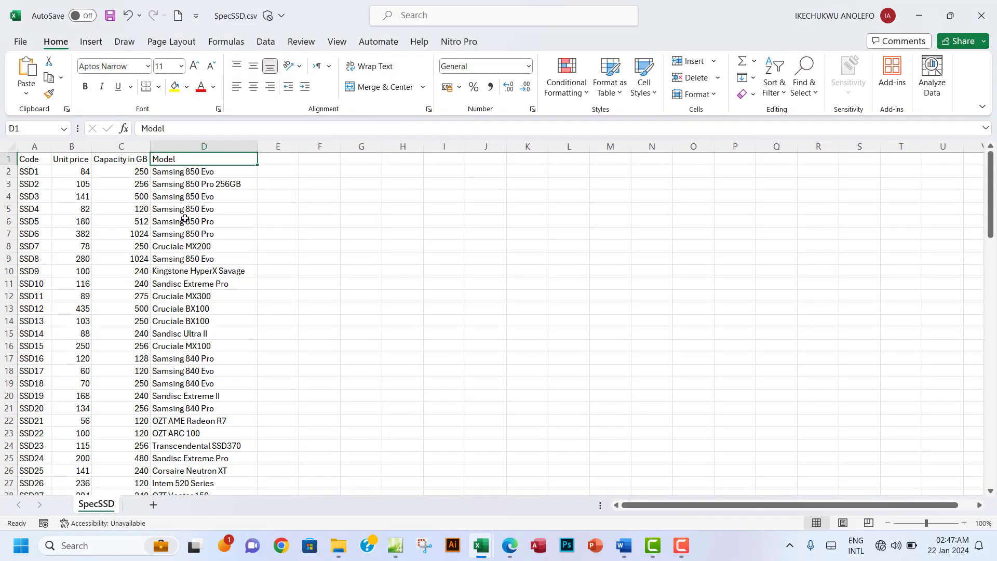
left_click(78, 174)
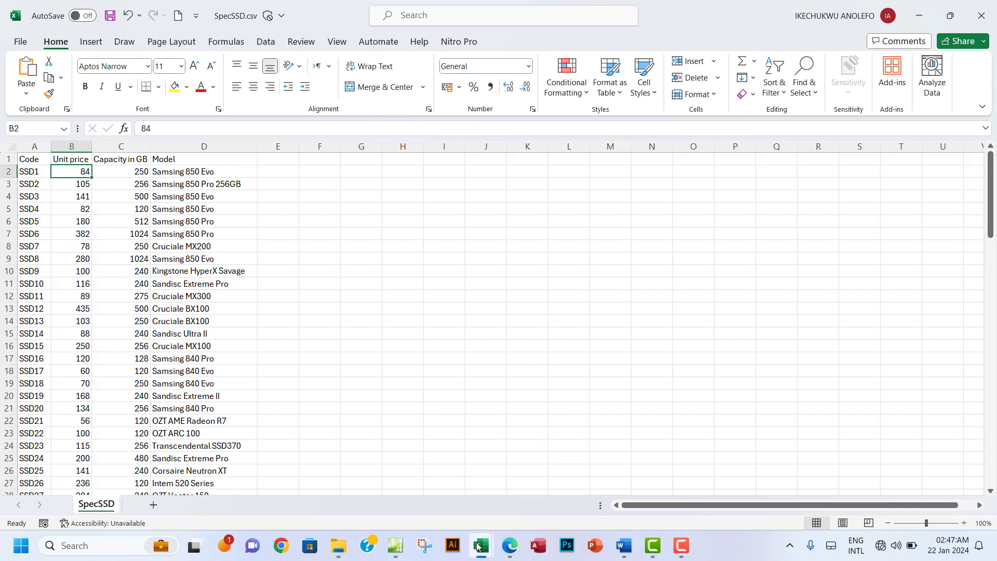
mouse_move(482, 545)
left_click(410, 467)
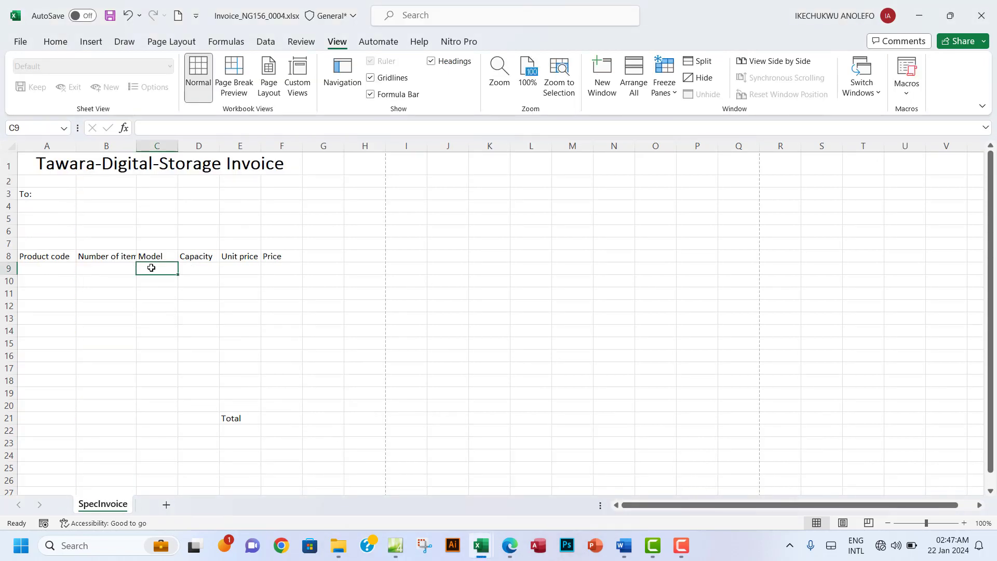
Step: Start a VLOOKUP in C9, fixing the typos and accepting the function suggestion
type("=")
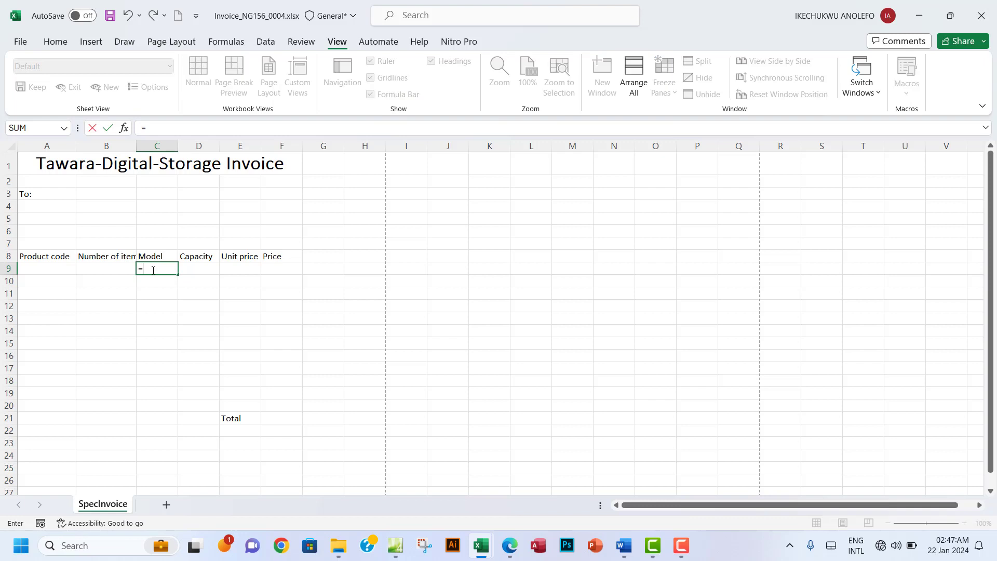
type("VE")
key("BackSpace")
type("LLO")
key("BackSpace")
key("BackSpace")
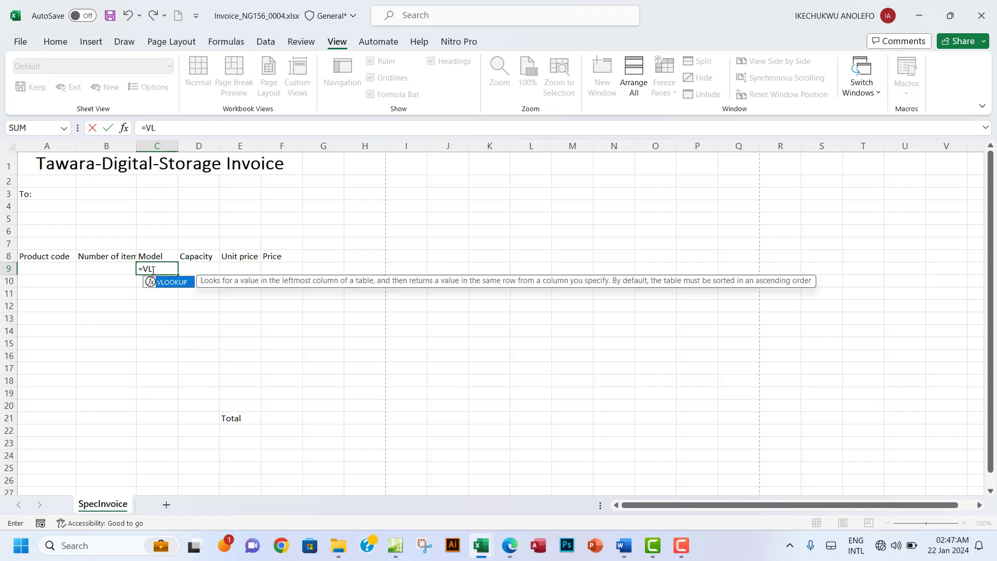
double_click(173, 283)
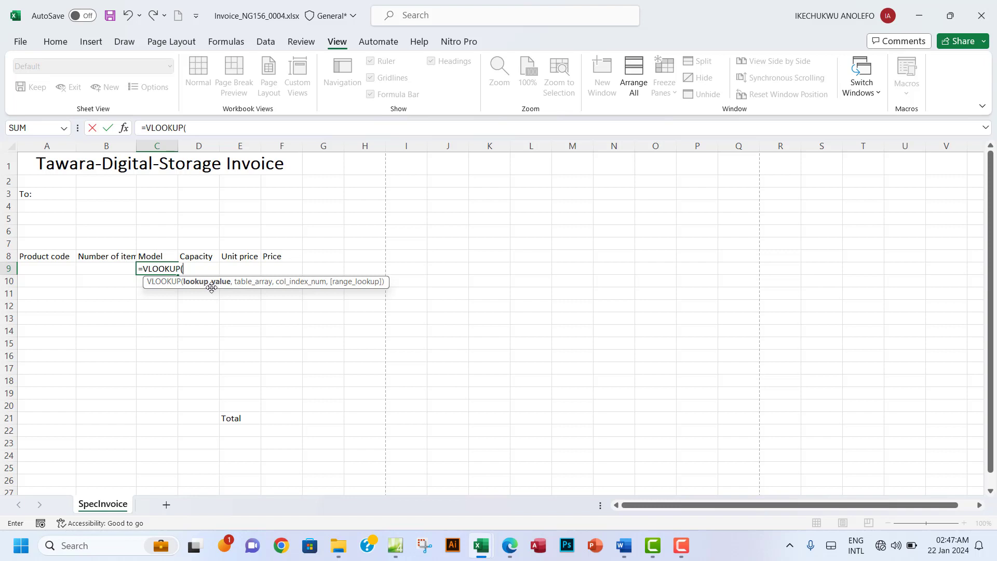
Step: Use A9 as the lookup value, then bring up SpecSSD.csv for the array
left_click(49, 269)
left_click(48, 270)
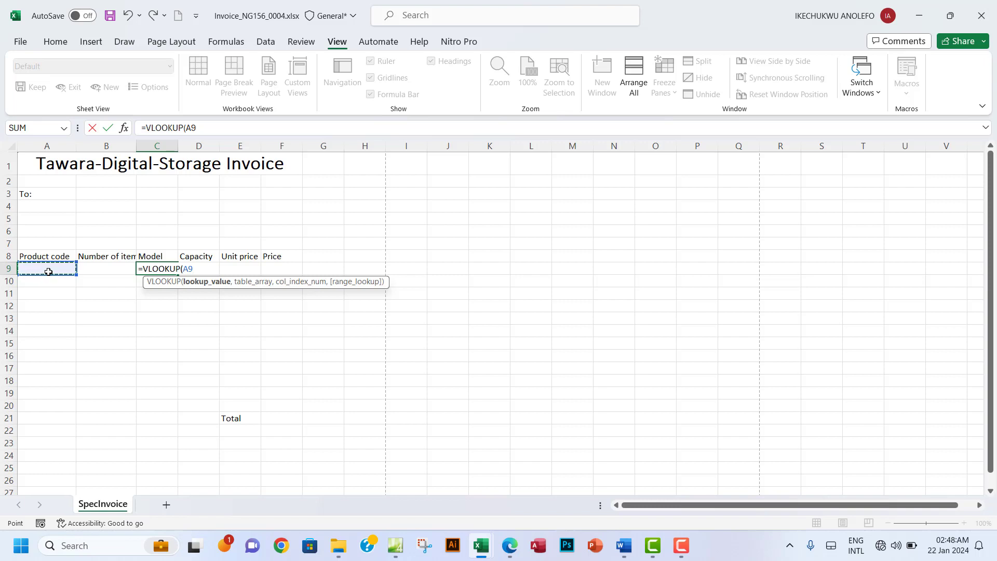
type(",")
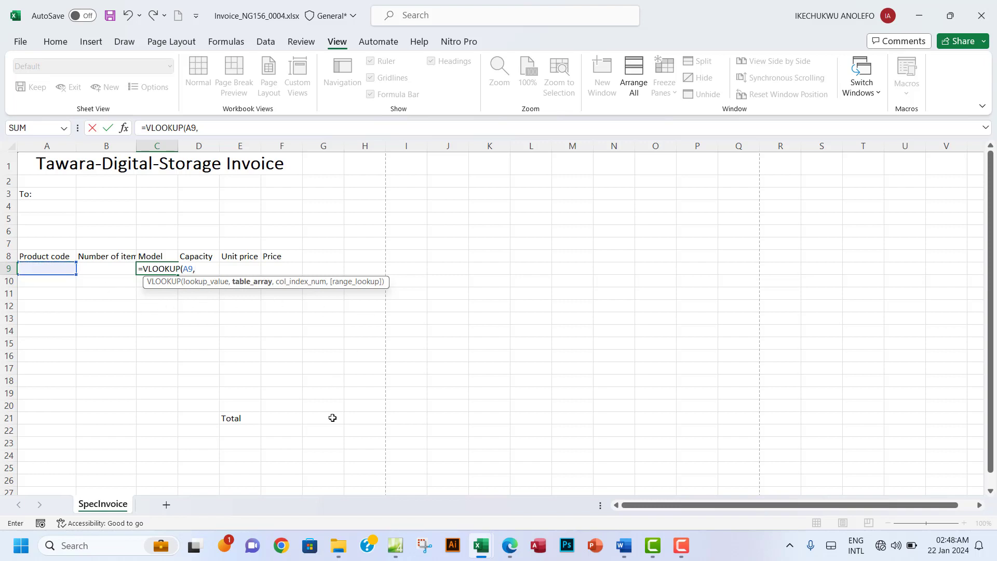
mouse_move(485, 540)
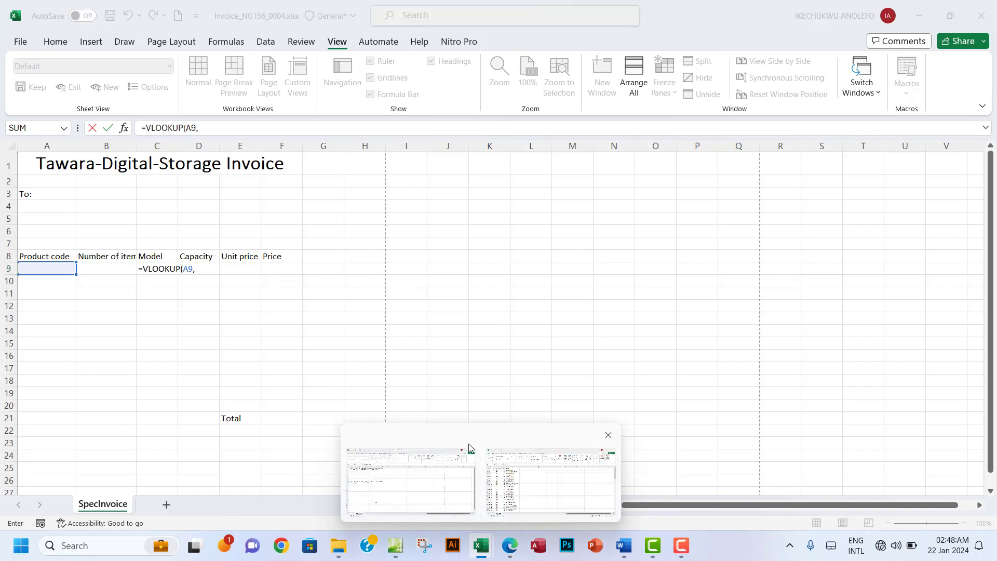
left_click(525, 488)
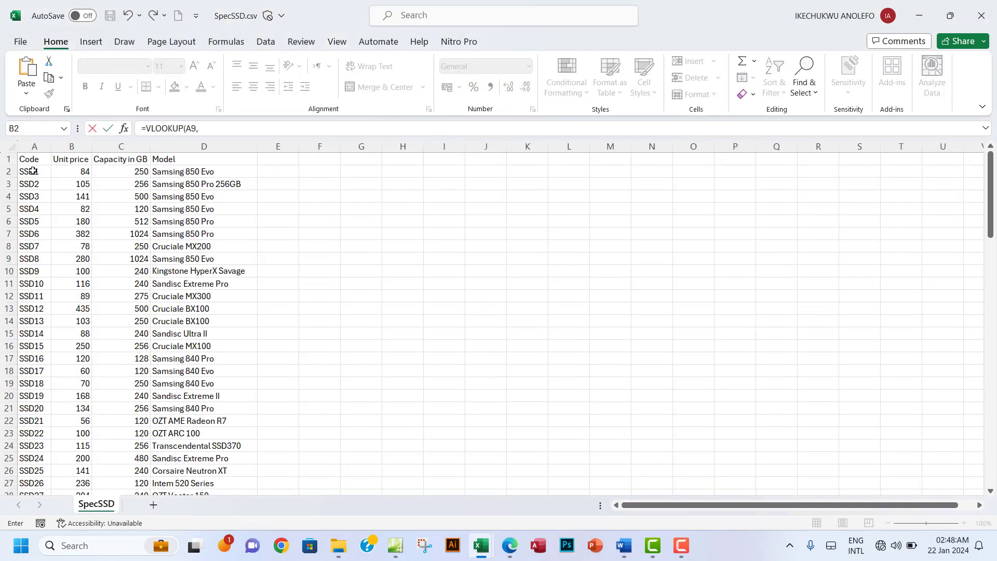
Step: Set the lookup array to SpecSSD's $A$2:$D$106
left_click_drag(33, 171, 205, 173)
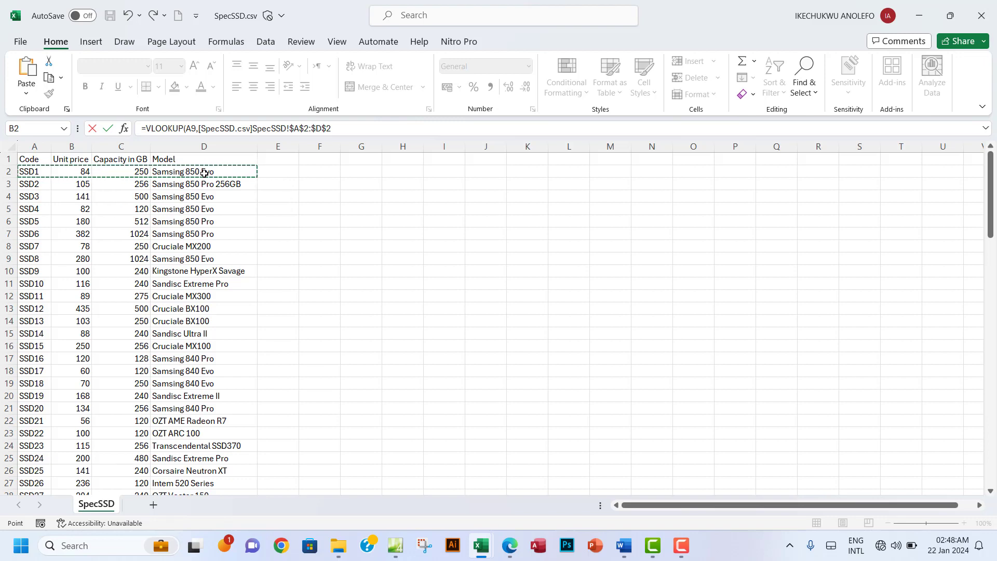
key("ctrl+shift+Down")
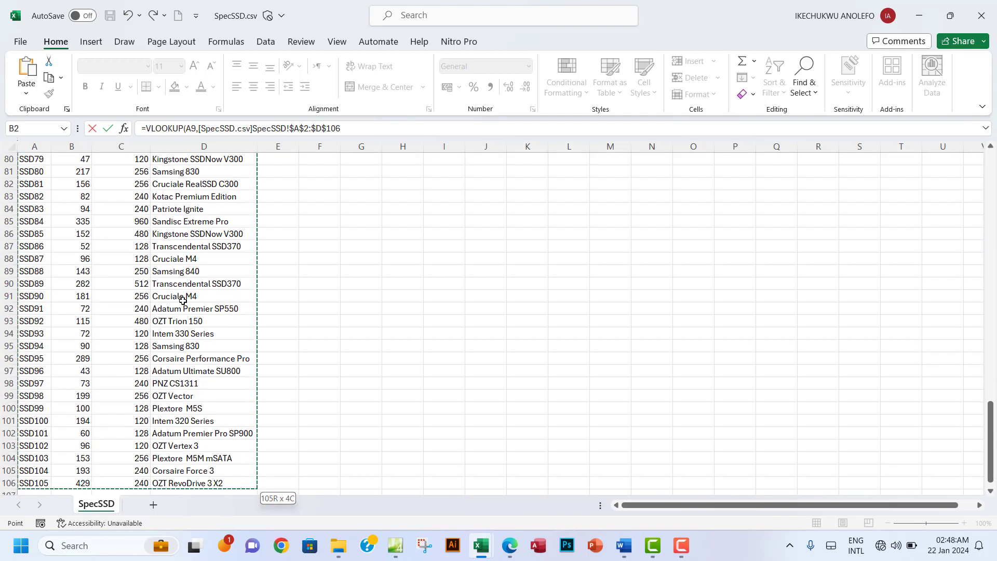
scroll(183, 301, "up", 20)
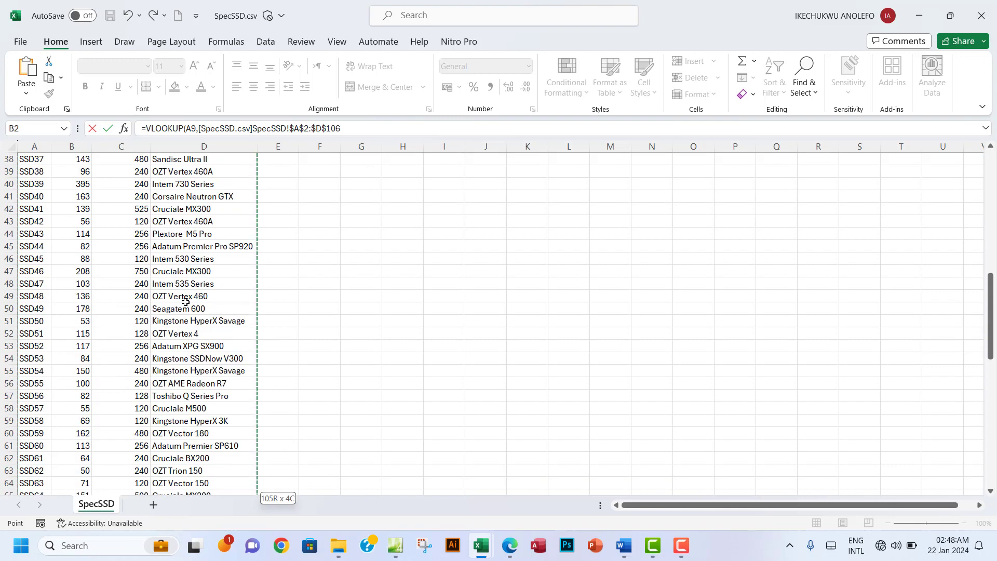
scroll(185, 301, "up", 6)
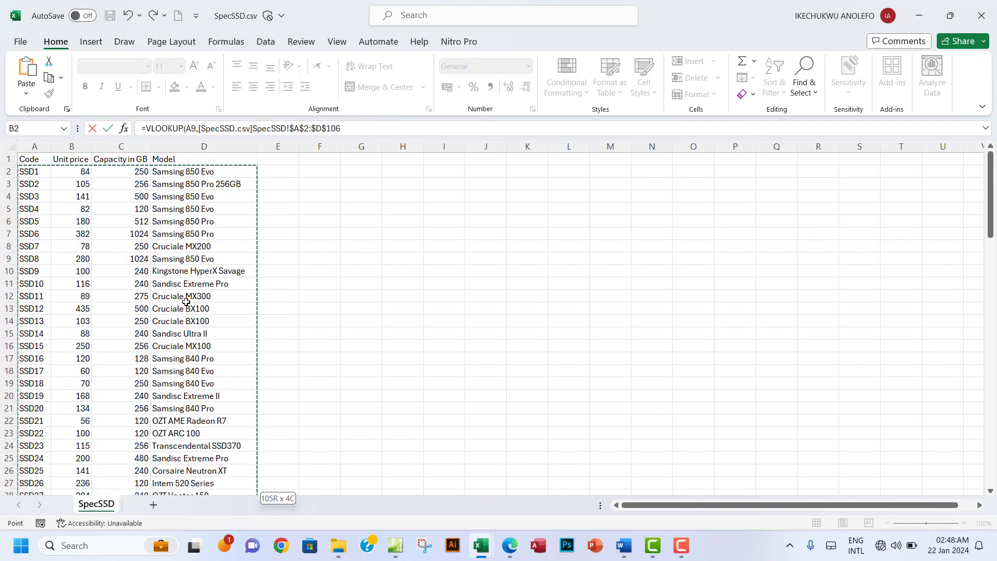
scroll(186, 301, "down", 20)
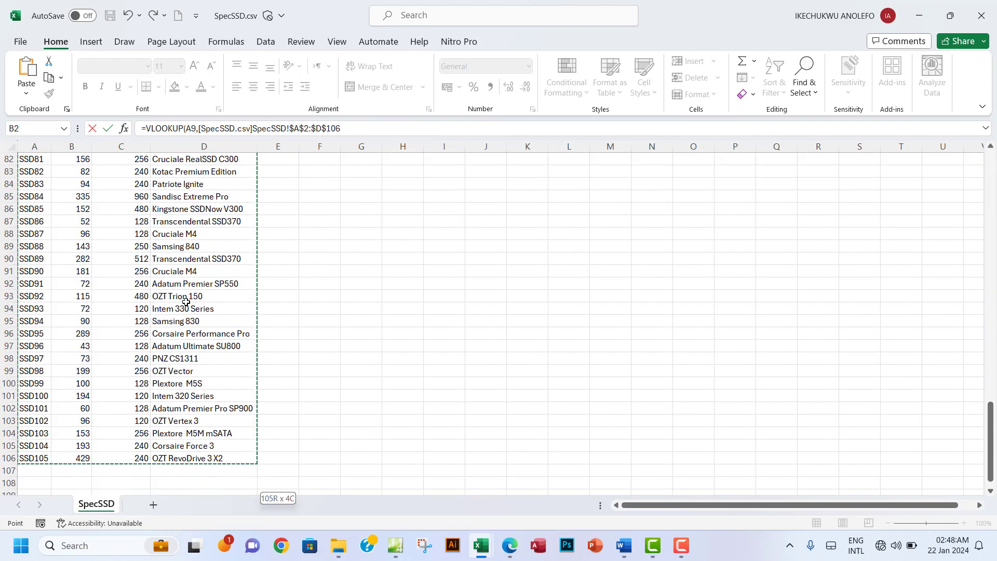
scroll(185, 302, "up", 20)
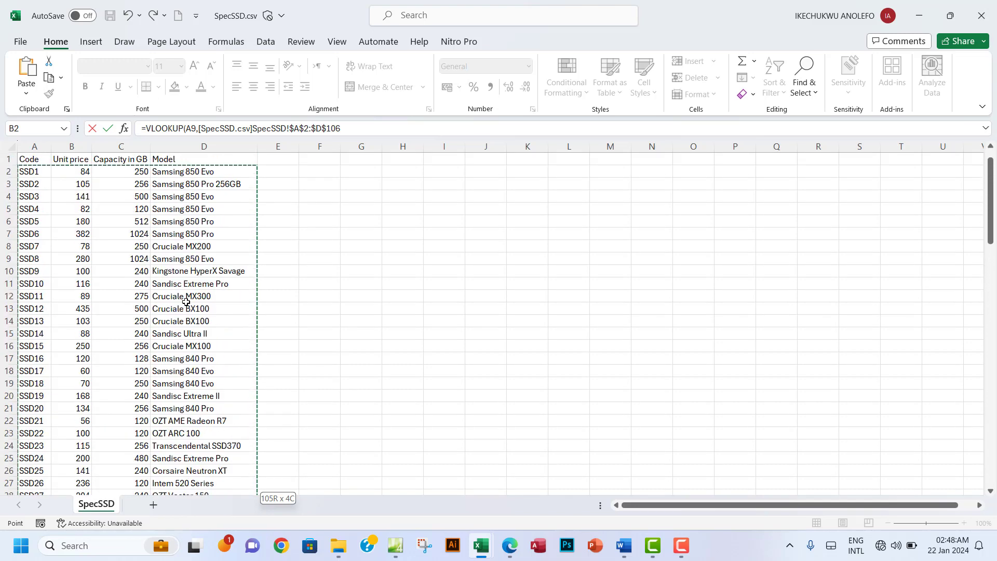
left_click(364, 124)
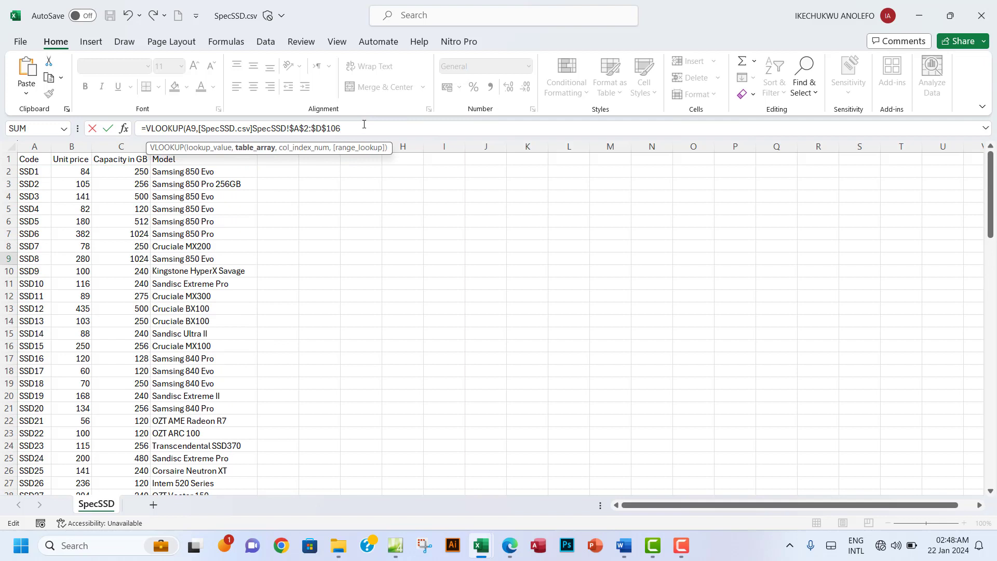
type(",")
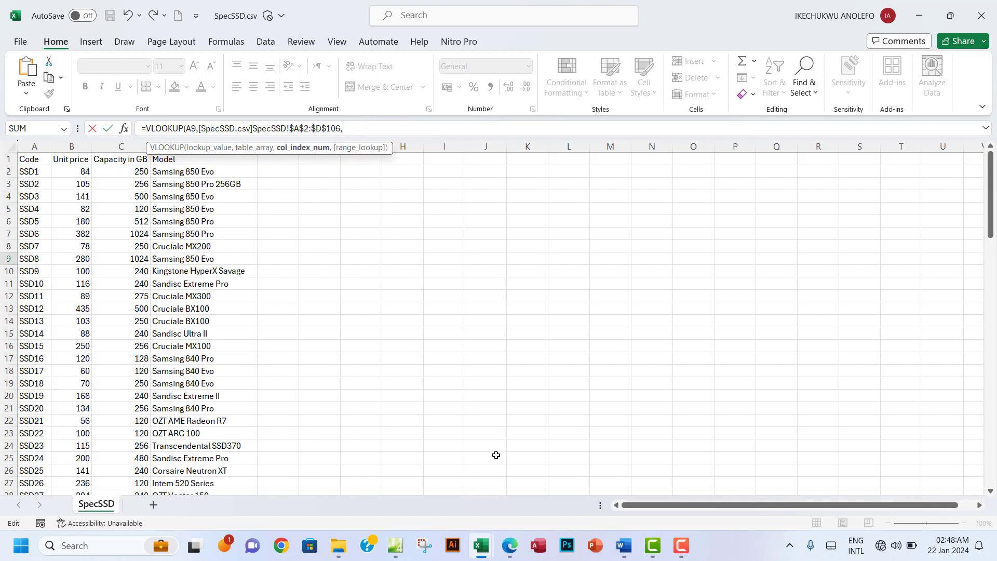
Step: Finish the formula with column index 4 and exact match FALSE, and commit it
mouse_move(489, 541)
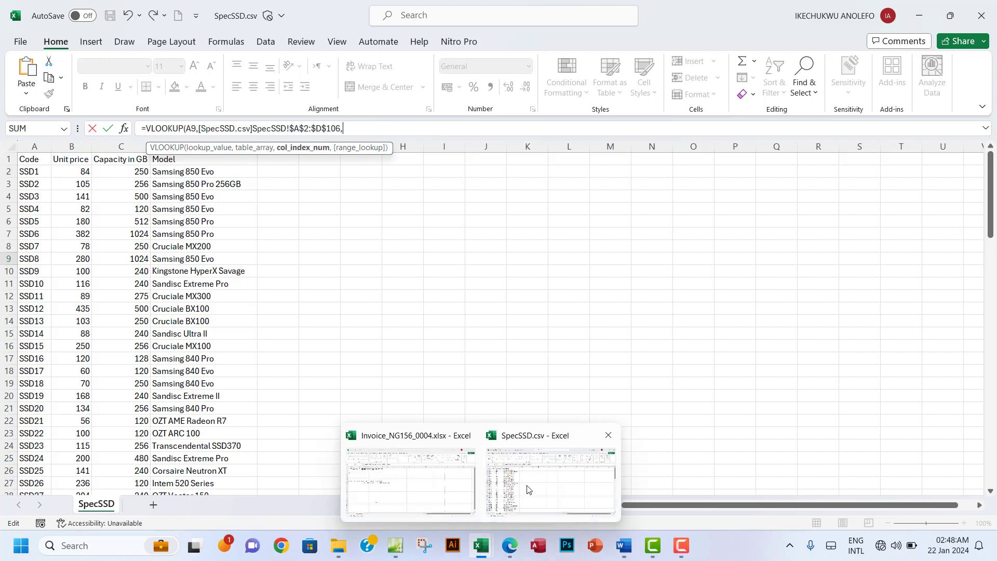
mouse_move(432, 485)
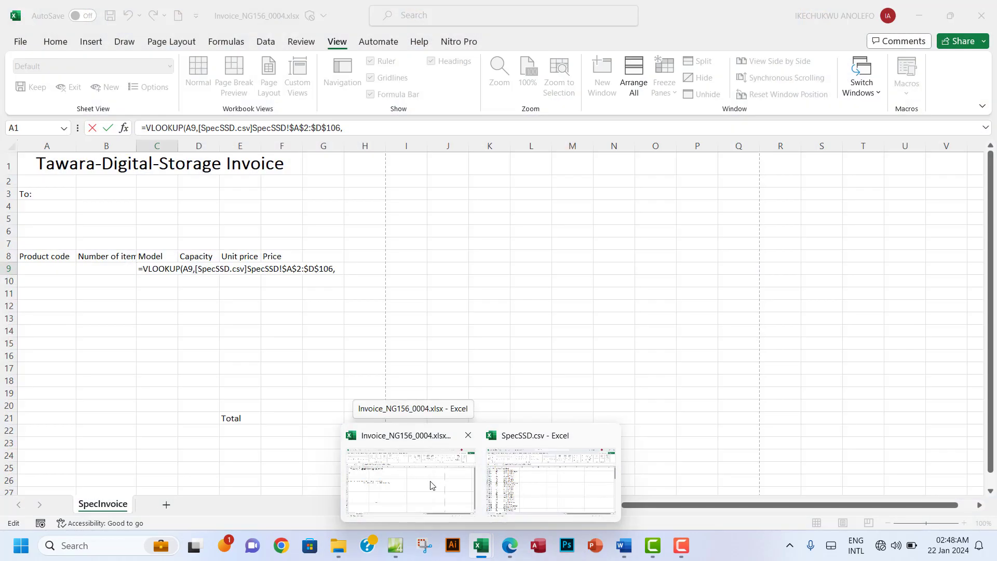
left_click(515, 486)
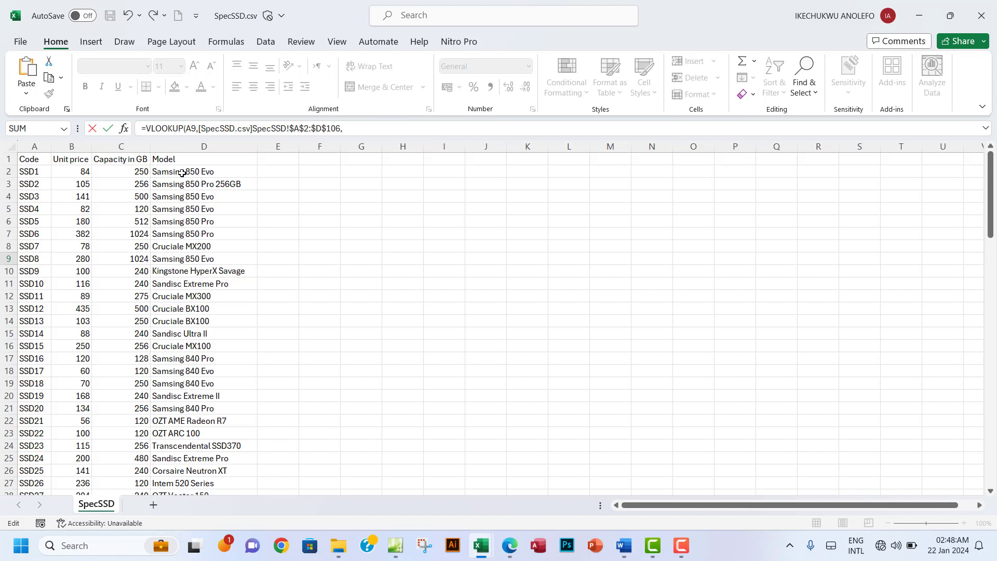
left_click(356, 132)
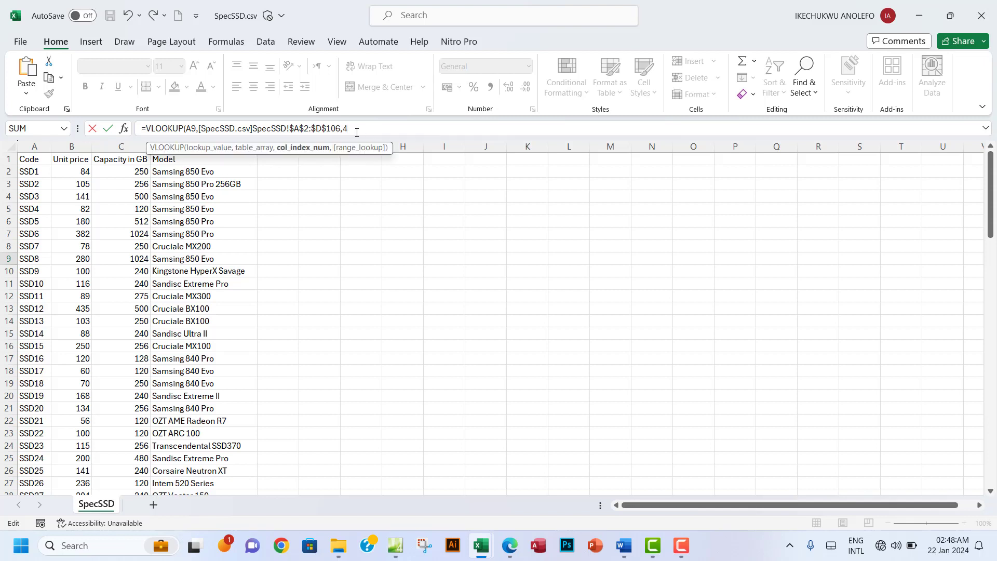
type(",")
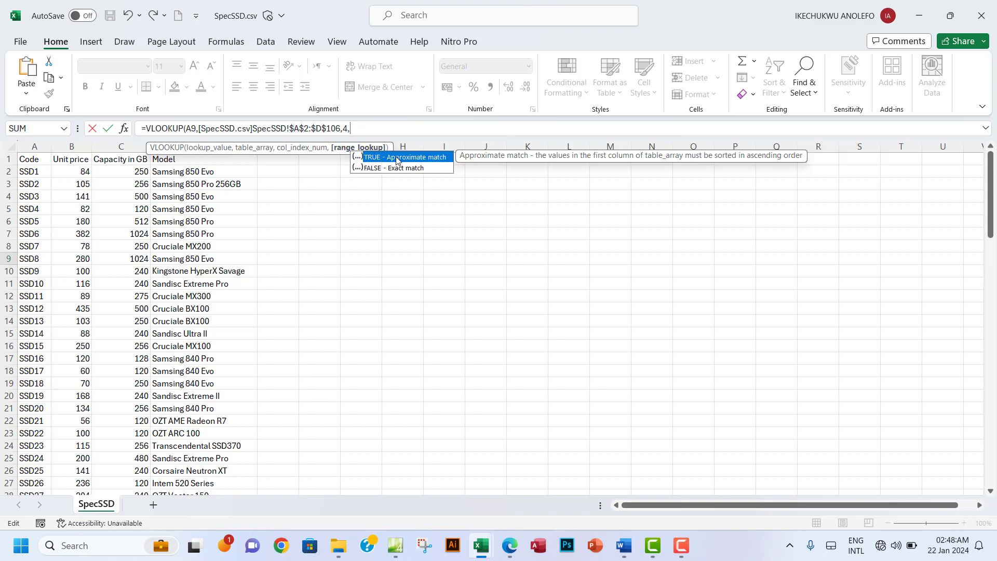
double_click(391, 169)
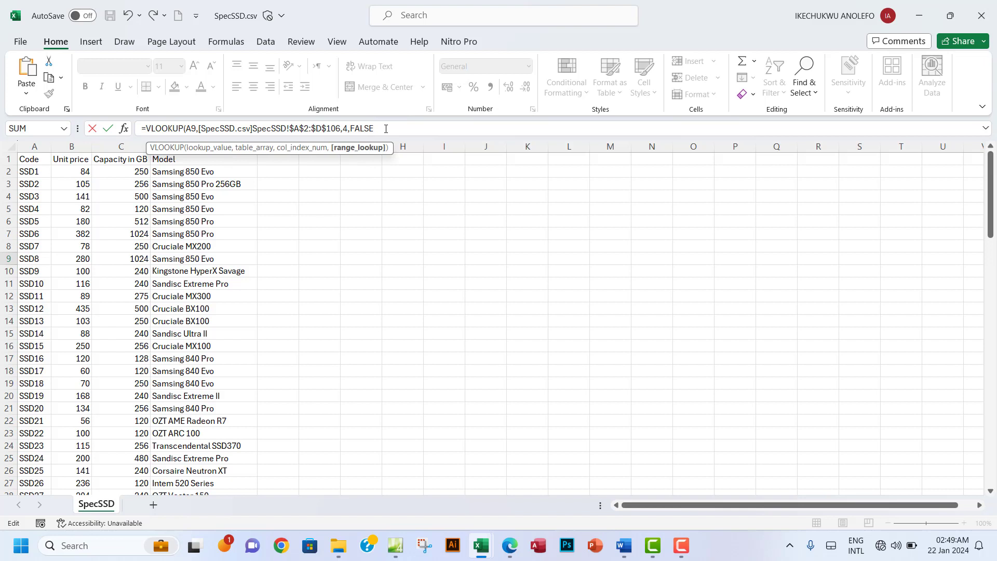
type(")")
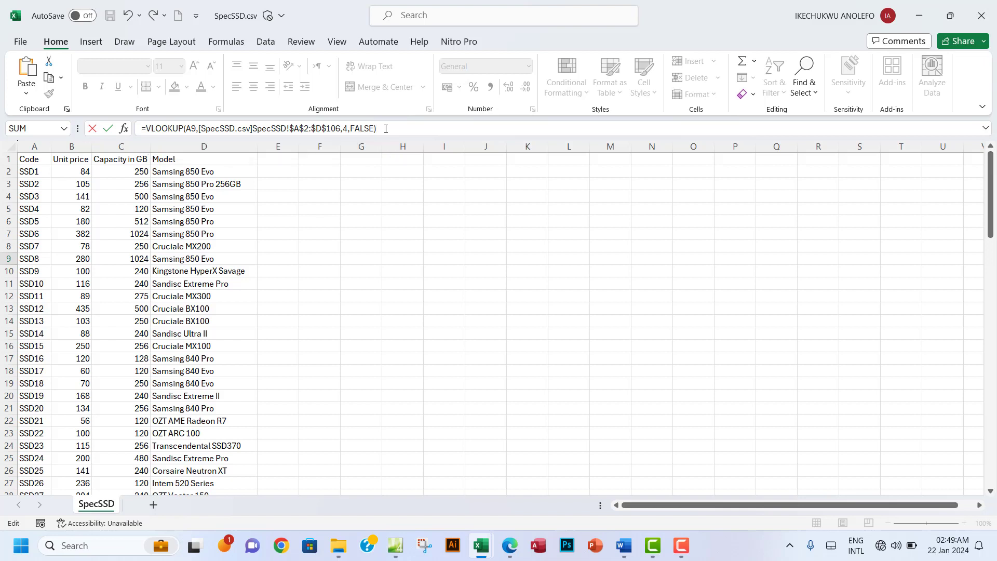
key("Return")
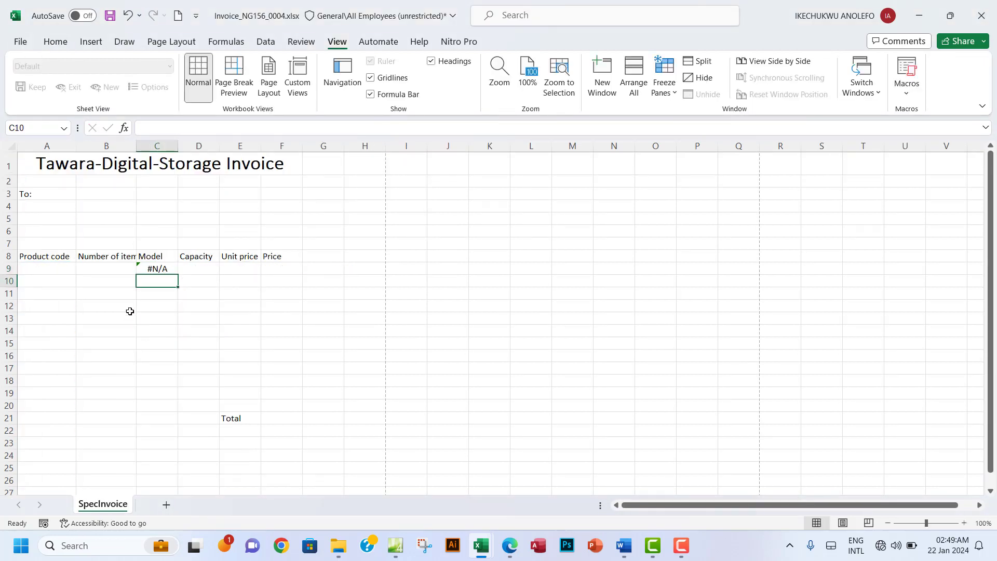
Step: Enter SSD1 in A9, confirm C9 shows Samsing 850 Evo, and bring up SpecSSD.csv
left_click(157, 269)
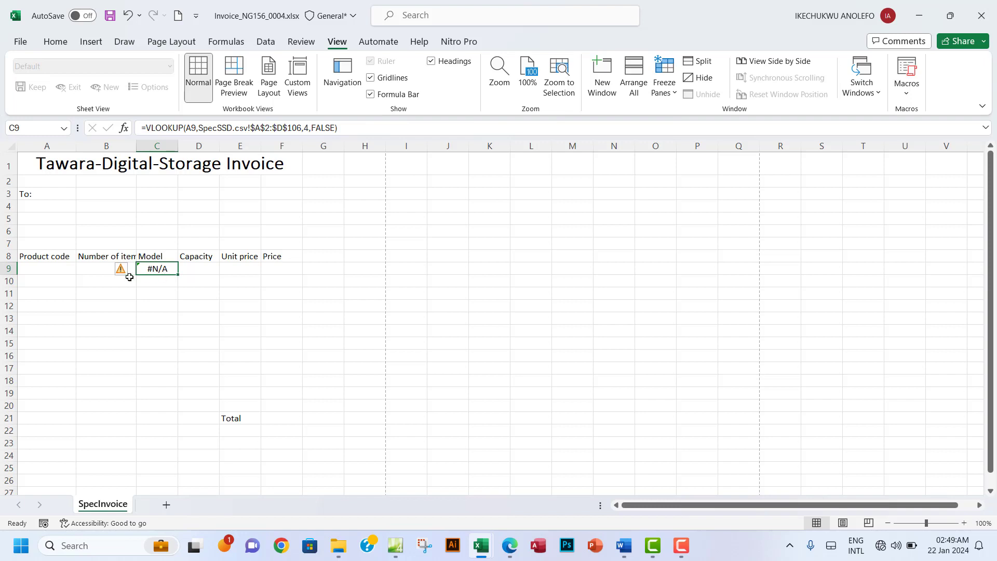
left_click(47, 269)
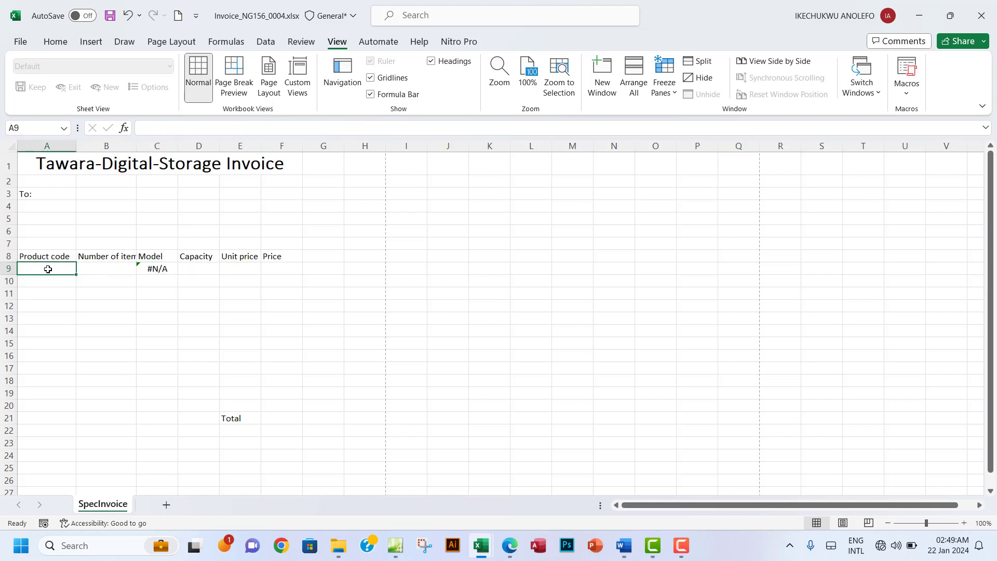
type("SS")
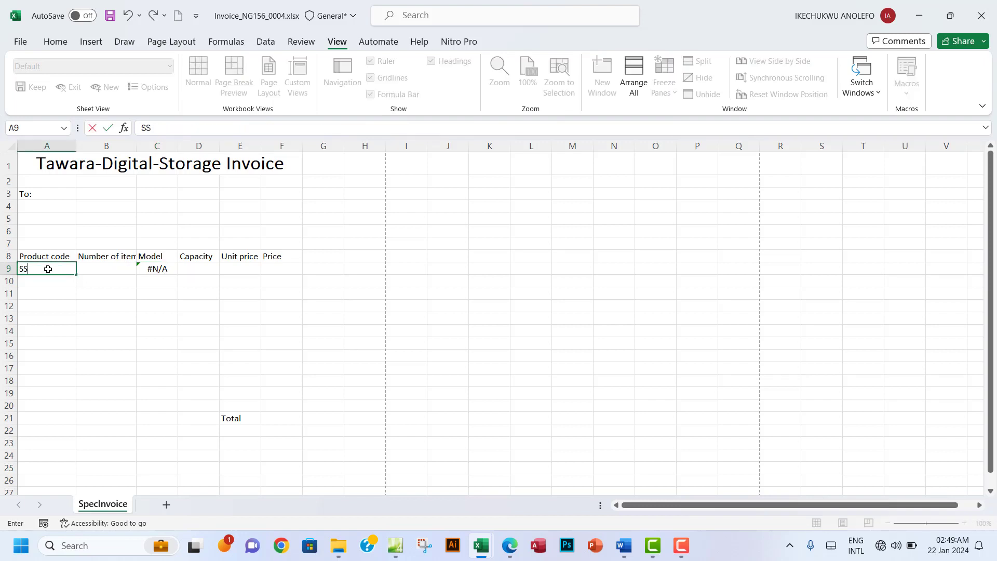
type("D1")
left_click(95, 305)
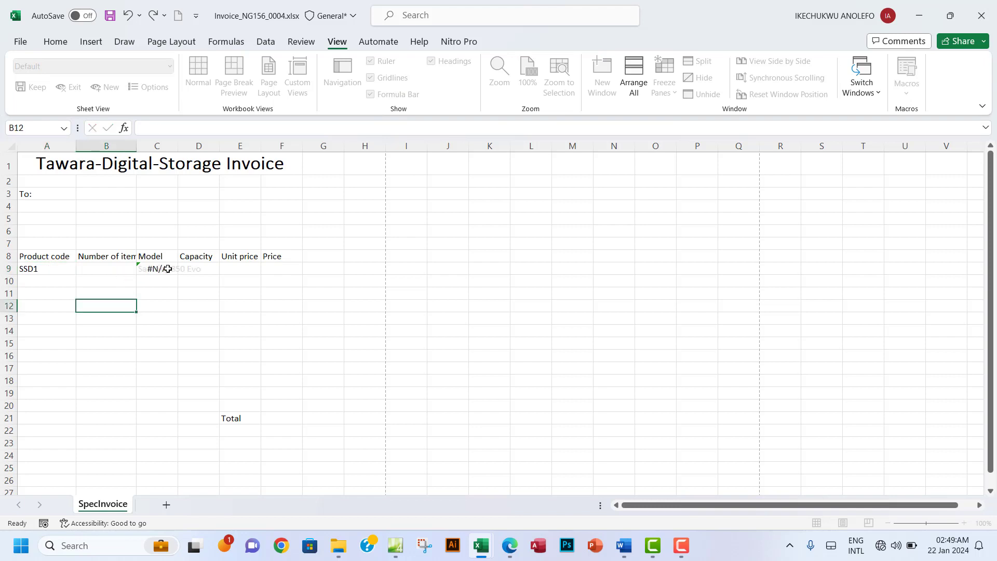
left_click(159, 269)
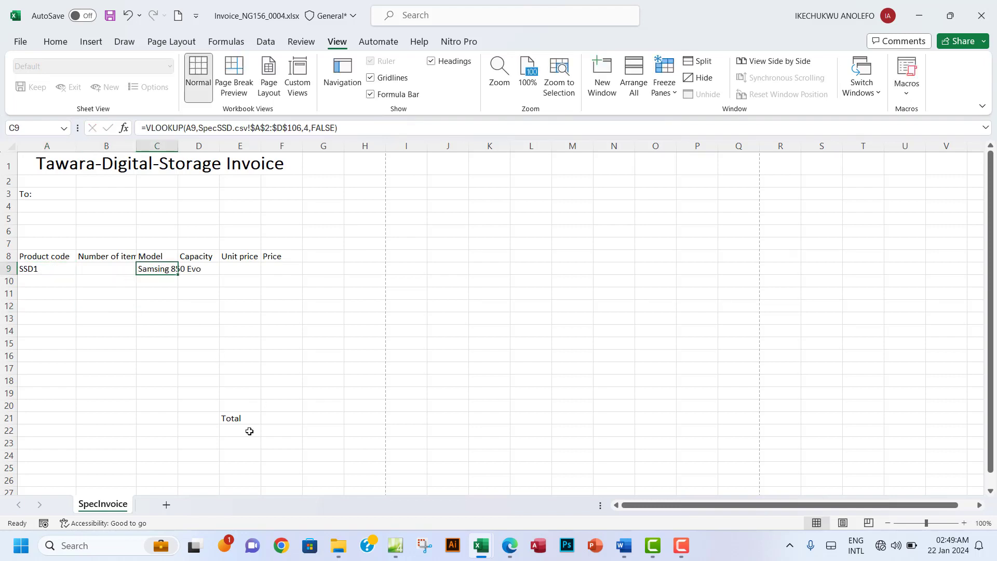
mouse_move(480, 544)
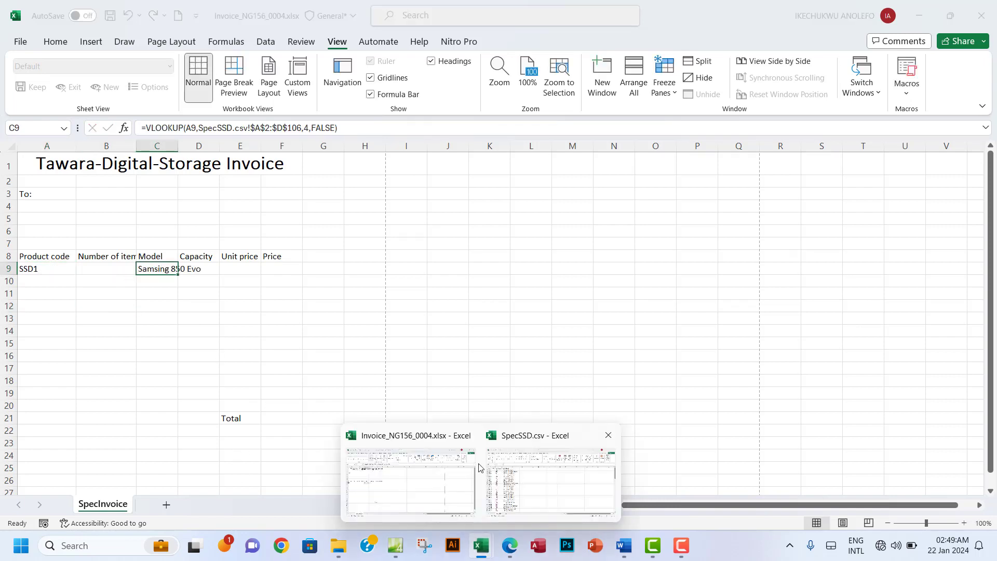
left_click(519, 477)
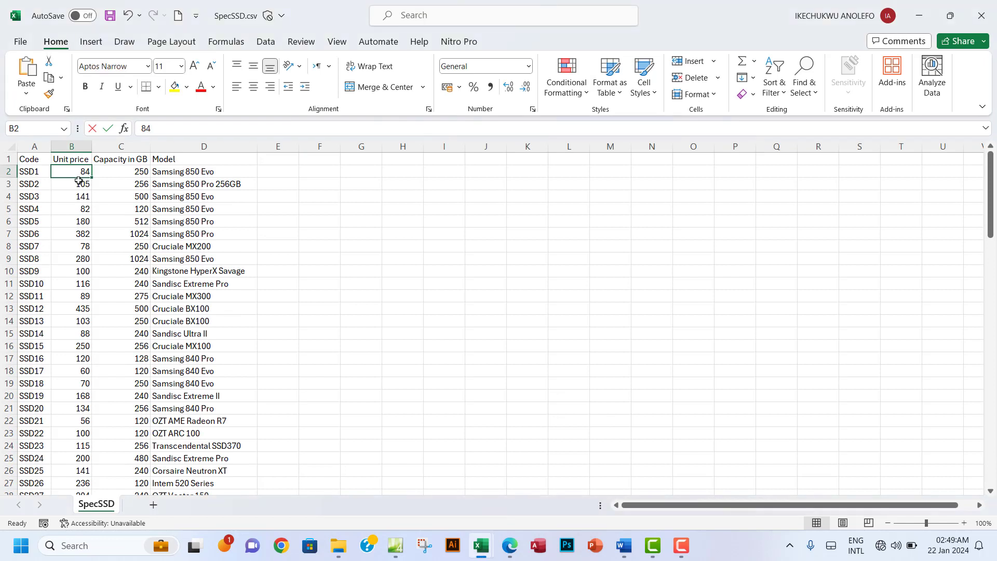
Step: Check SSD1's row and model name in SpecSSD, then reread task 10 in the PDF
left_click(28, 173)
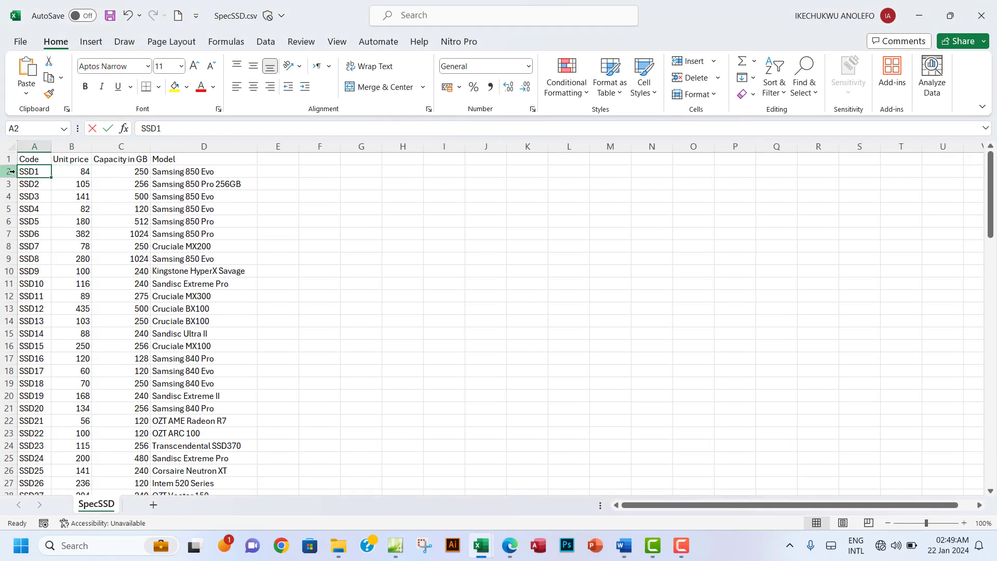
left_click(12, 171)
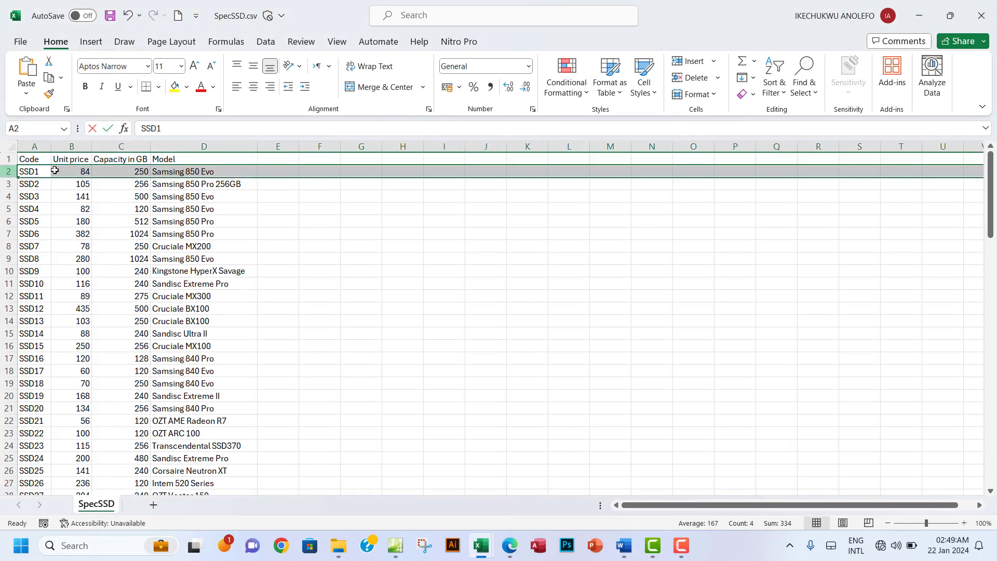
left_click(184, 174)
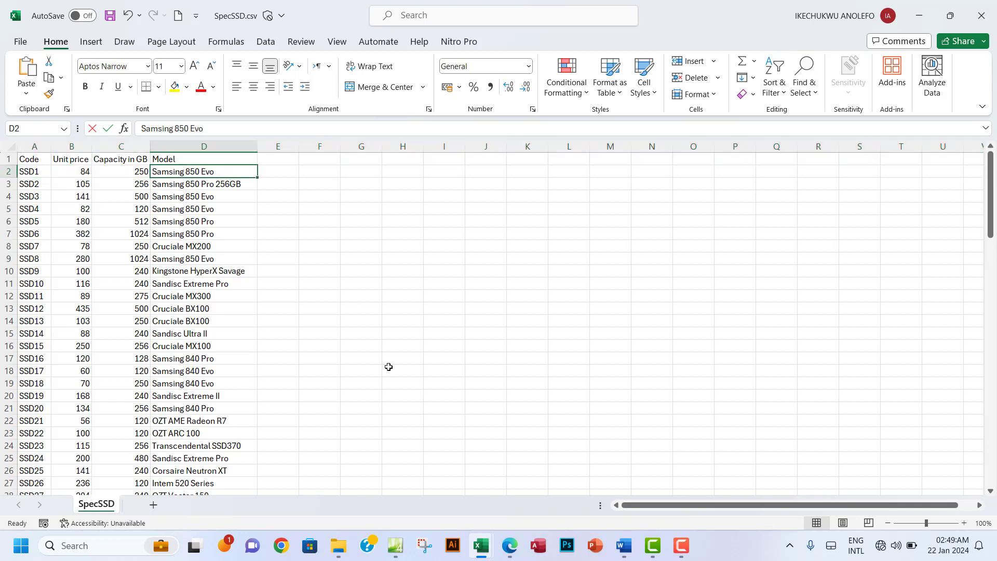
left_click(512, 549)
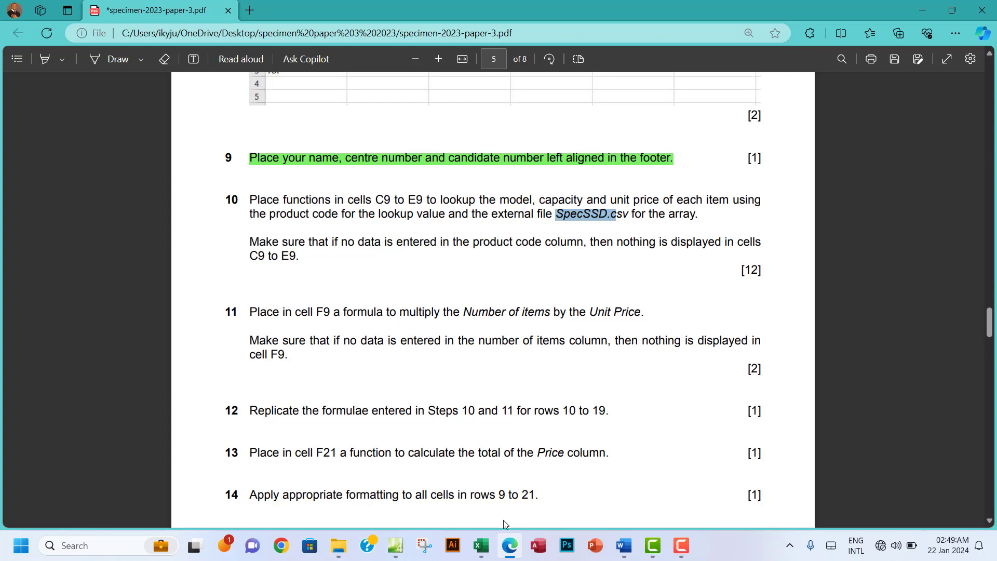
Step: Clear SSD1 from A9 in the invoice and begin editing C9's formula
mouse_move(481, 545)
left_click(376, 463)
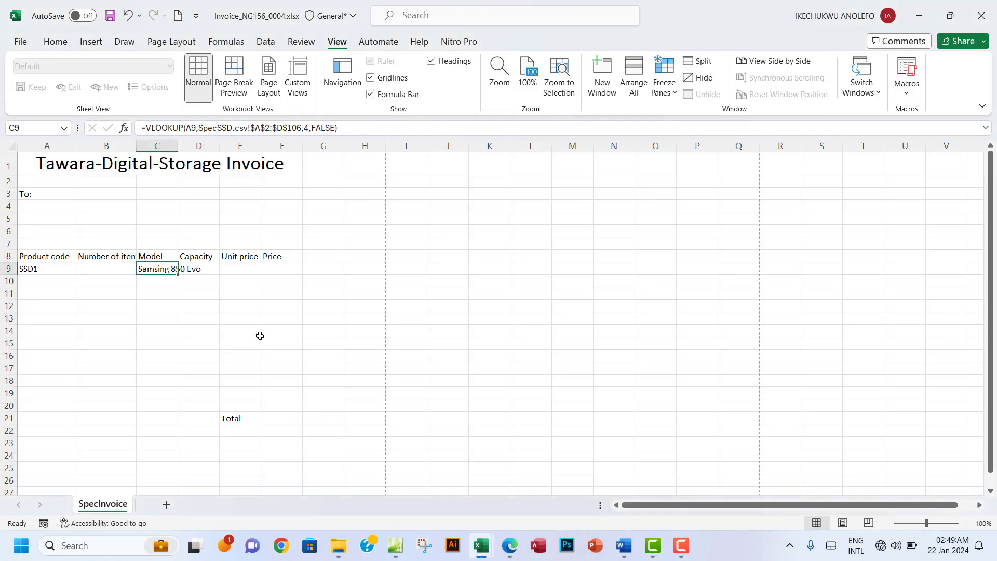
left_click(36, 270)
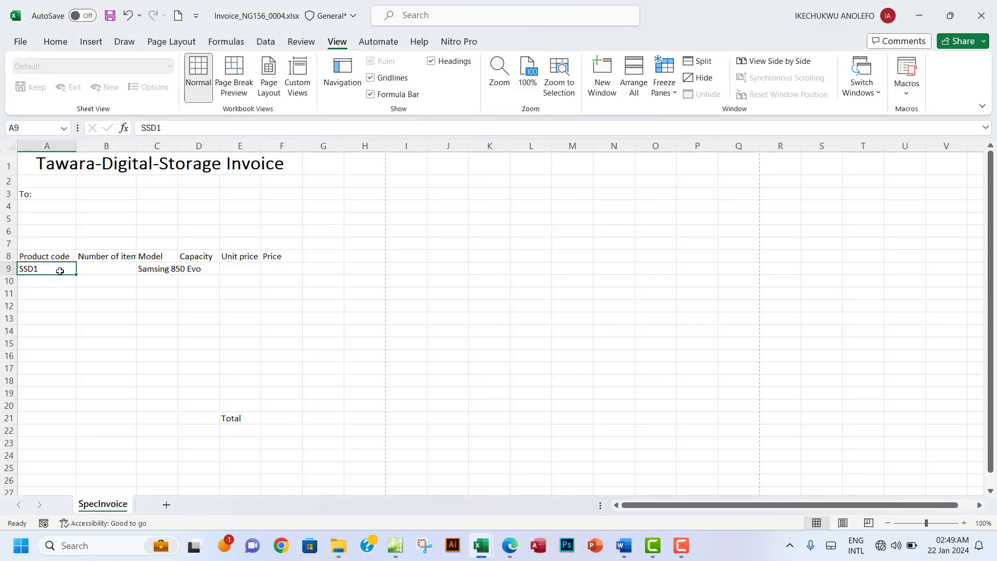
key("Delete")
left_click(158, 270)
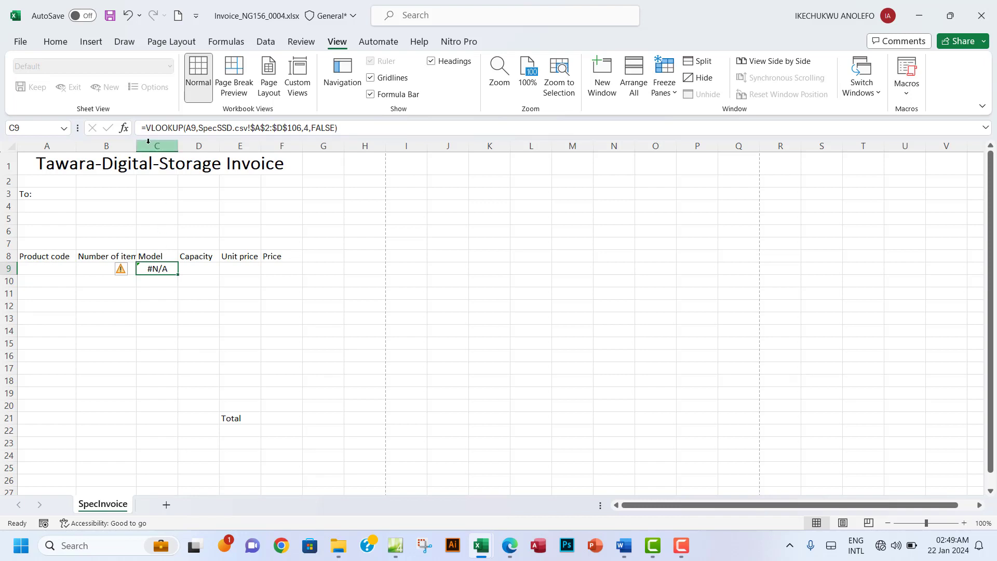
left_click(175, 129)
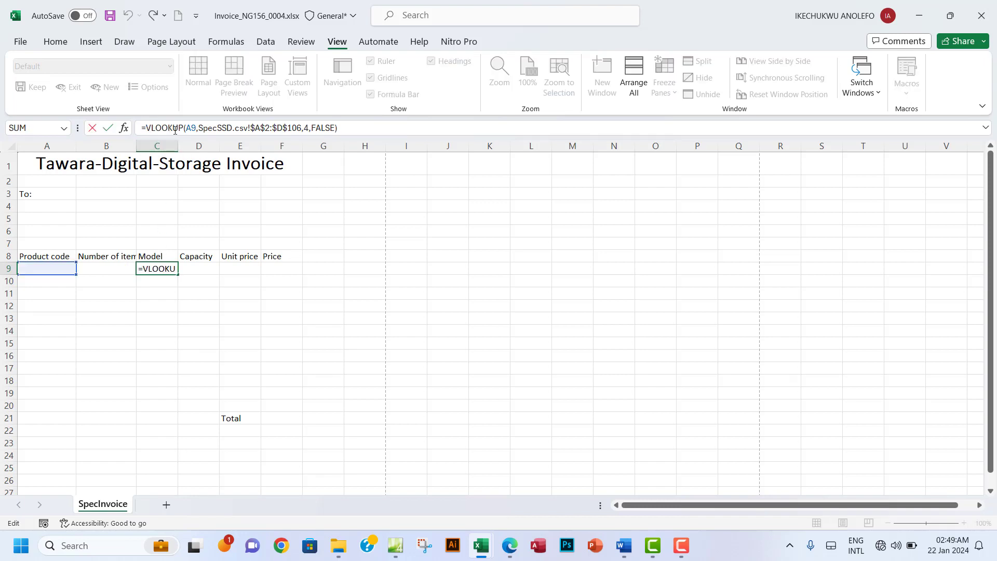
Step: Wrap C9's VLOOKUP as =IF(A9="","",VLOOKUP(...)) and commit it
key("Left")
key("Left")
key("Left")
key("Left")
key("Left")
key("Left")
type("IF")
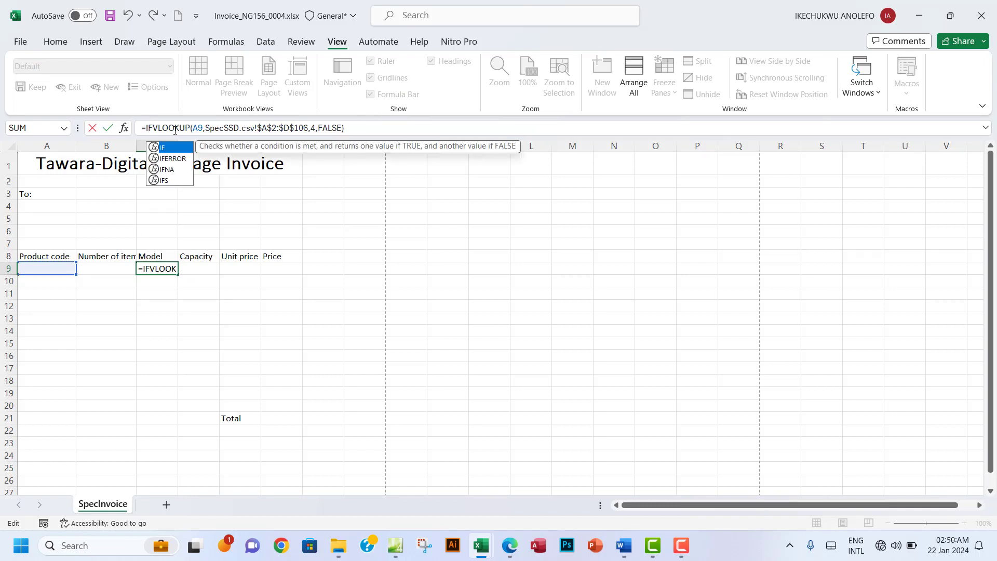
type("(")
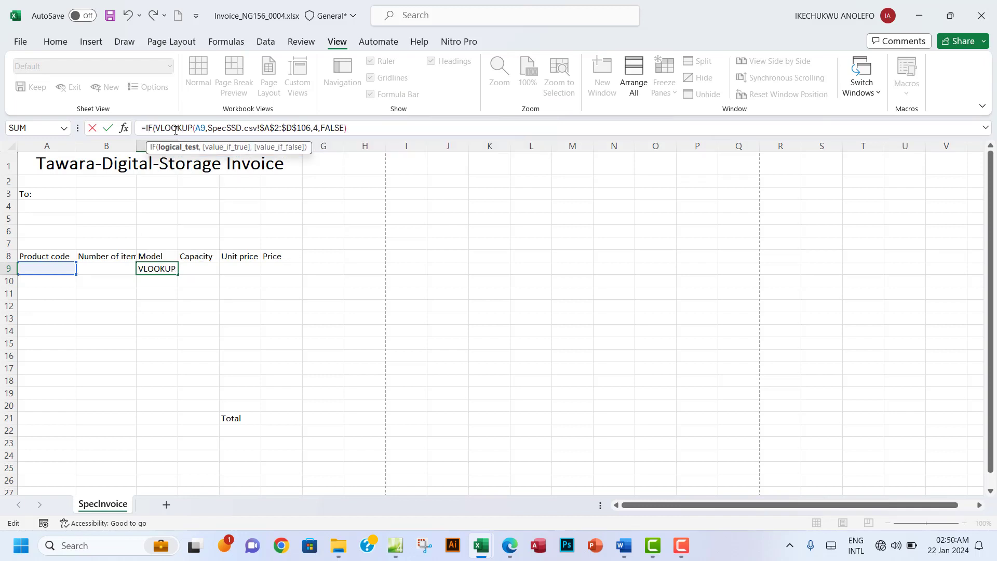
left_click(50, 266)
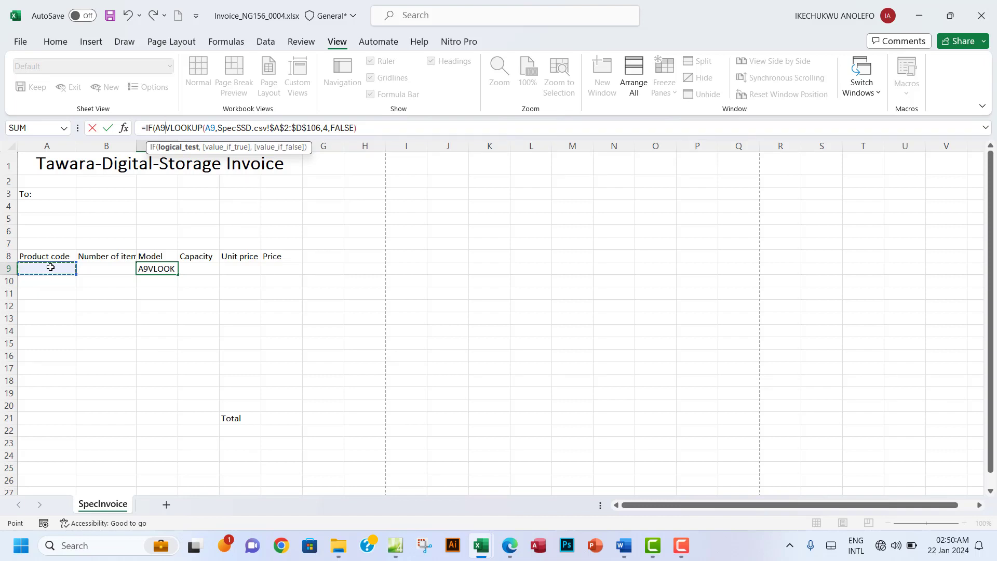
type("=")
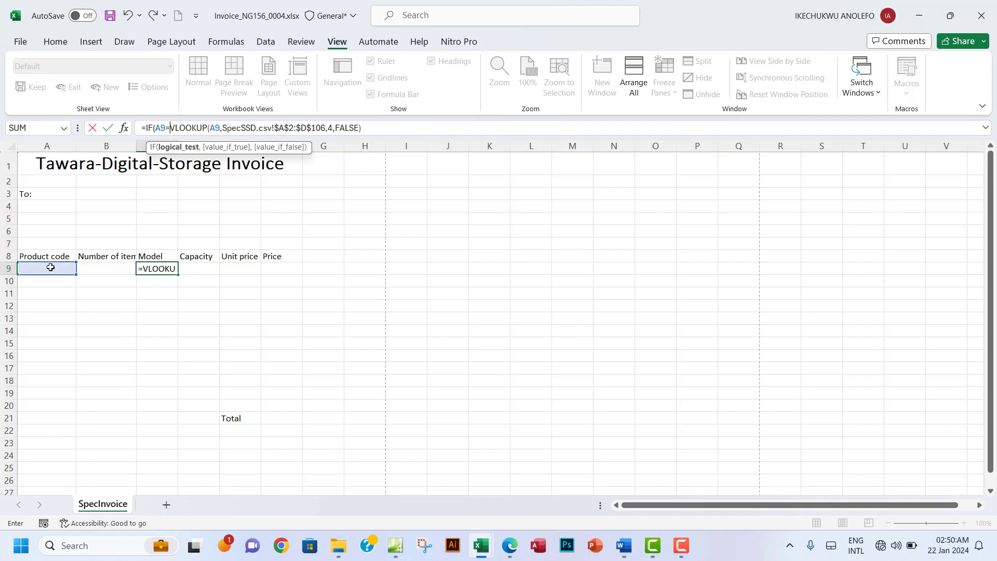
type("\"\"")
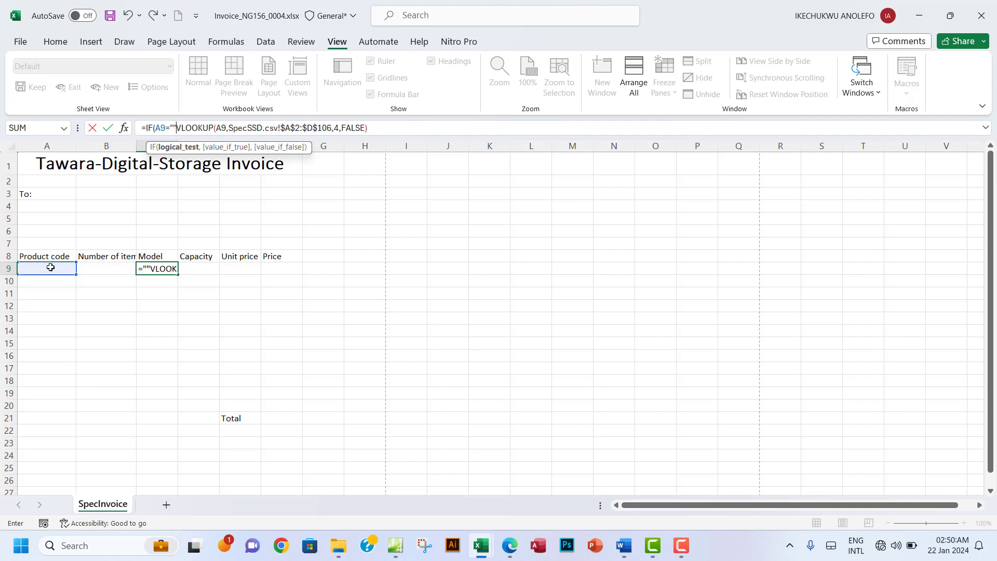
type(",")
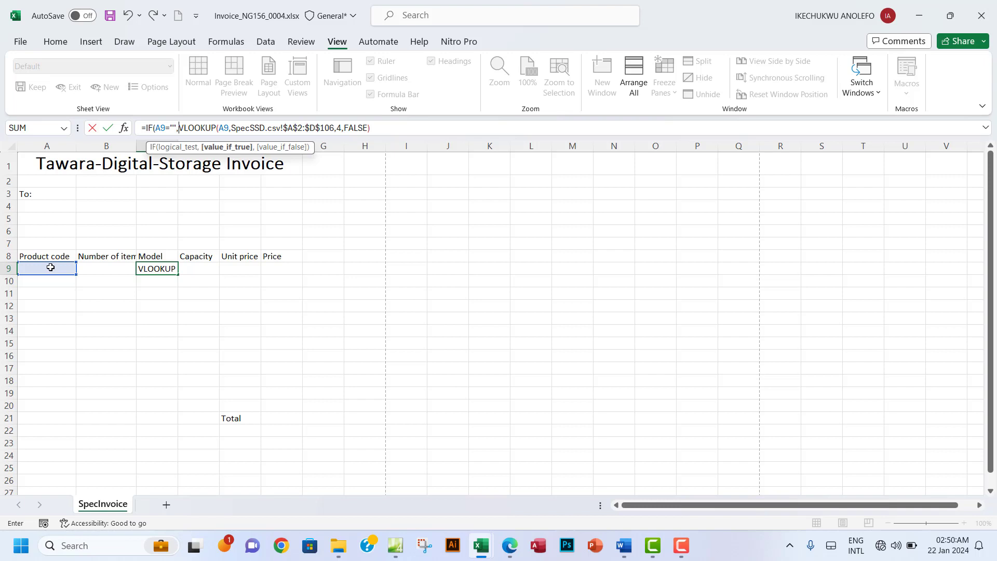
type("\"\"")
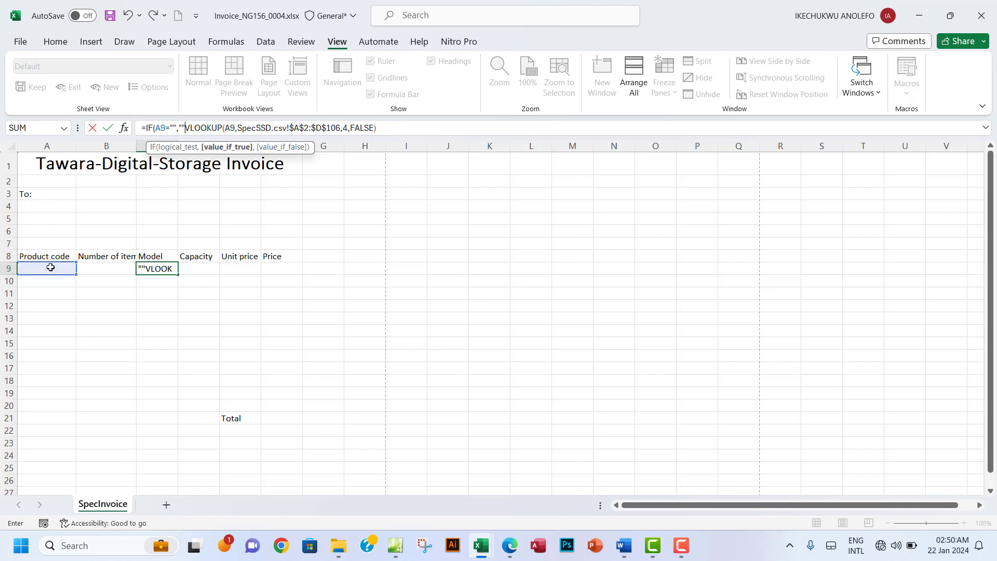
type(",")
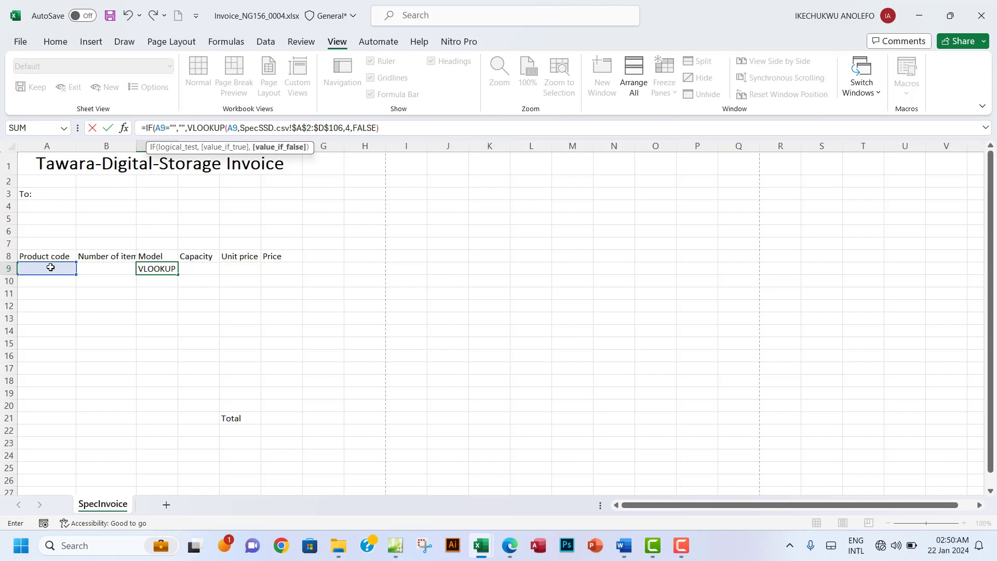
left_click(188, 128)
left_click_drag(191, 128, 387, 128)
left_click(388, 128)
type(")")
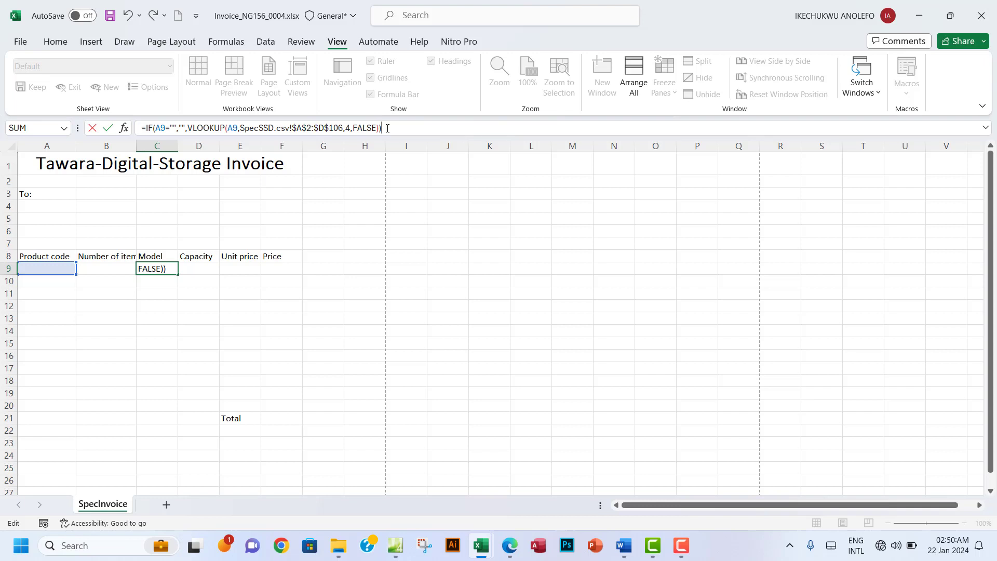
key("Return")
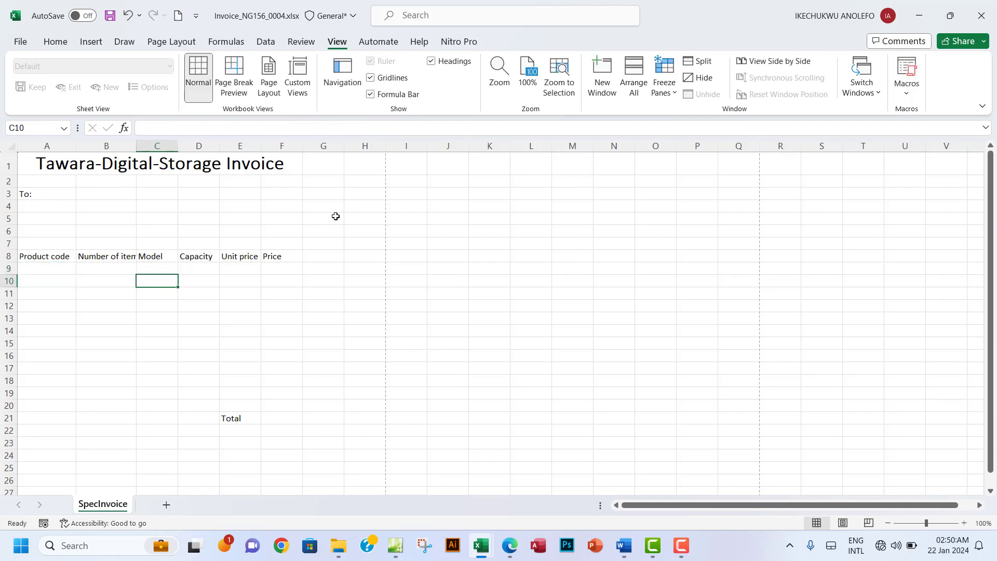
Step: Copy C9's IF-VLOOKUP formula and paste it into D9
left_click(165, 270)
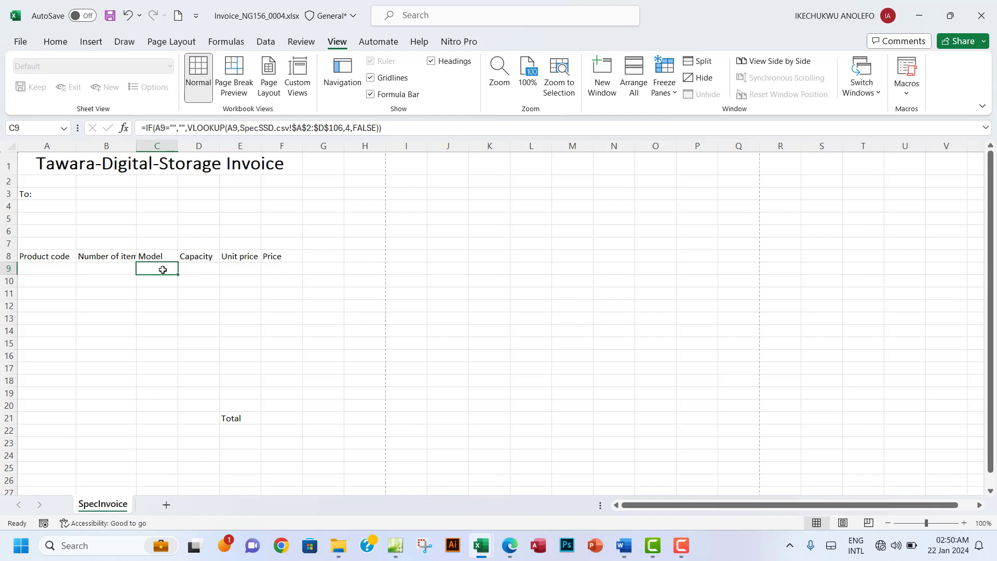
left_click(383, 129)
left_click_drag(384, 129, 140, 137)
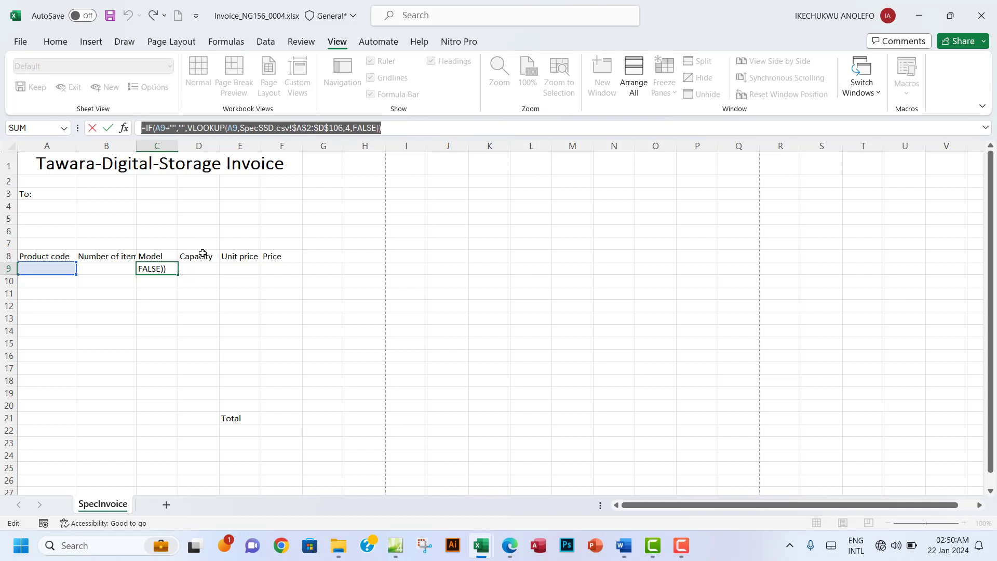
key("Escape")
left_click(196, 266)
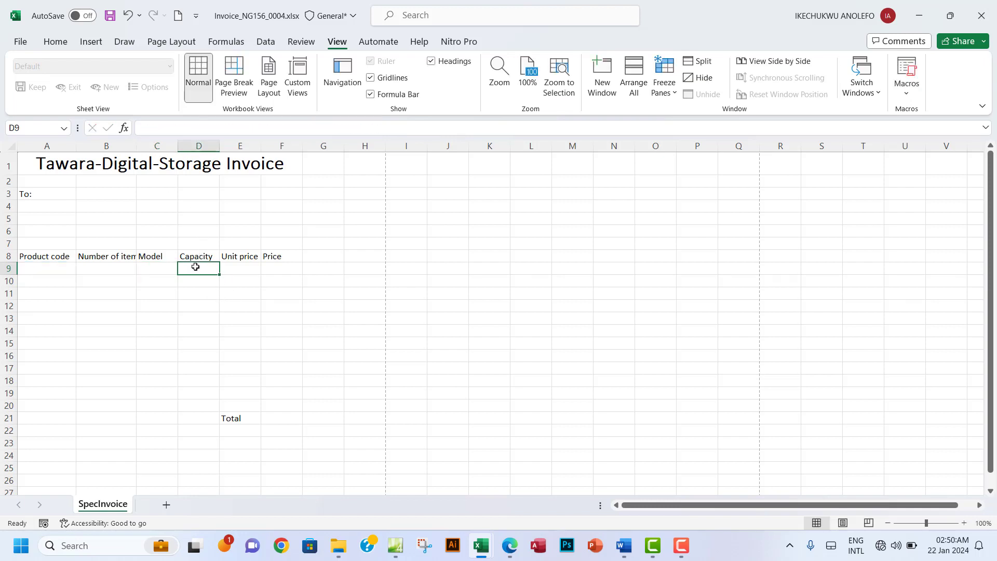
key("ctrl+v")
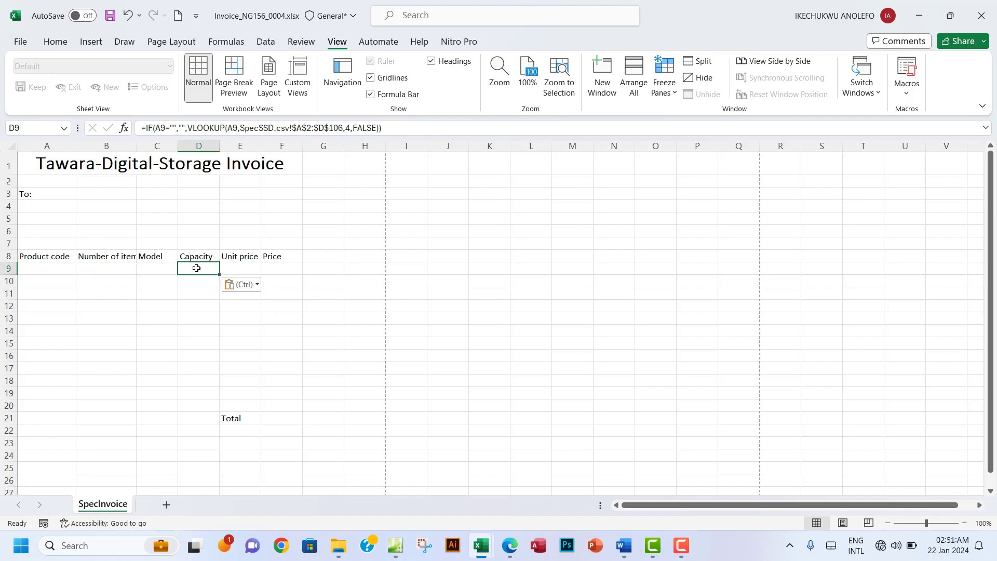
Step: Re-enter SSD1 in A9 and autofit column C to the model name
left_click(48, 269)
type("SSD1")
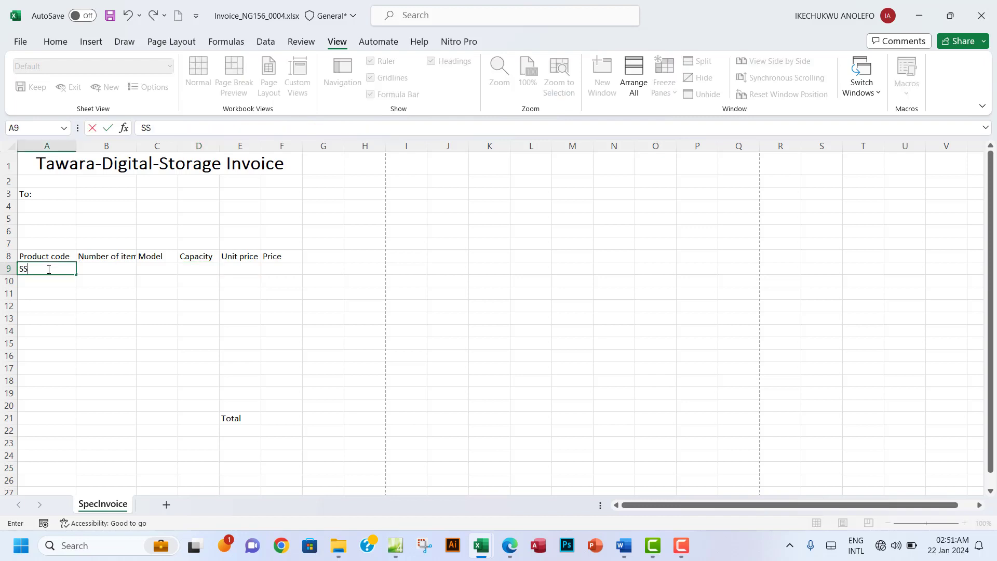
left_click(112, 272)
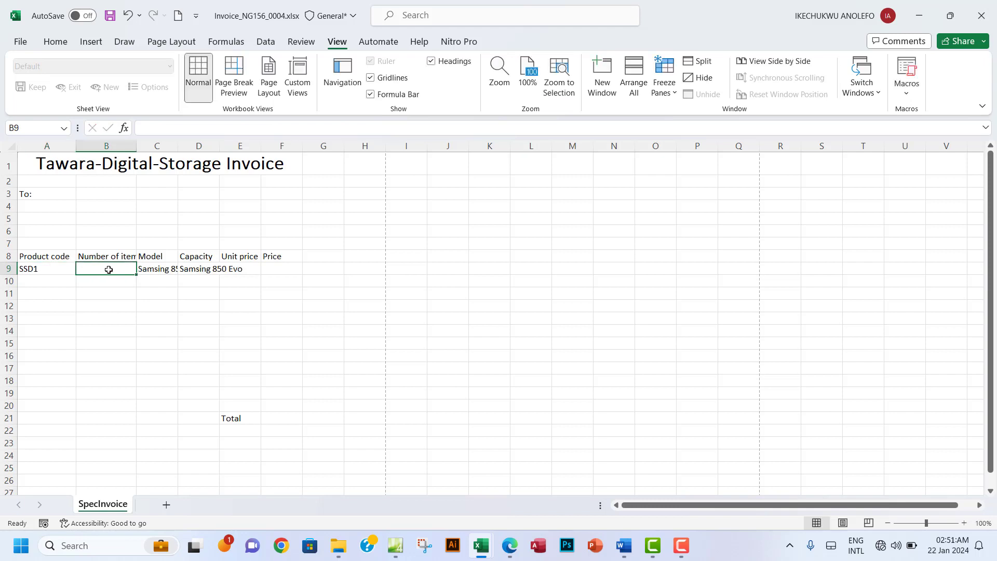
left_click(184, 266)
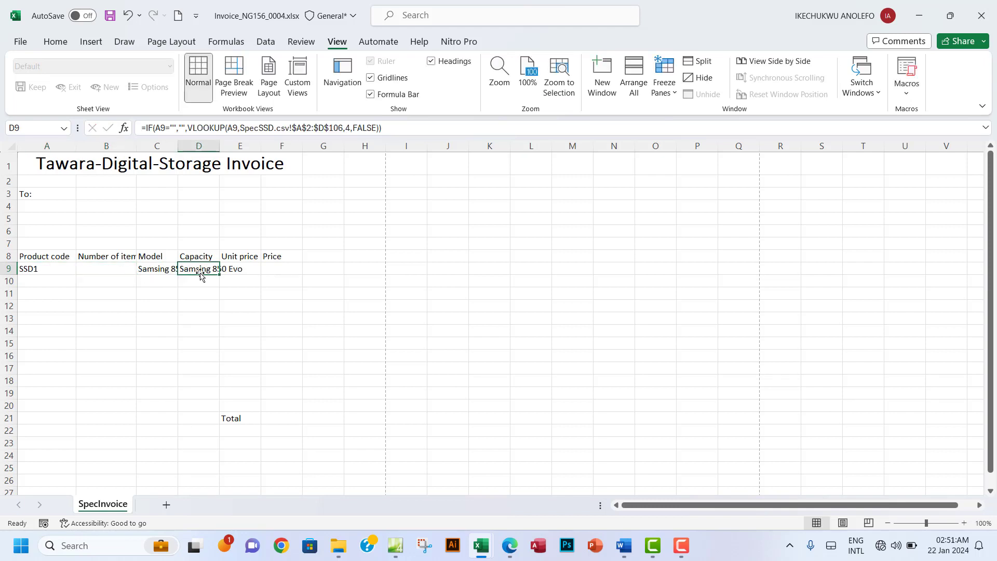
double_click(178, 146)
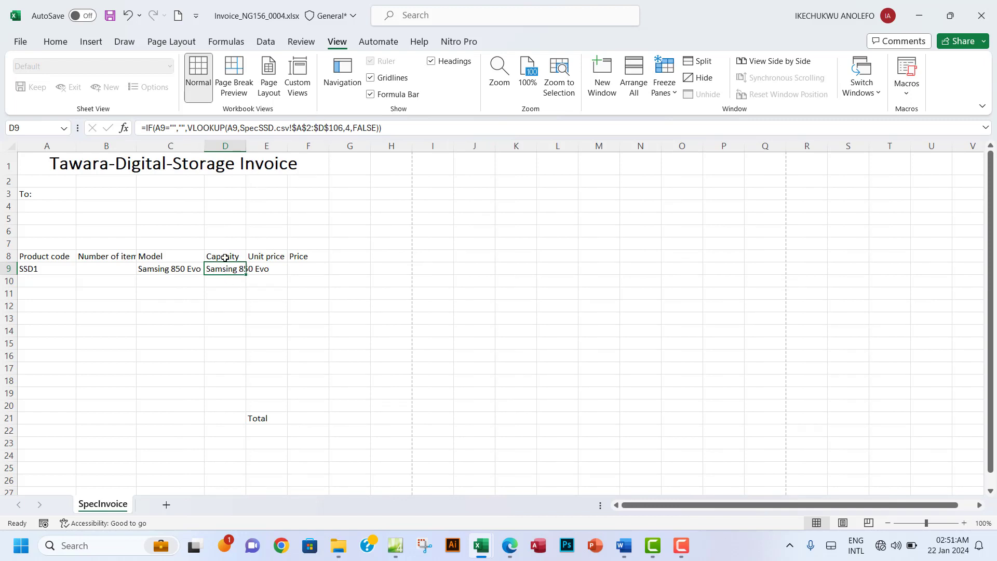
left_click(224, 257)
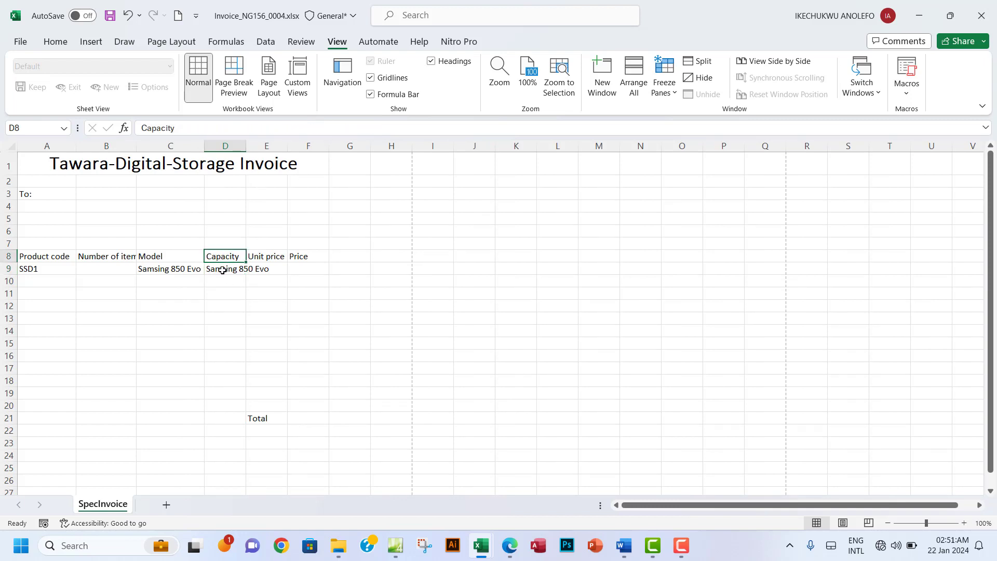
Step: Check the Unit price and Capacity in GB column positions in SpecSSD.csv
mouse_move(490, 537)
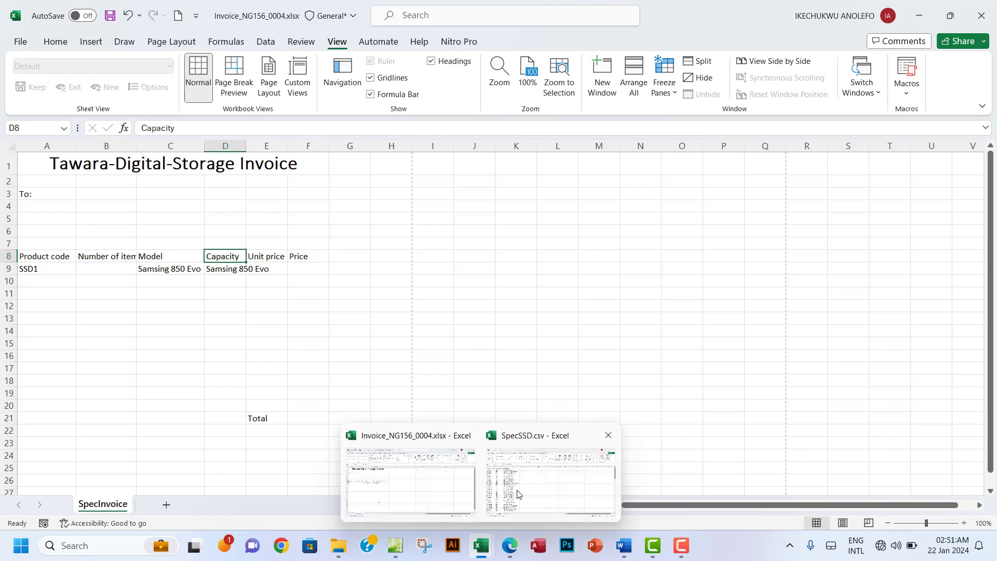
left_click(519, 493)
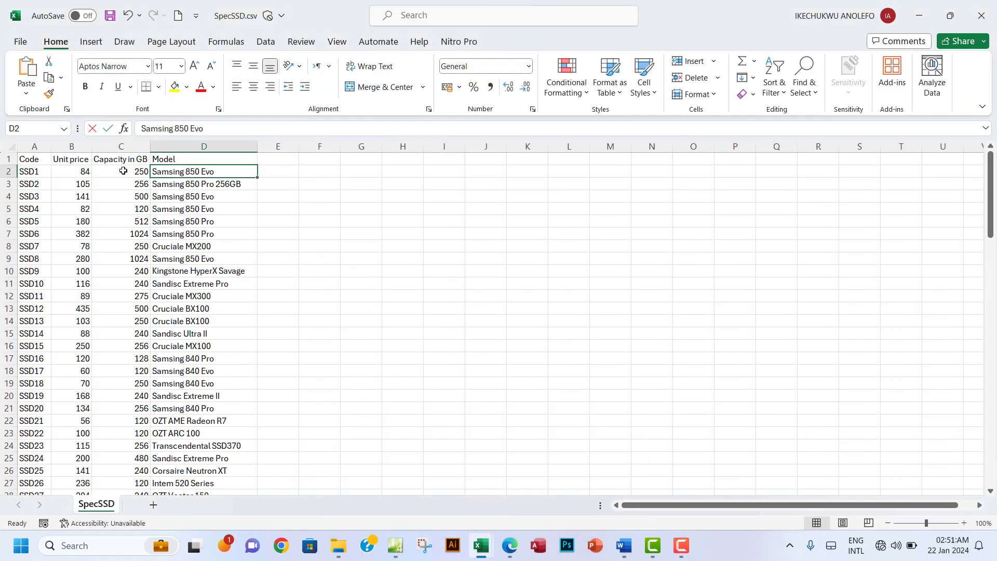
left_click(72, 148)
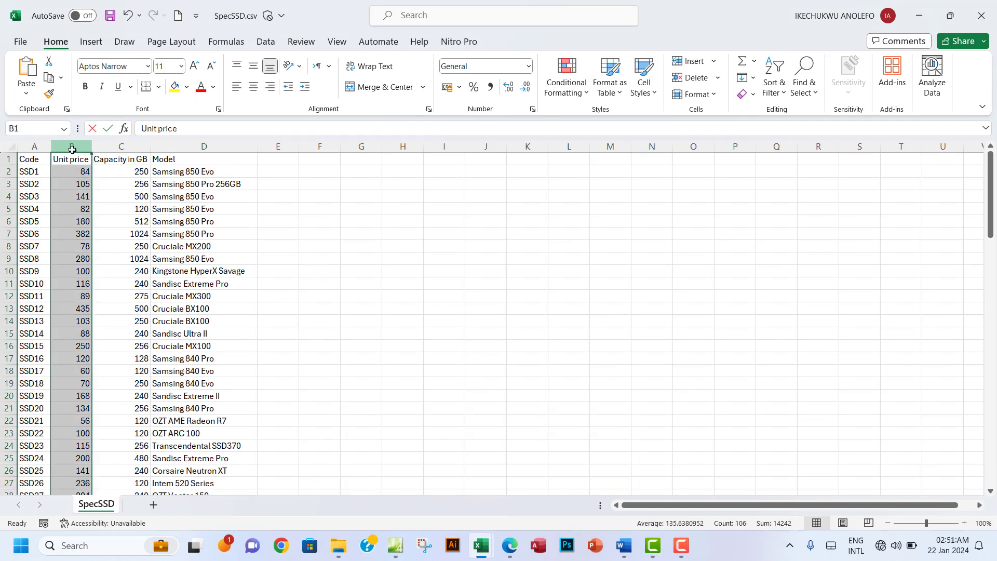
left_click(114, 148)
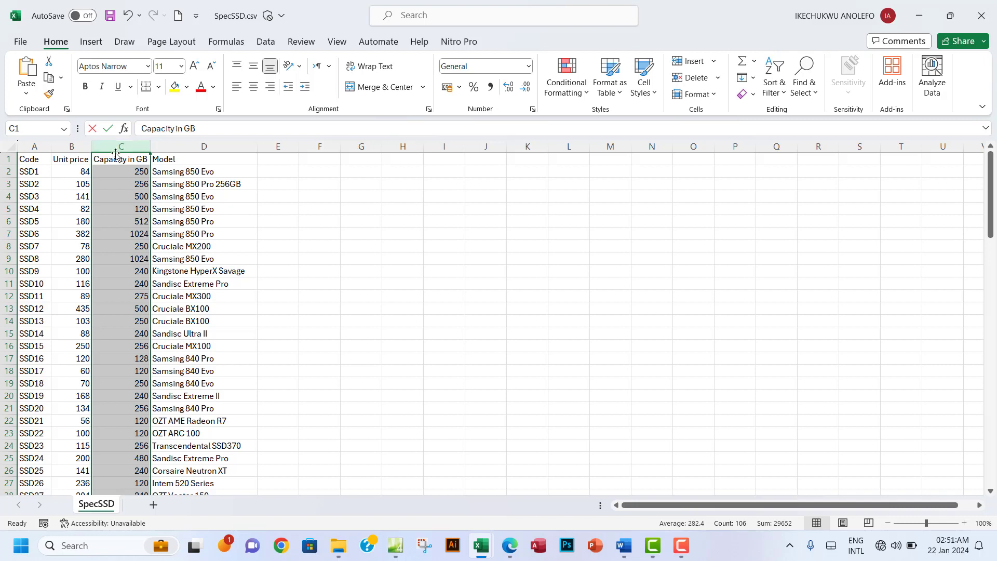
mouse_move(481, 545)
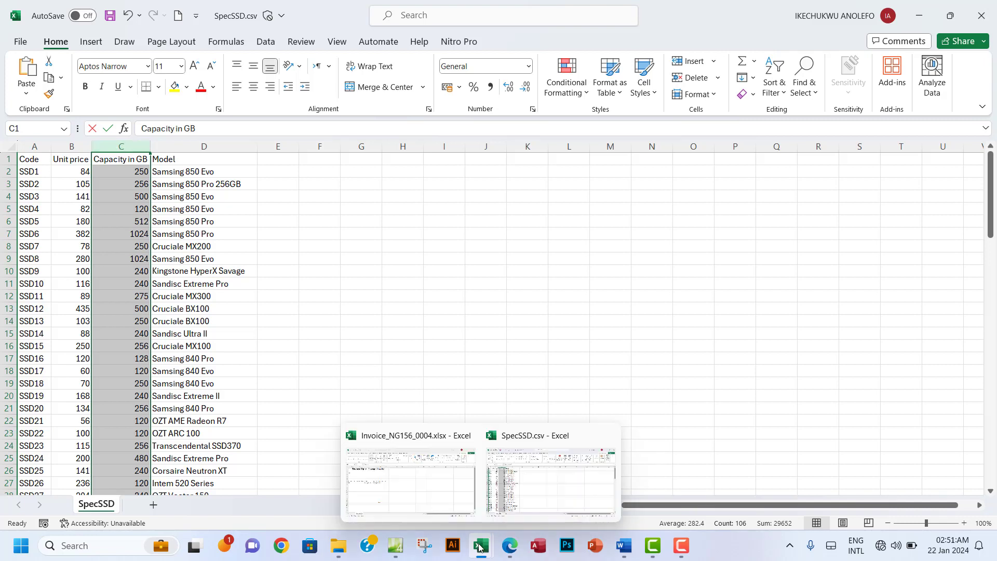
left_click(421, 470)
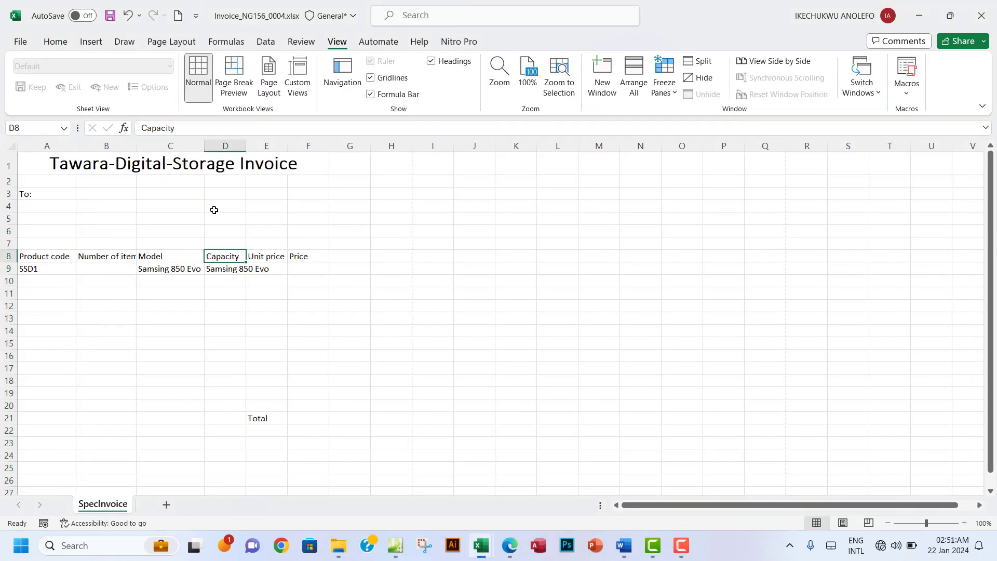
Step: Change D9's VLOOKUP column index from 4 to 3
left_click(224, 270)
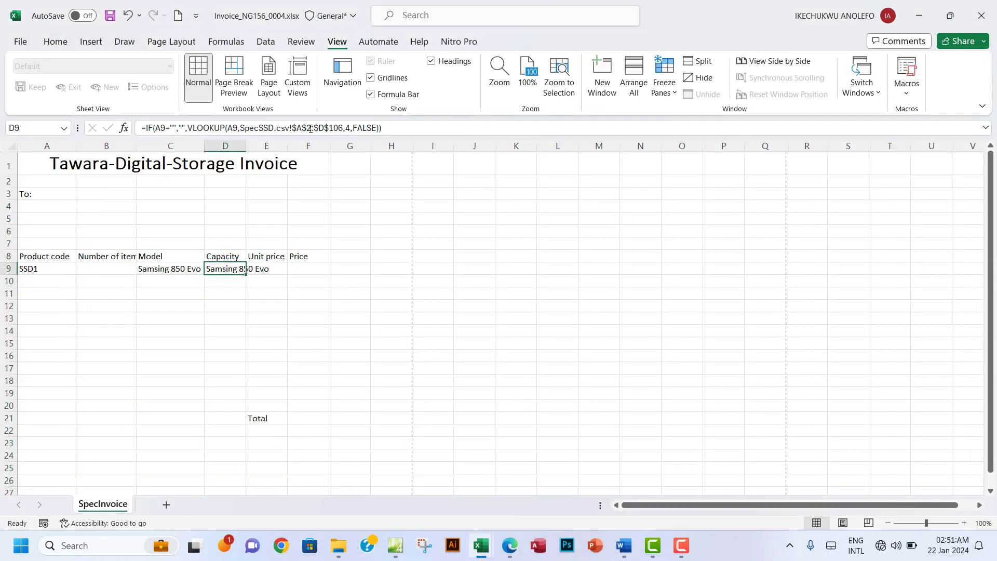
left_click(351, 128)
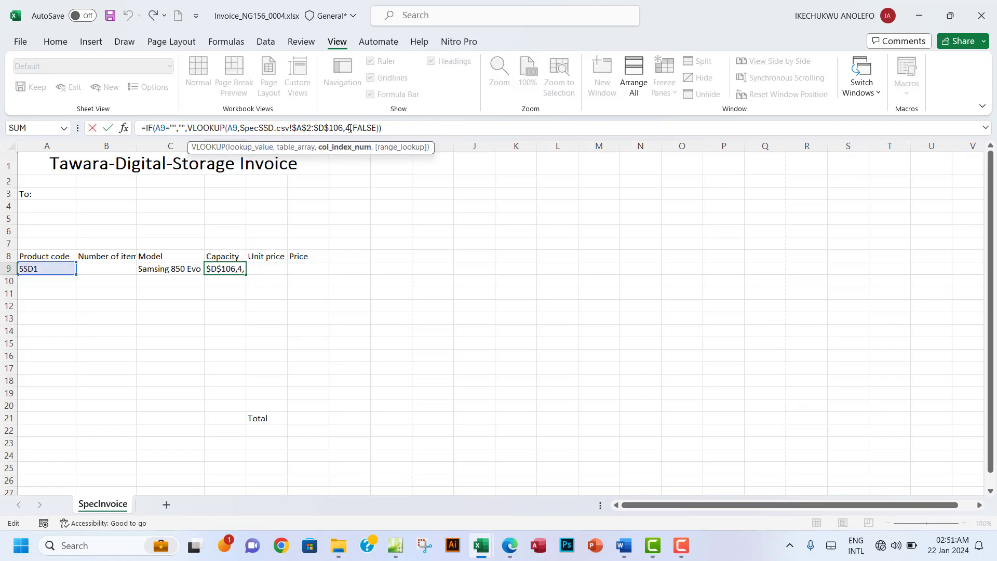
key("BackSpace")
type("3")
key("Return")
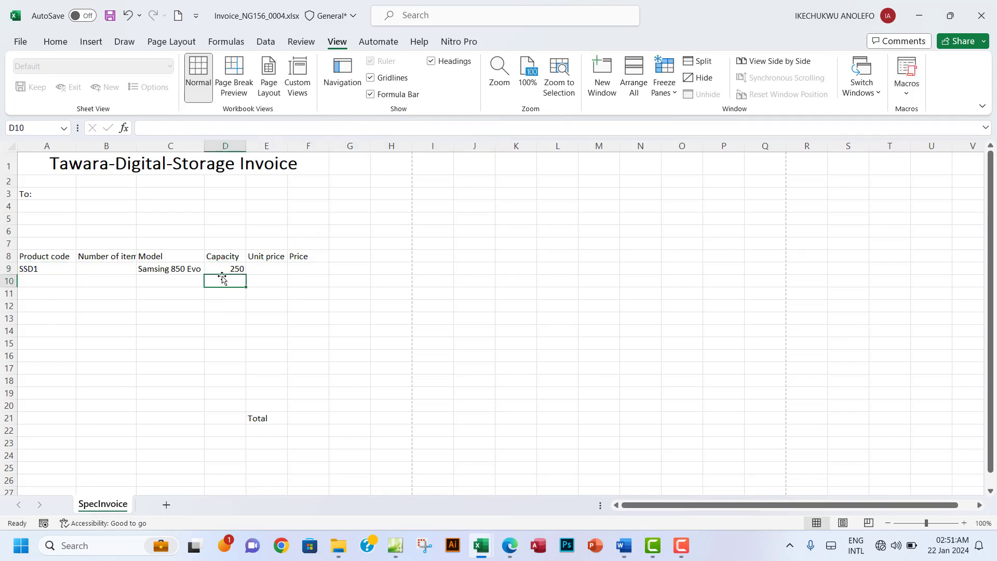
left_click(231, 268)
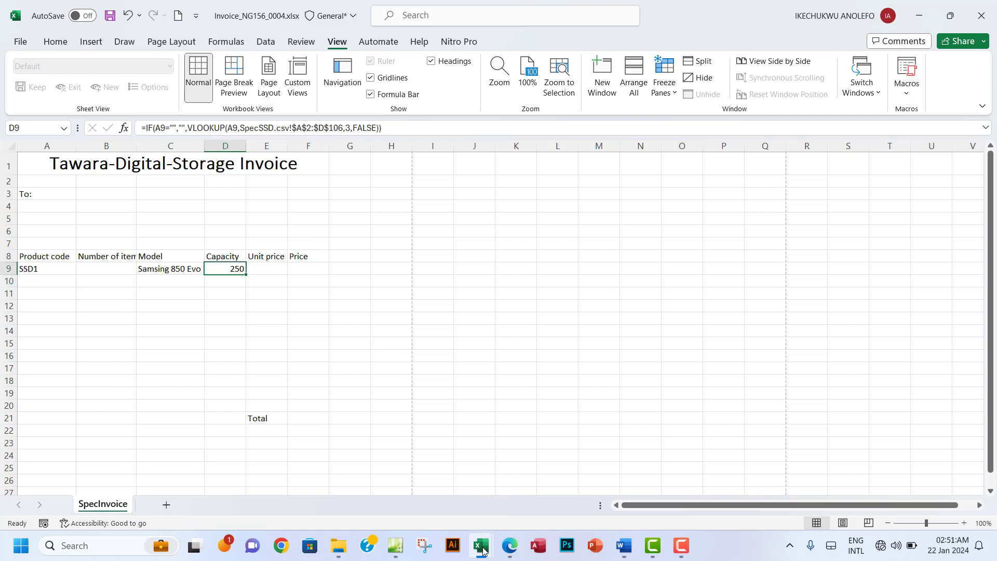
Step: Check SSD1's capacity of 250 in SpecSSD.csv and review the invoice's A9 and D9 entries
mouse_move(482, 550)
left_click(511, 502)
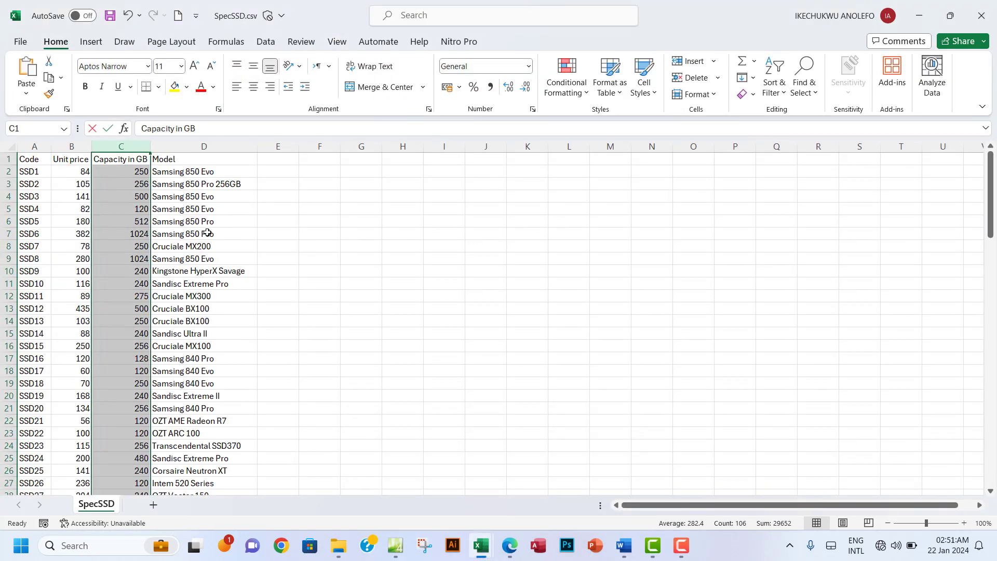
left_click(130, 161)
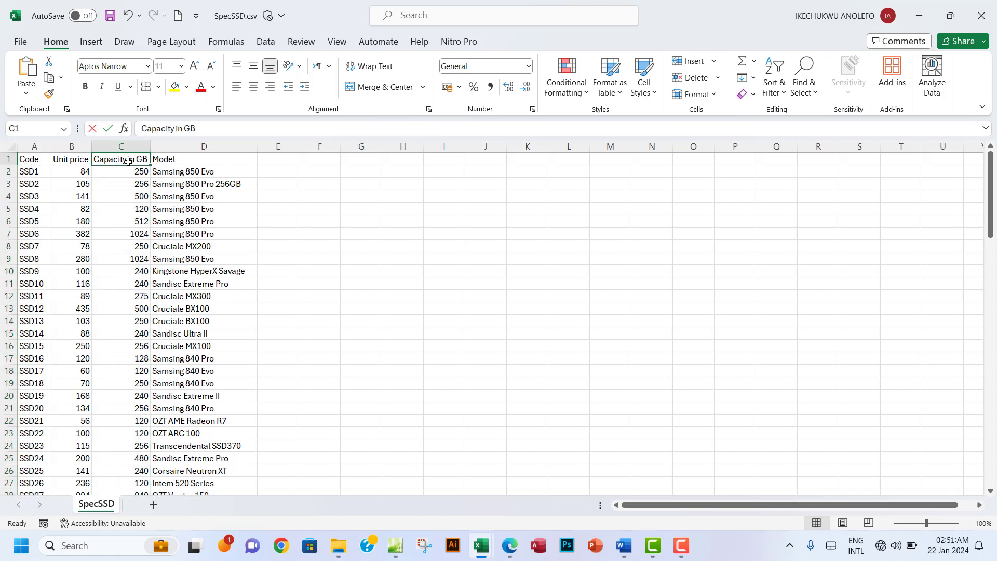
left_click(139, 173)
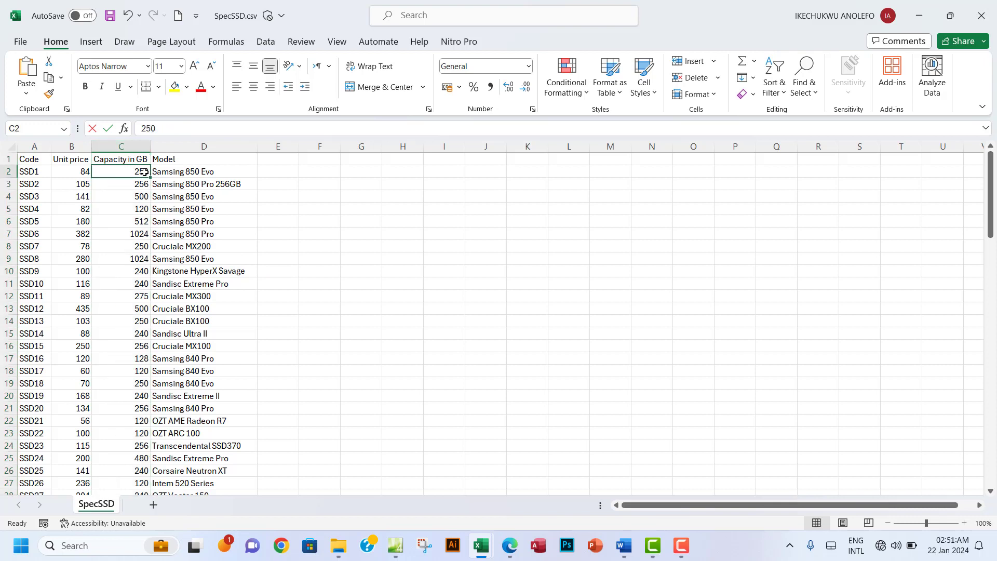
mouse_move(481, 546)
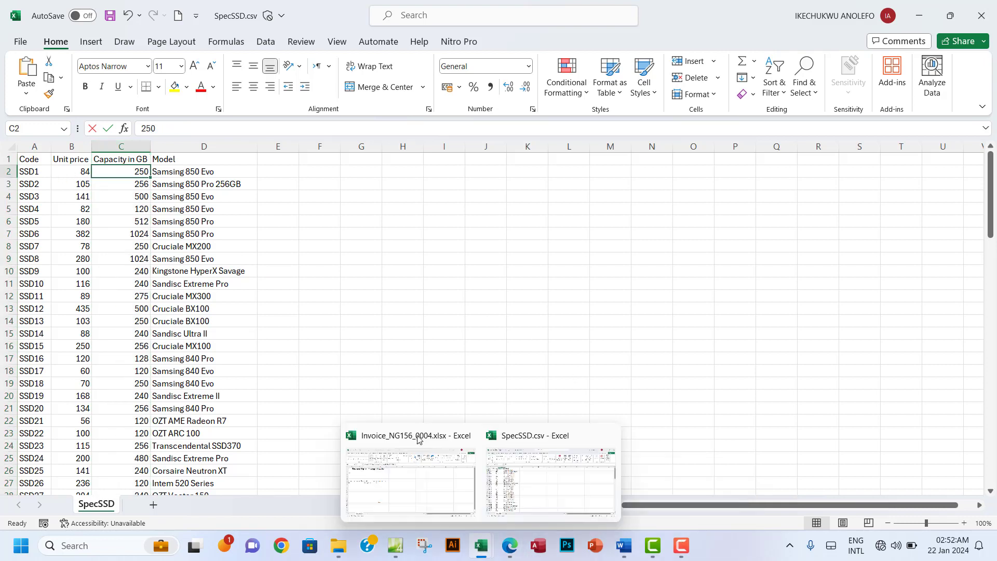
left_click(415, 477)
left_click(36, 270)
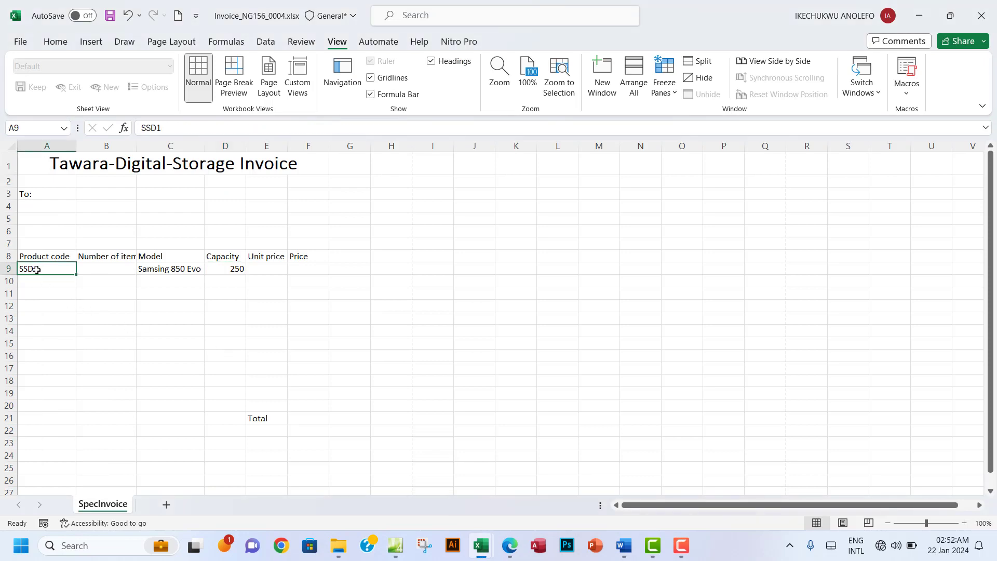
left_click(231, 268)
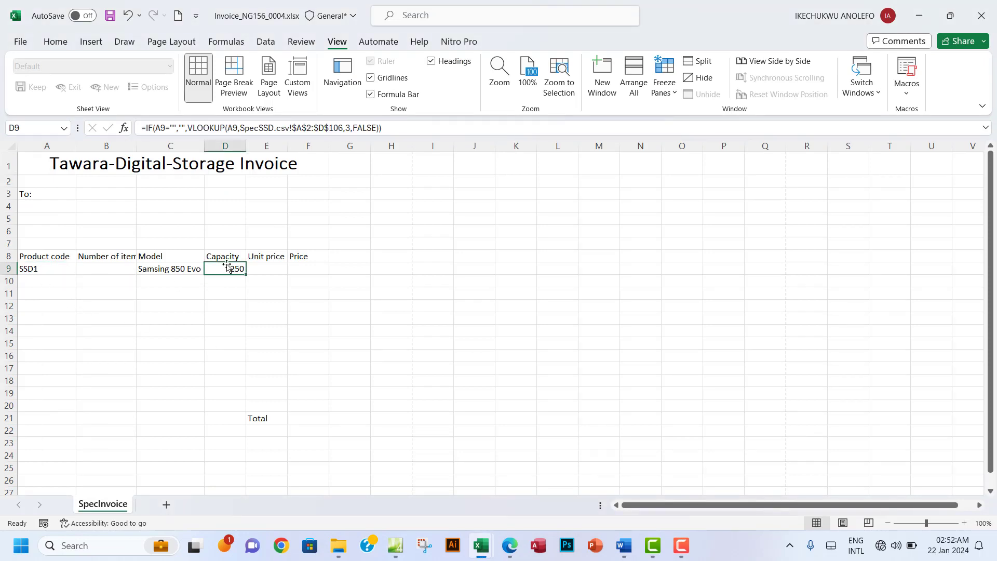
Step: After checking 'unit price' in question 10, paste the copied lookup formula into E9
left_click(261, 267)
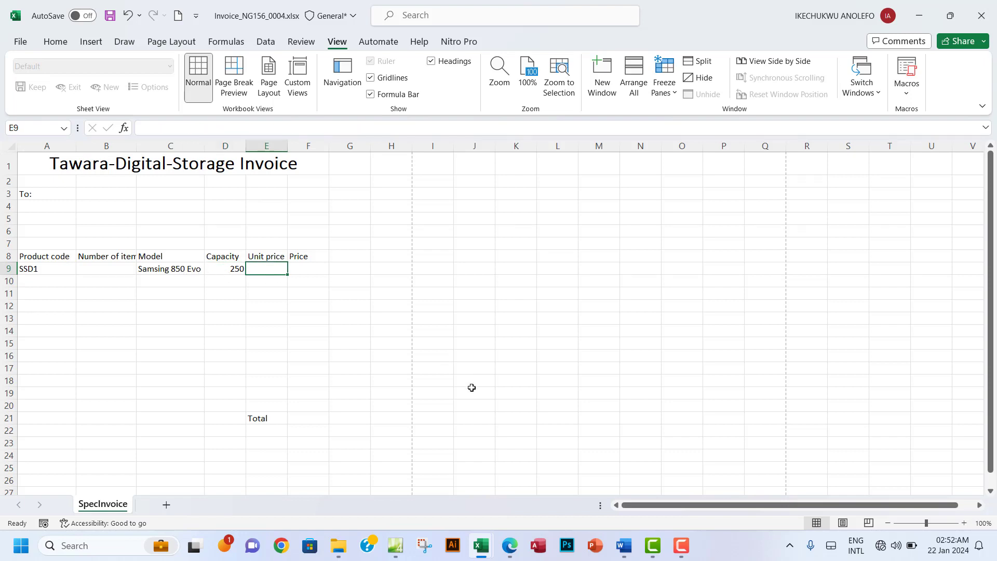
mouse_move(513, 547)
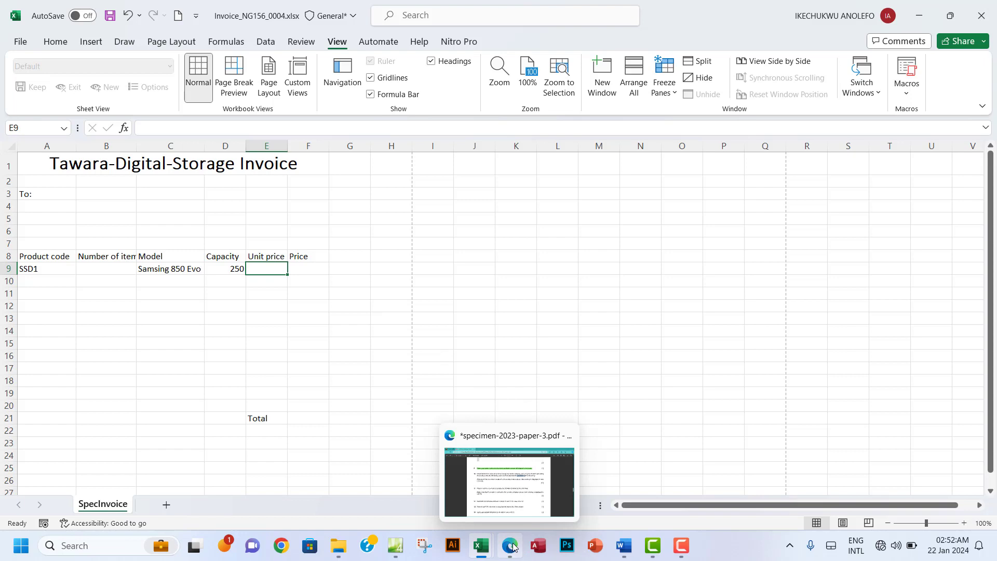
left_click(513, 546)
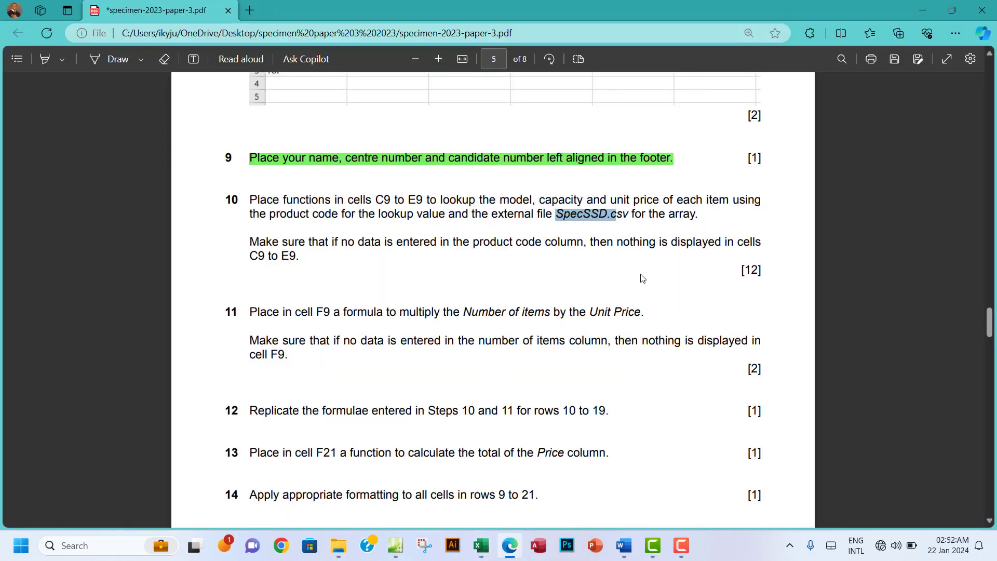
left_click_drag(610, 200, 656, 200)
mouse_move(480, 549)
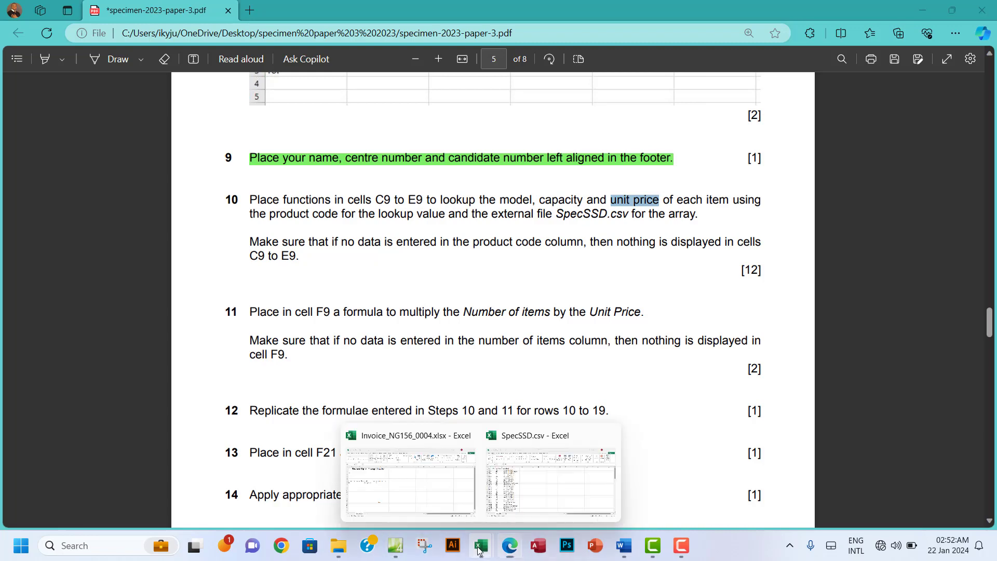
left_click(445, 494)
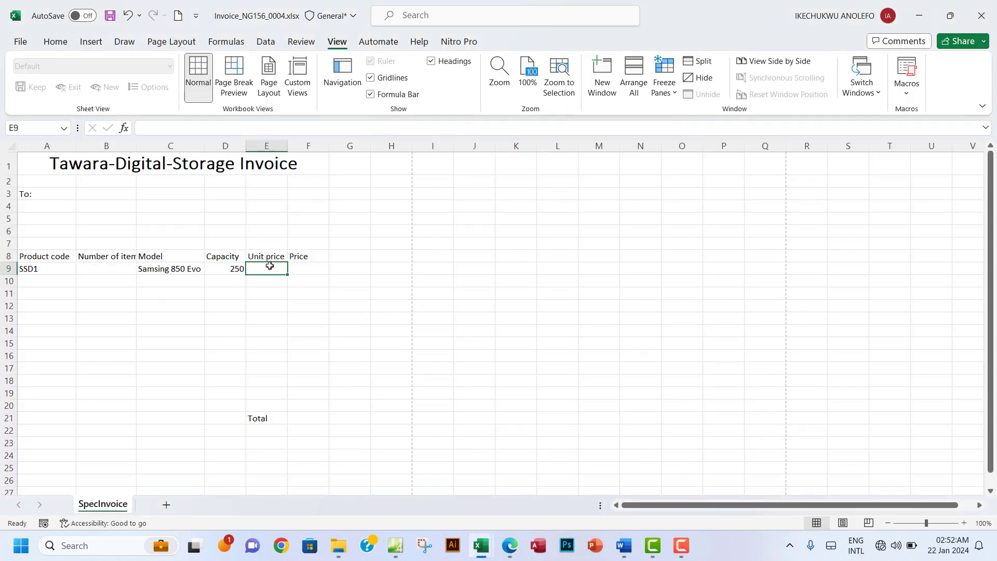
type("=IF(A9=\"\",\"\",VLOOKUP(A9,SpecSSD.csv!$A$2:$D$106,4,FALSE))")
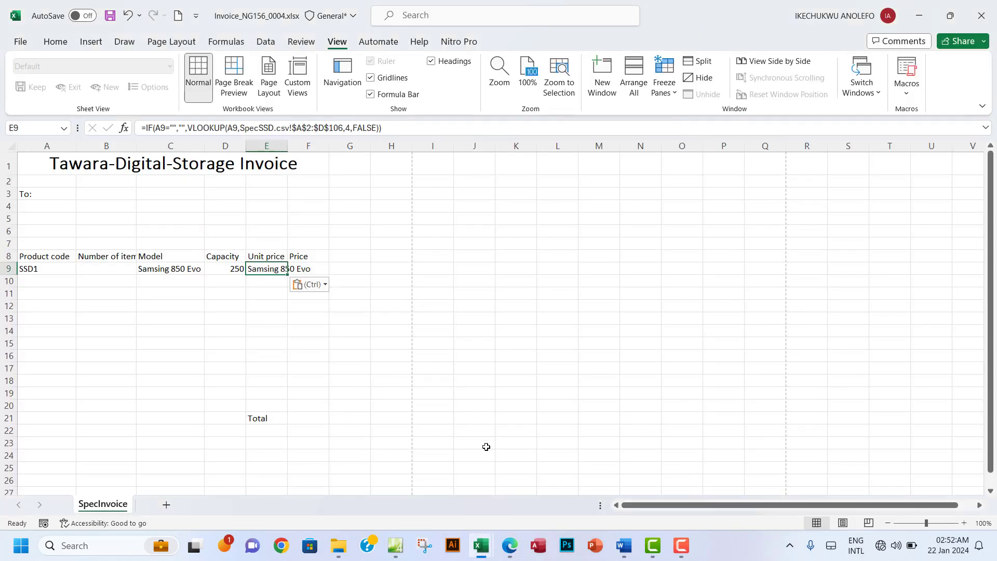
left_click(513, 546)
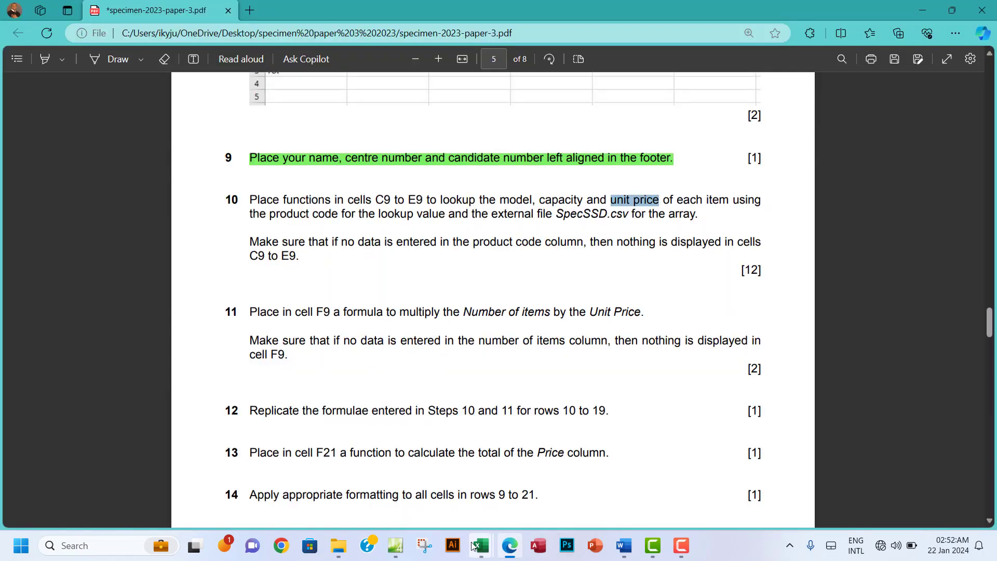
Step: Change E9's lookup column number from 4 to 2, the Unit price column in SpecSSD.csv
mouse_move(481, 545)
left_click(509, 500)
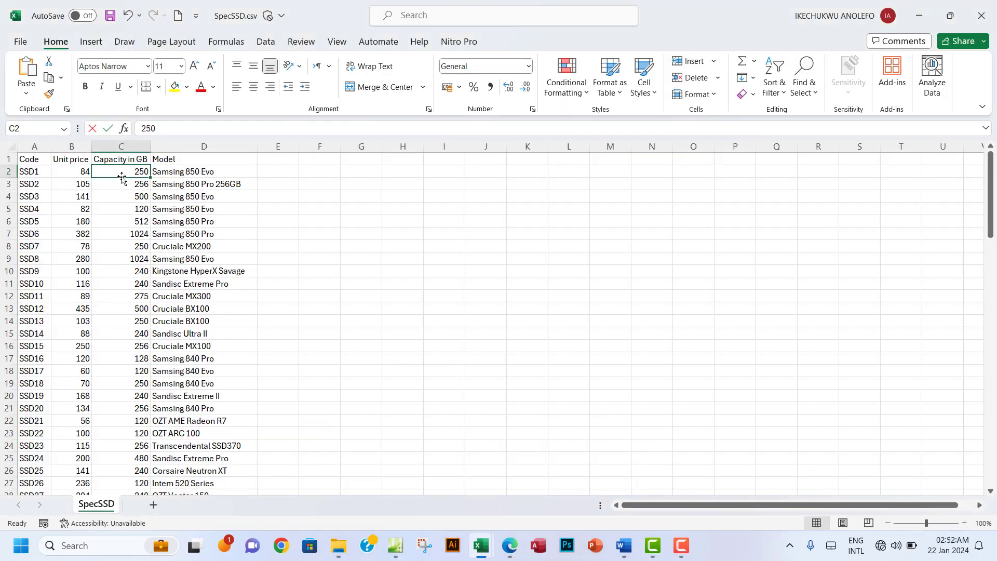
left_click(73, 150)
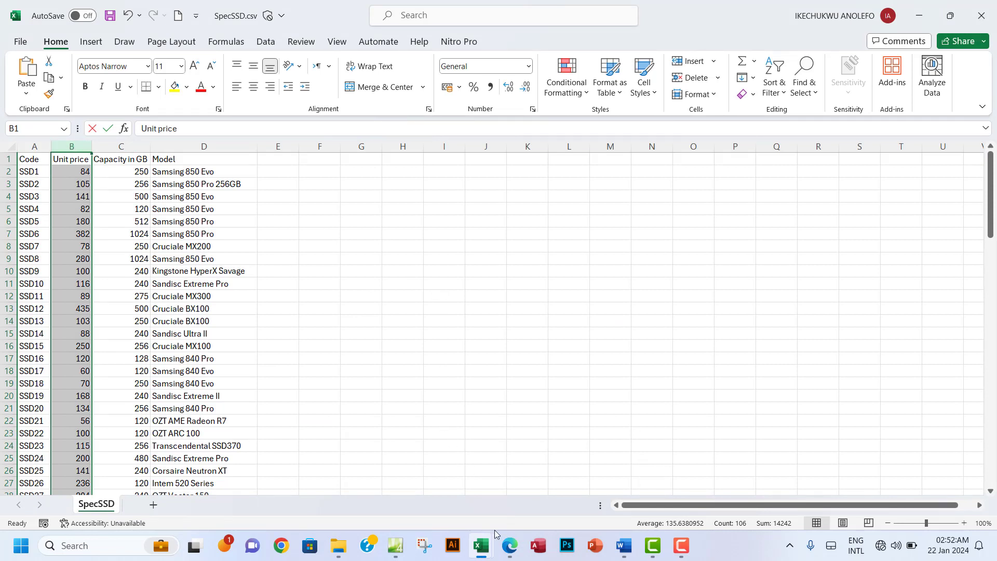
mouse_move(486, 548)
left_click(401, 467)
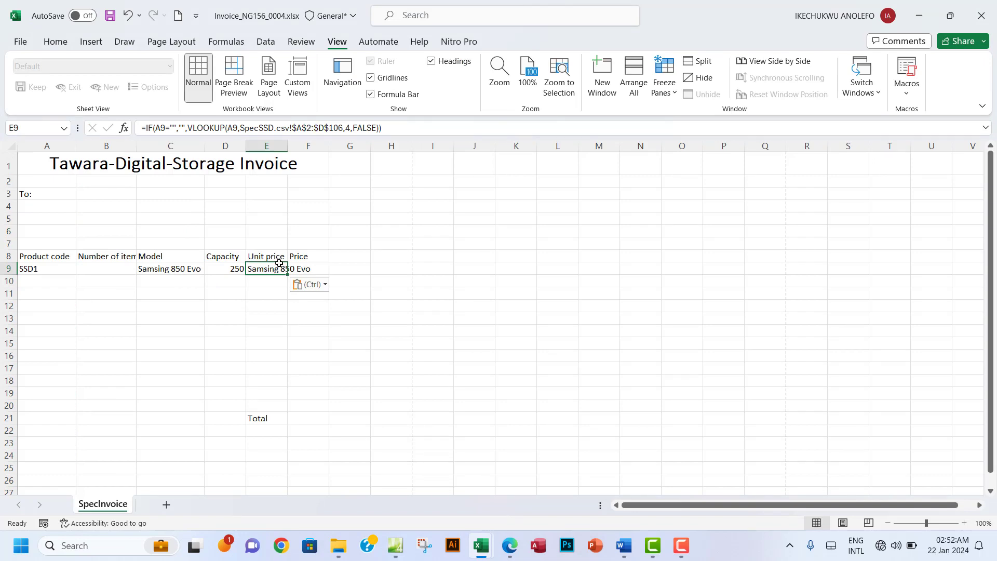
left_click(354, 128)
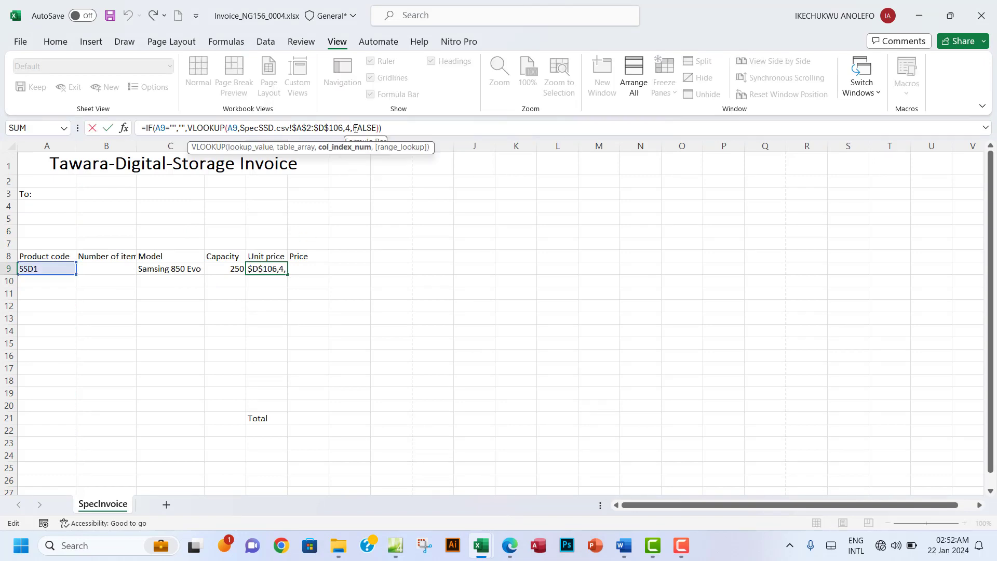
key("BackSpace")
type("2")
key("Return")
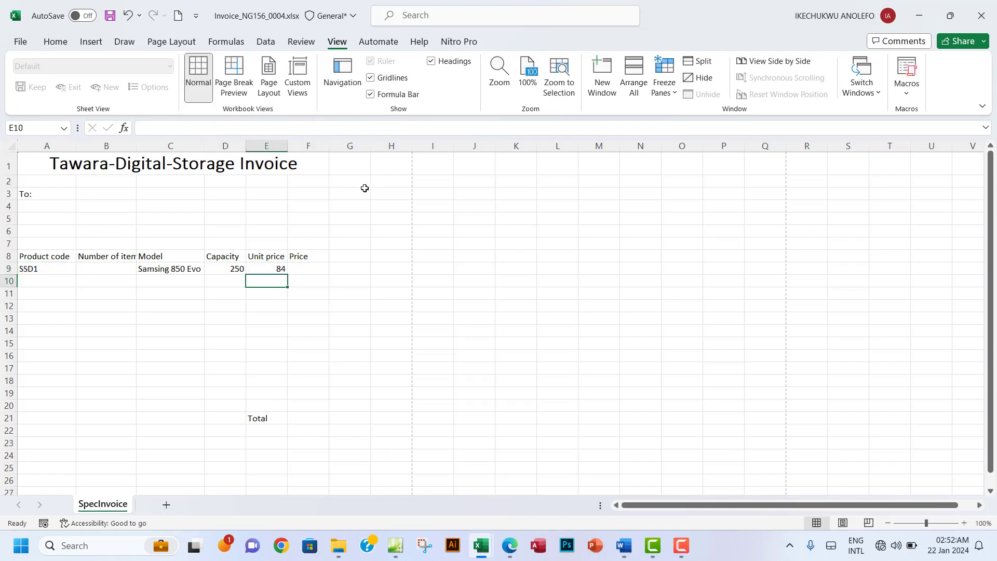
Step: Verify E9's result against SSD1's unit price 84 in SpecSSD.csv cell B2
left_click(272, 269)
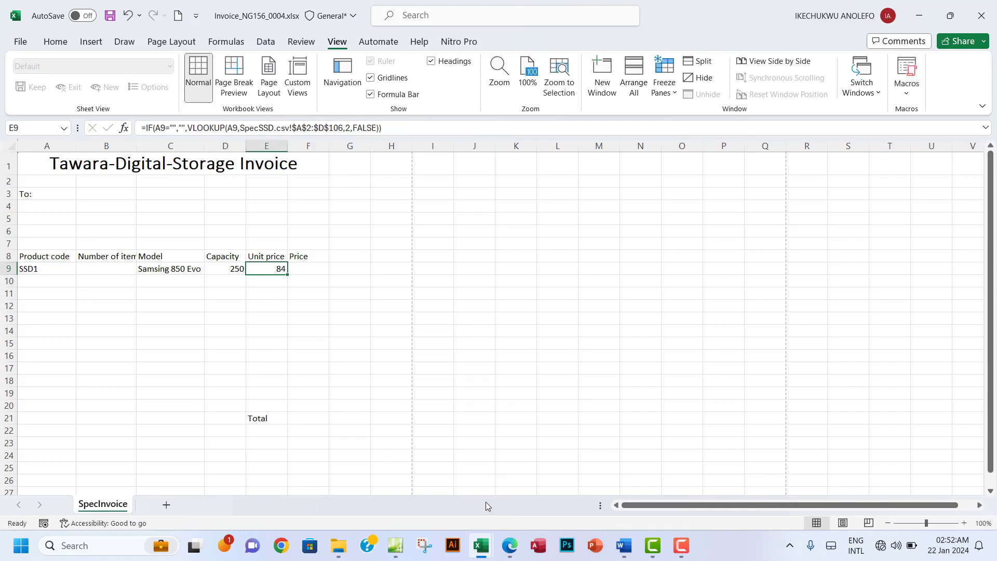
mouse_move(482, 544)
left_click(535, 495)
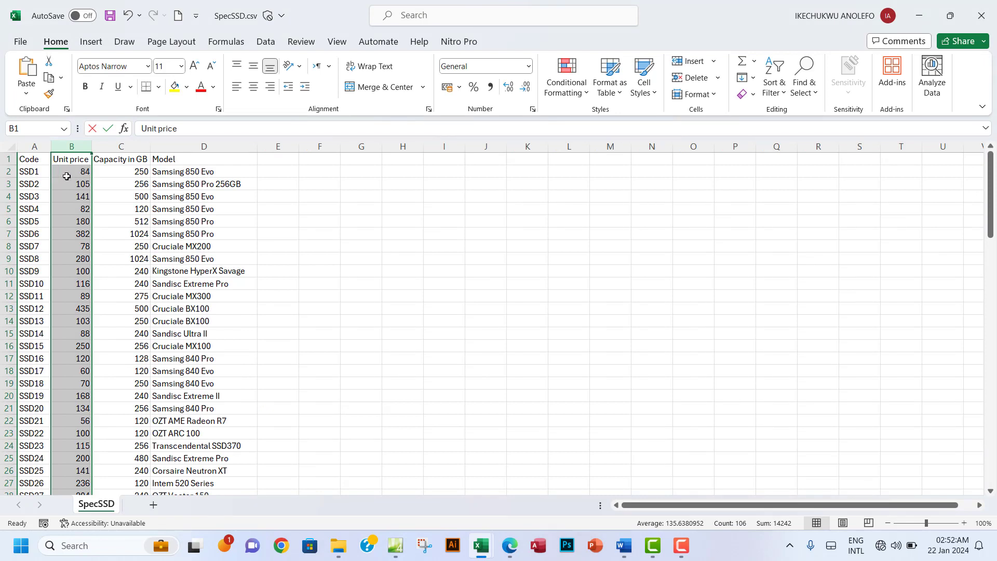
left_click(76, 172)
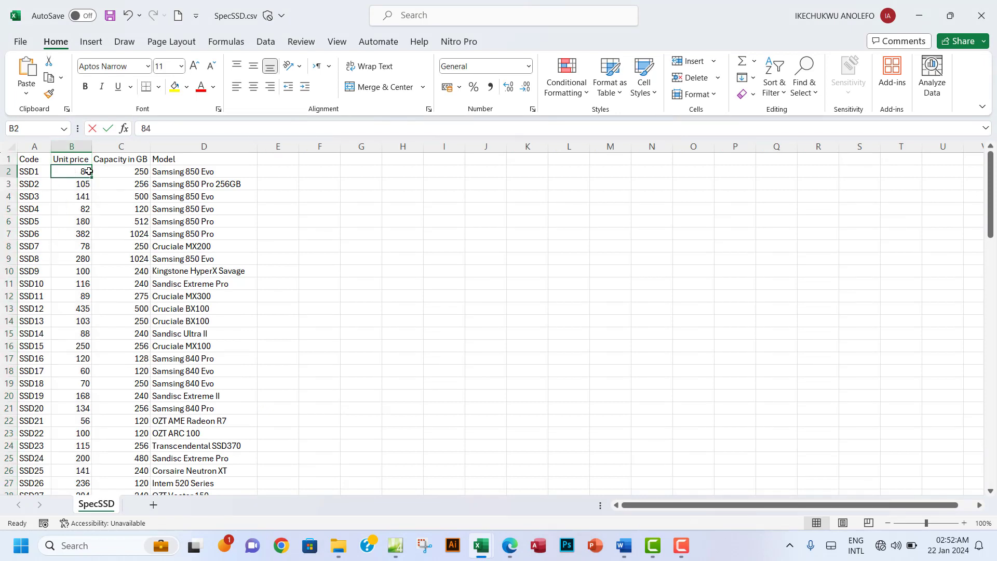
left_click(77, 148)
left_click(78, 171)
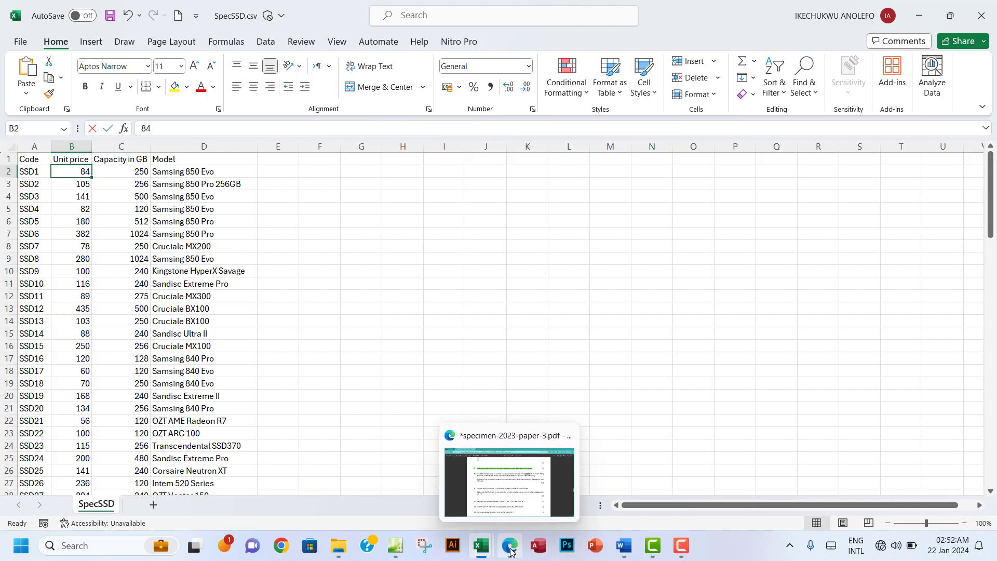
mouse_move(484, 554)
left_click(405, 492)
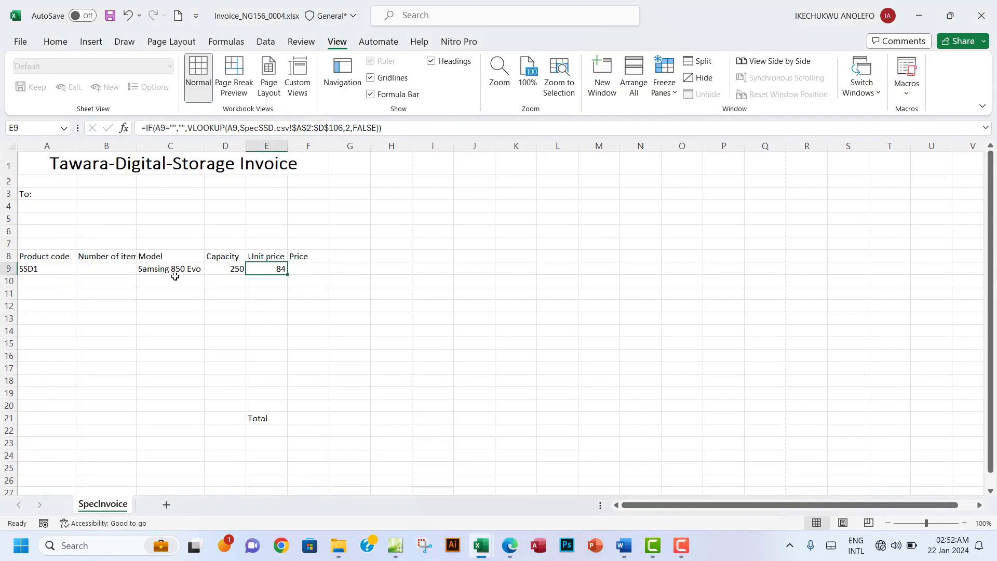
left_click(32, 269)
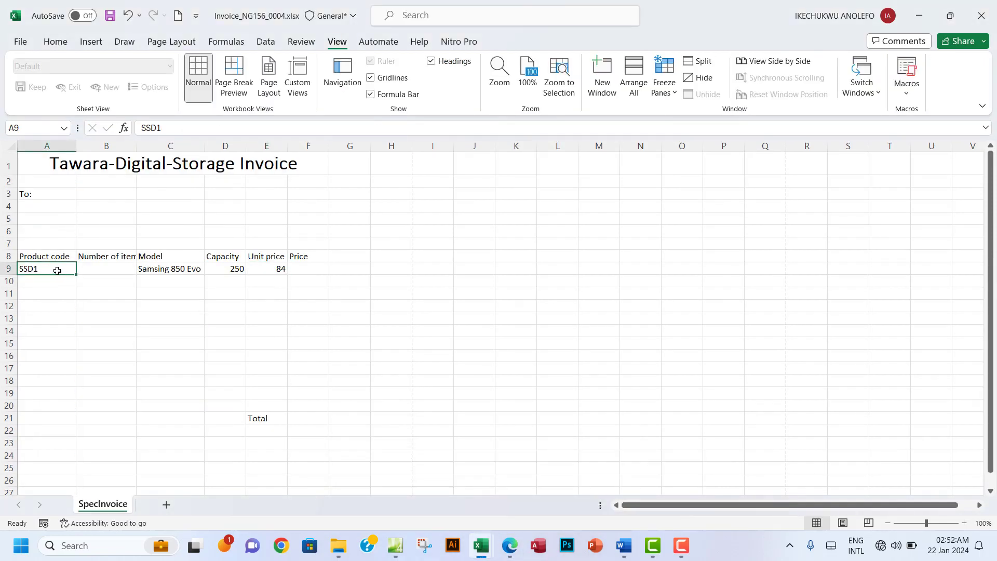
key("Delete")
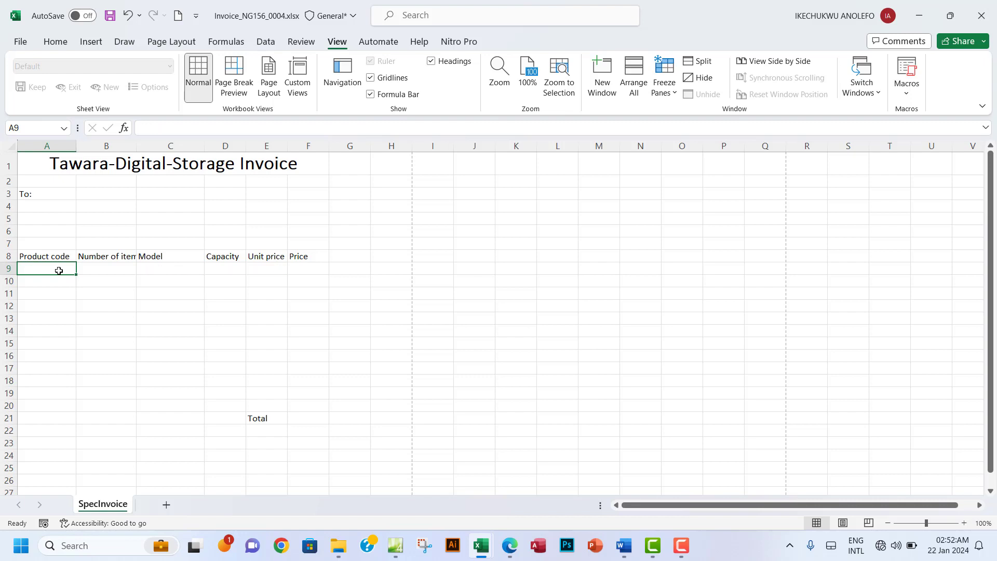
left_click_drag(155, 269, 286, 268)
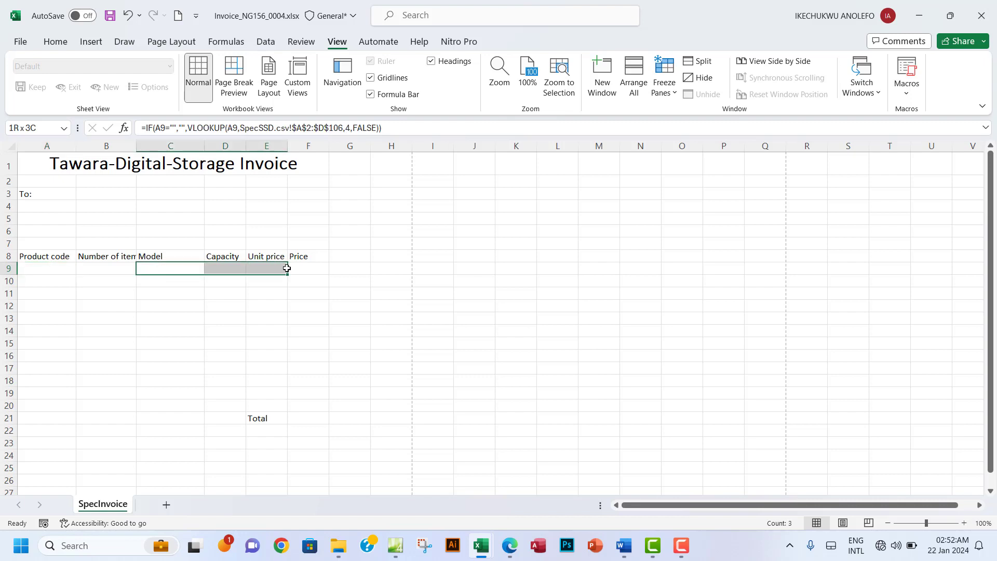
left_click(49, 269)
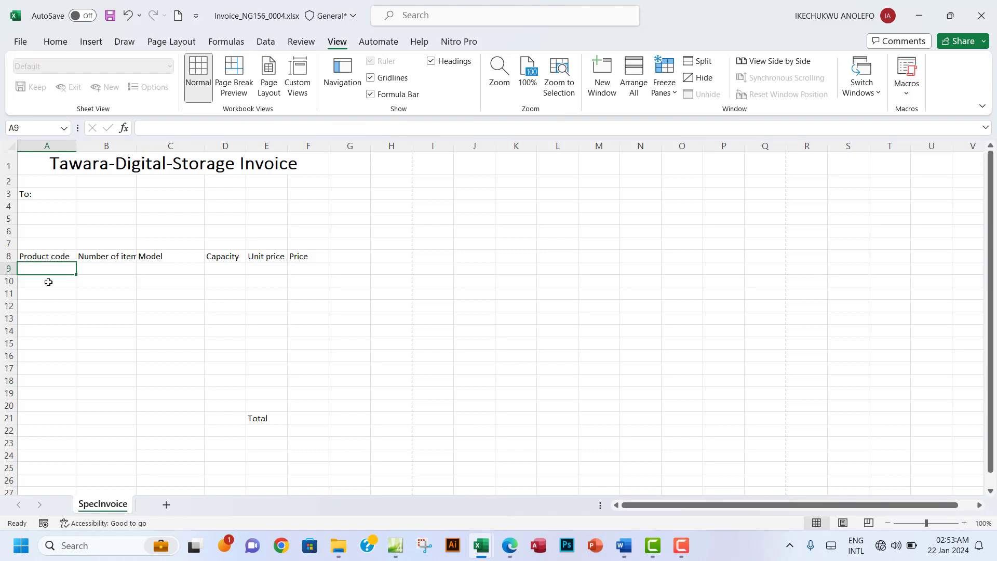
left_click(167, 269)
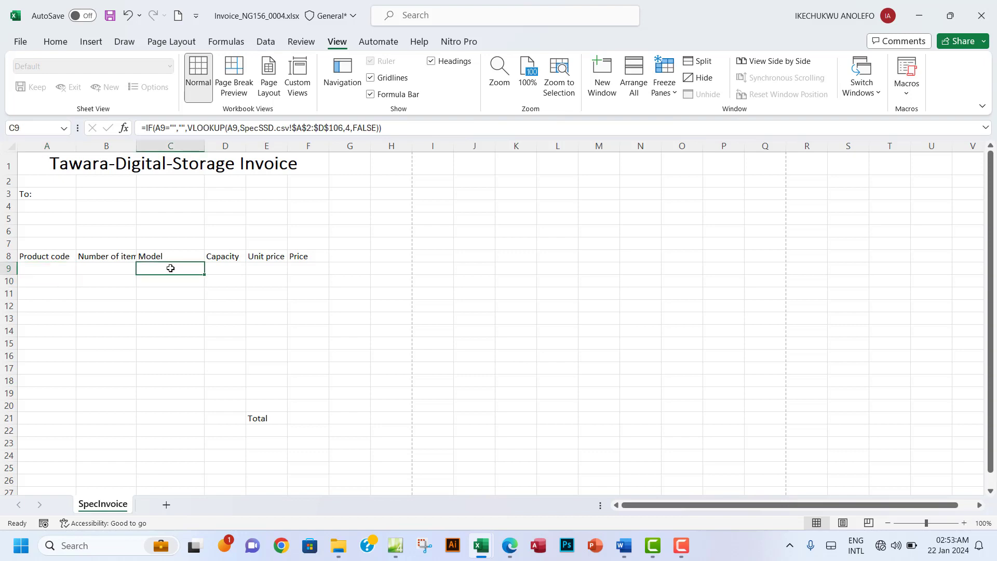
left_click(170, 283)
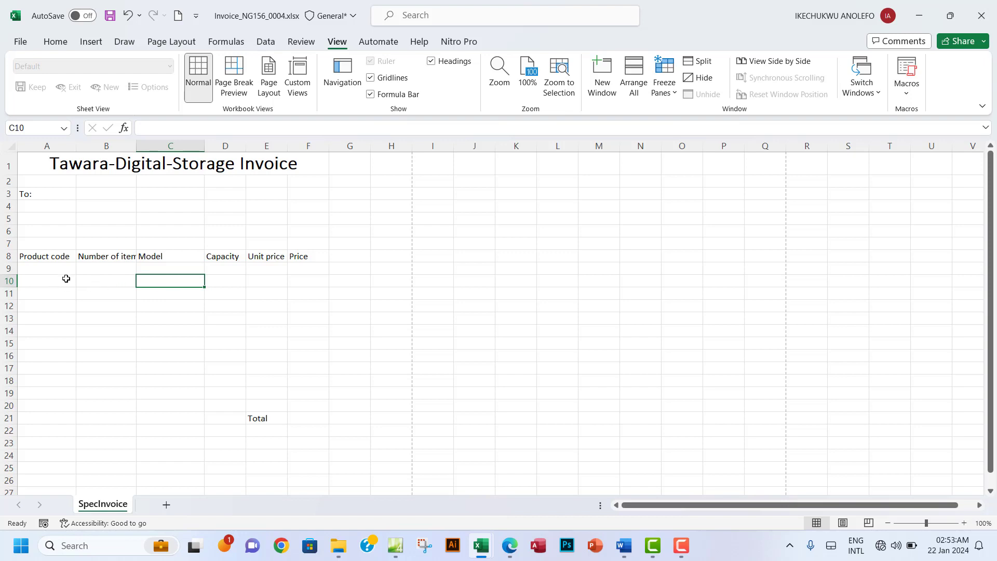
left_click(33, 270)
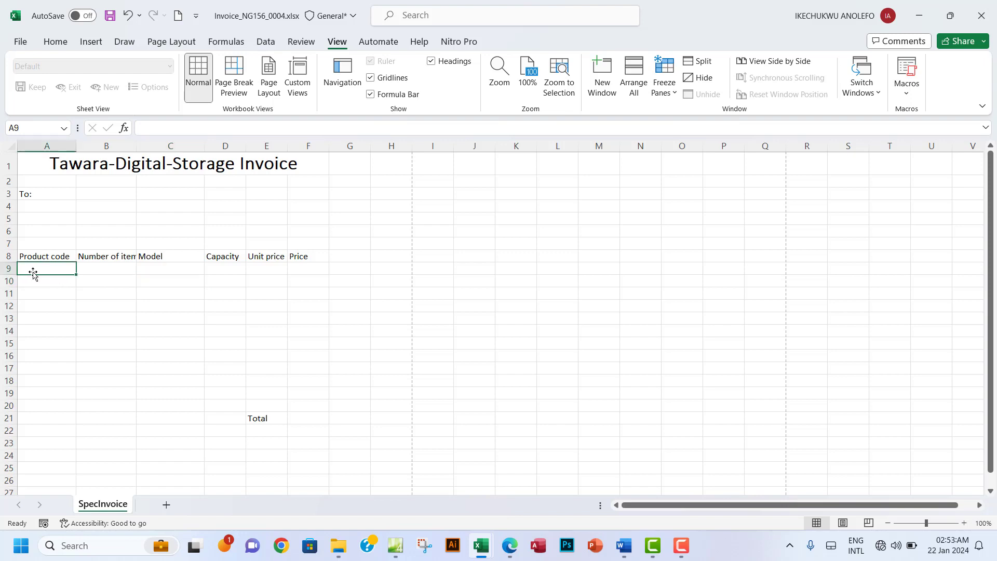
type("SSD")
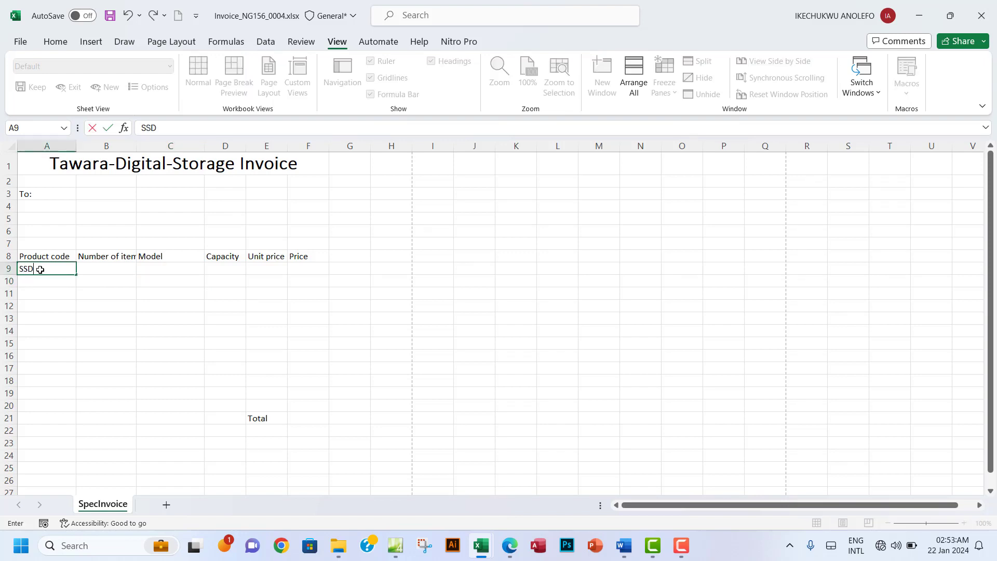
type("1")
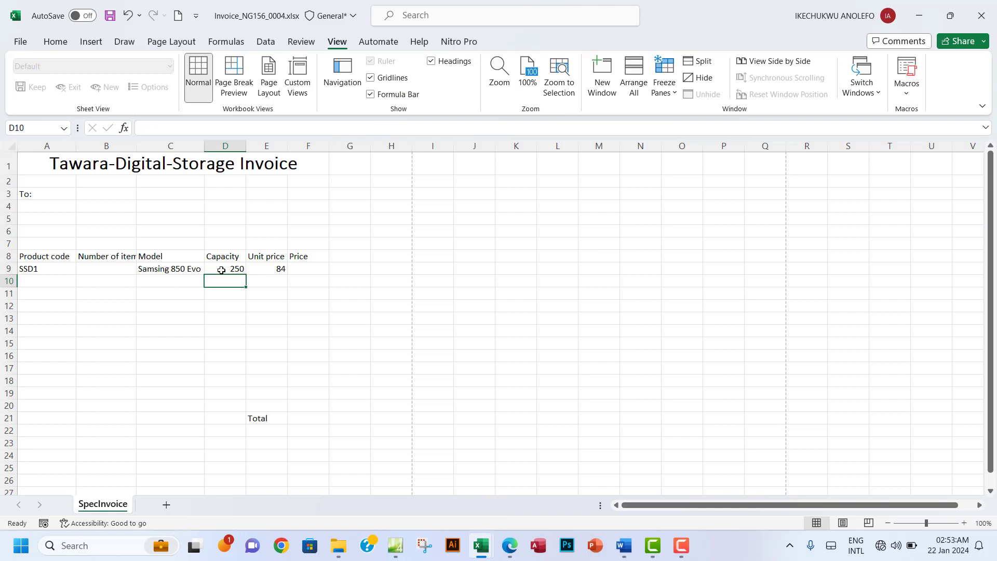
left_click(221, 270)
left_click_drag(172, 269, 270, 269)
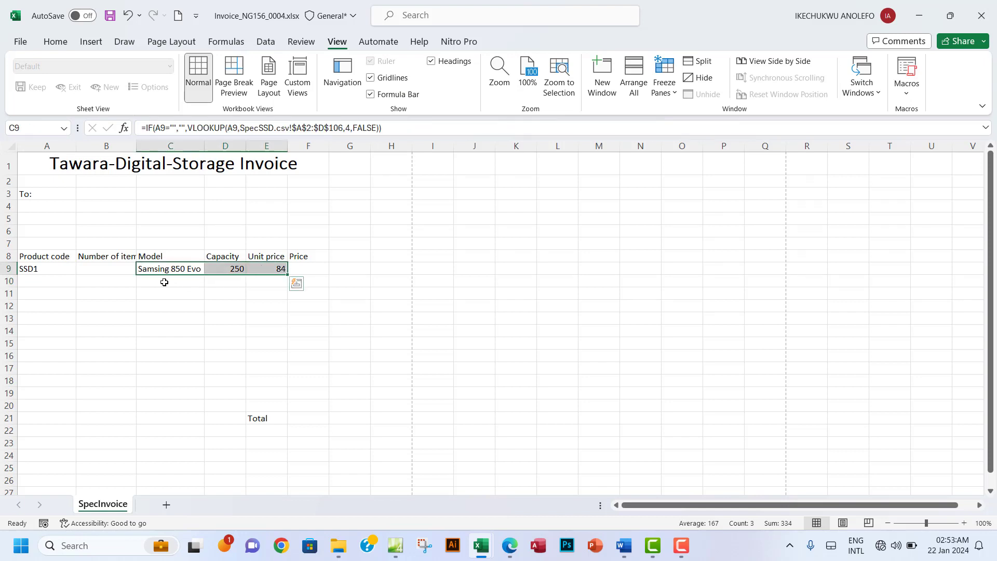
left_click(164, 281)
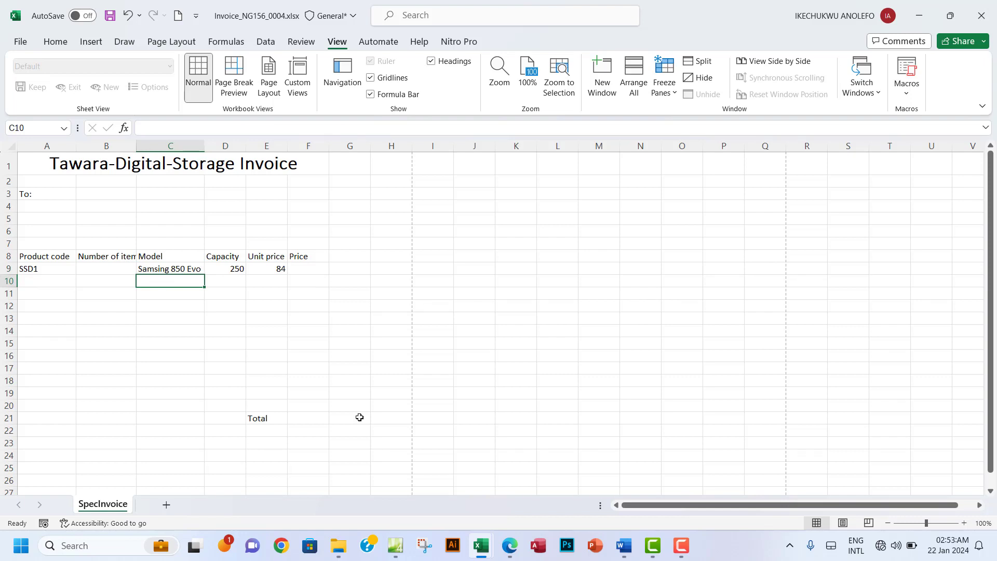
Step: Start C10 with =XLOOKUP(A10, using A10's product code as the lookup value
type("=")
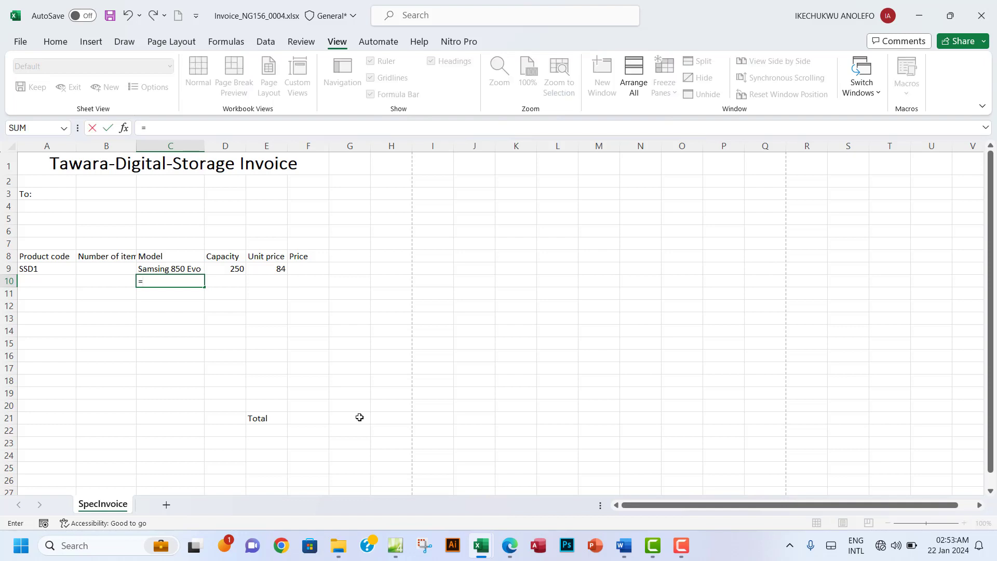
type("X")
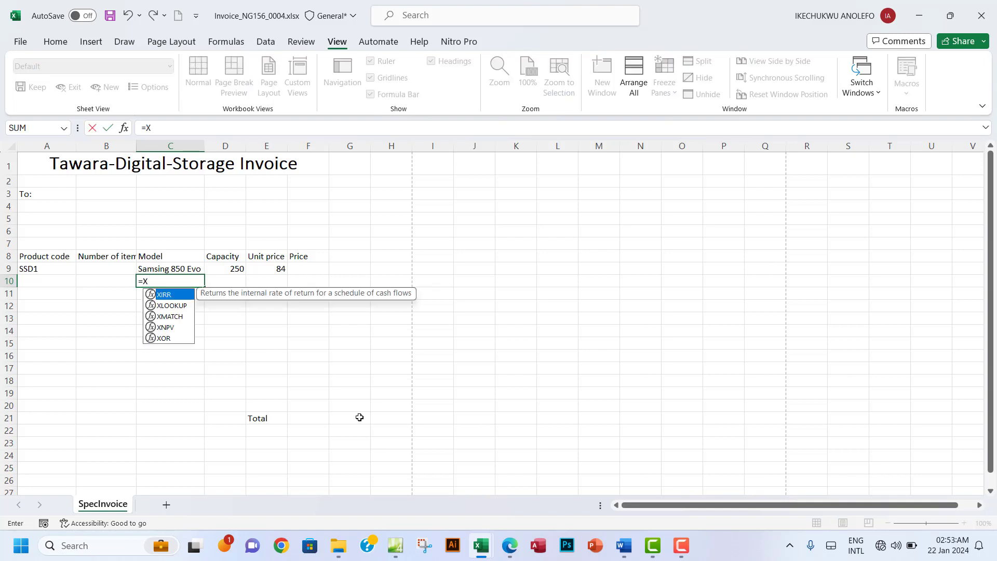
type("L")
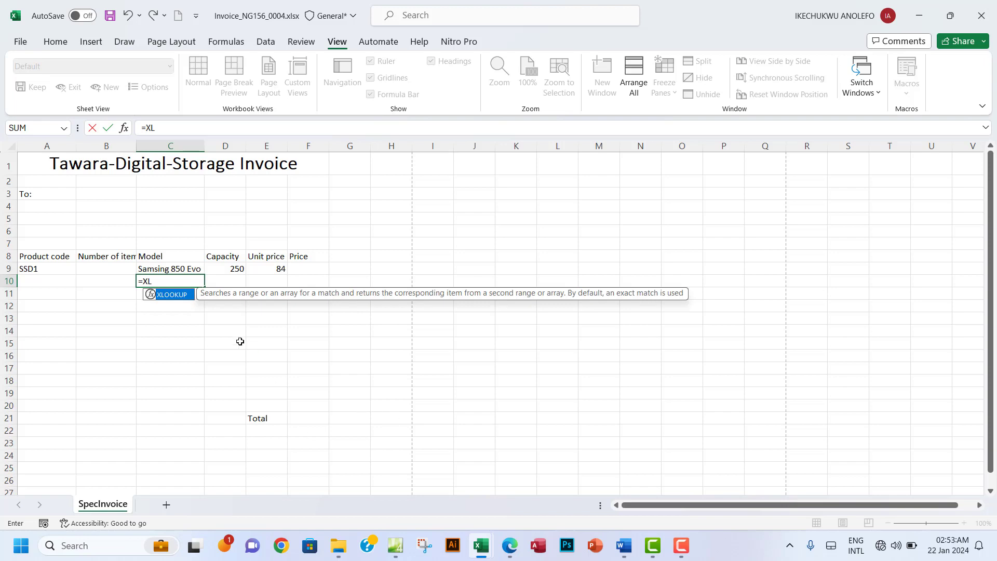
double_click(174, 300)
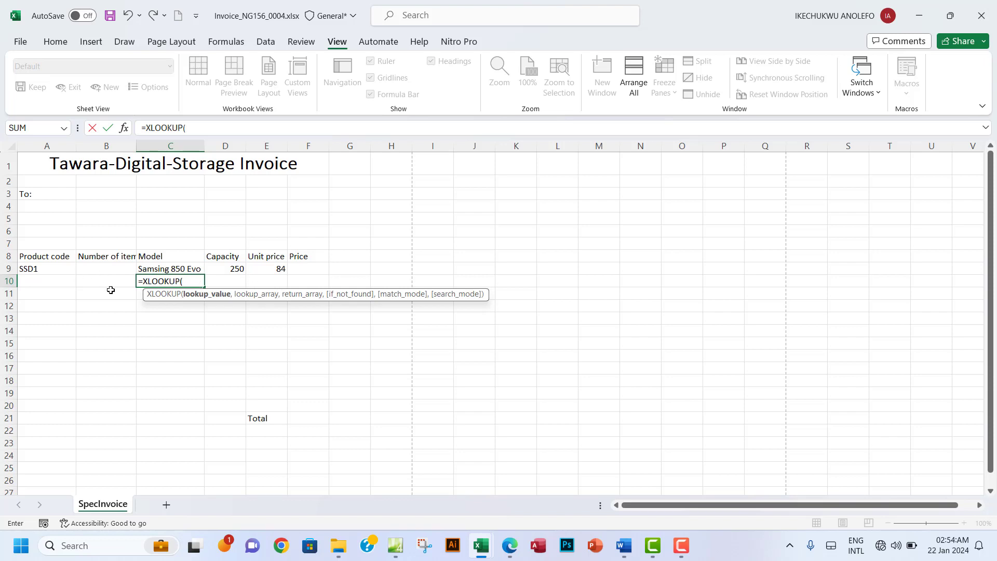
left_click(52, 281)
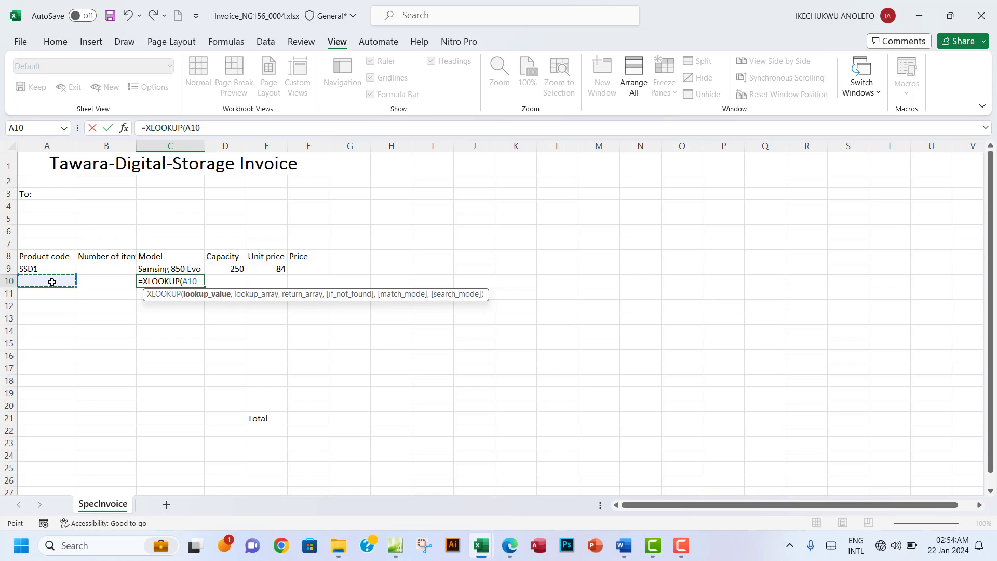
type(",")
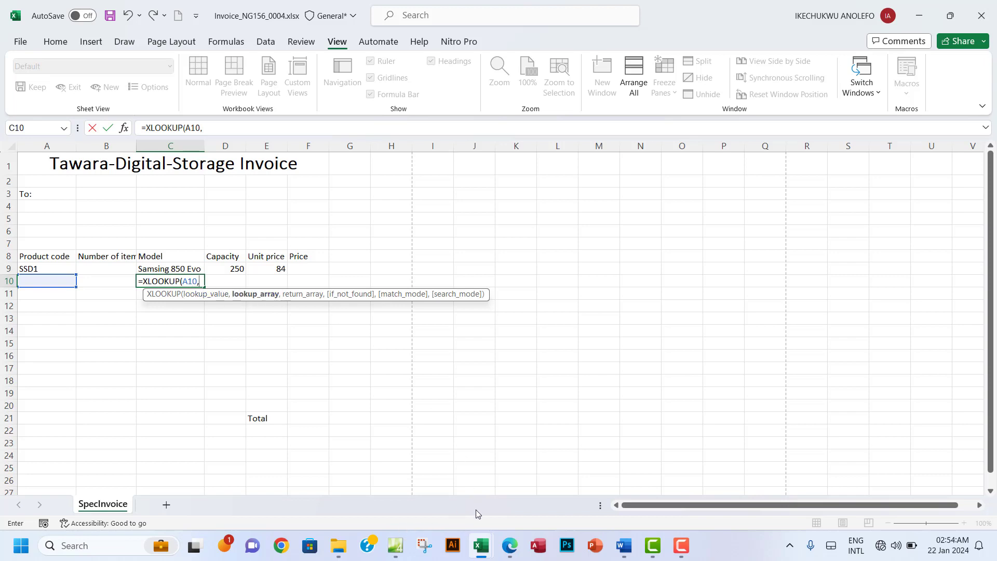
mouse_move(481, 545)
left_click(511, 488)
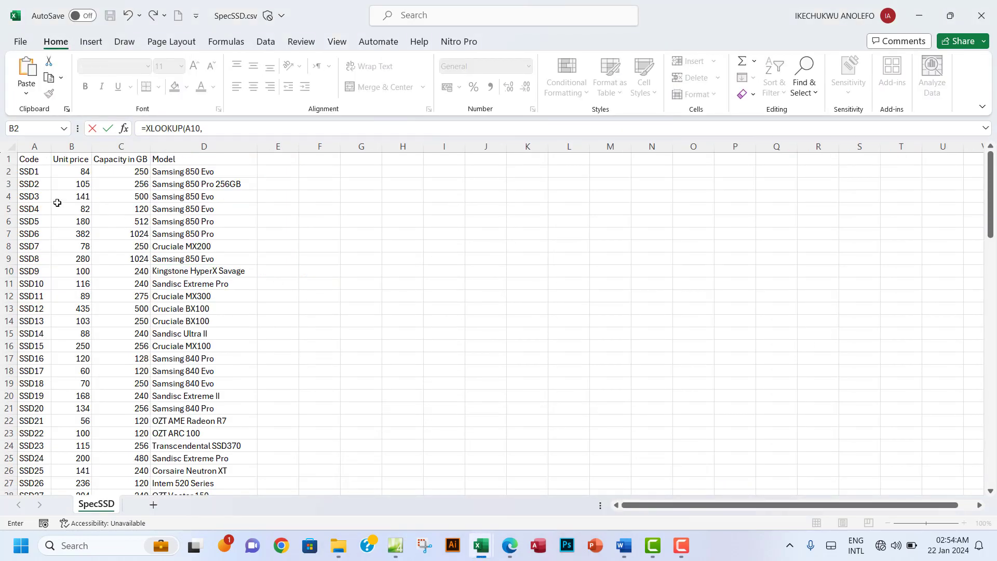
Step: Set the XLOOKUP lookup array to SpecSSD codes A2:A106 and return array to models D2:D106
mouse_move(32, 171)
left_mouse_down()
mouse_move(32, 196)
mouse_move(34, 172)
left_mouse_up()
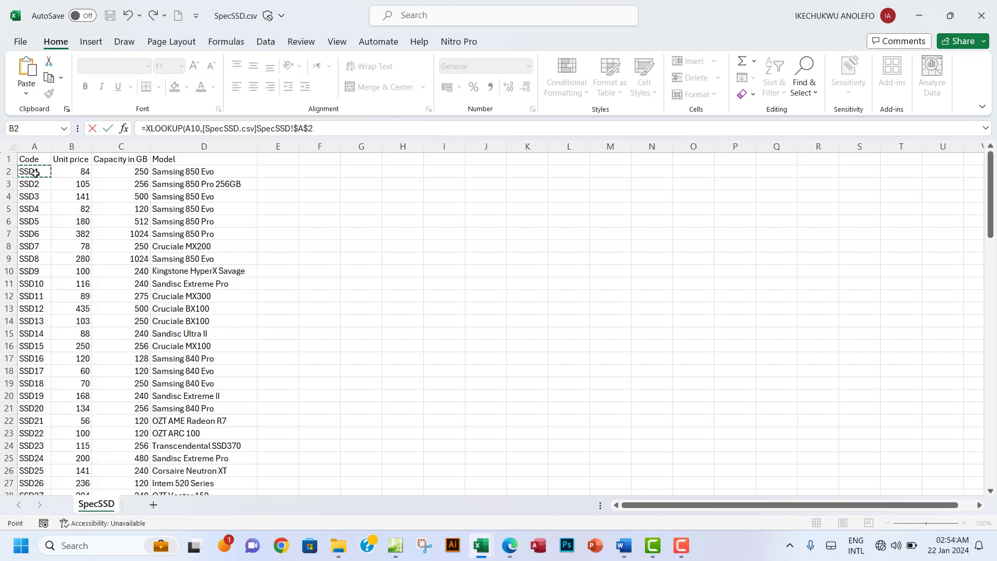
key("ctrl+shift+Down")
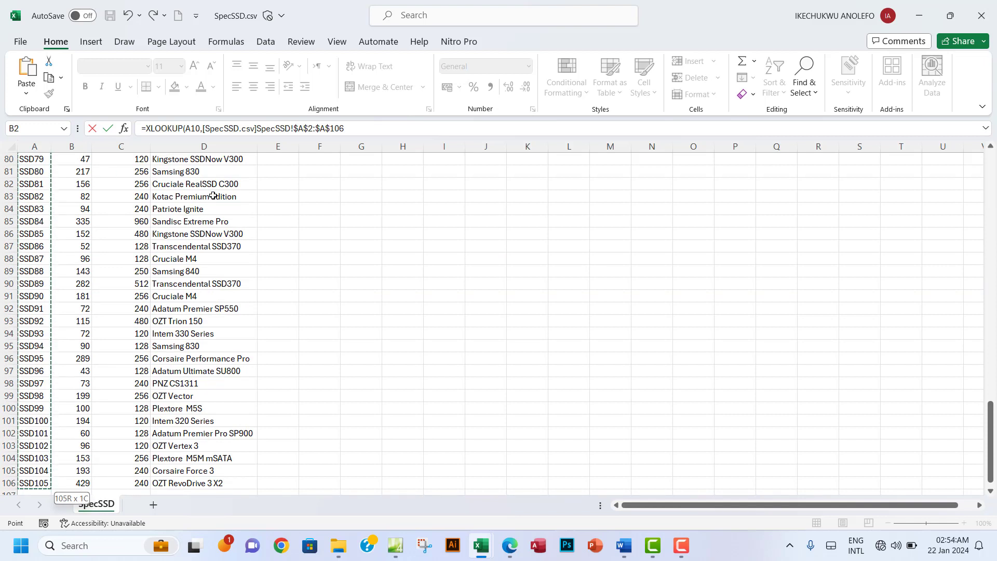
left_click(378, 128)
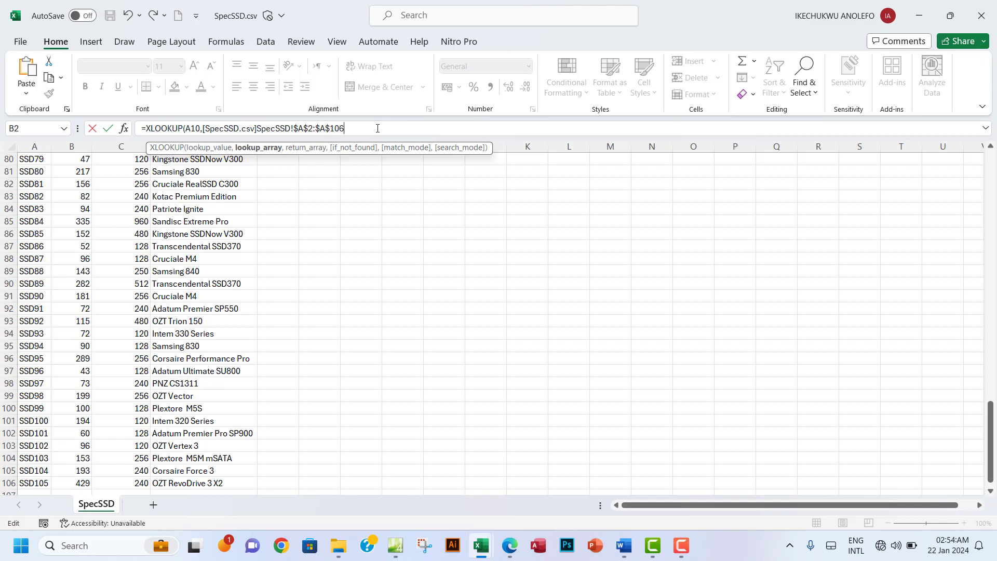
type(",")
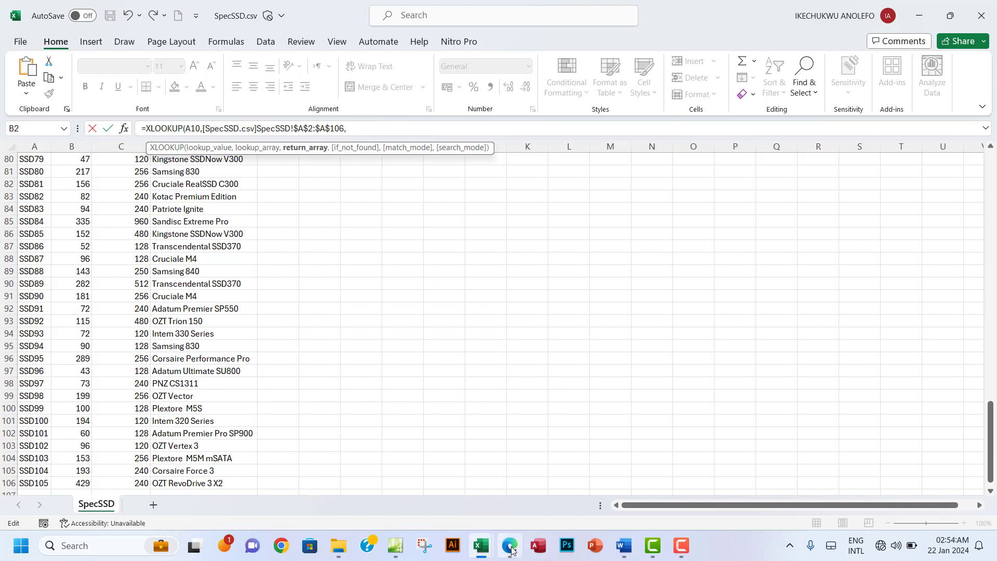
mouse_move(481, 546)
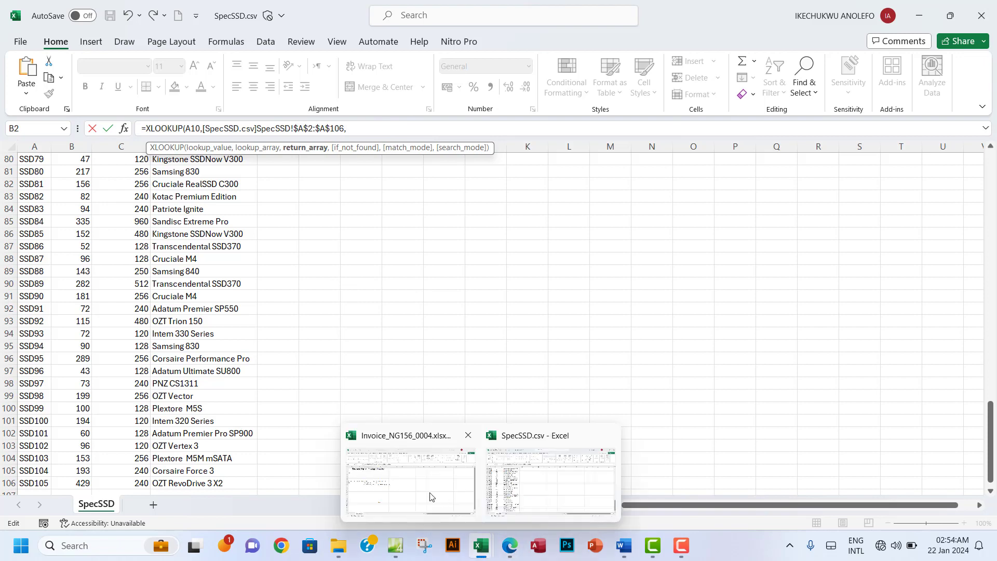
mouse_move(430, 497)
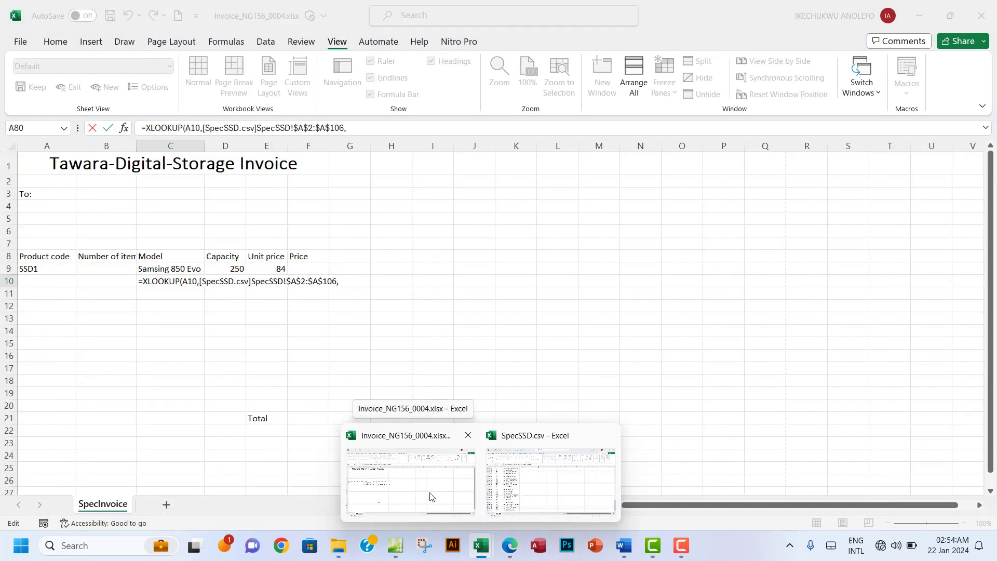
left_click(550, 480)
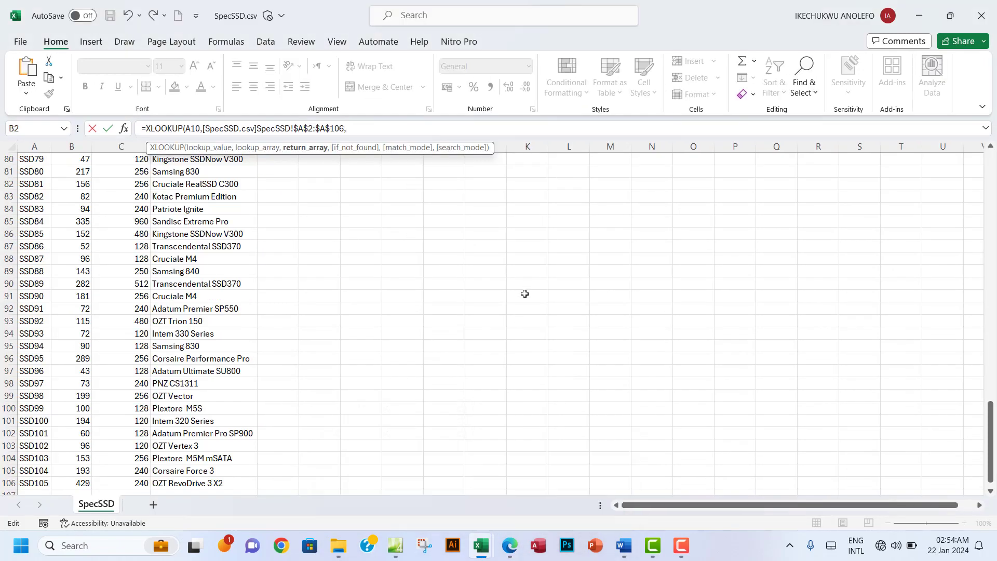
scroll(240, 227, "up", 20)
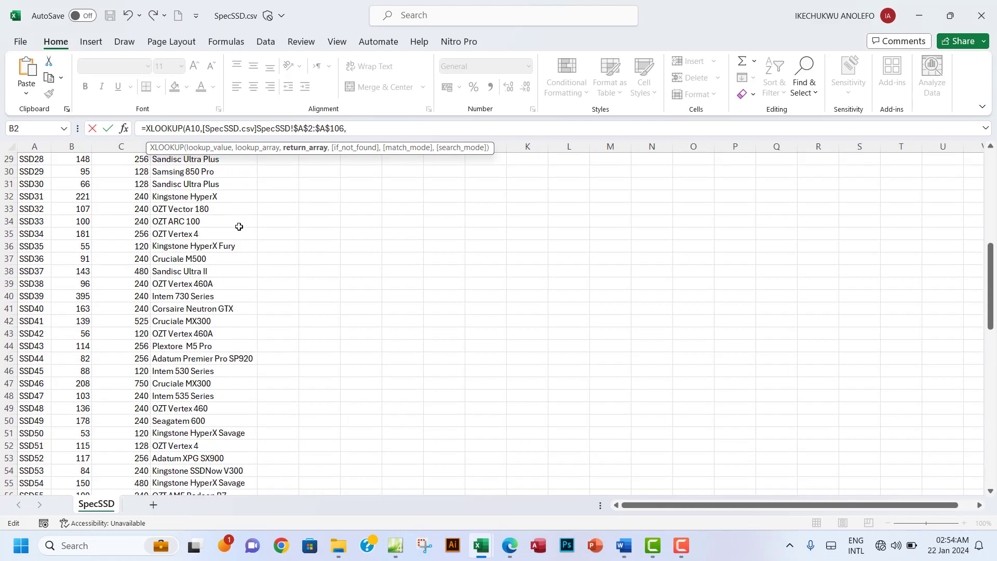
left_click(190, 171)
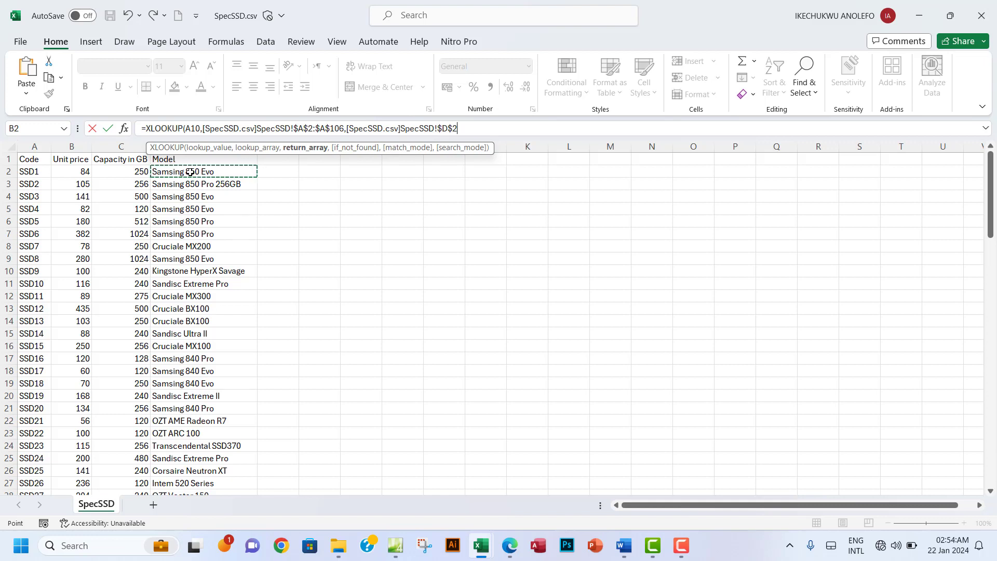
key("ctrl+shift+Down")
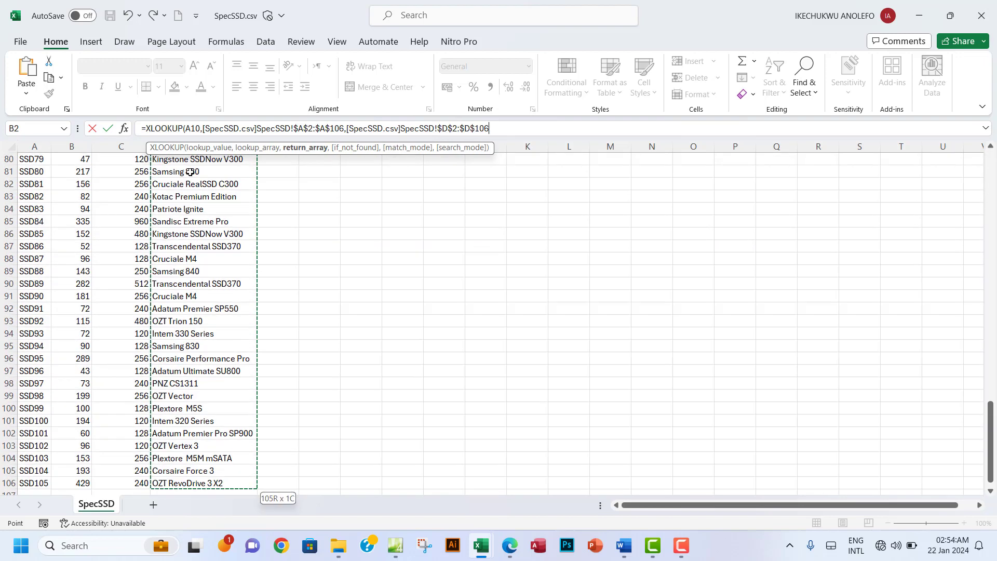
scroll(363, 206, "up", 20)
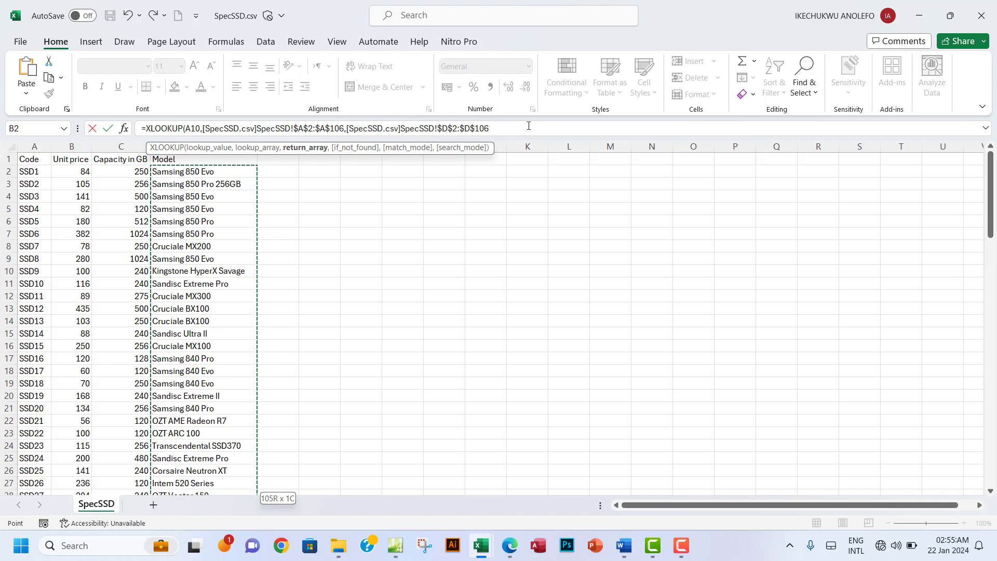
Step: Close and commit C10's XLOOKUP after trying and dropping a 'NOT FOUND' argument; it shows #N/A
type(")")
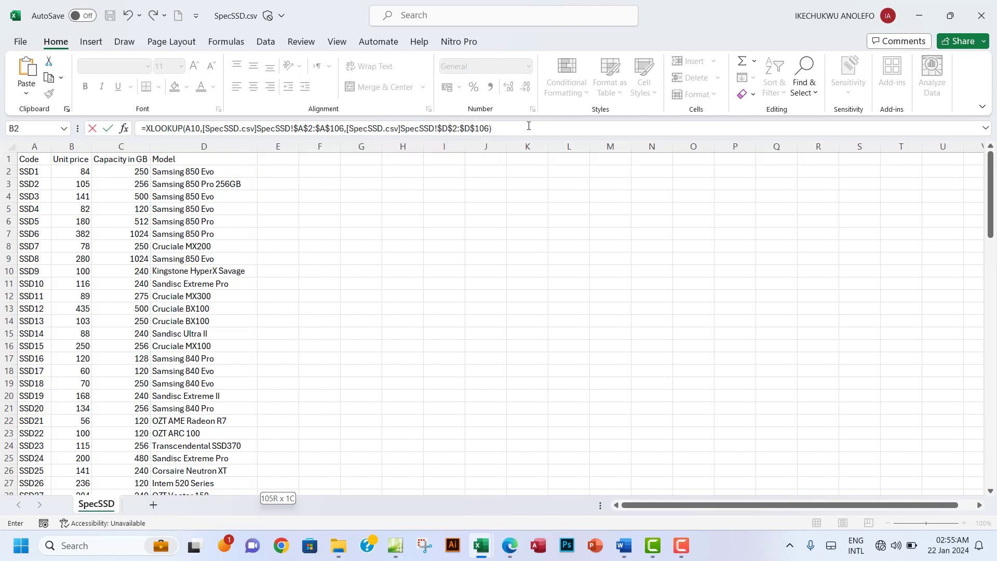
key("BackSpace")
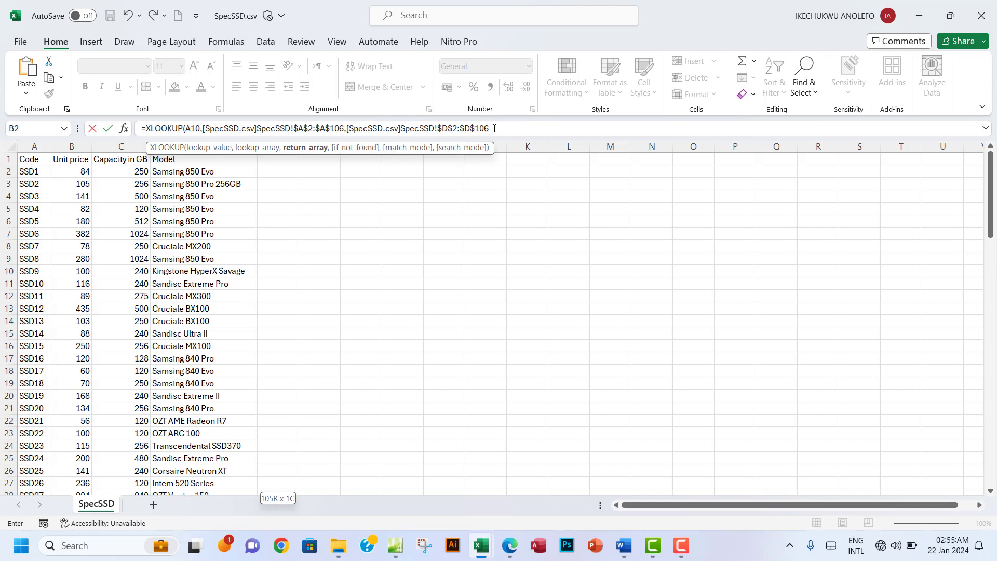
type(",")
type("i")
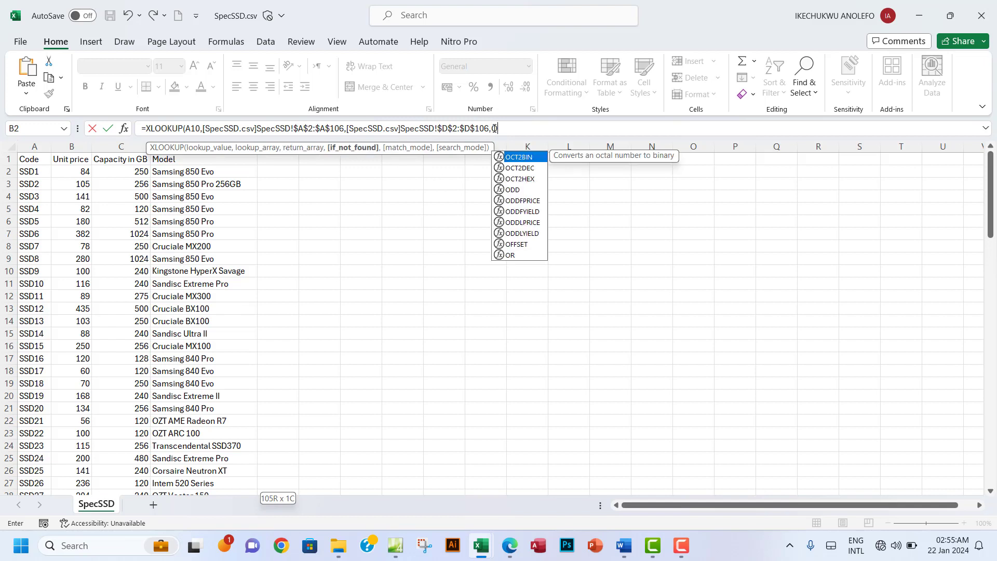
key("BackSpace")
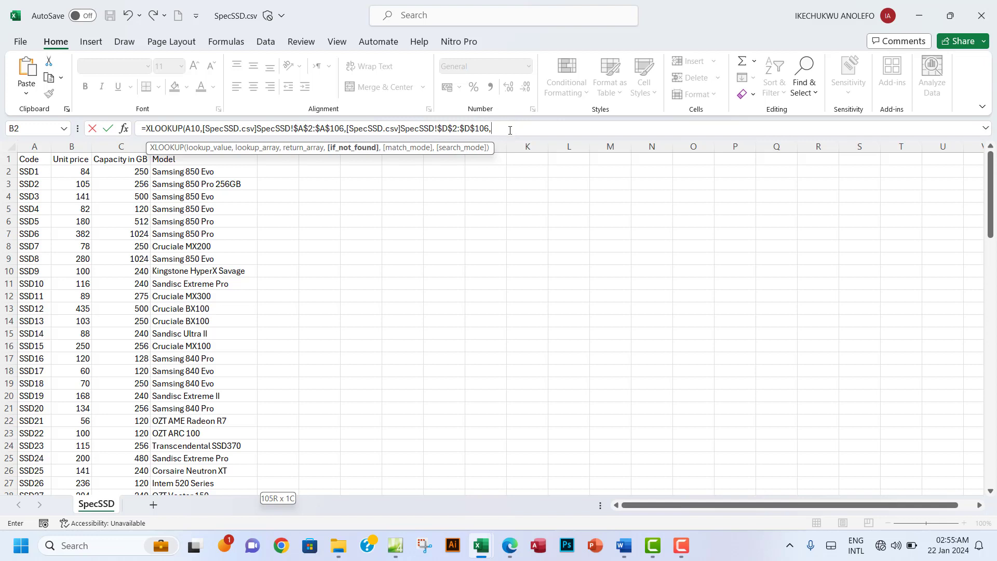
type("NOTE FALL")
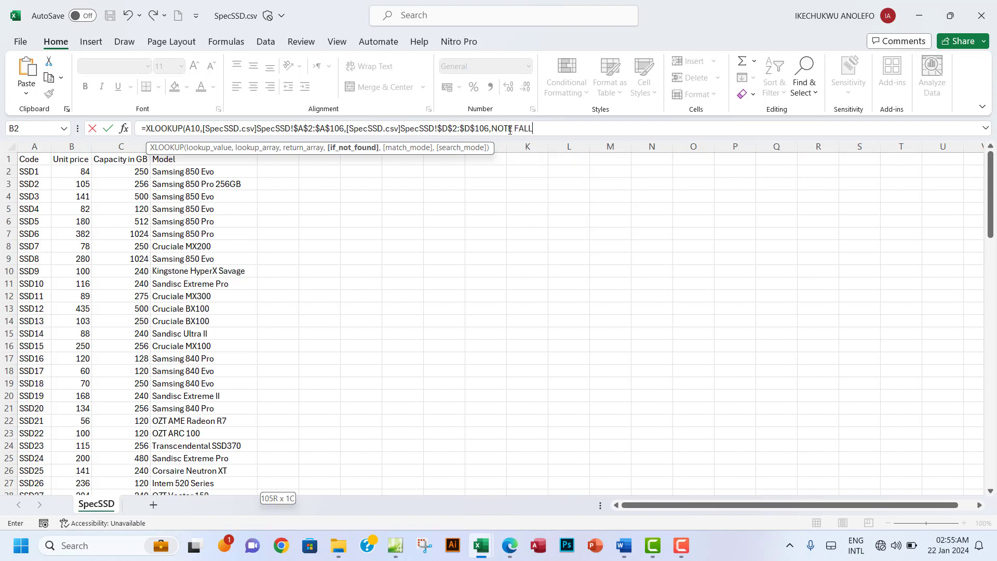
key("BackSpace")
type("UN")
key("BackSpace")
key("BackSpace")
type("OUND")
key("BackSpace")
key("BackSpace")
key("BackSpace")
key("BackSpace")
key("BackSpace")
key("BackSpace")
key("BackSpace")
key("BackSpace")
key("BackSpace")
key("BackSpace")
key("BackSpace")
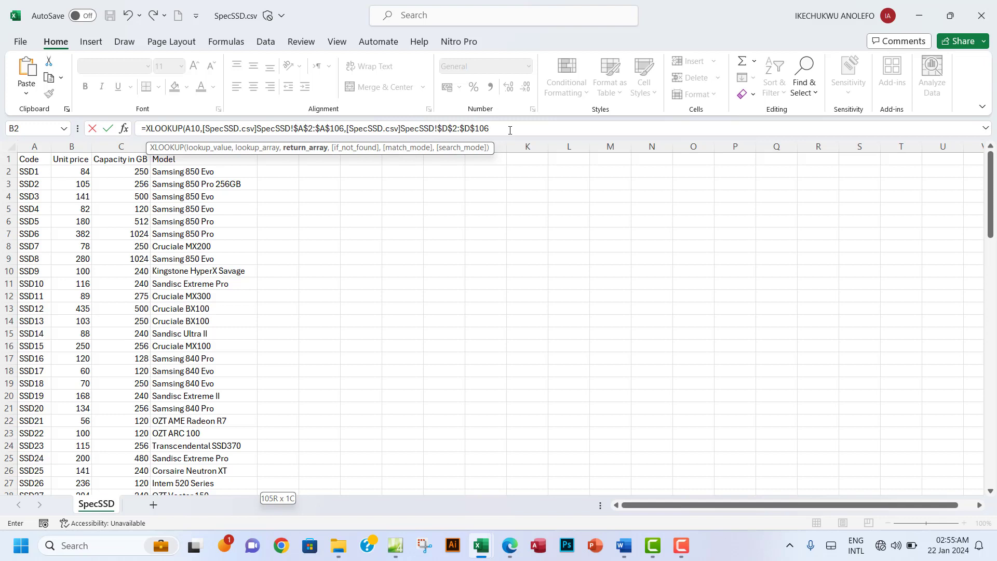
type(")")
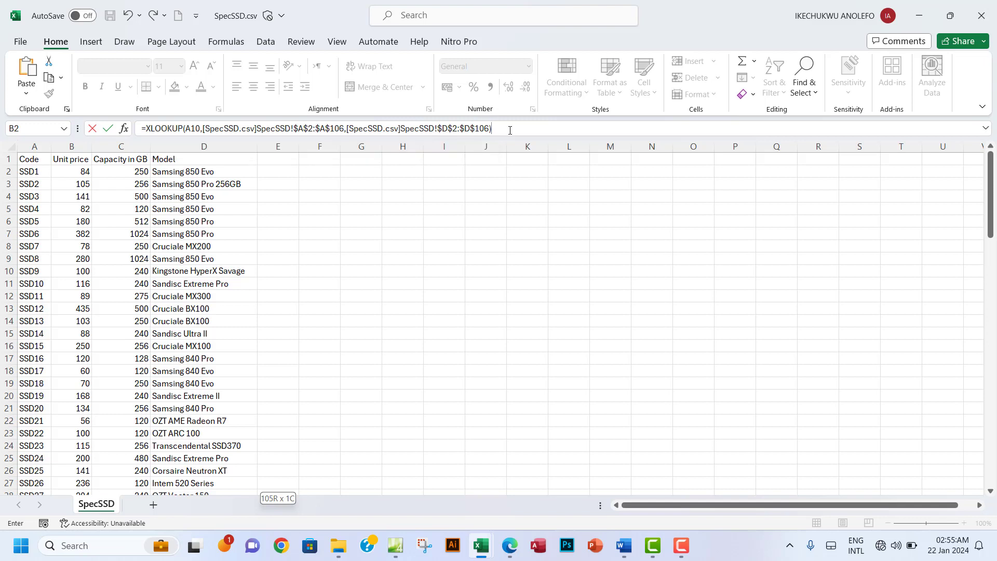
key("Return")
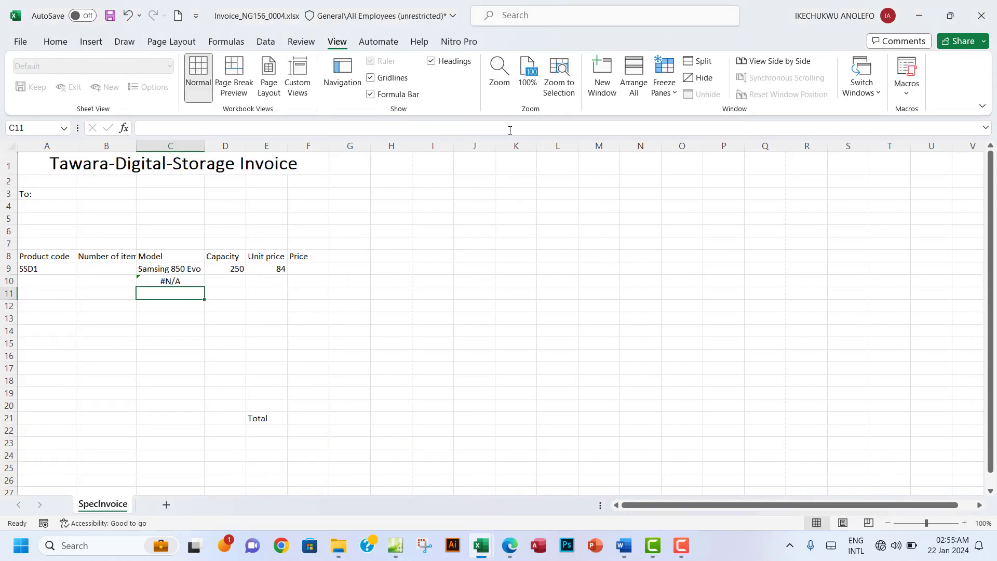
Step: Wrap C10's lookup as =IF(A10="","",XLOOKUP(...)) so it shows blank instead of #N/A
left_click(178, 283)
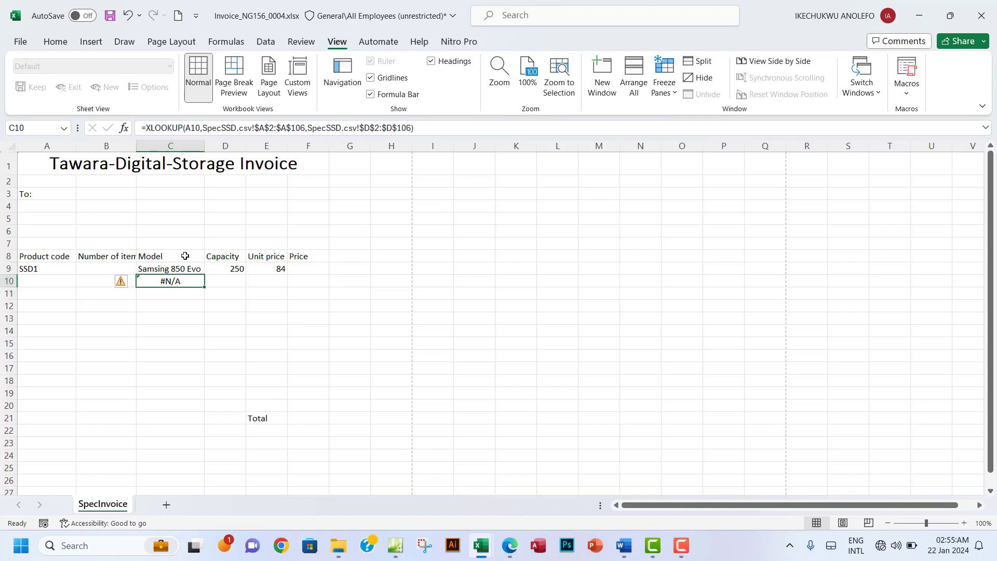
left_click(149, 129)
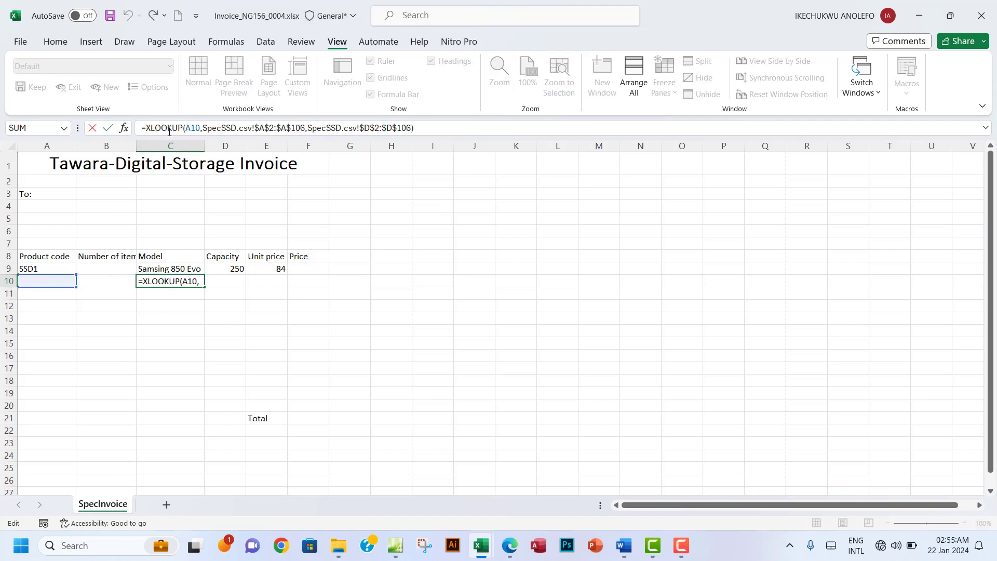
type("IF")
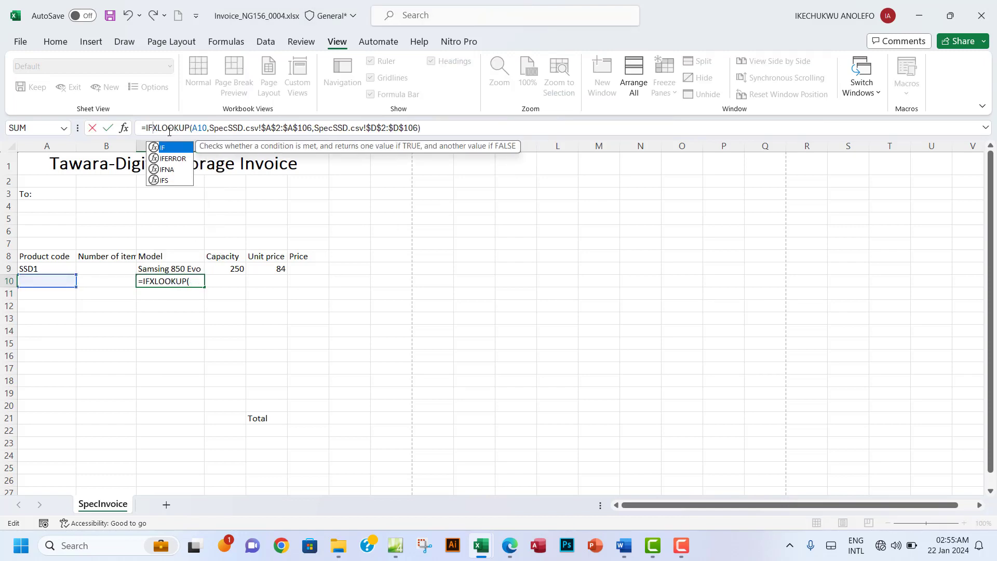
type("(")
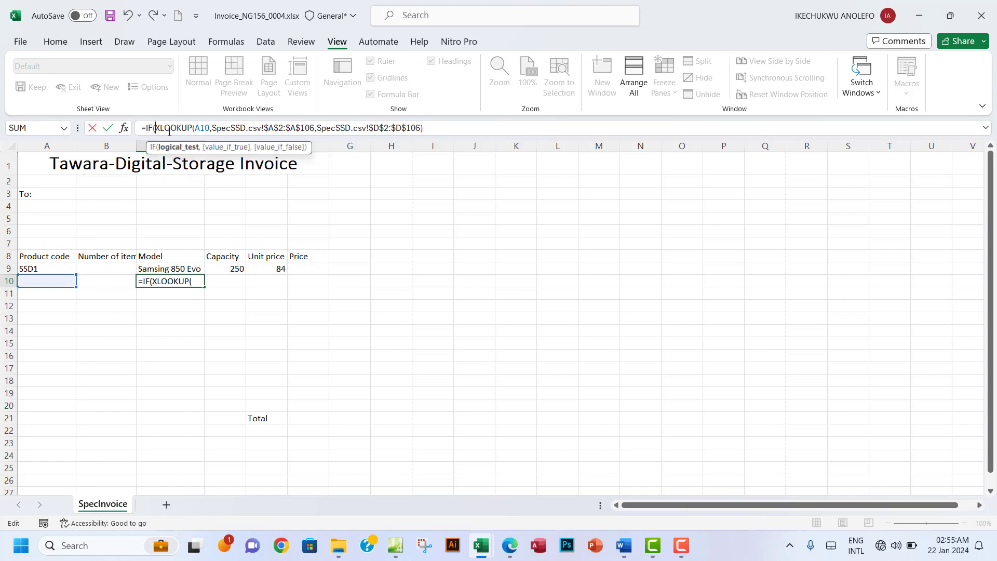
left_click(38, 283)
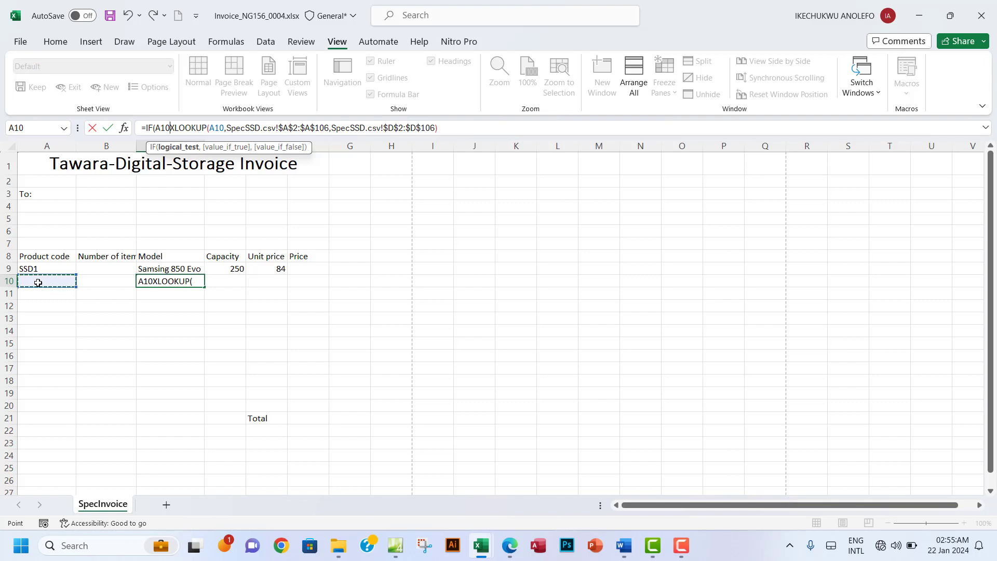
type("=")
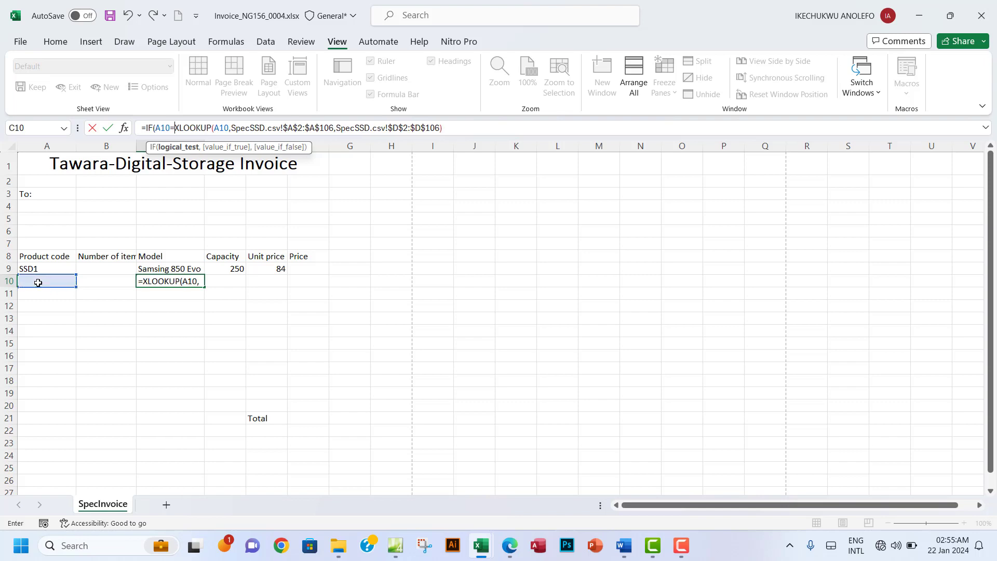
type("\"\"")
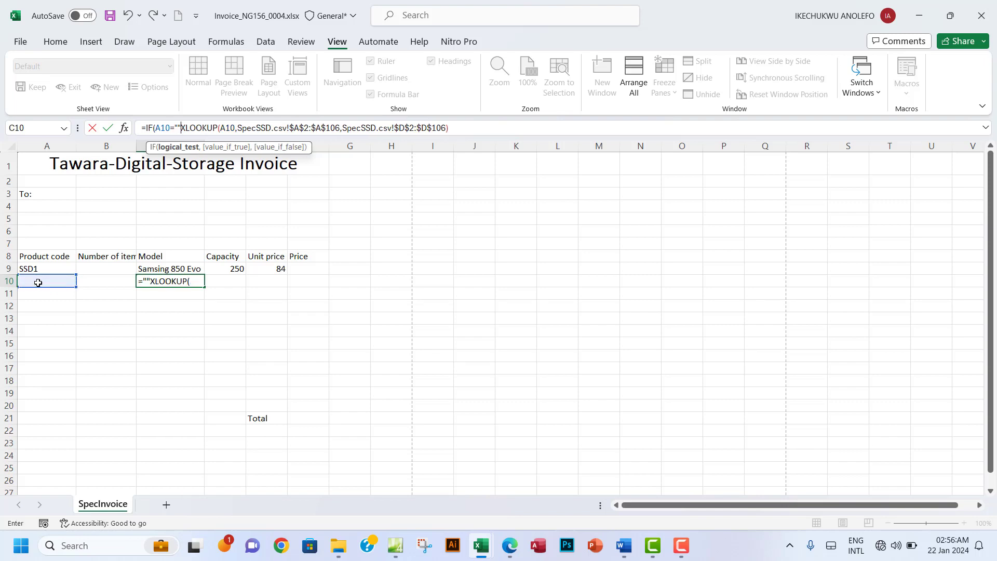
type(",")
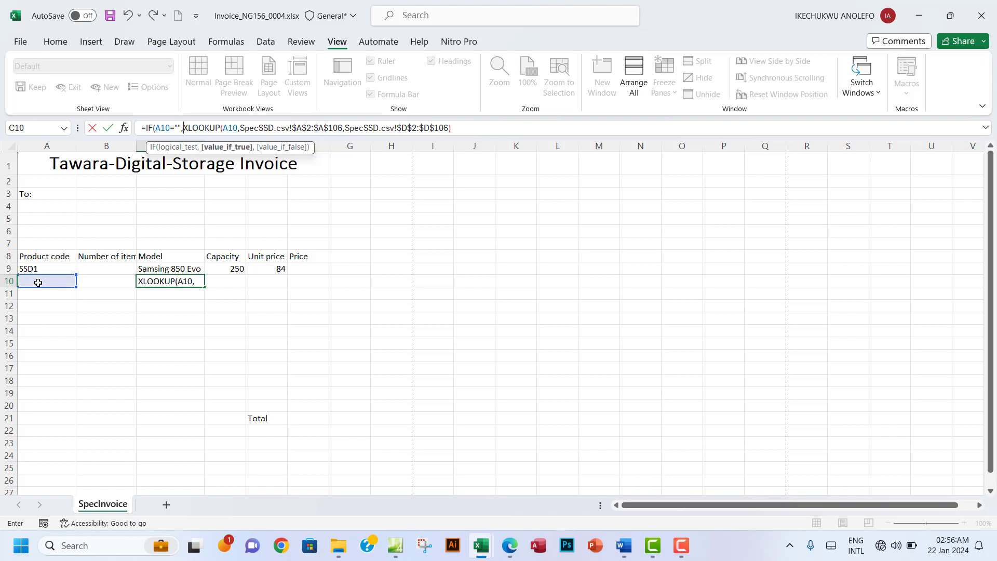
type("\"\",")
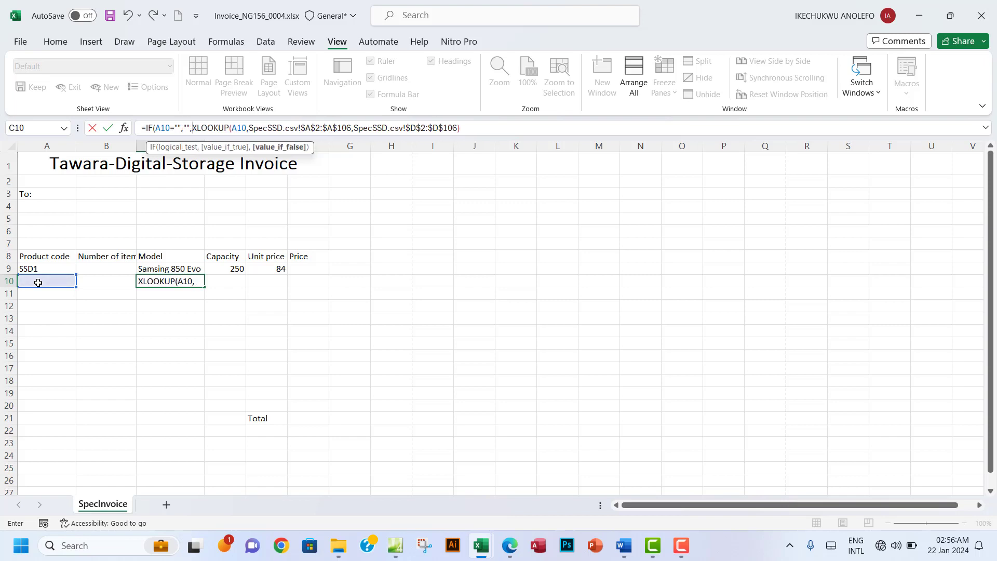
left_click(474, 132)
type(")")
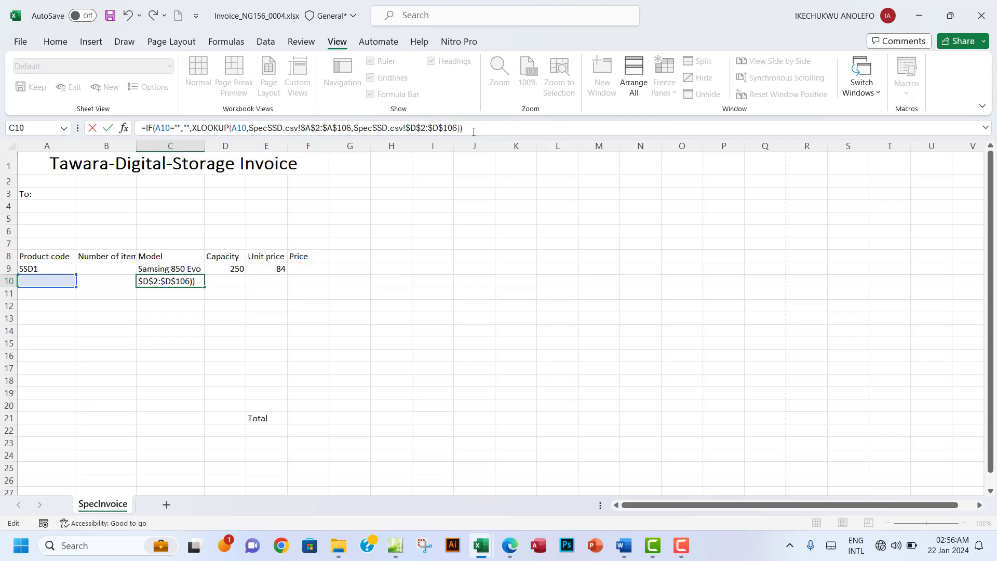
key("Return")
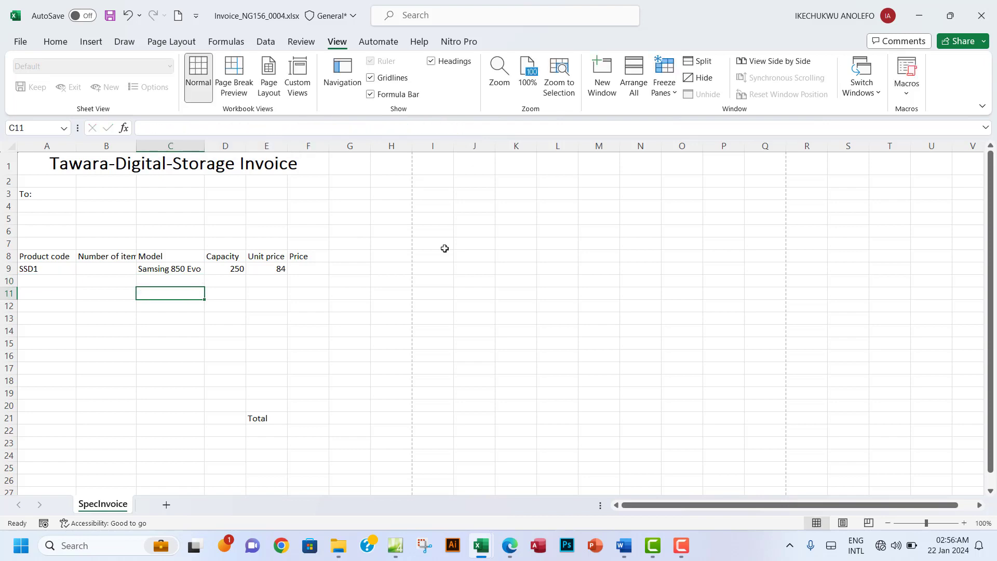
Step: Enter test code SSD1 in A10 and check that C10 shows its model
left_click(179, 281)
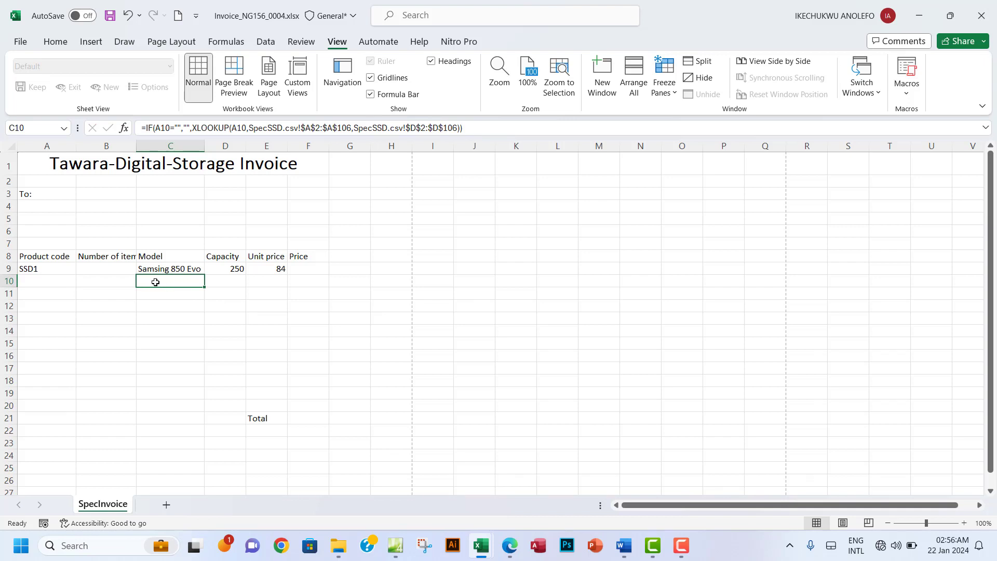
left_click(44, 281)
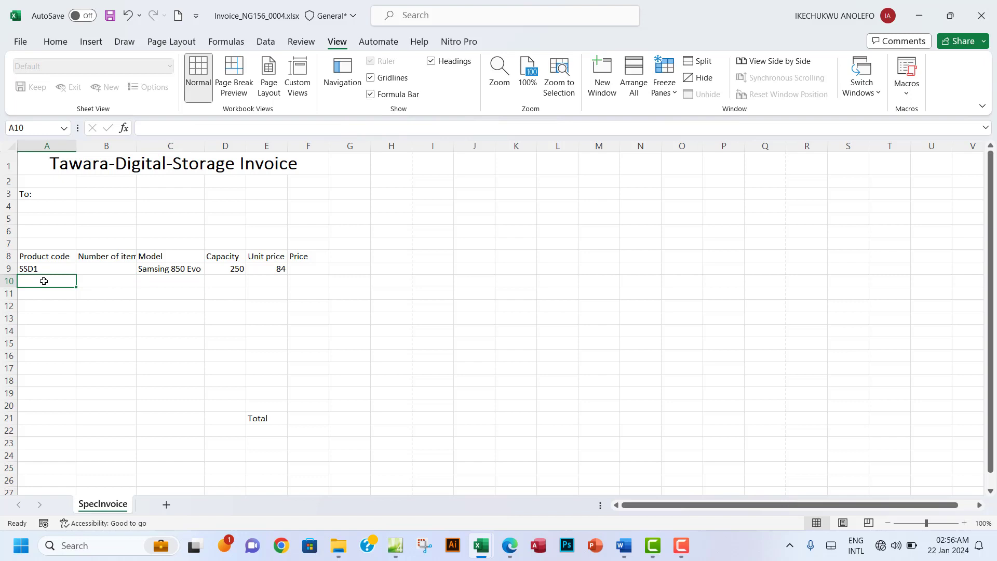
type("SSSD")
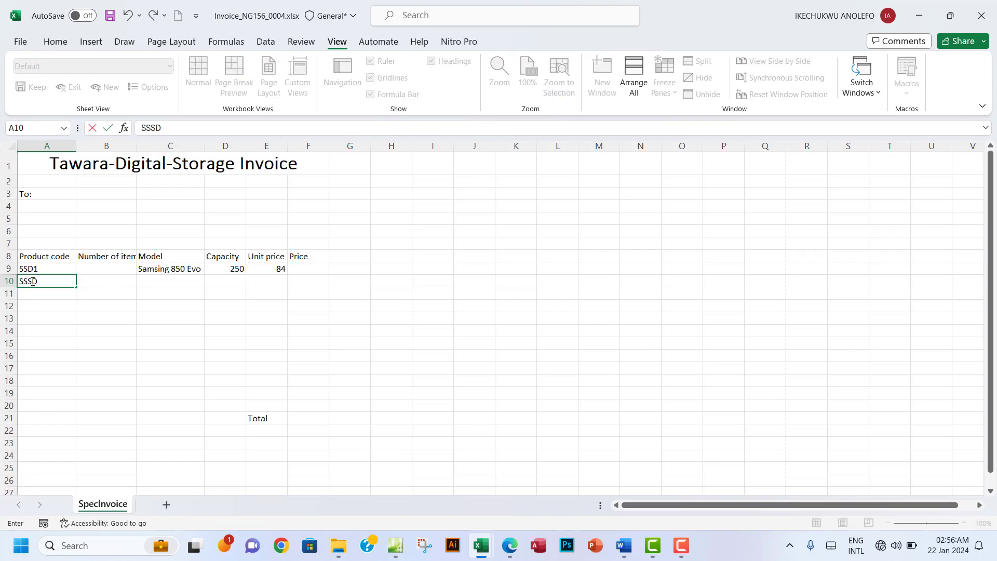
left_click(32, 281)
key("BackSpace")
type("1")
left_click(109, 281)
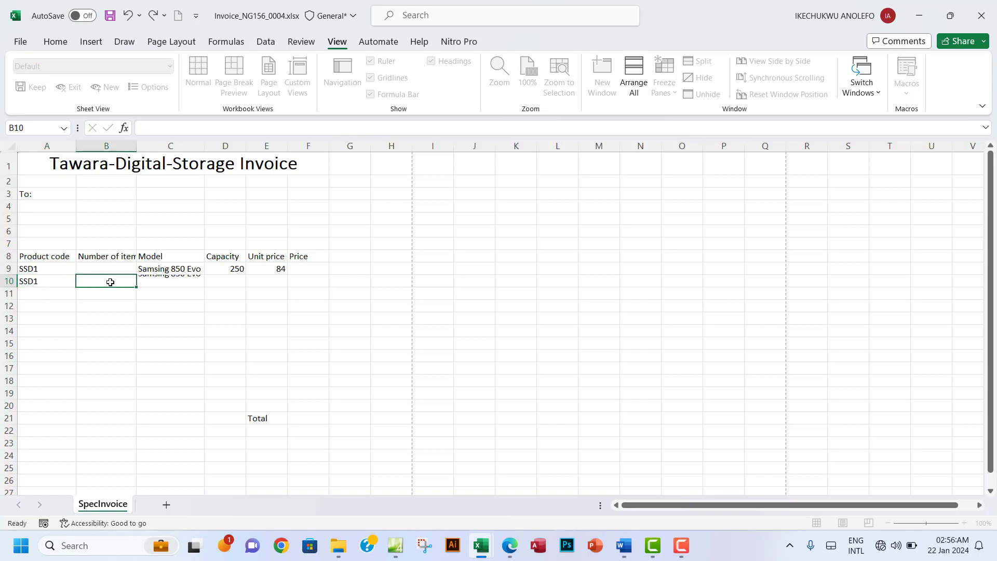
left_click(174, 282)
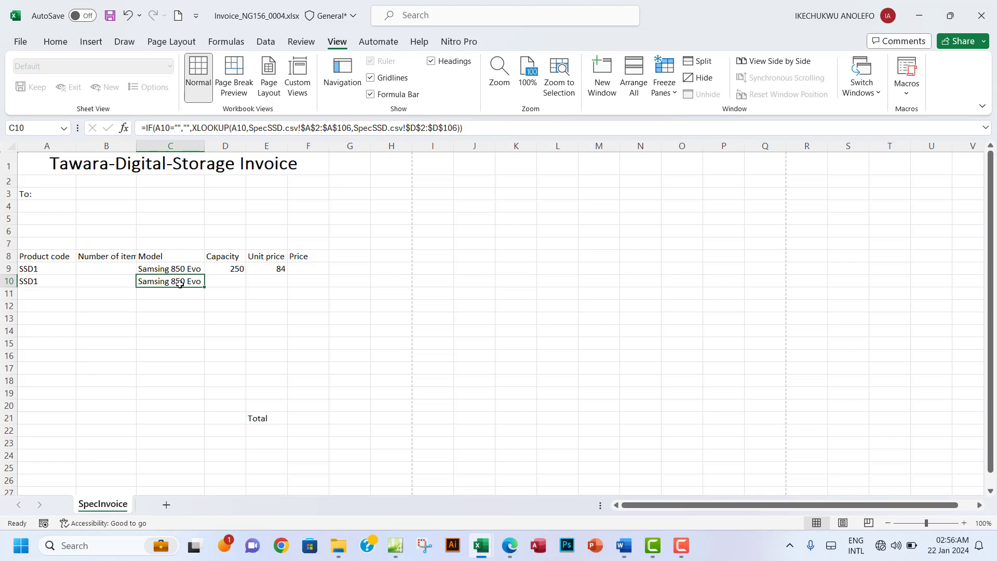
Step: Clear the test entries from A10:C10 and compare the empty C10 with C9's formula
left_click_drag(40, 283, 165, 282)
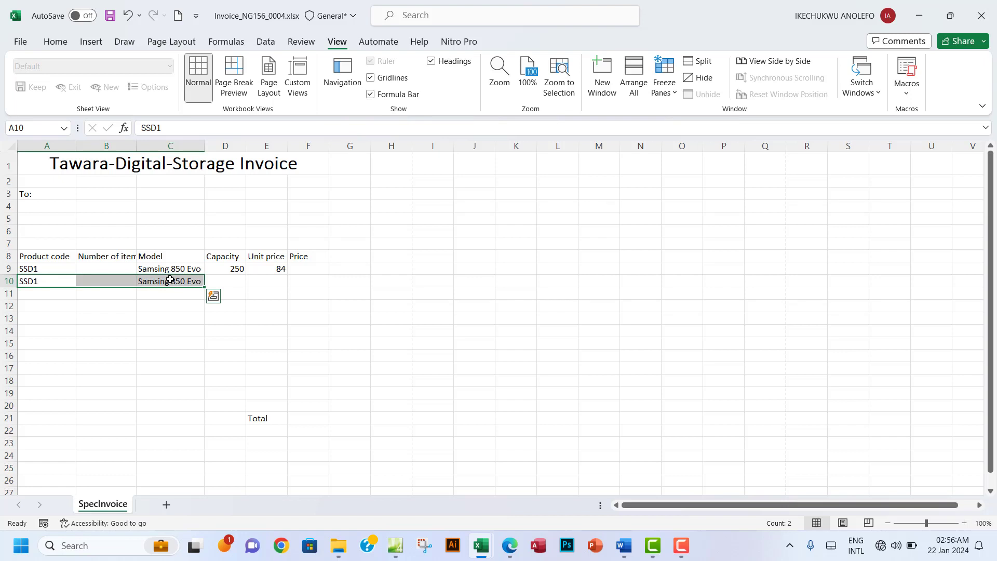
key("Delete")
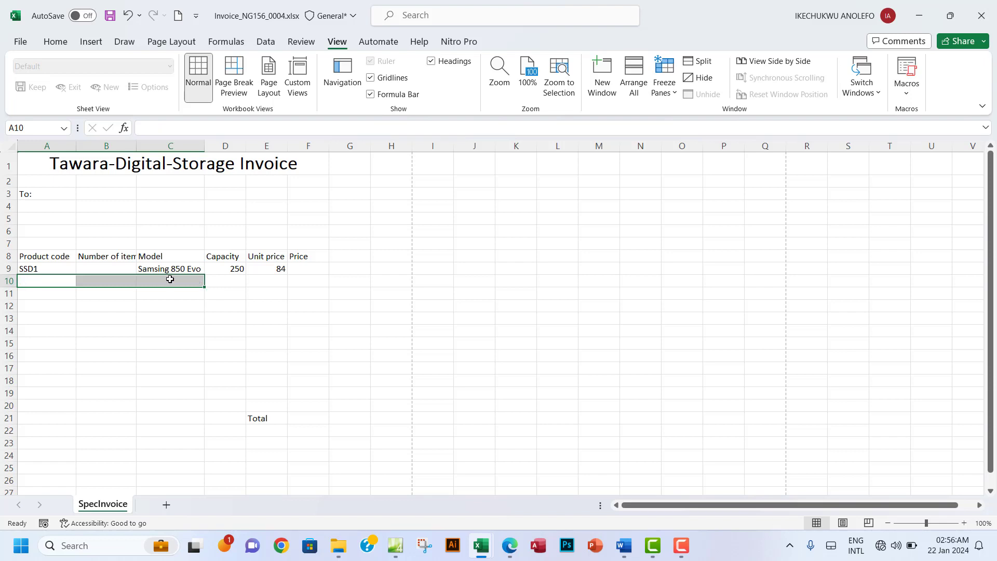
left_click(183, 280)
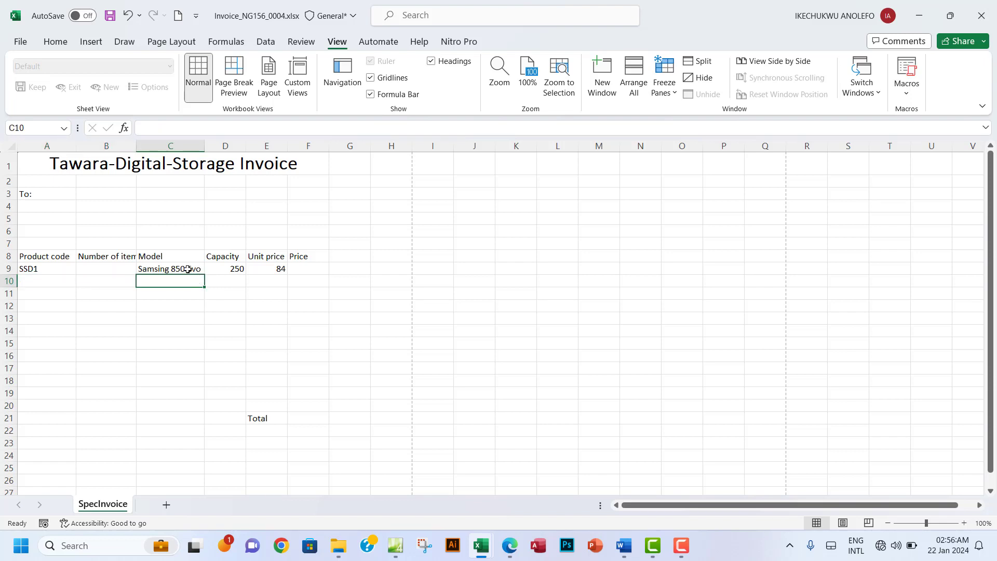
left_click(187, 269)
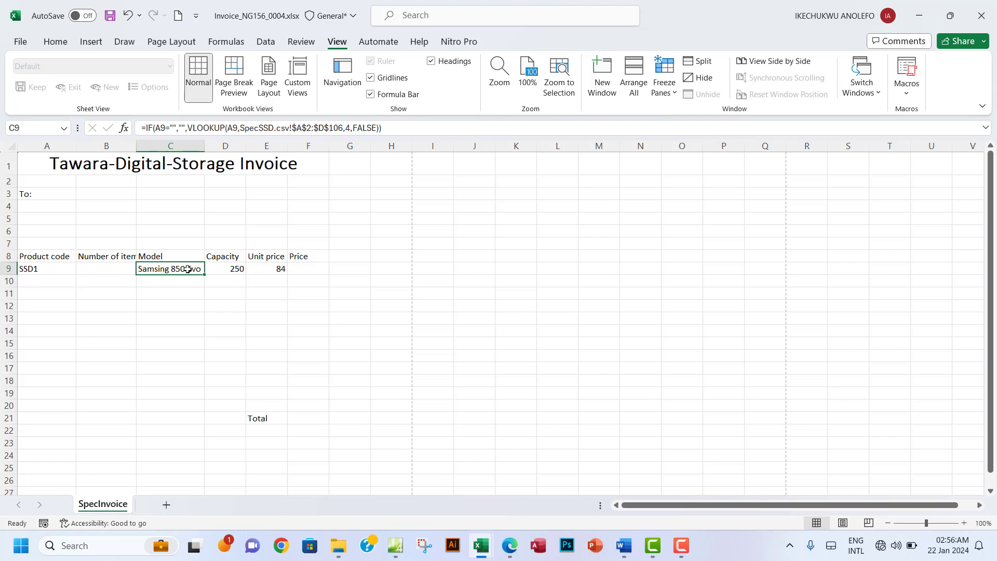
left_click(183, 284)
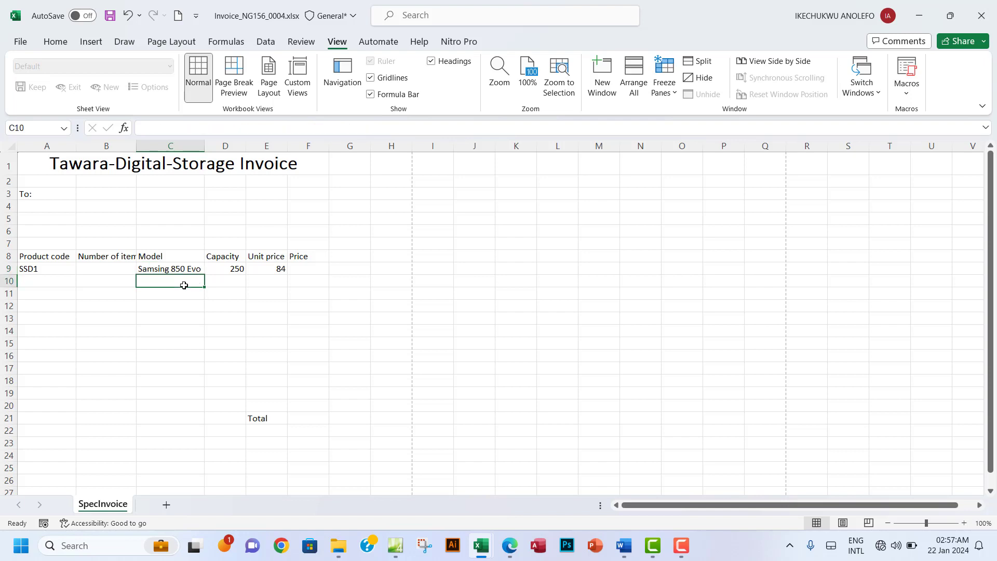
left_click(185, 271)
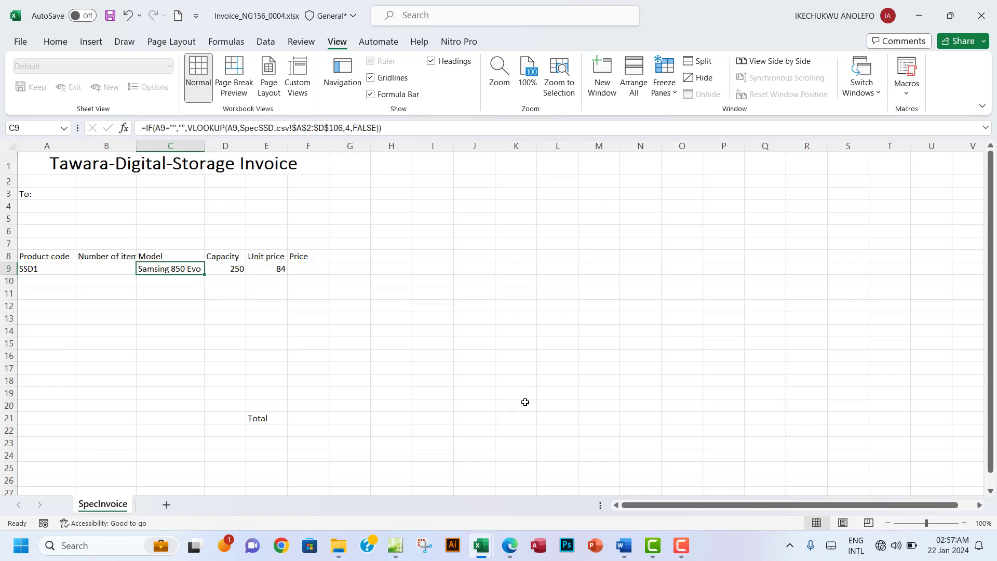
left_click(510, 545)
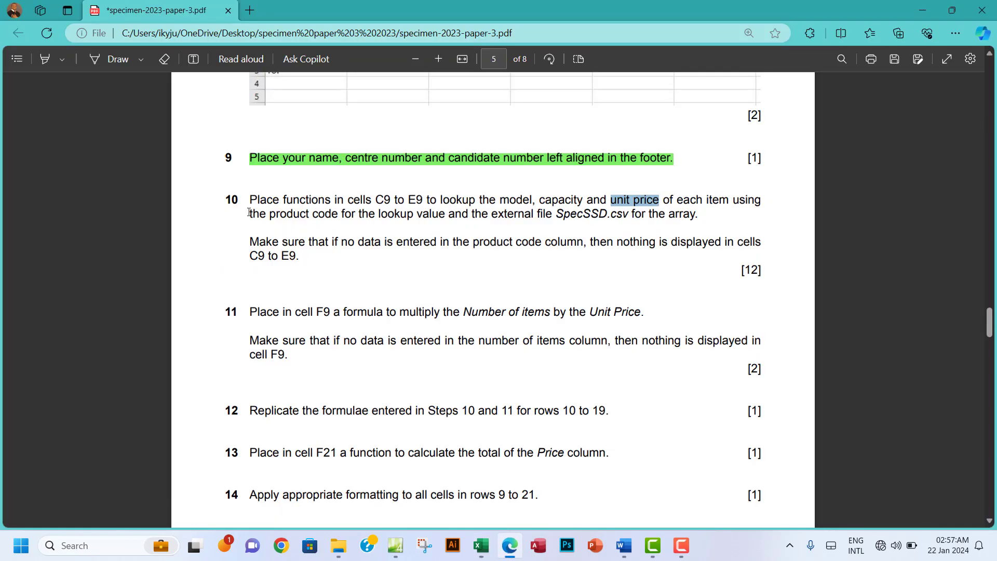
left_click_drag(249, 200, 312, 257)
left_click(300, 199)
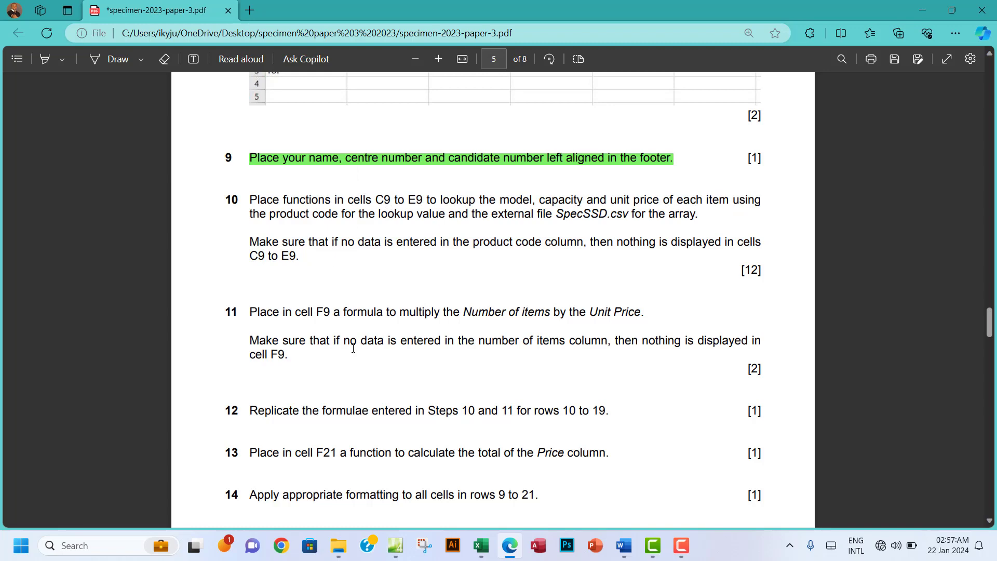
mouse_move(481, 545)
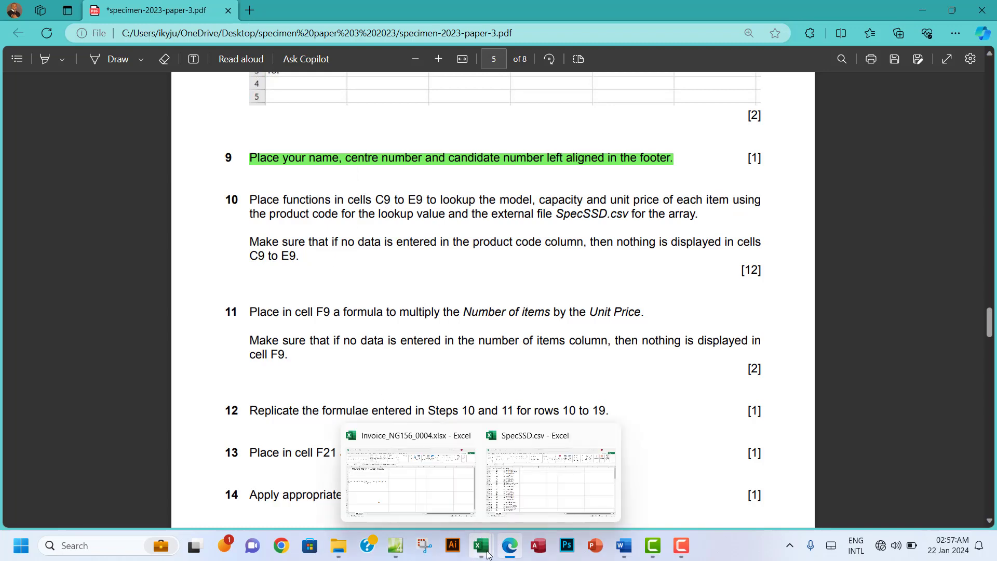
left_click(427, 495)
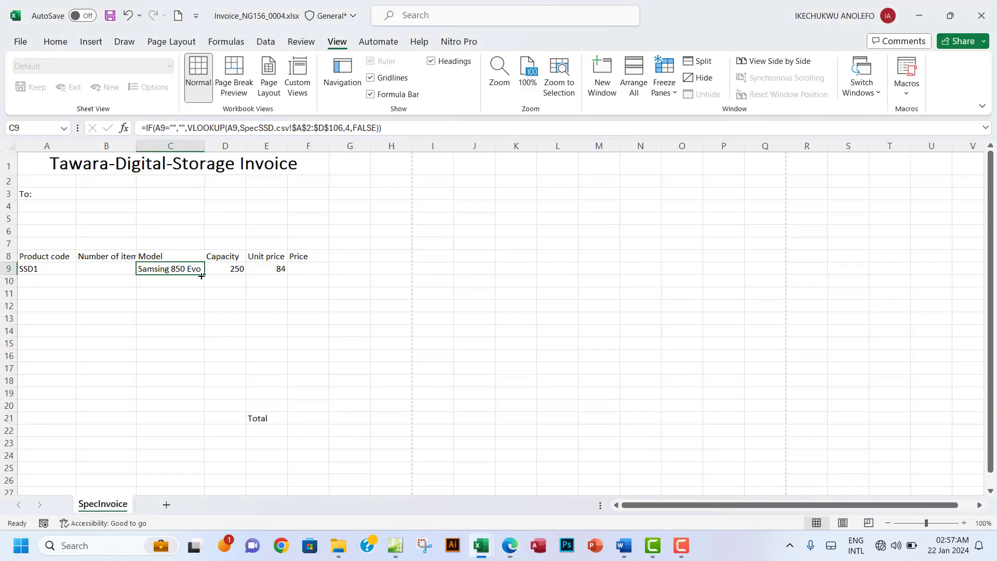
Step: Delete SSD1 from A9 and confirm the C9 and D9 lookups now show nothing
left_click(230, 270)
left_click(262, 268)
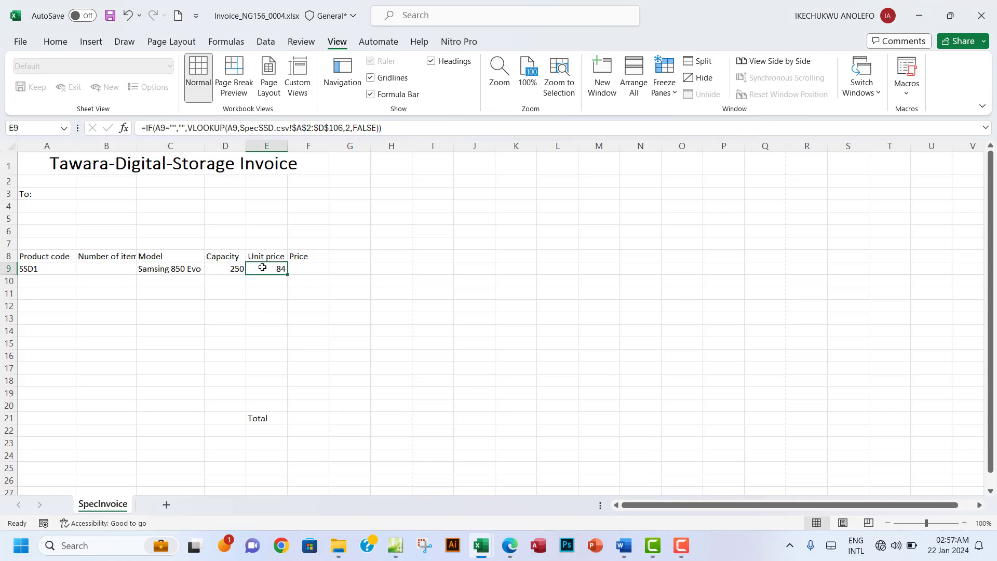
left_click(33, 269)
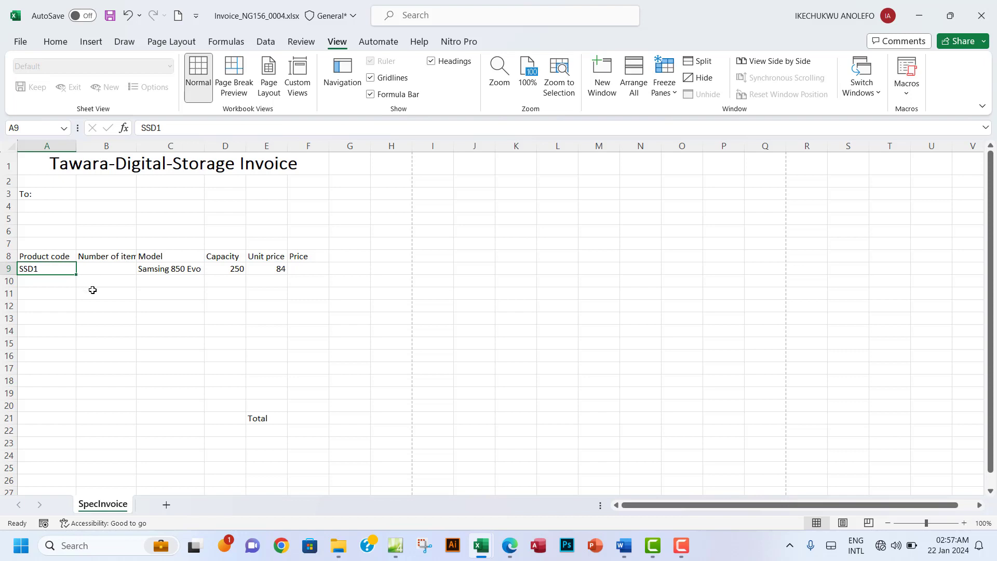
key("Delete")
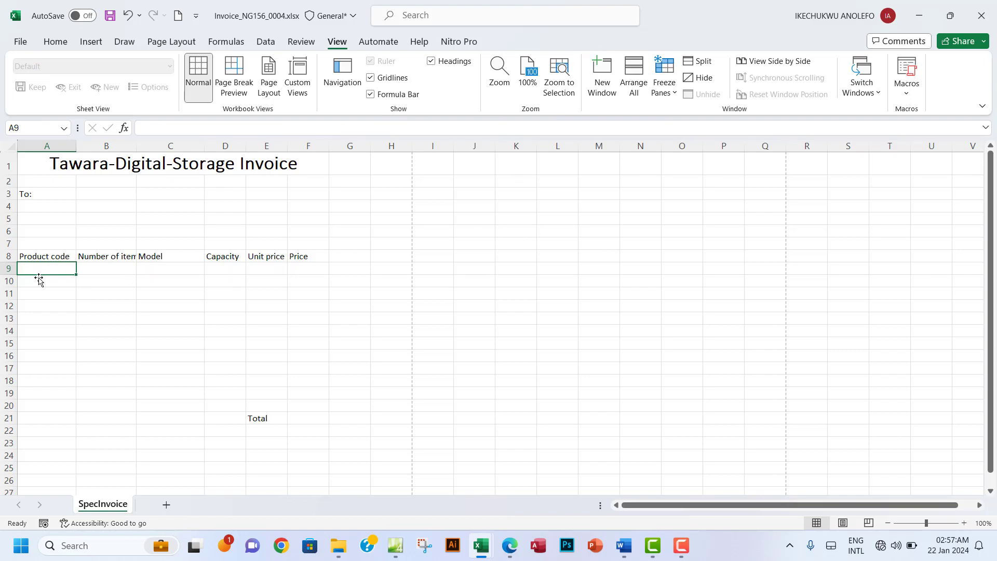
left_click(40, 280)
left_click(49, 266)
left_click(237, 269)
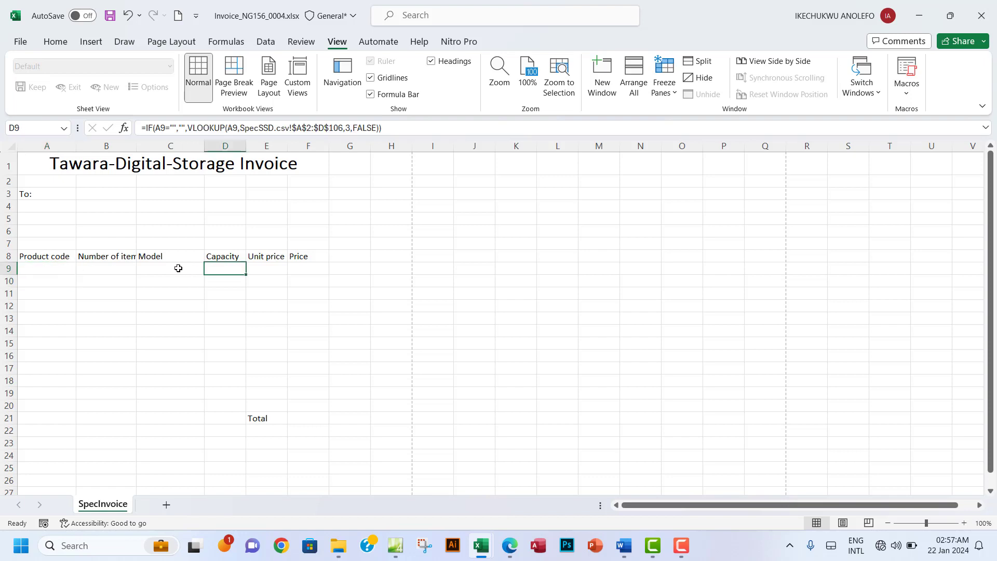
left_click(178, 268)
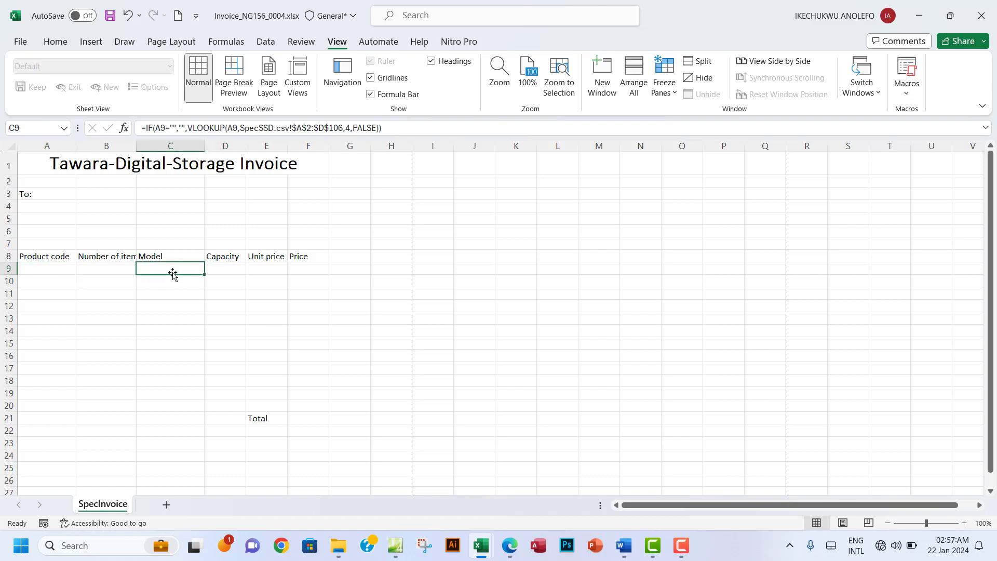
left_click(511, 548)
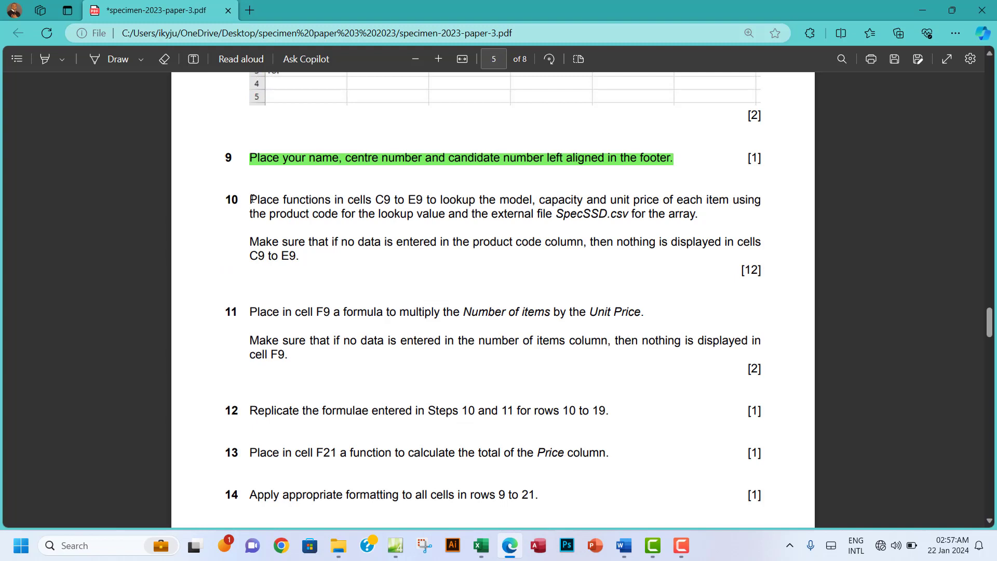
Step: Highlight the full text of task 10 in green
left_click_drag(251, 200, 300, 256)
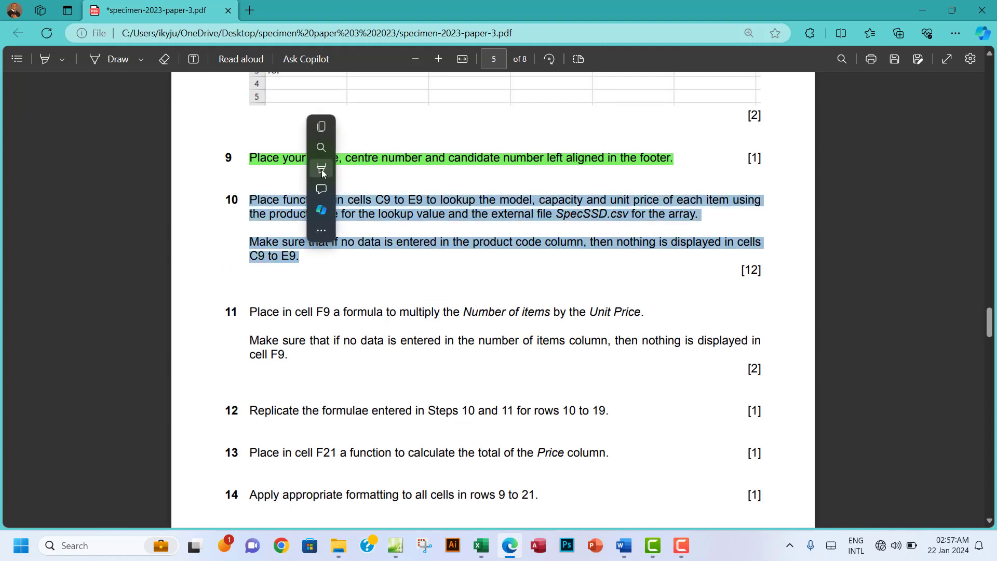
mouse_move(372, 171)
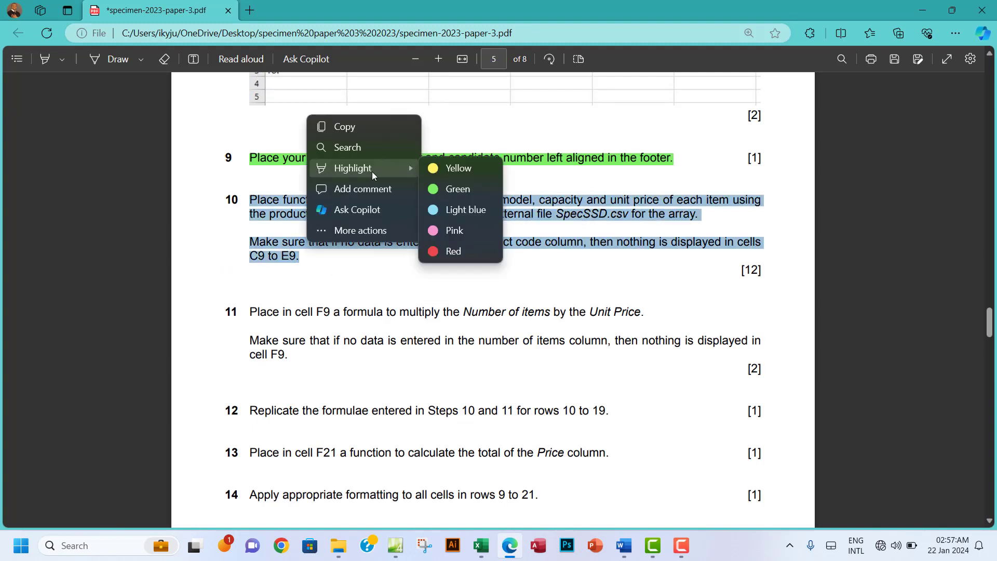
left_click(457, 190)
scroll(454, 315, "down", 1)
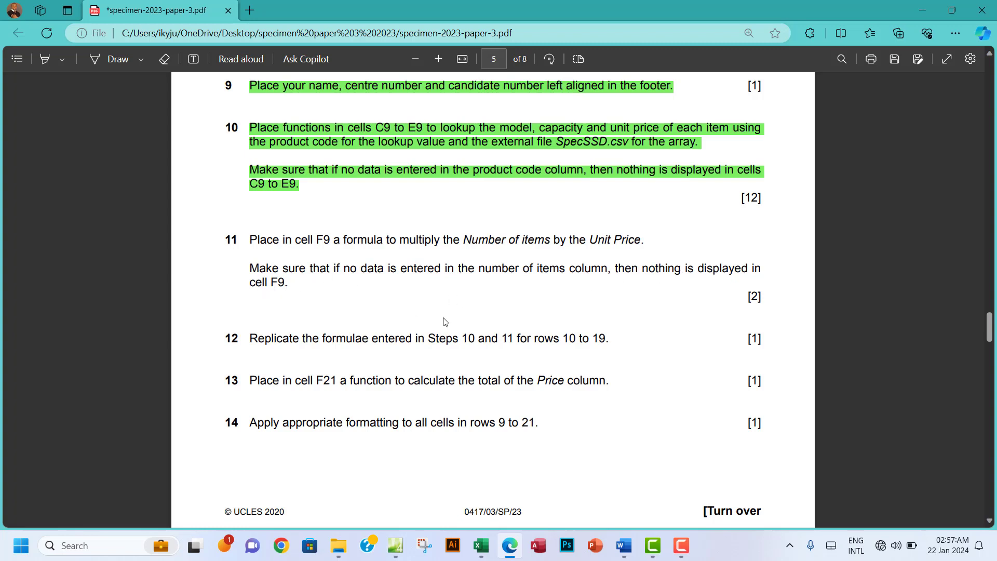
mouse_move(483, 555)
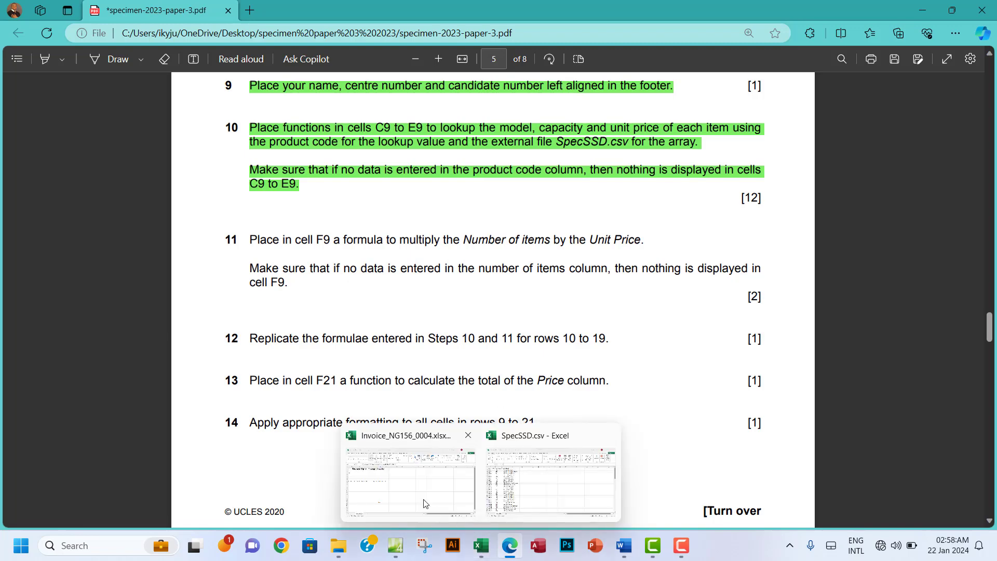
left_click(415, 495)
left_click(296, 268)
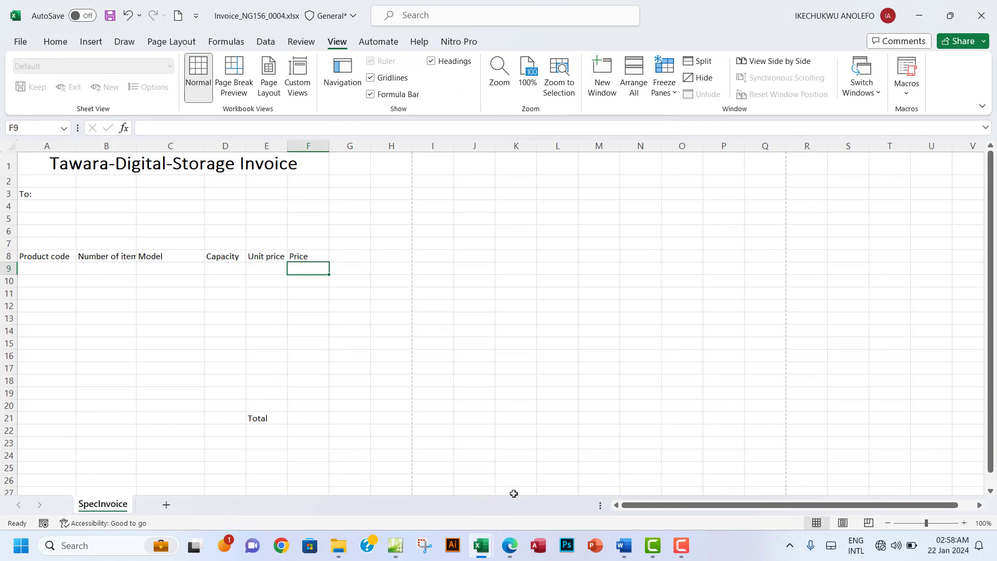
left_click(509, 550)
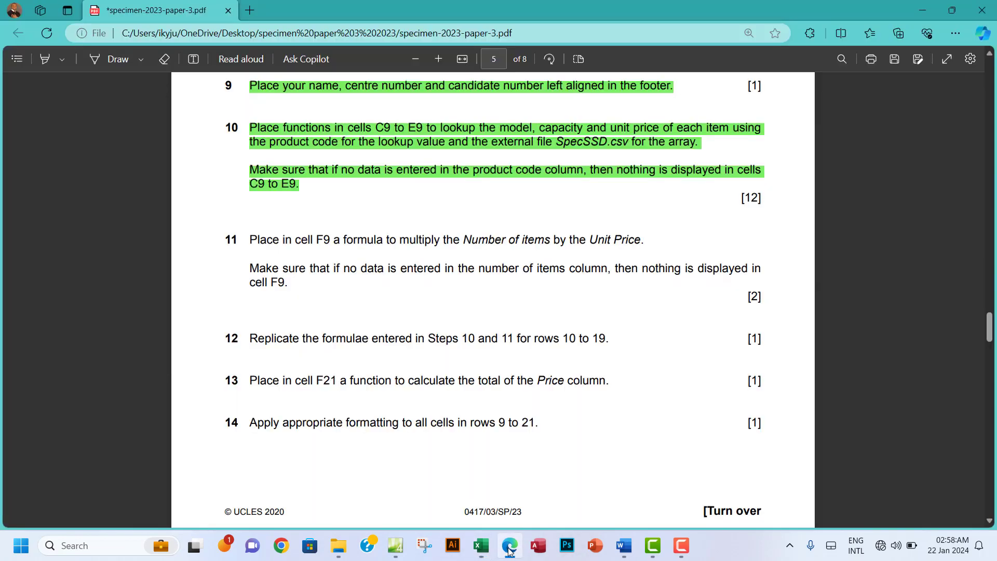
left_click(510, 549)
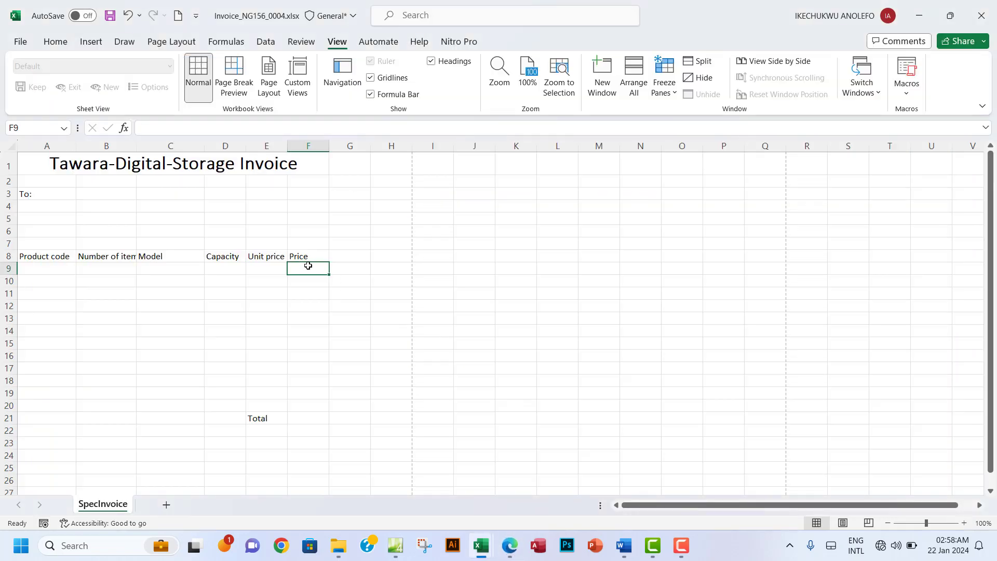
Step: Enter =B9*E9 as the Price formula in F9, then return to the exam paper
type("=")
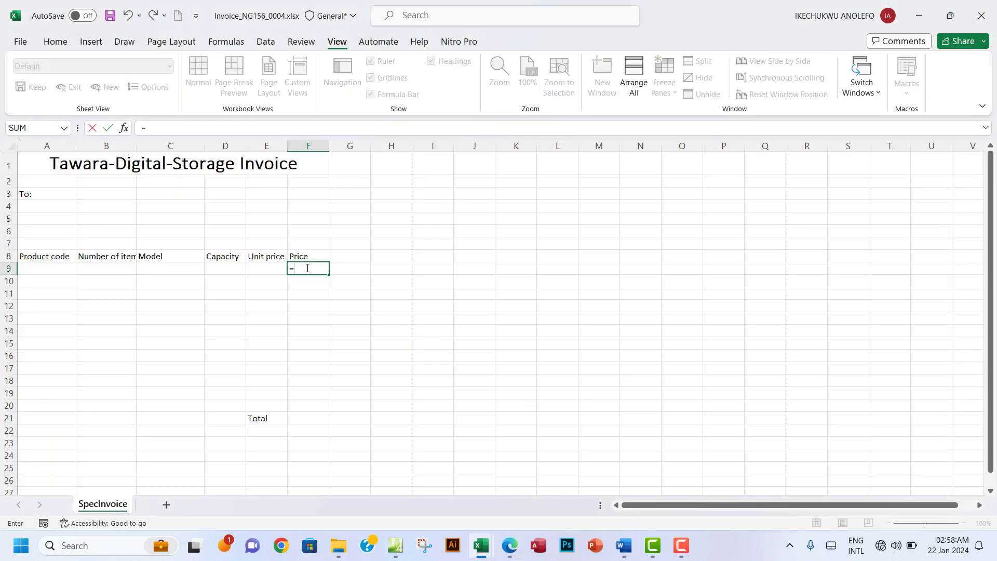
left_click(112, 268)
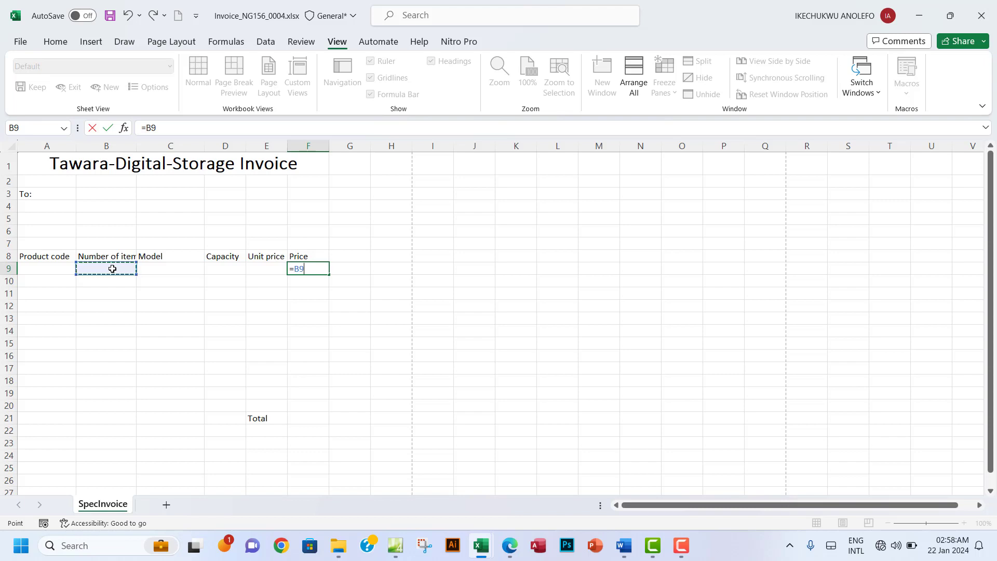
type("*")
left_click(506, 546)
left_click(504, 547)
left_click(264, 270)
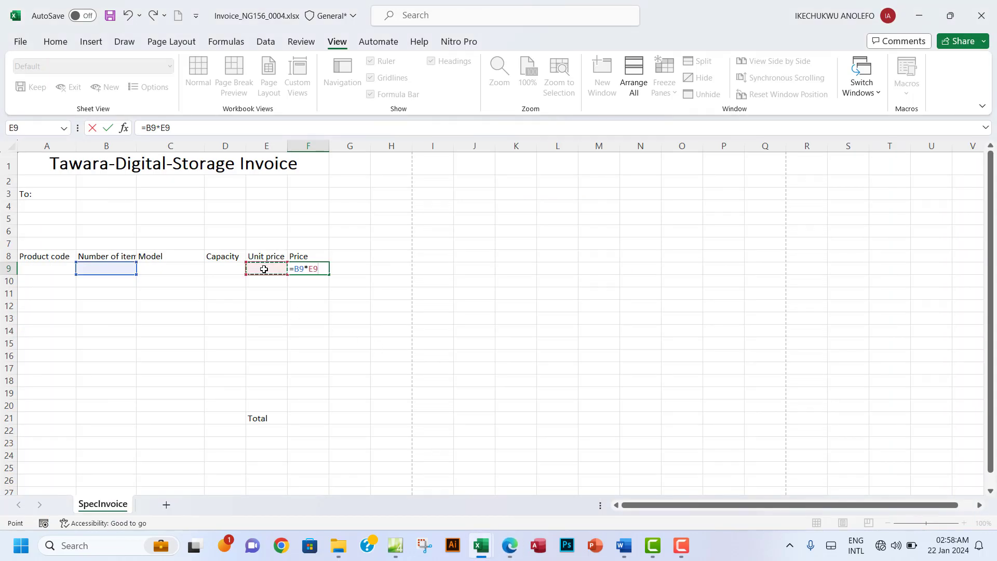
key("Return")
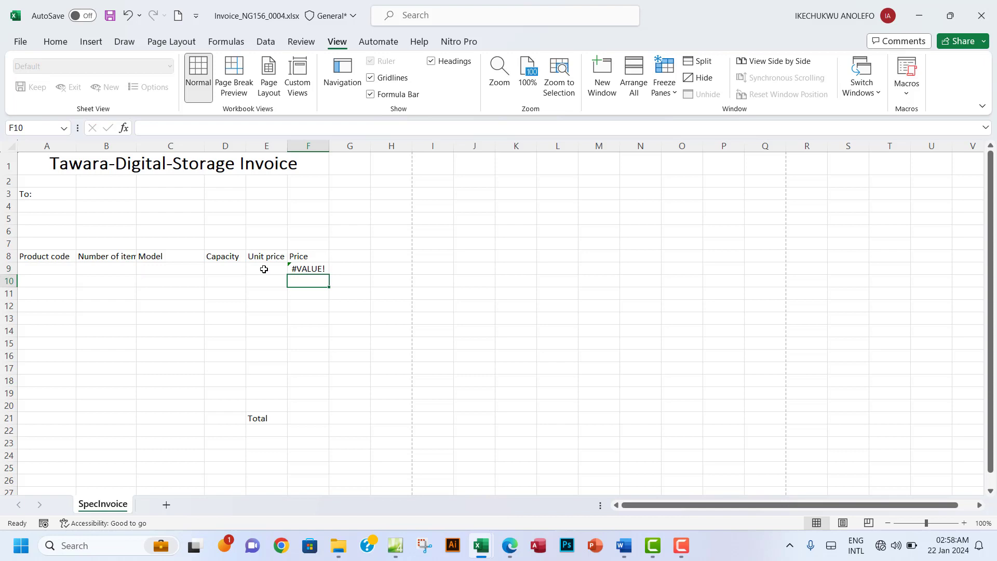
left_click(307, 269)
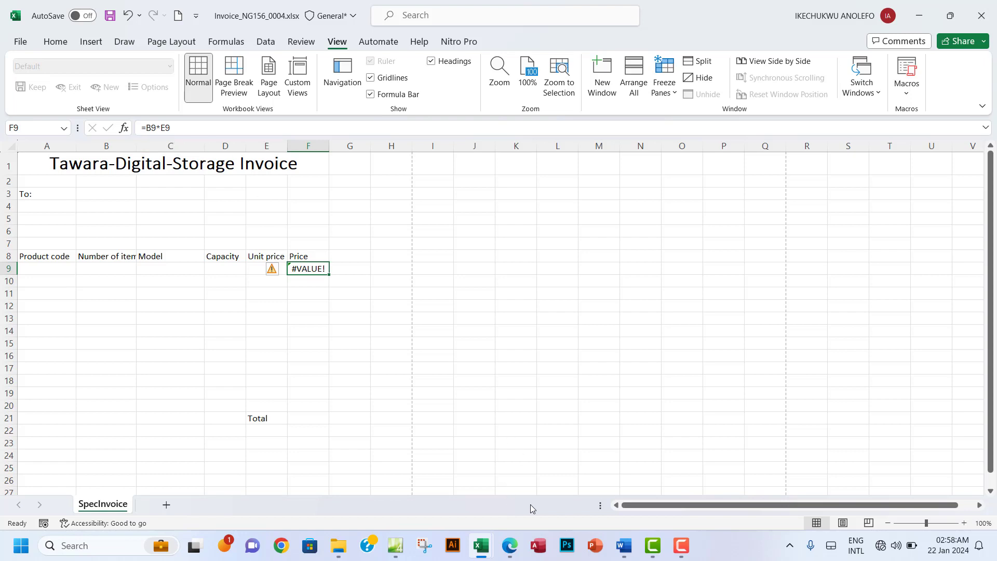
left_click(509, 545)
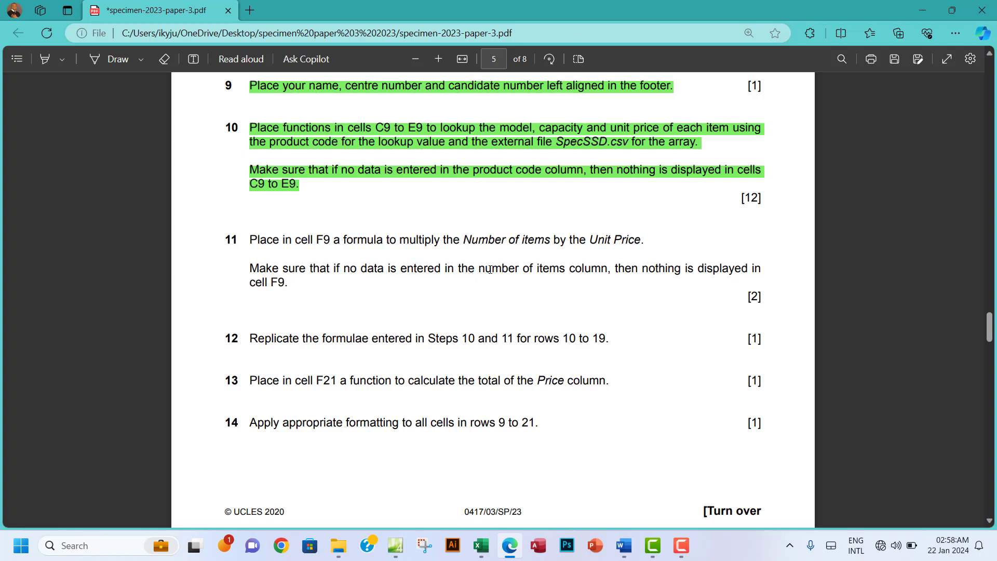
Step: Mark step 11's number-of-items condition in the exam paper, then return to the invoice workbook
left_click_drag(473, 270, 591, 268)
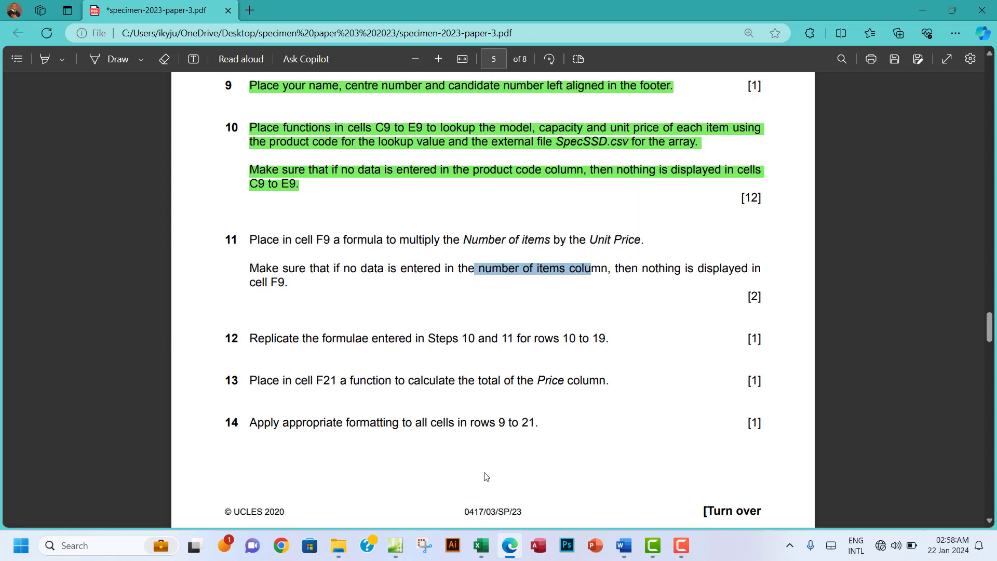
mouse_move(482, 548)
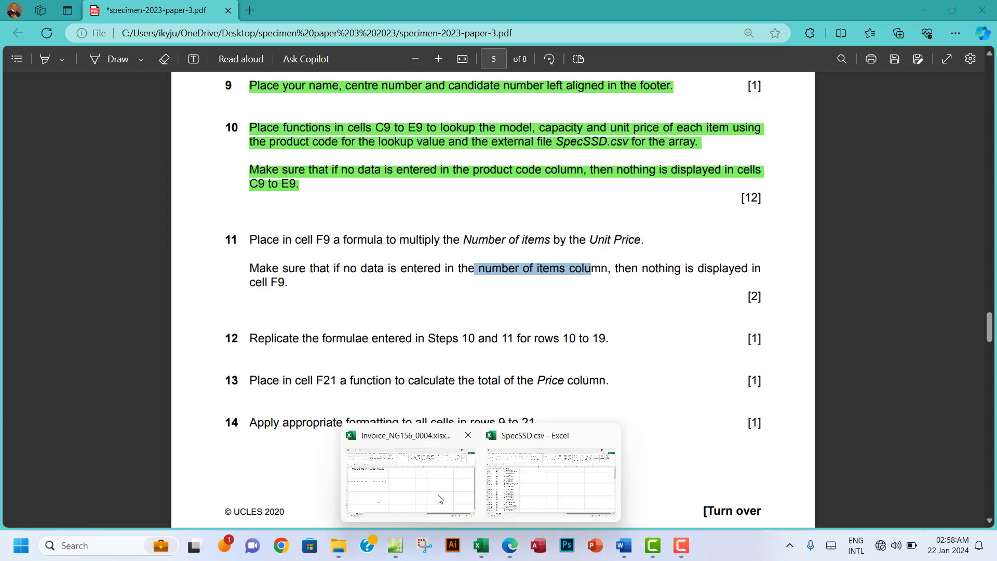
left_click(439, 497)
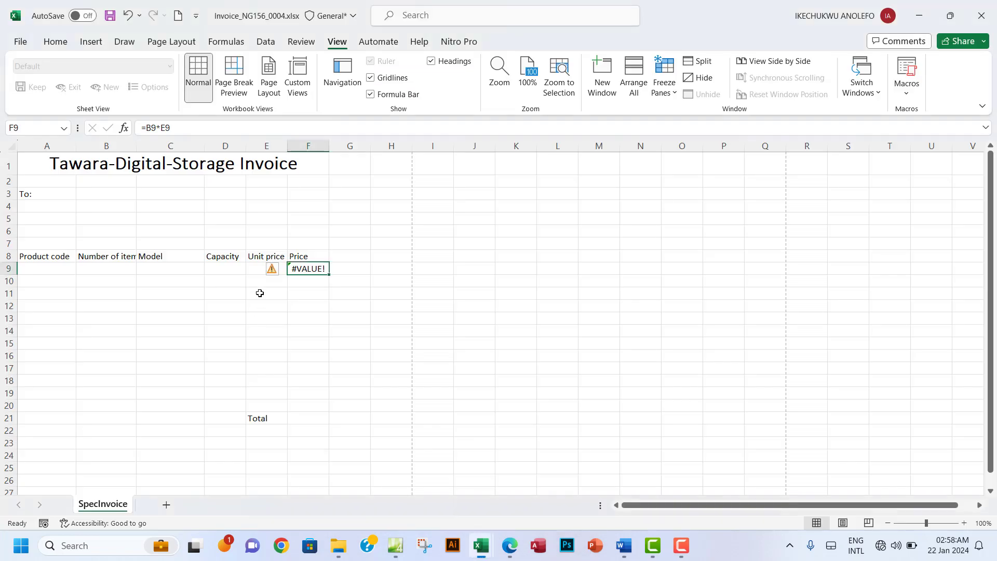
Step: Change F9's formula to =IF(B9="","",B9*E9) so Price stays blank without an item count
left_click(147, 127)
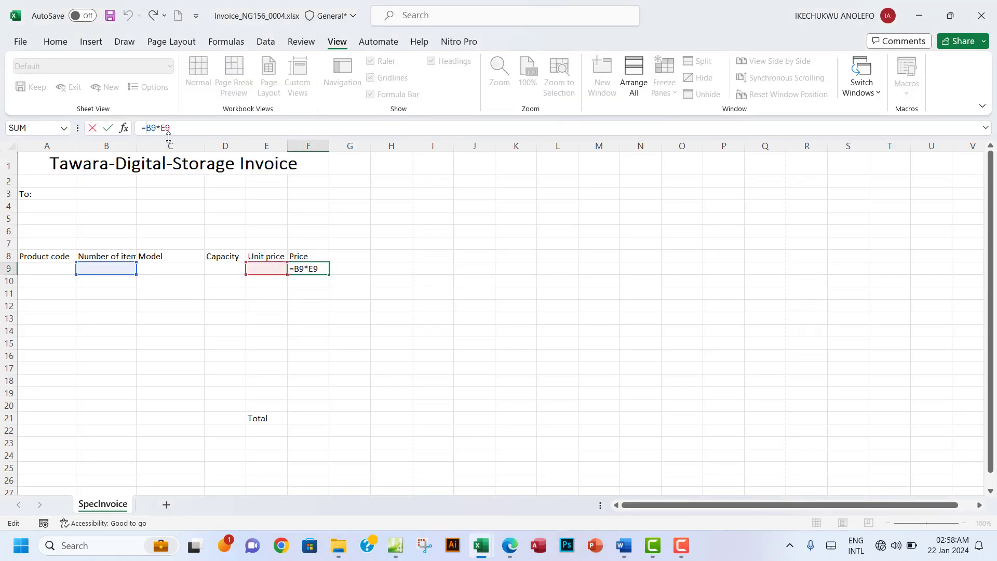
type("IF")
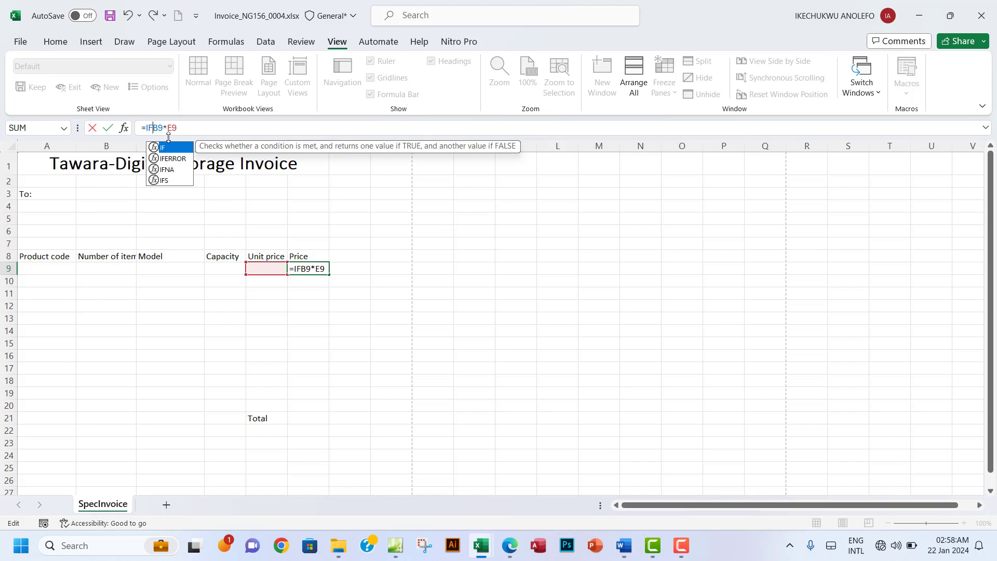
type("(")
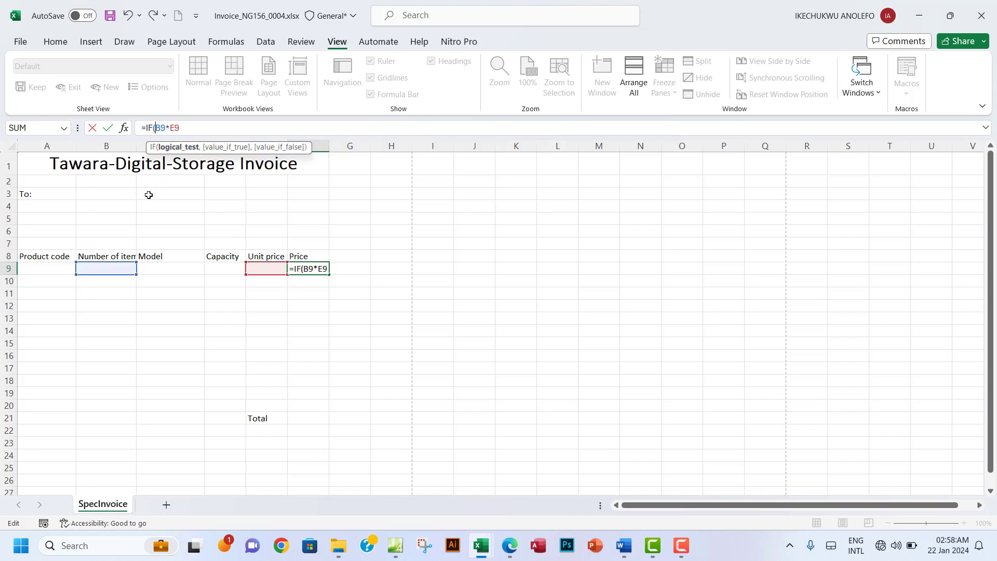
left_click(116, 269)
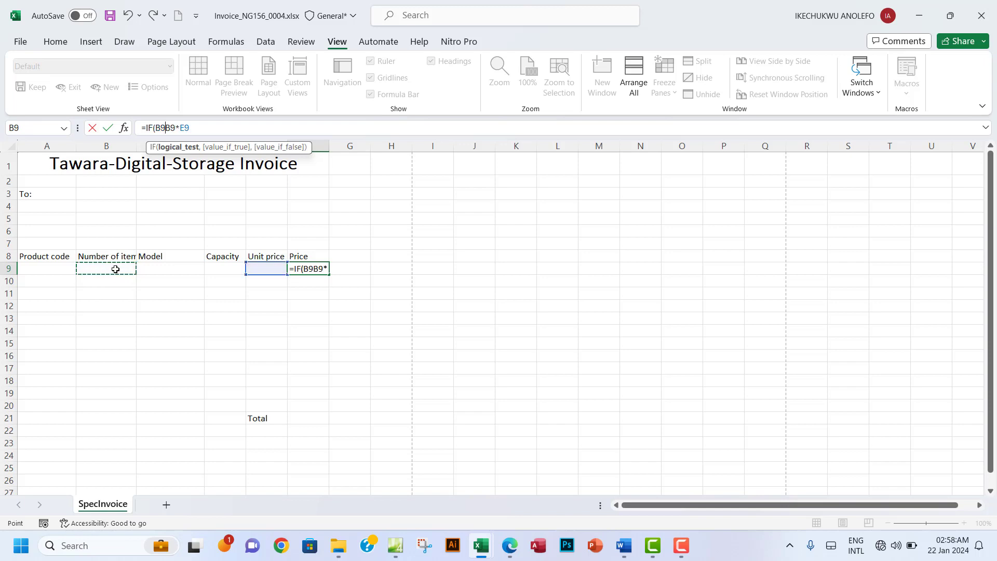
type("=")
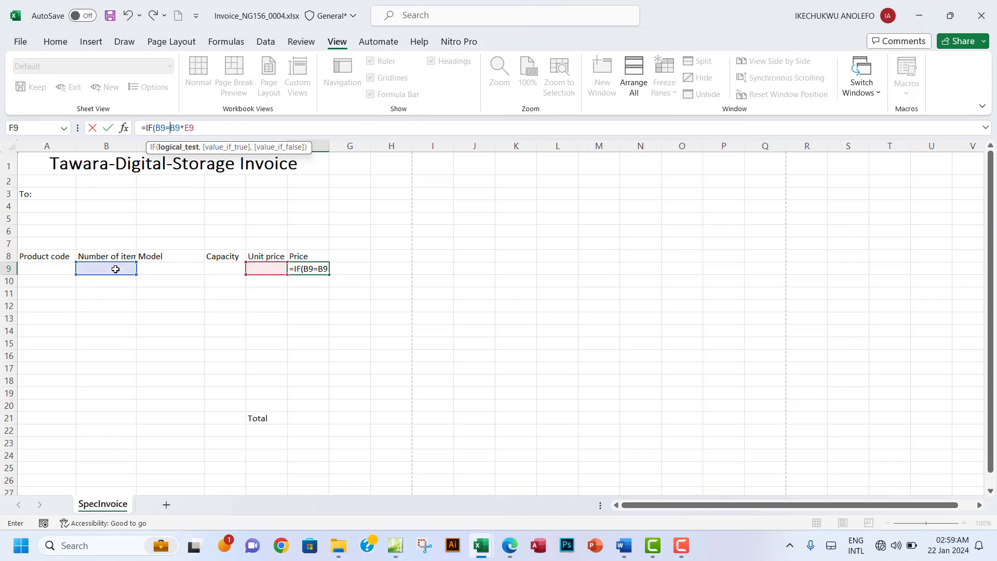
type("\"\",")
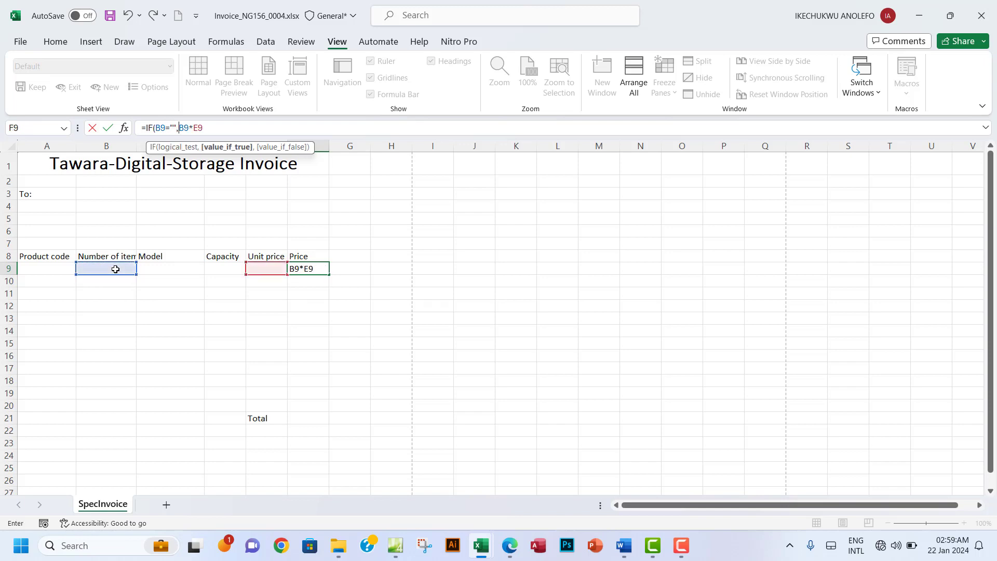
type("\"\",")
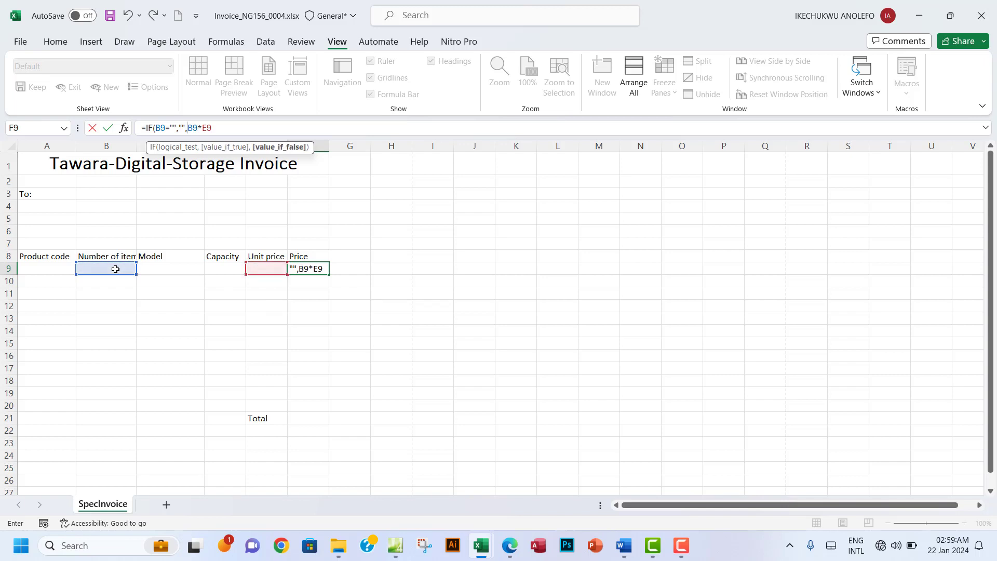
left_click(196, 130)
left_click_drag(214, 131, 189, 129)
left_click(228, 129)
type(")")
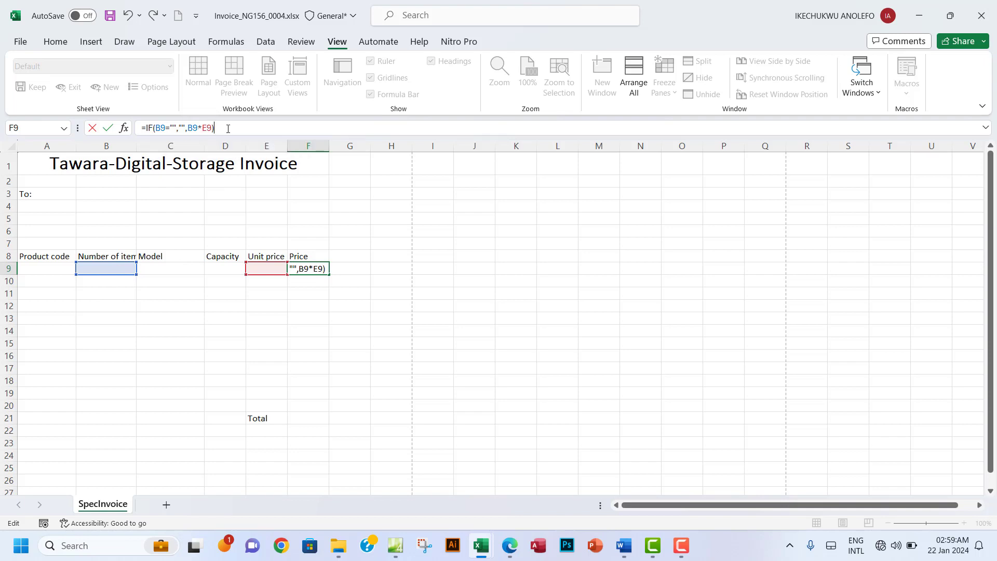
key("Return")
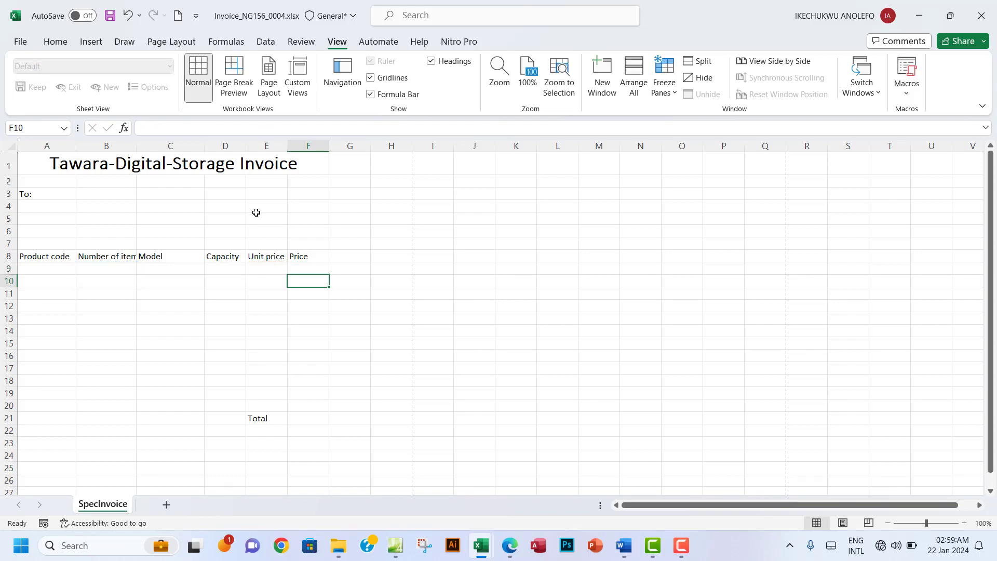
Step: Check F9's new IF formula without changing it, then switch back to the exam paper
left_click(316, 268)
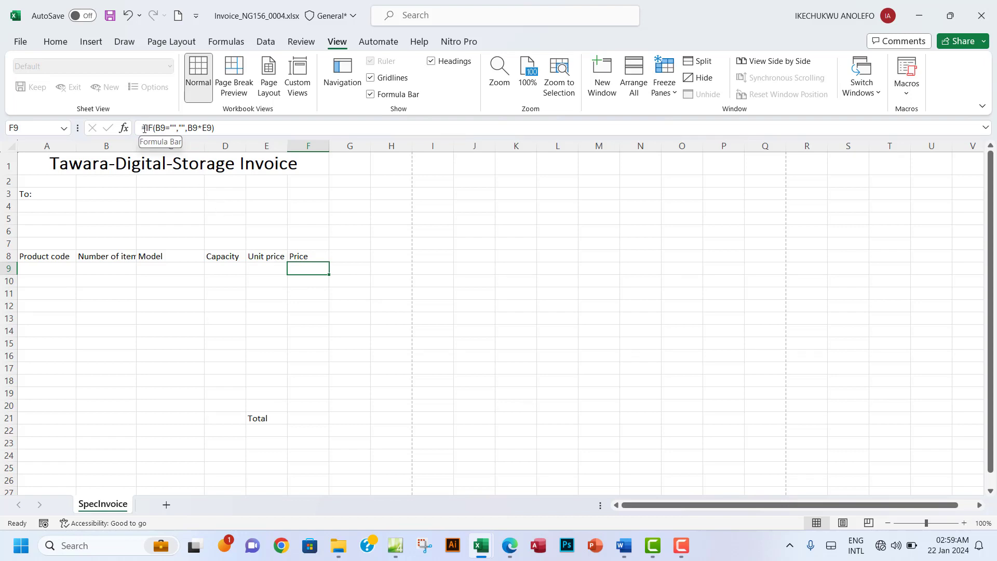
left_click_drag(142, 128, 161, 130)
key("Escape")
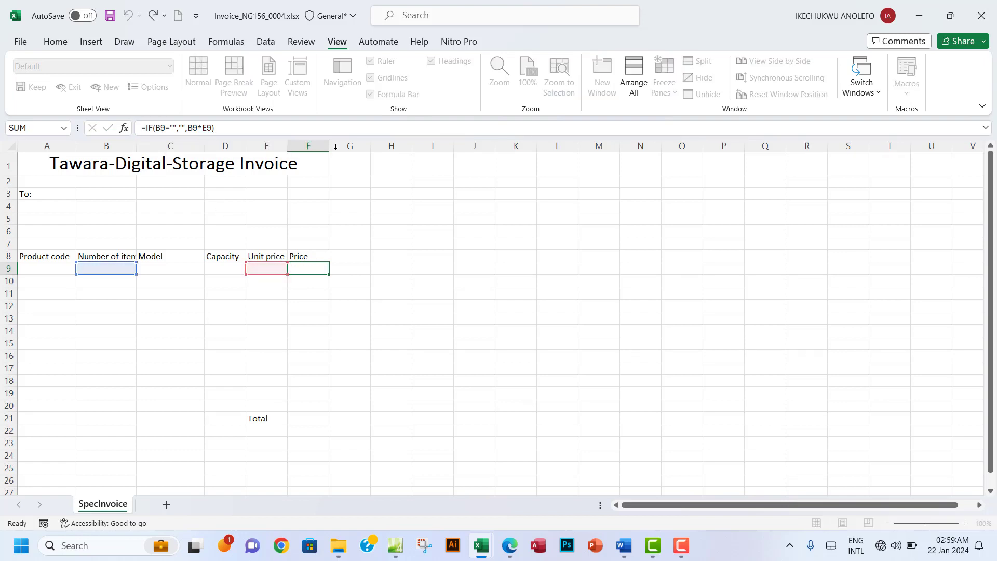
left_click(509, 545)
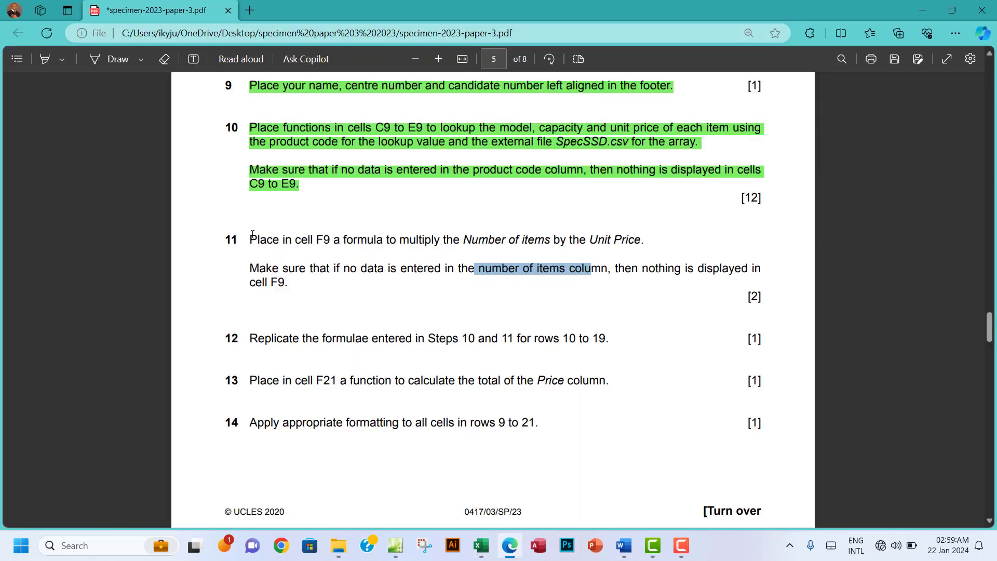
left_click_drag(253, 234, 309, 276)
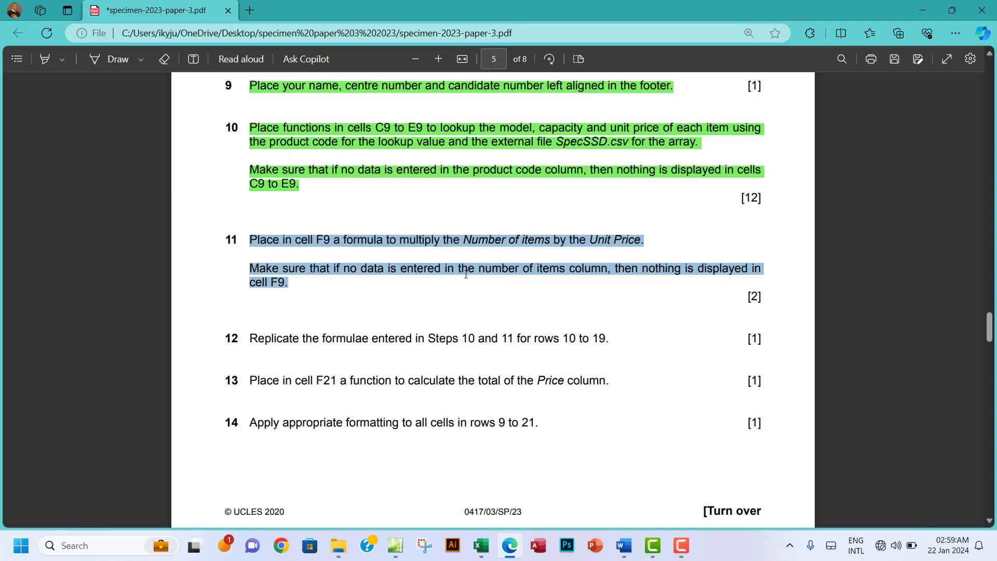
scroll(466, 274, "down", 3)
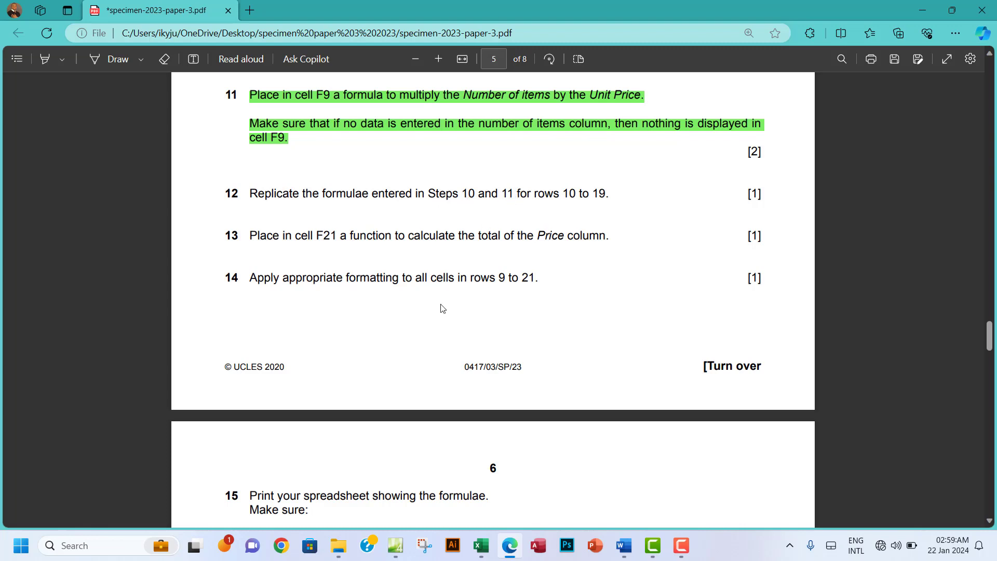
Step: Fill the Model and Capacity lookup formulas from C9 and D9 down to row 19
mouse_move(482, 554)
left_click(421, 501)
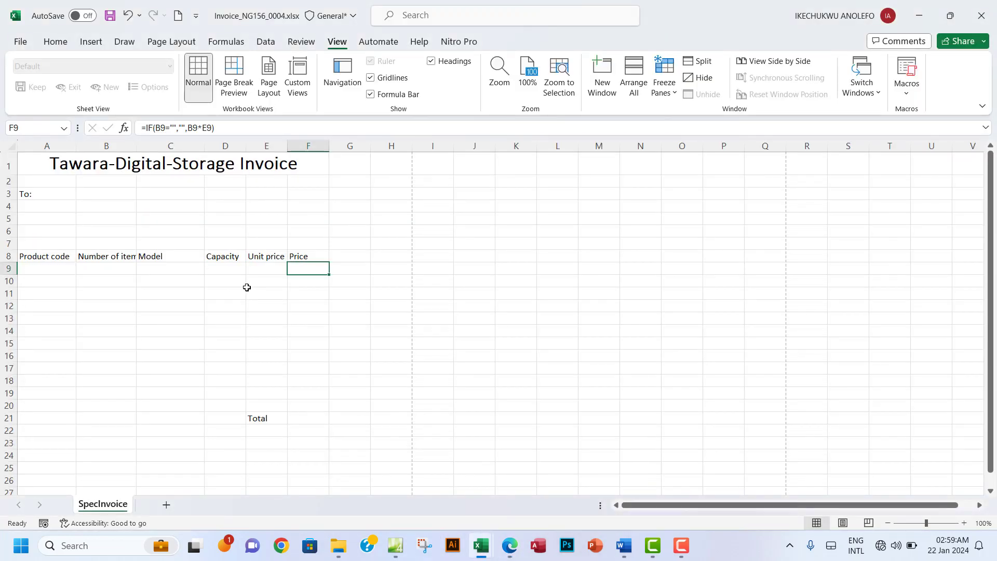
left_click(160, 270)
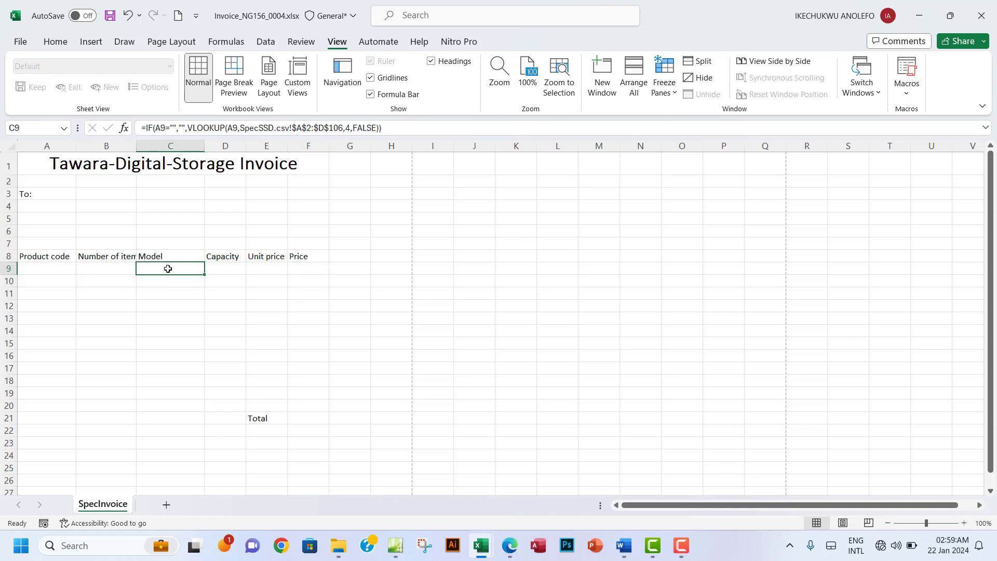
left_click_drag(206, 276, 197, 396)
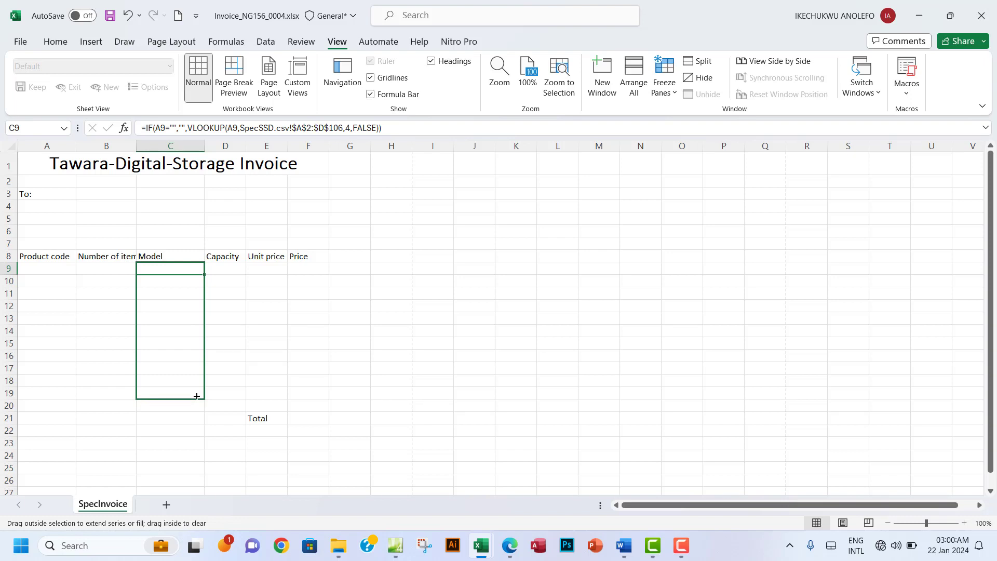
left_click_drag(197, 396, 197, 397)
left_click(171, 394)
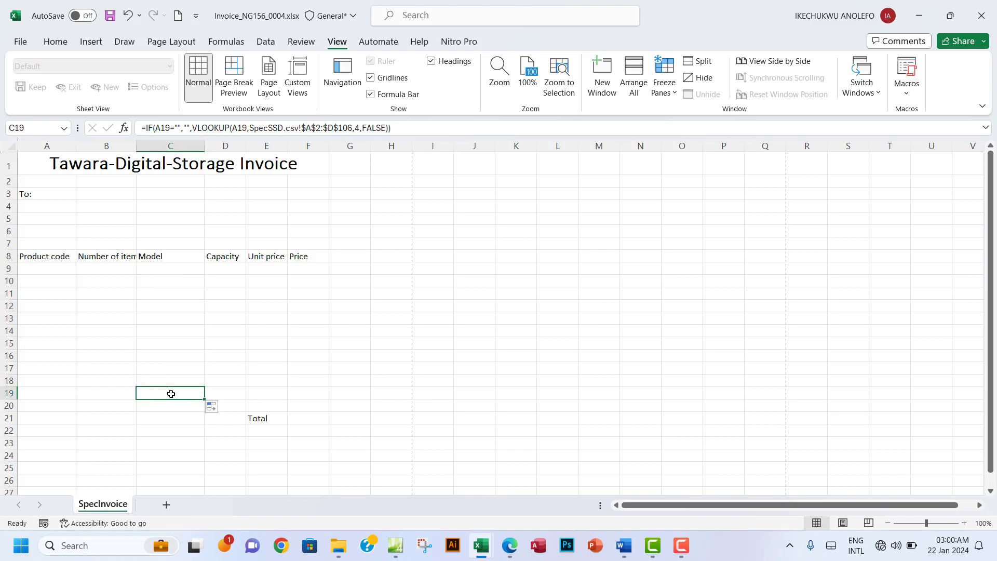
left_click(225, 270)
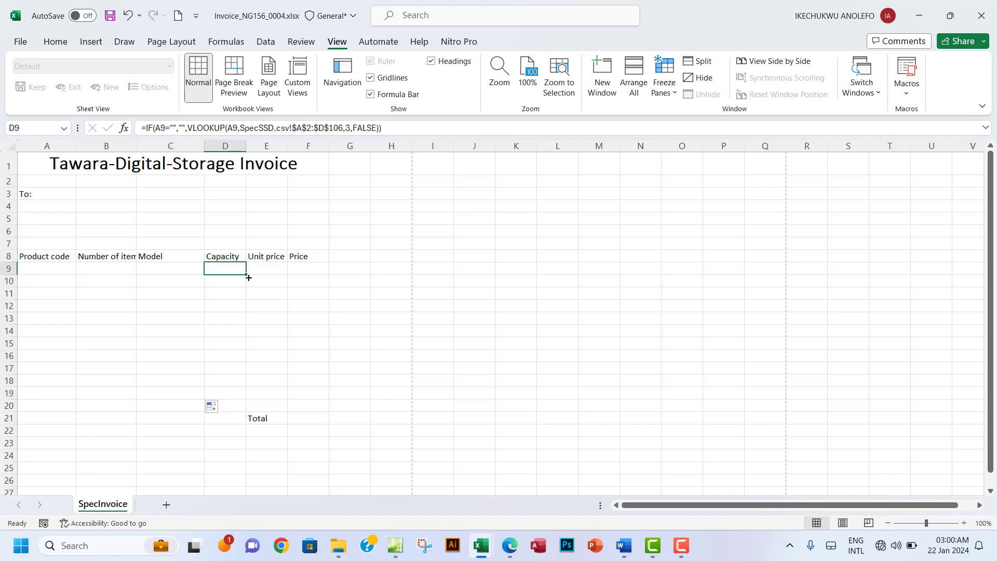
left_click_drag(249, 274, 238, 395)
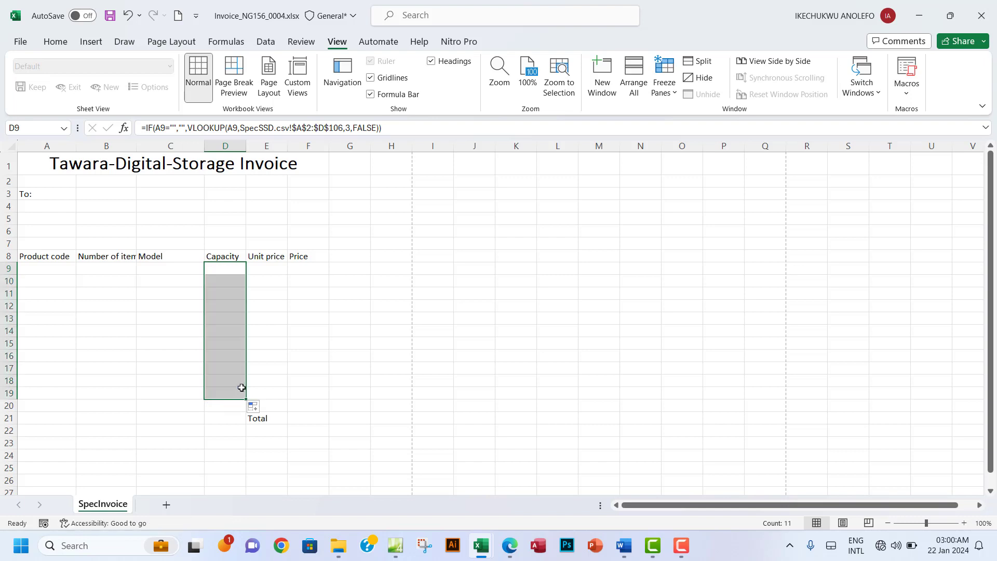
Step: Fill the Unit price and Price formulas from E9 and F9 down to row 19
left_click(267, 269)
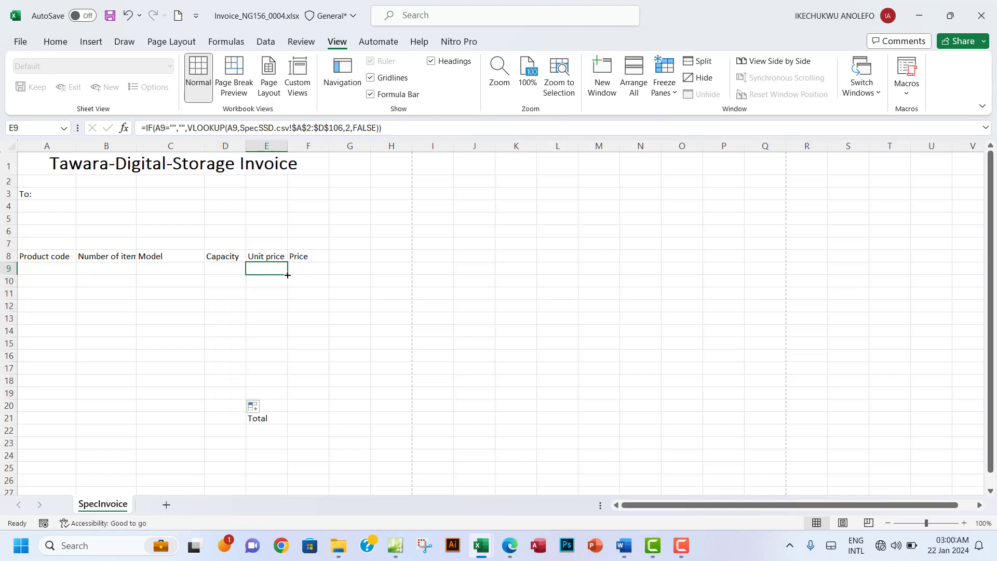
left_click_drag(284, 278, 278, 396)
left_click(271, 394)
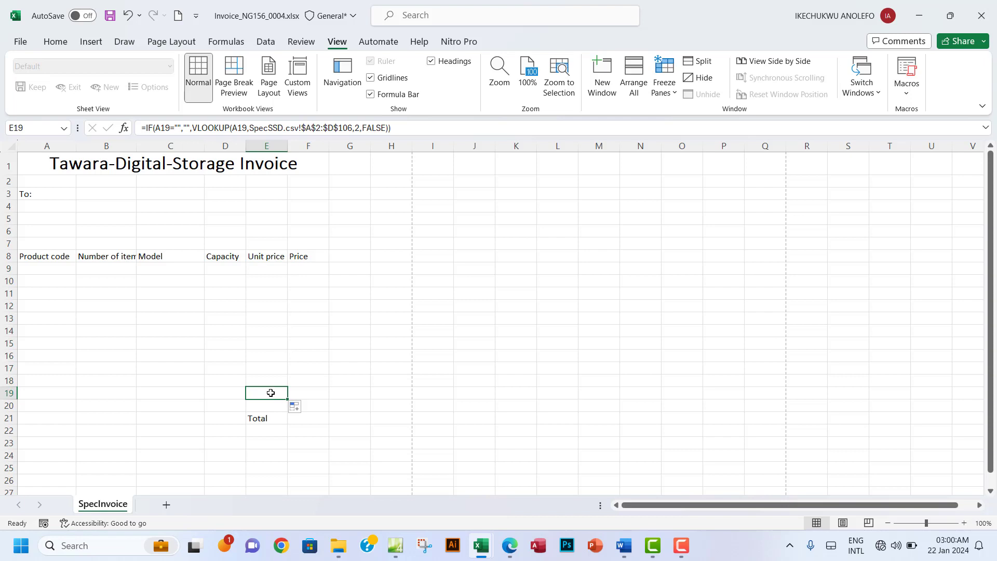
left_click(300, 269)
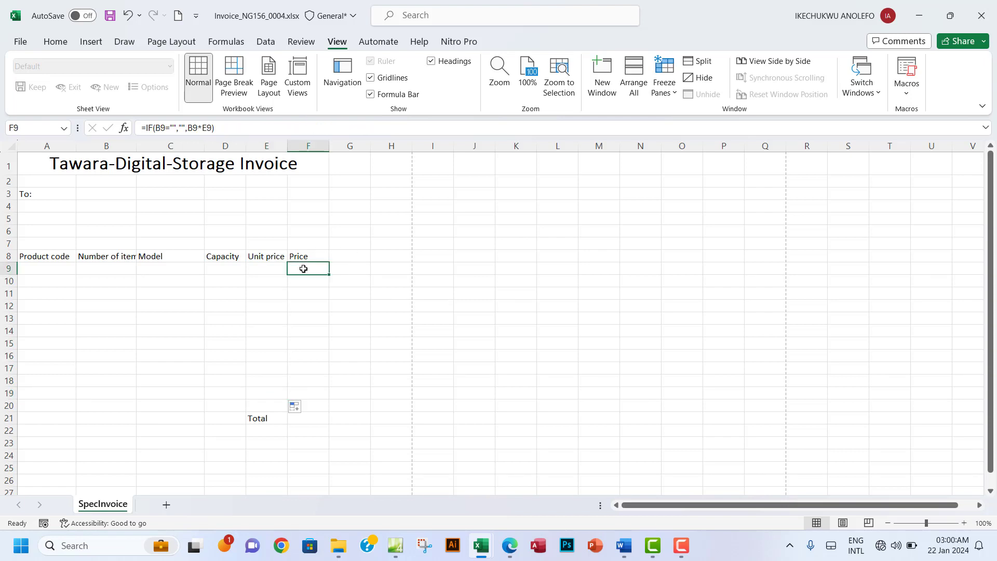
left_click_drag(329, 275, 314, 391)
left_click(313, 391)
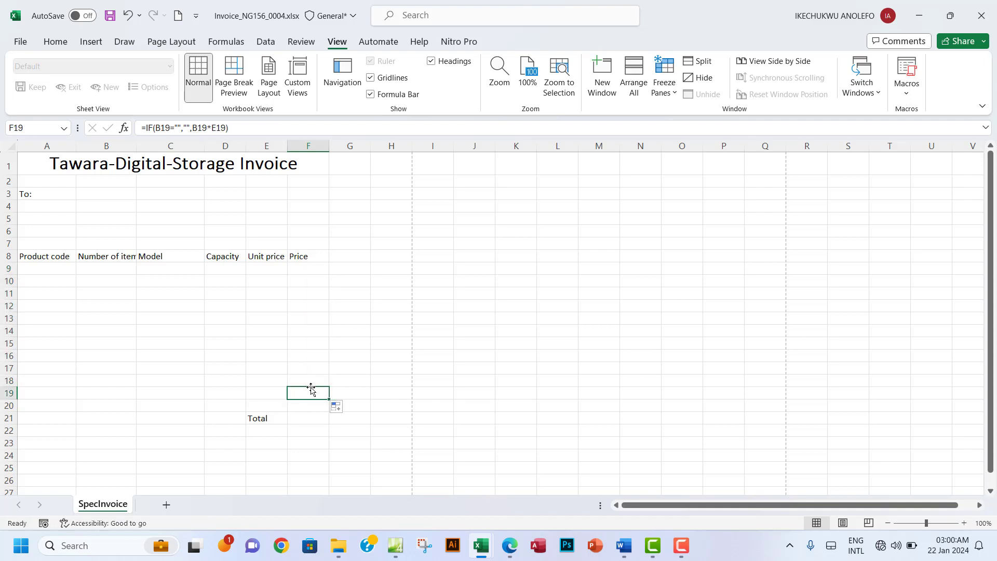
Step: Highlight step 12's wording green in the specimen paper, then move on to step 13
left_click(511, 552)
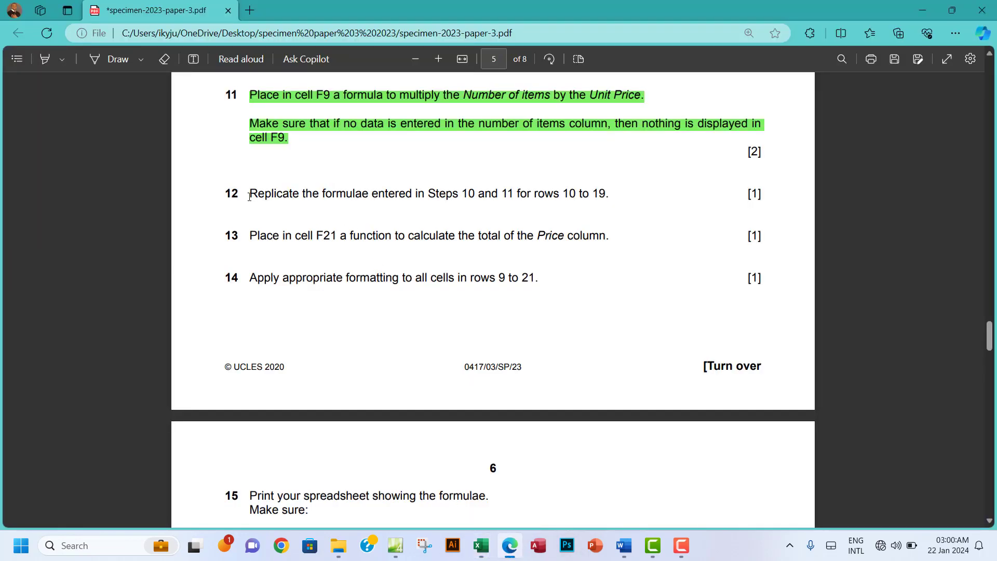
left_click_drag(249, 193, 617, 194)
mouse_move(715, 107)
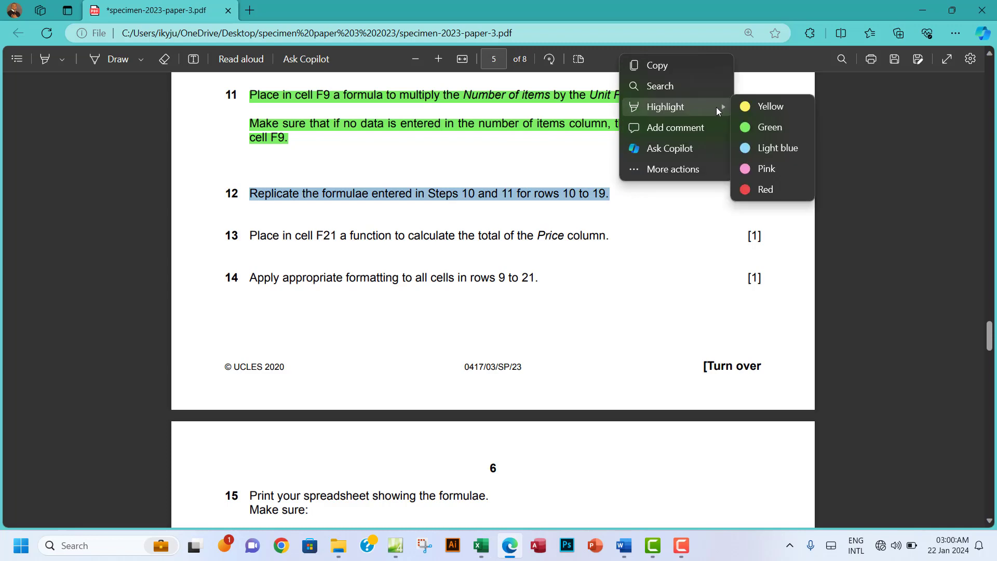
left_click(774, 127)
scroll(454, 285, "down", 1)
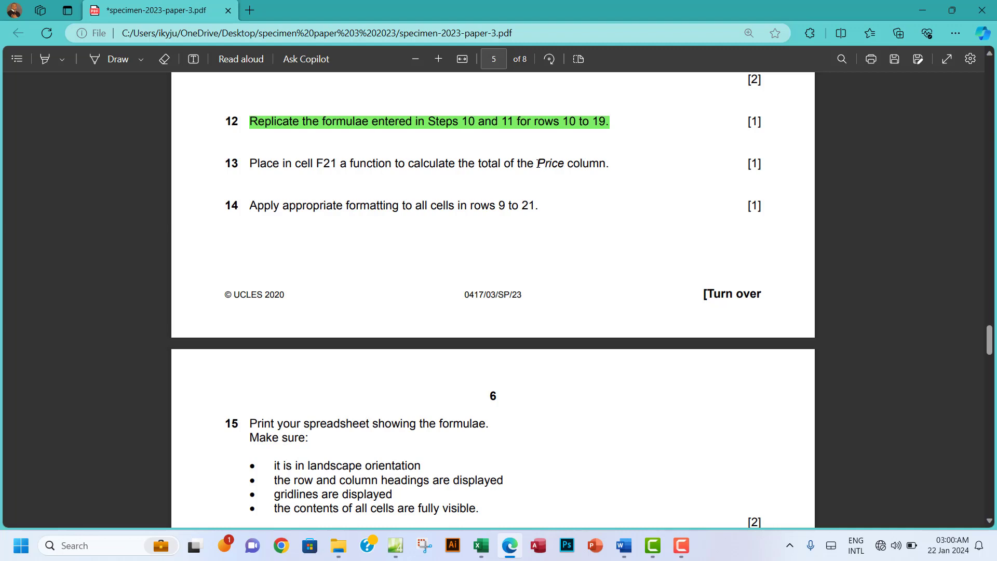
left_click_drag(540, 164, 602, 173)
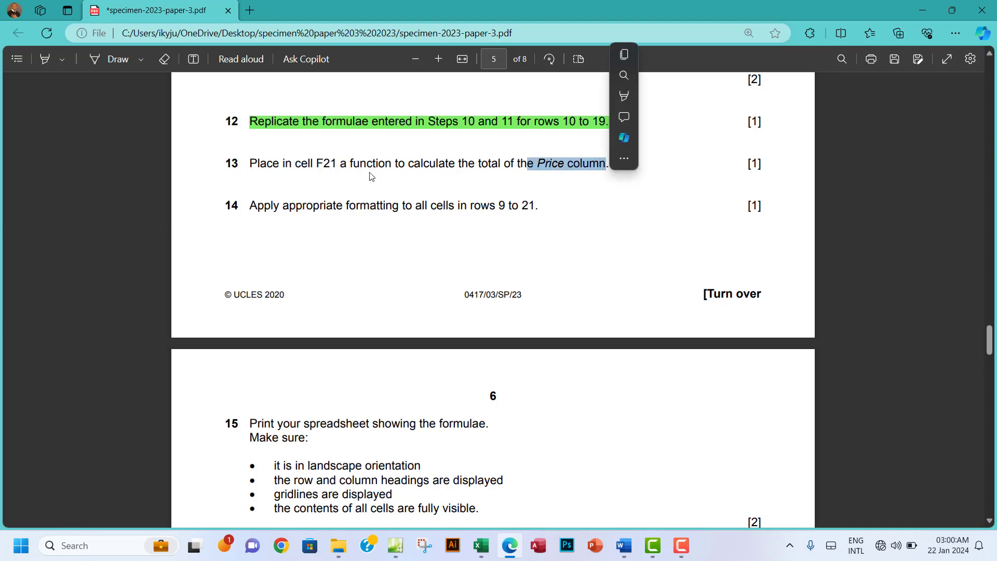
Step: Return to the invoice workbook and paste into the Total cell F21
left_click(321, 165)
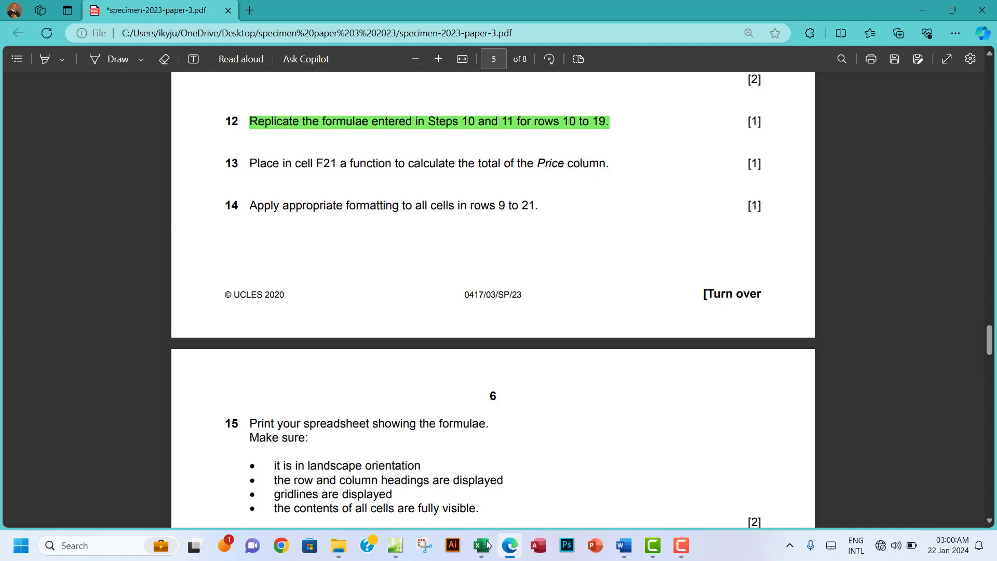
mouse_move(487, 552)
left_click(411, 501)
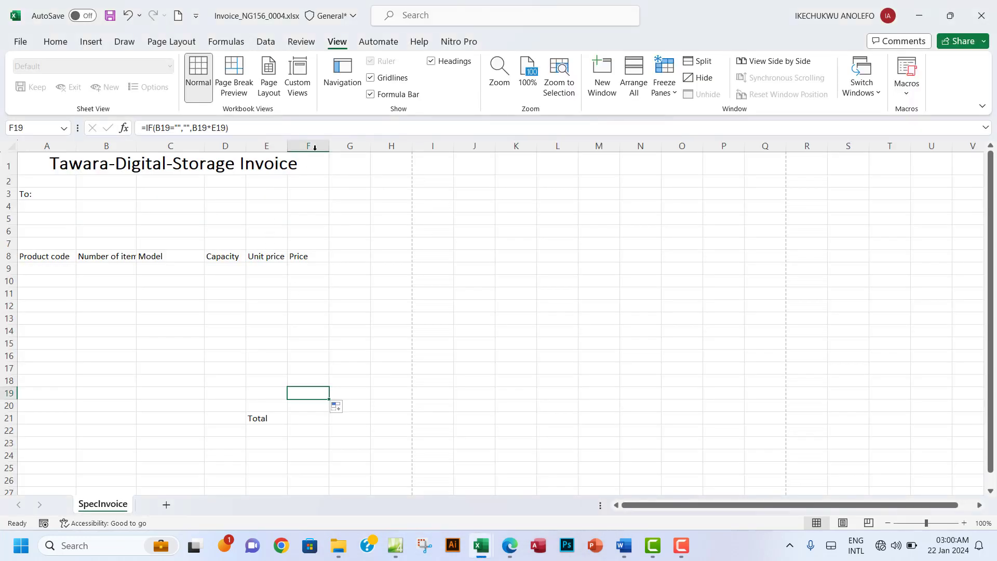
left_click(301, 418)
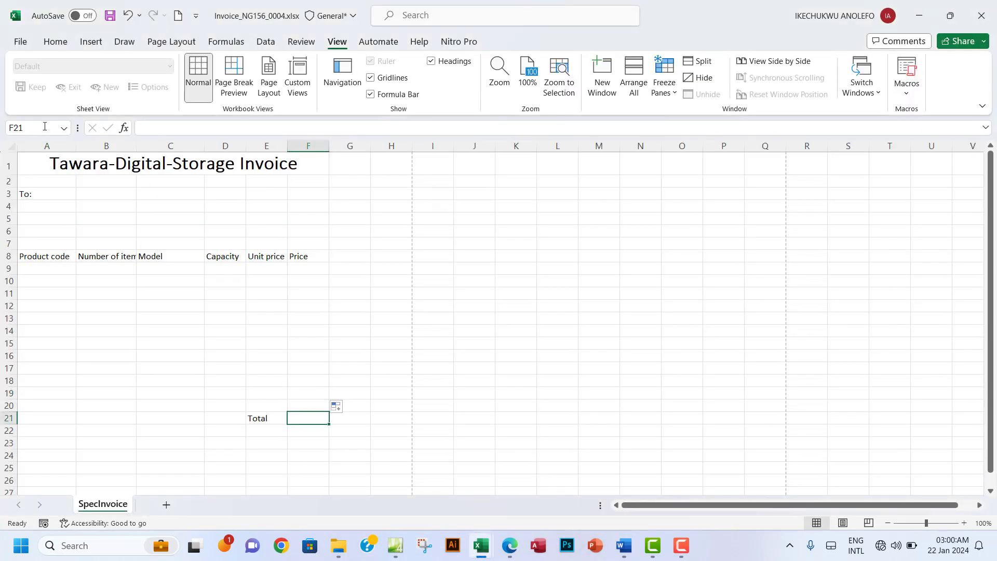
left_click(20, 128)
left_click(311, 421)
key("ctrl+v")
Step: Recheck the exam paper, review the Price cells F9:F19, and select F21
left_click(510, 548)
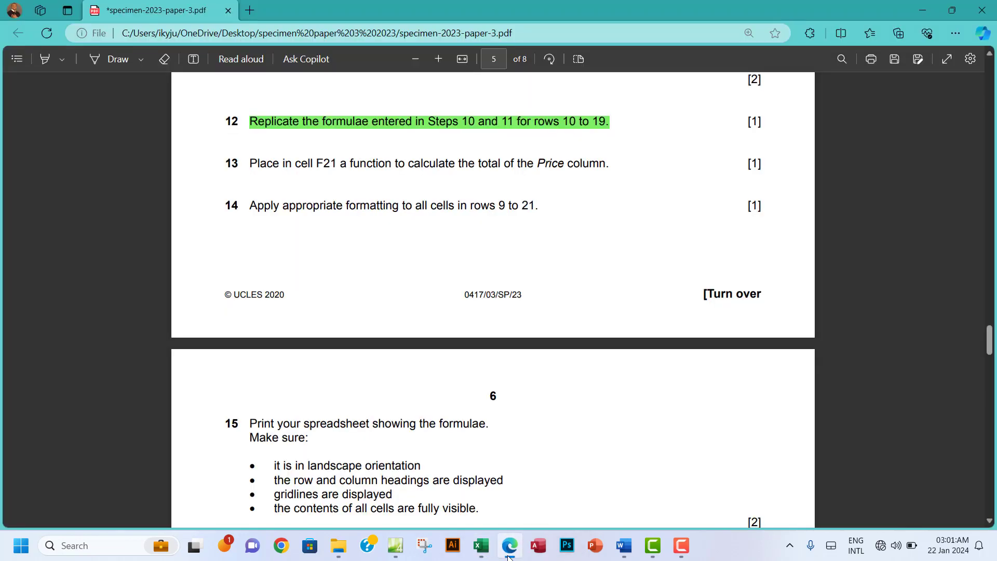
left_click(508, 552)
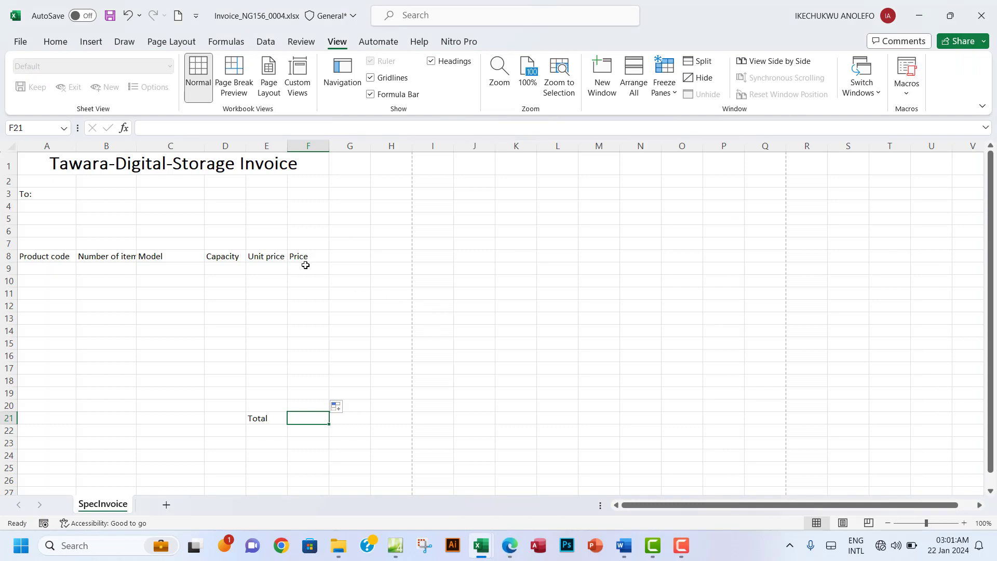
left_click_drag(306, 265, 312, 390)
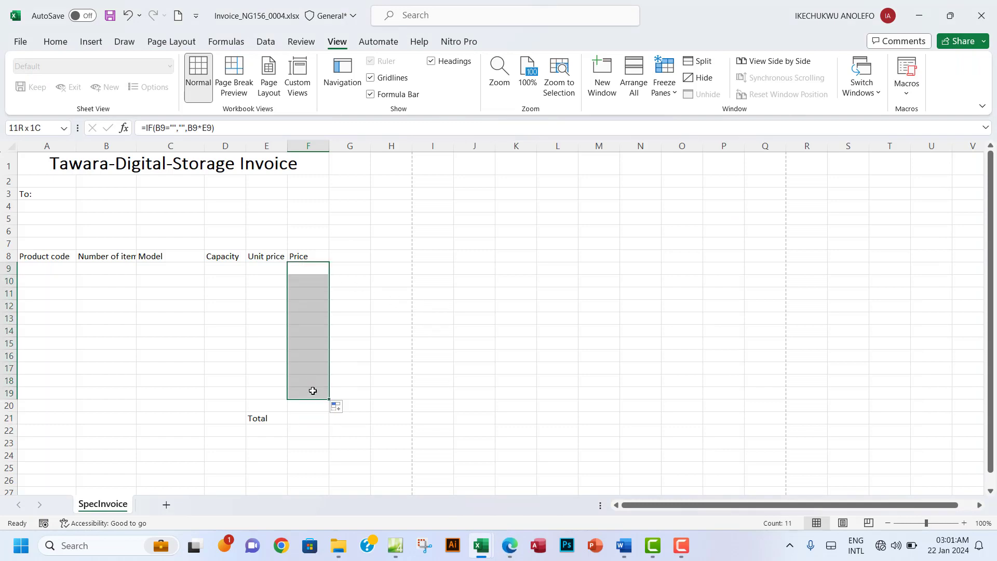
left_click(312, 390)
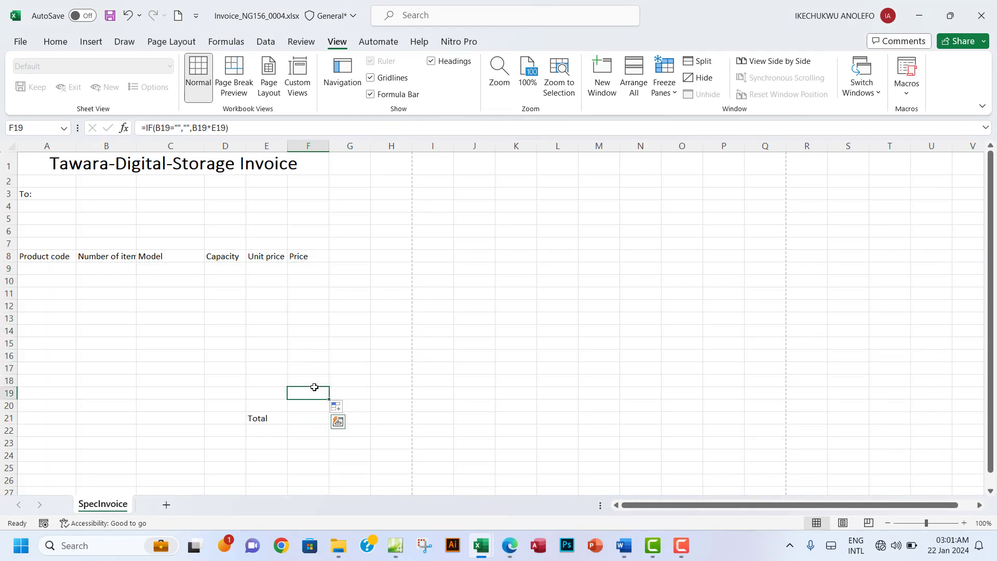
left_click(304, 420)
Step: Enter =SUM(F9:F19) in the Total cell F21, then go back to the specimen paper
type("=SUM")
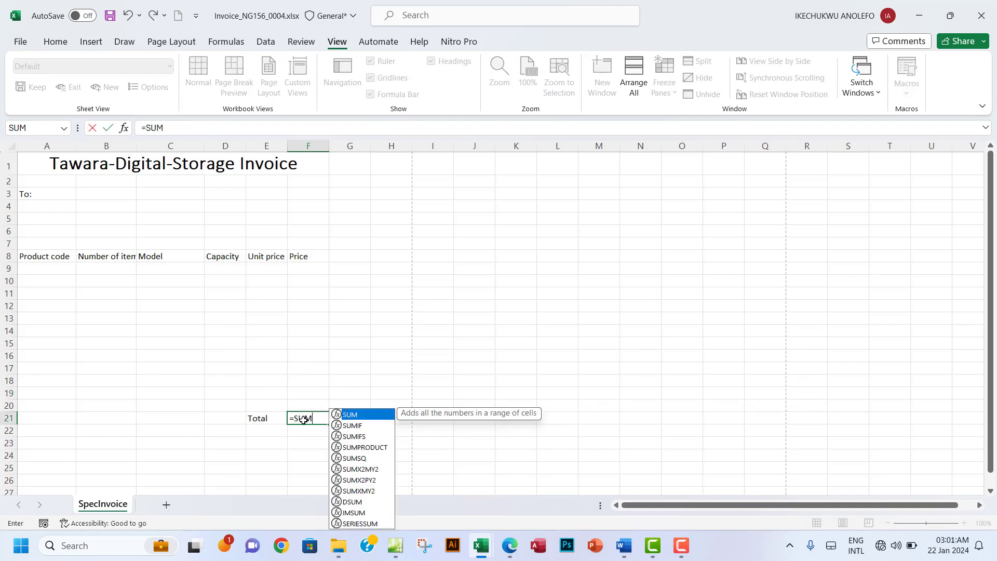
type("(")
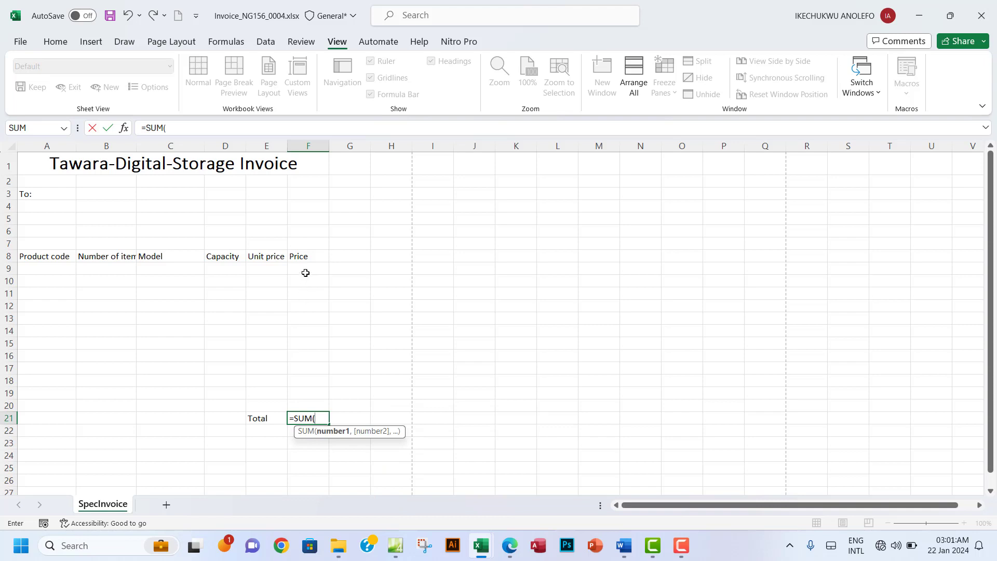
left_click_drag(302, 268, 302, 399)
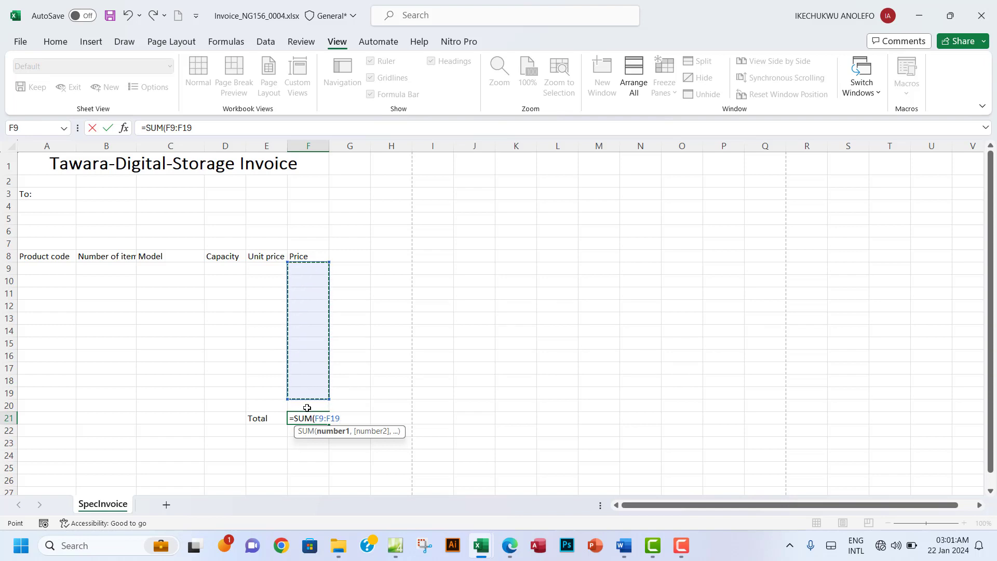
type(")")
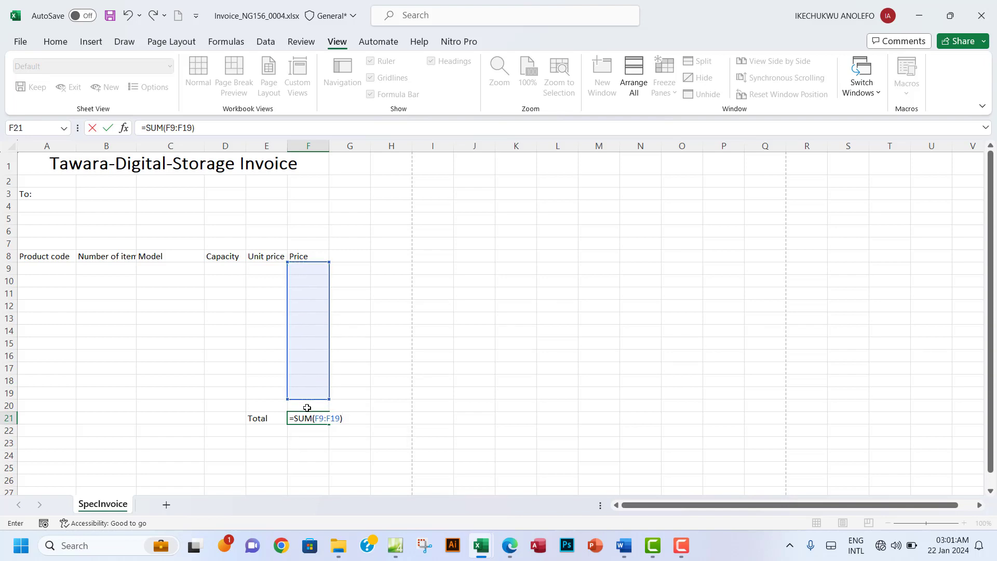
key("Return")
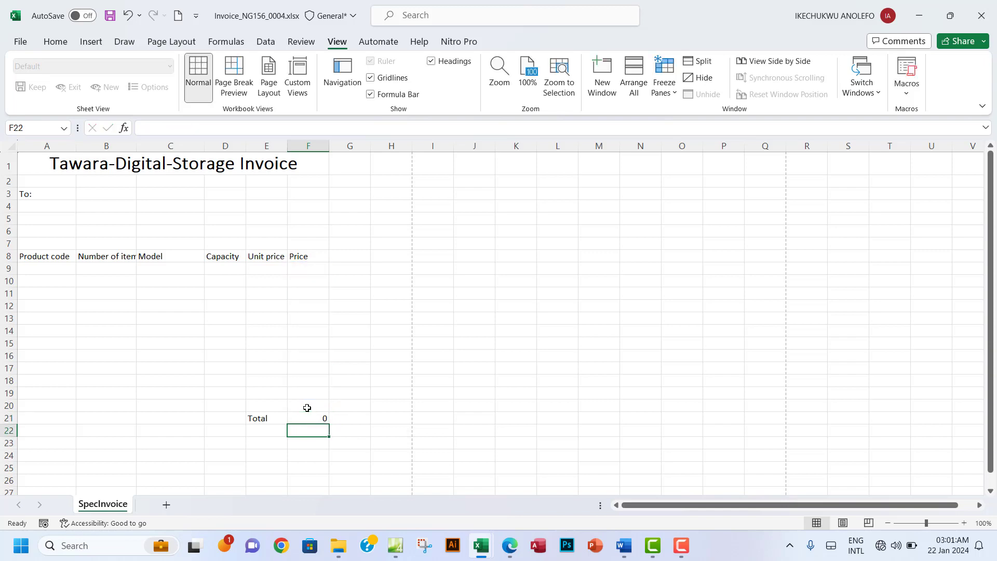
left_click(512, 555)
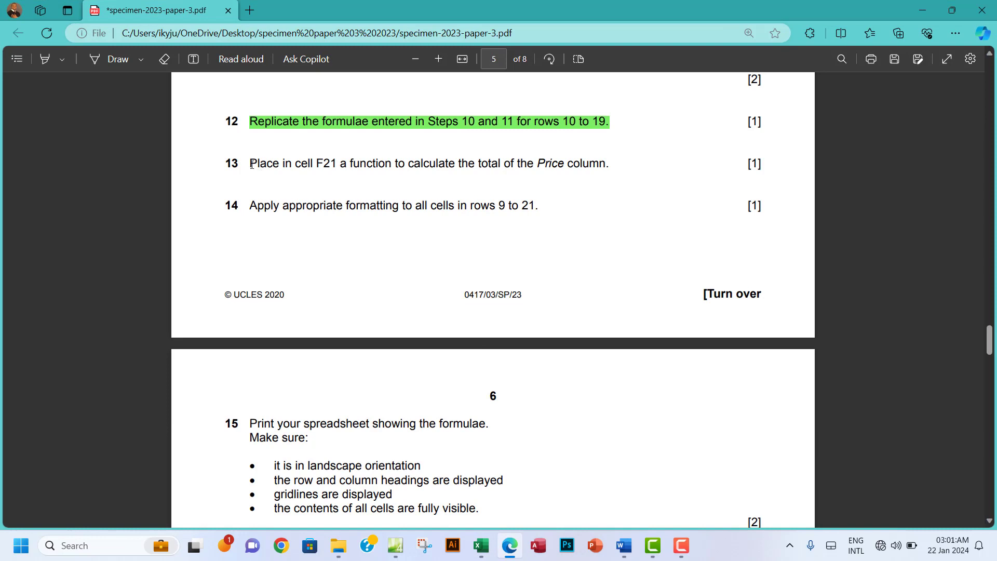
left_click_drag(251, 164, 629, 164)
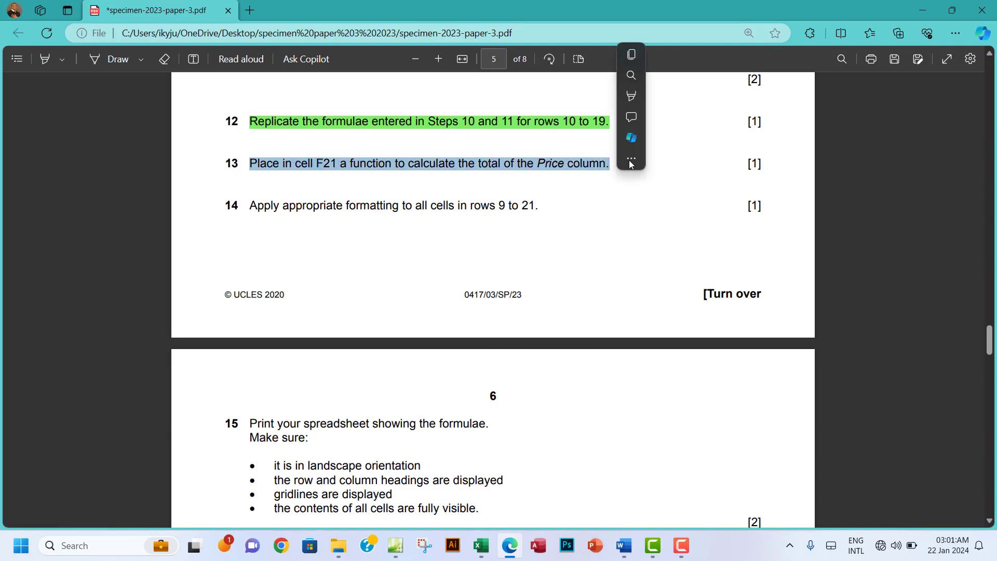
mouse_move(716, 96)
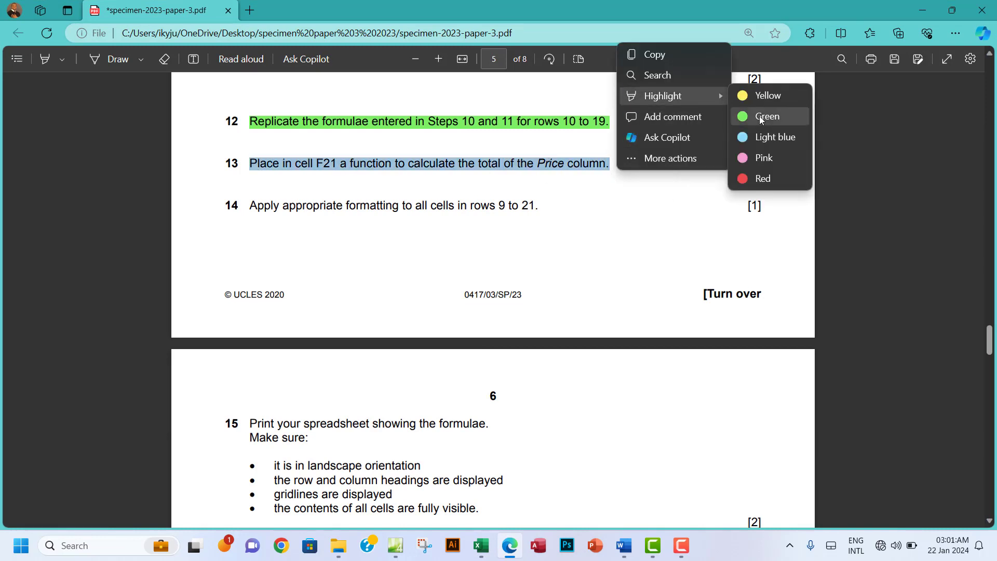
left_click(761, 116)
scroll(409, 218, "down", 2)
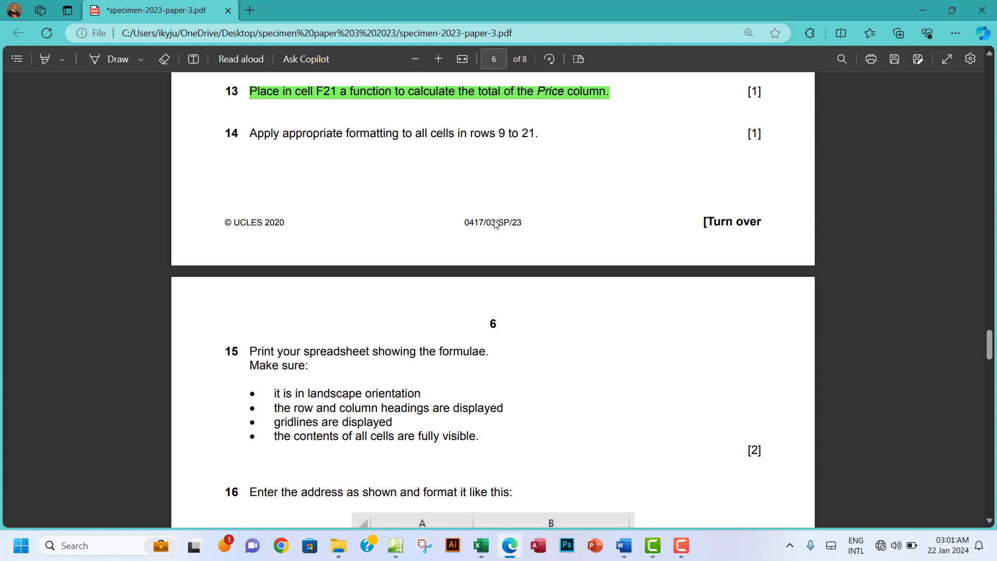
mouse_move(481, 545)
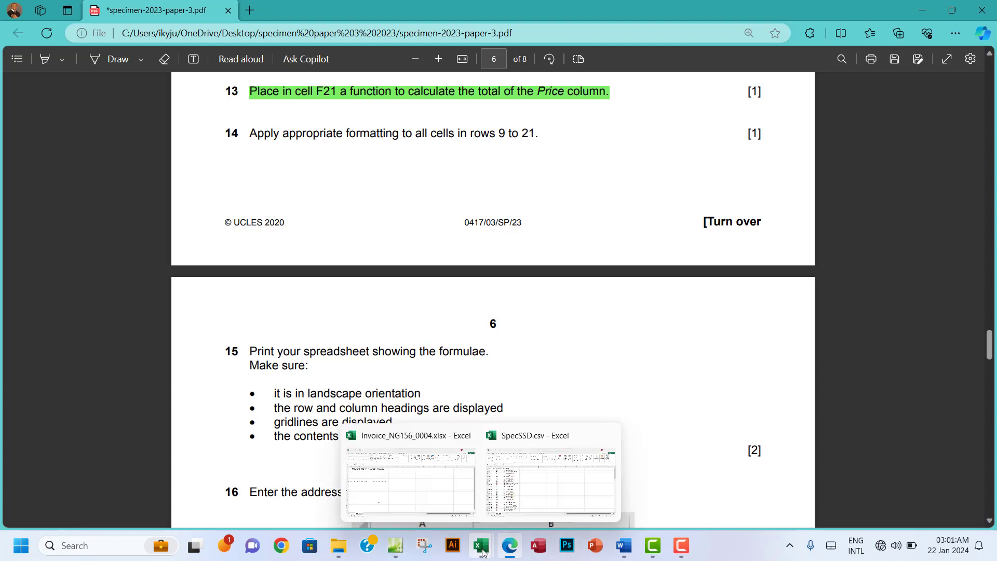
left_click(434, 507)
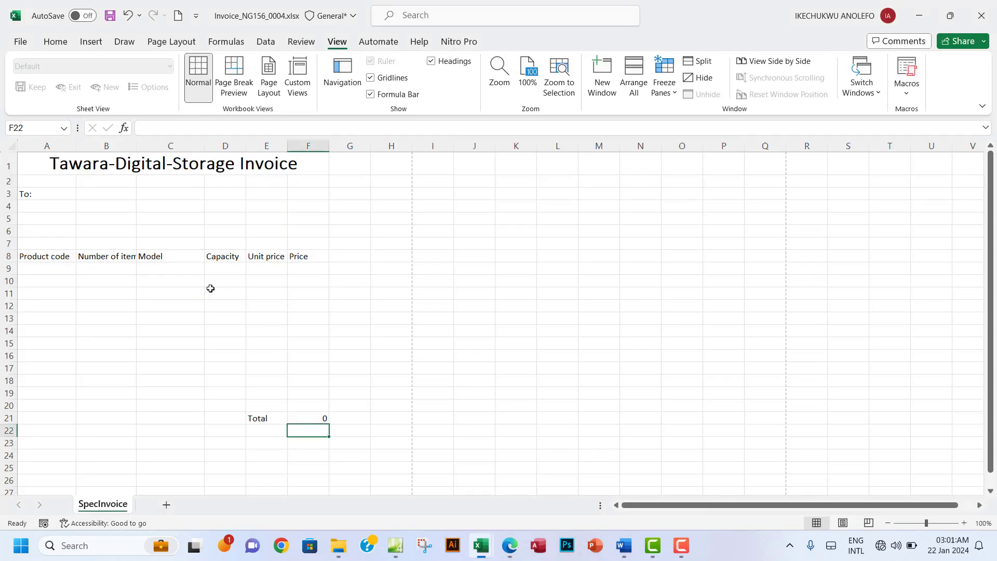
Step: Enter SSD1 in A9 to test the row 9 lookups, check E9's VLOOKUP, then return to the PDF
left_click(50, 270)
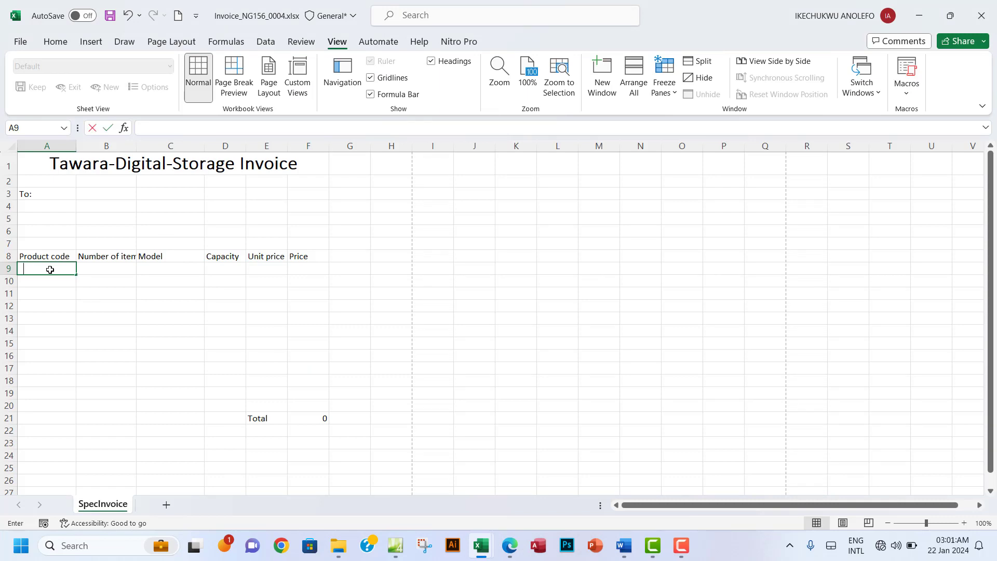
type("SSD1")
left_click(121, 282)
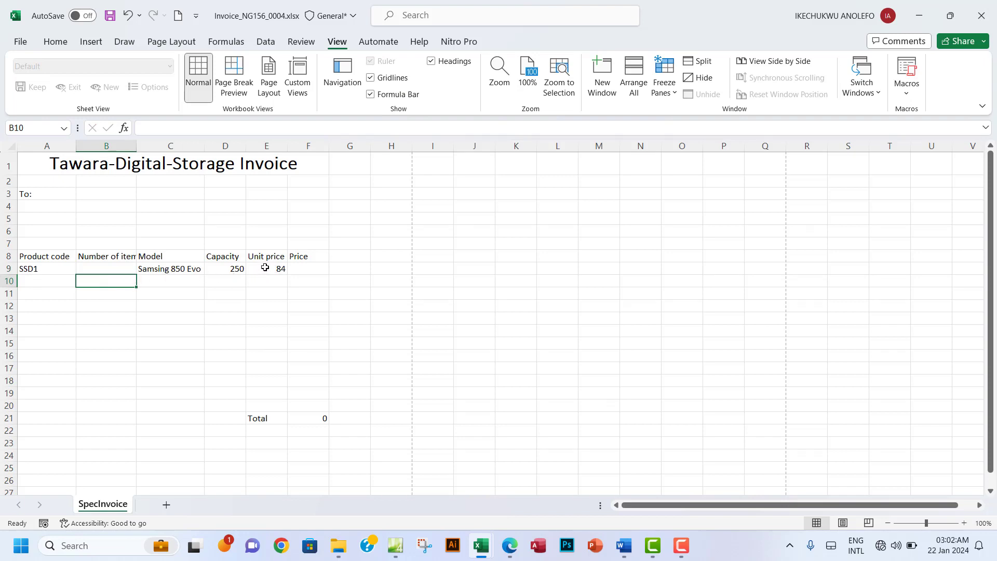
left_click(264, 268)
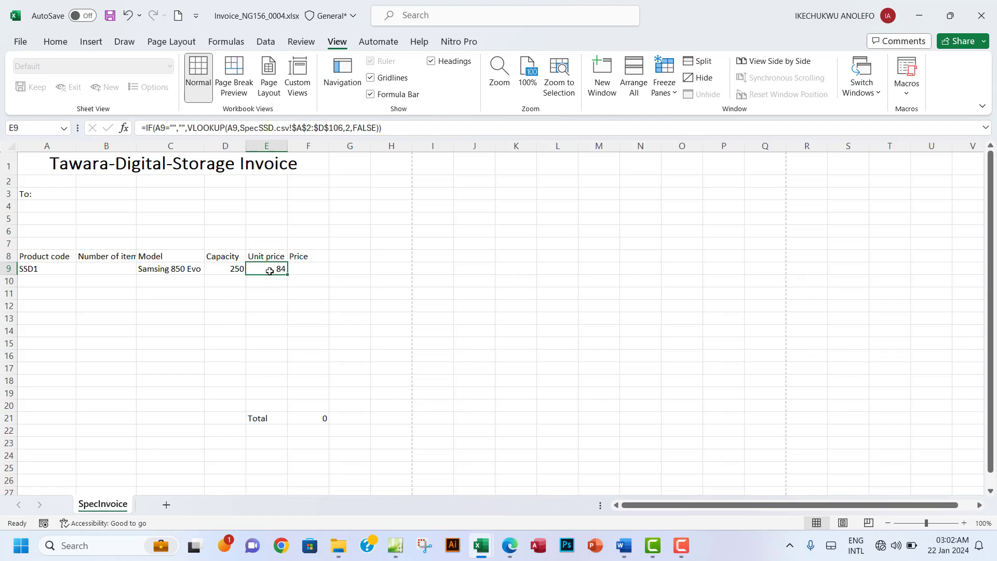
left_click(511, 546)
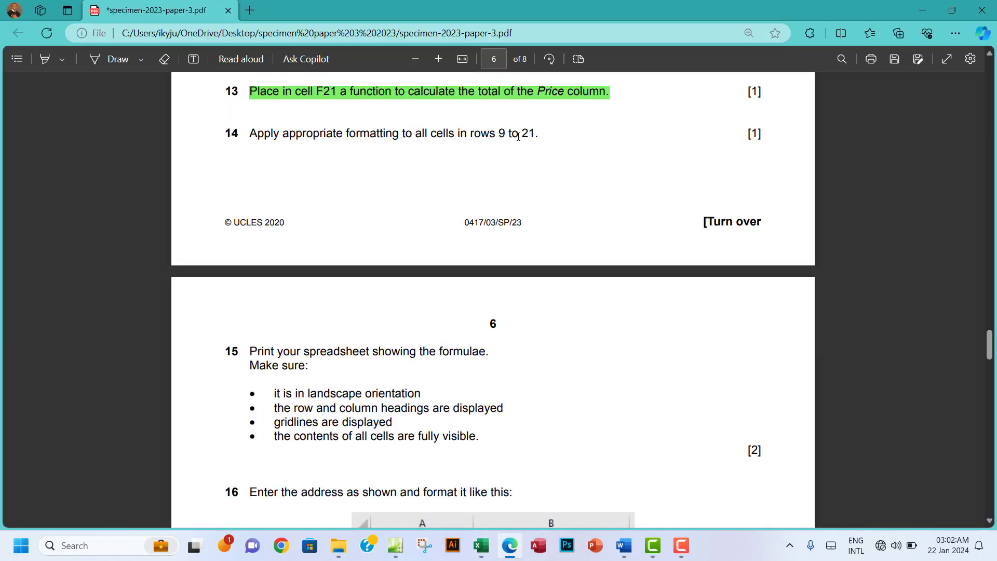
Step: Check question 14's 'rows 9 to 21' wording in the PDF, then delete the SSD1 code from A9
left_click_drag(500, 135, 531, 132)
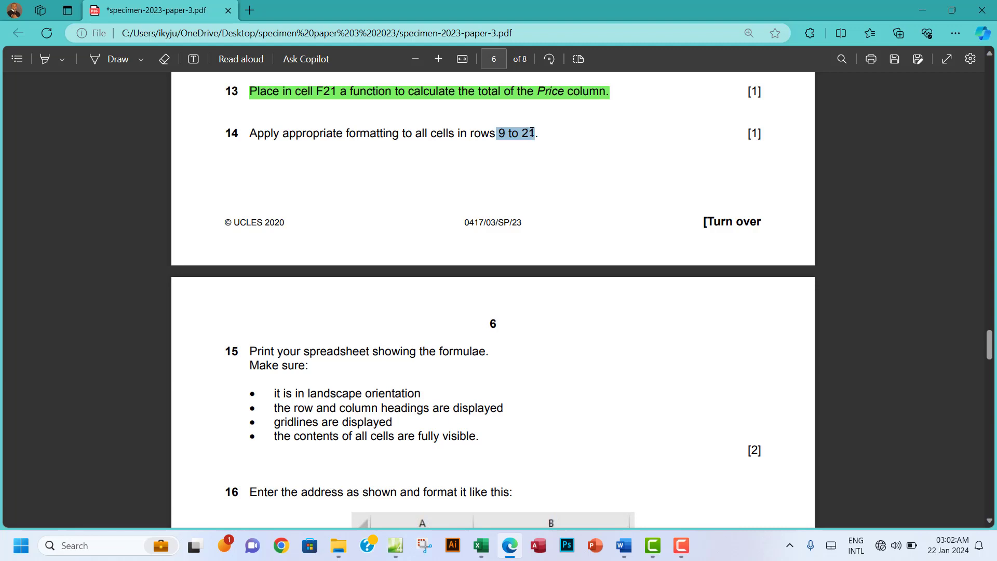
mouse_move(484, 551)
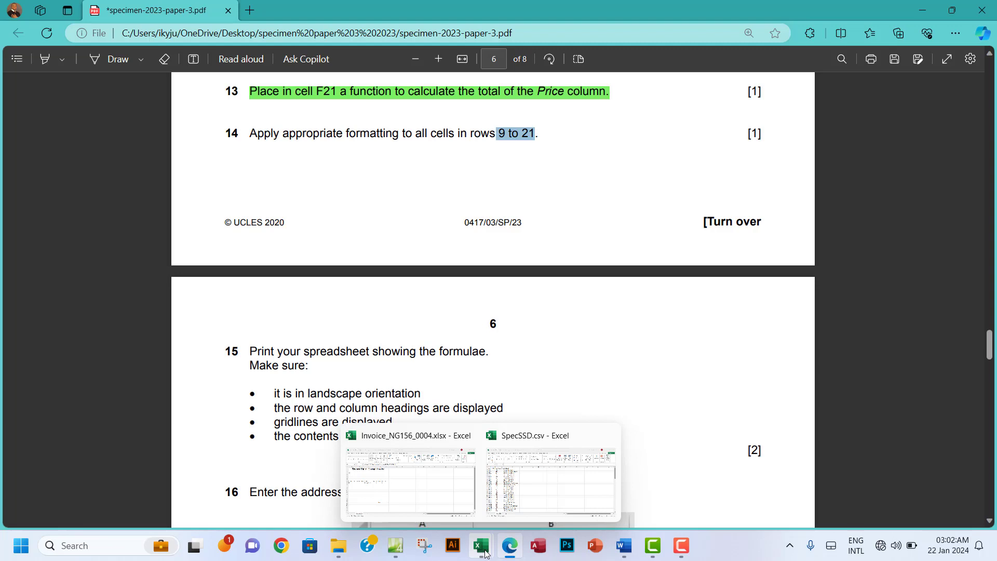
left_click(409, 501)
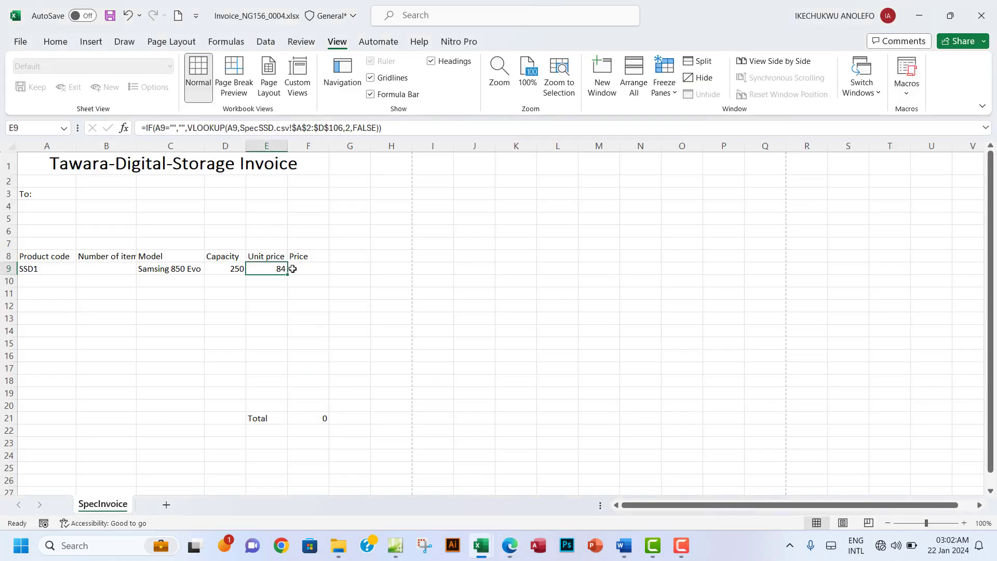
left_click_drag(271, 270, 298, 391)
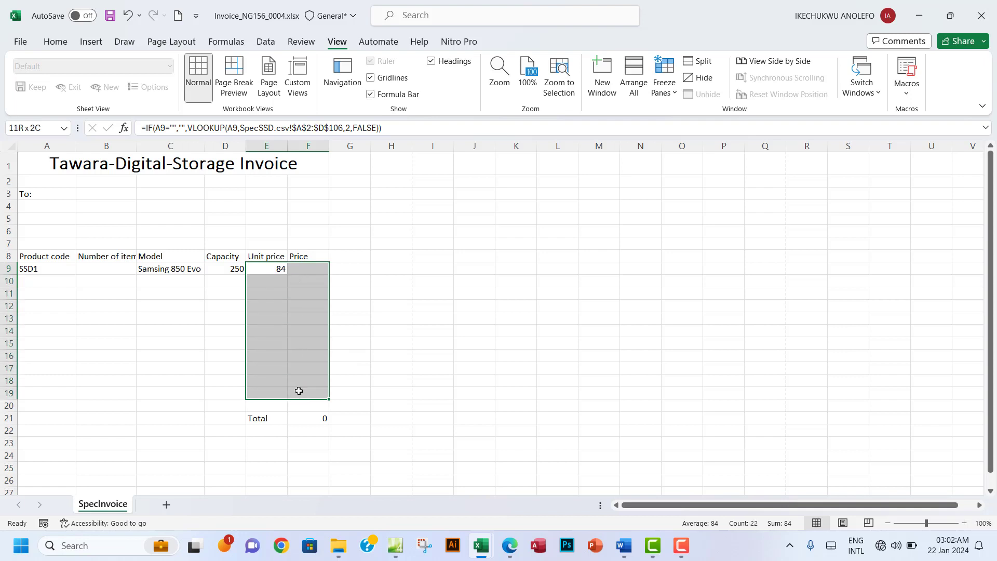
left_click(25, 270)
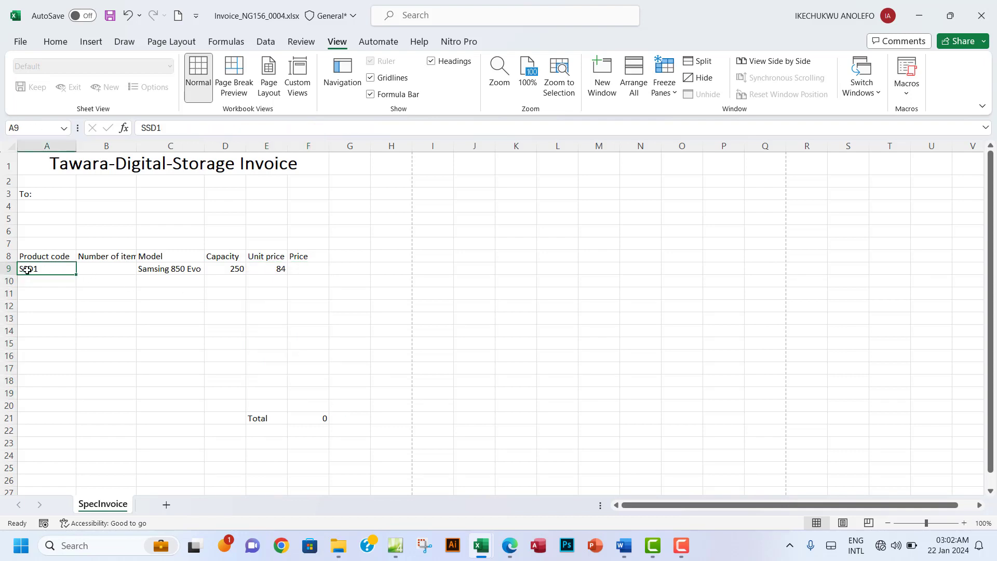
key("Delete")
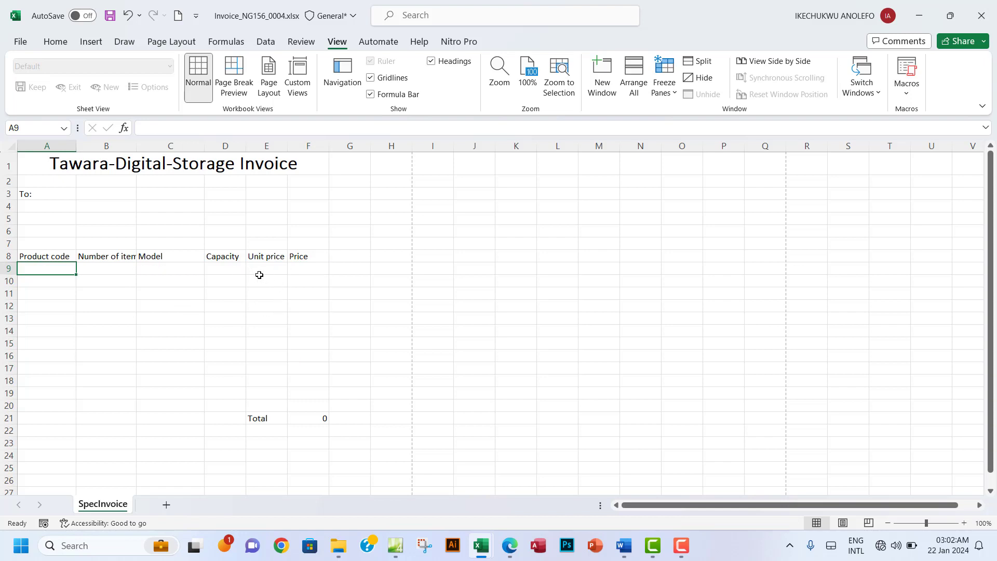
Step: Choose the Currency category in Format Cells for the Unit price and Price cells E9:F19
left_click_drag(256, 269, 316, 388)
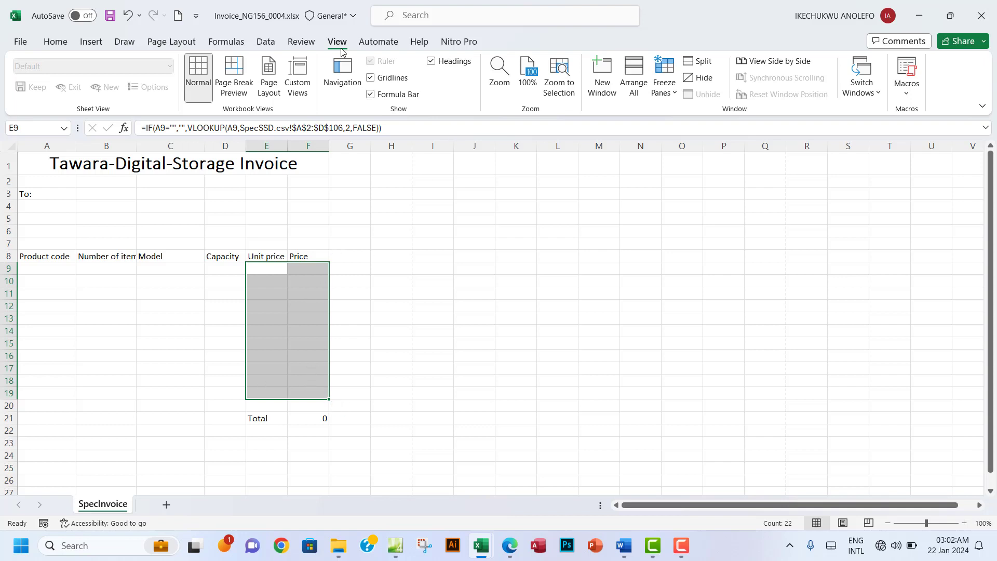
left_click(65, 45)
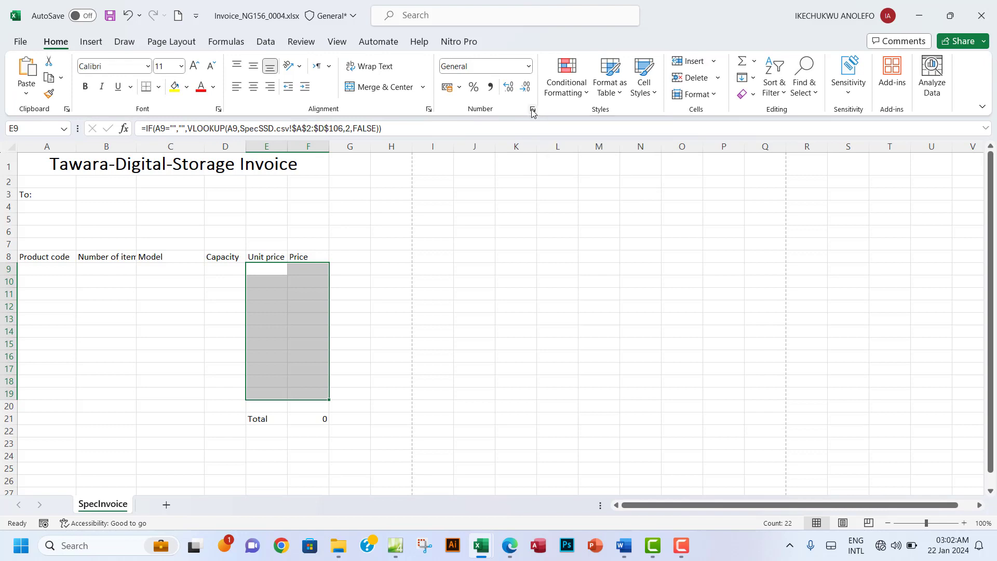
left_click(533, 110)
left_click(215, 125)
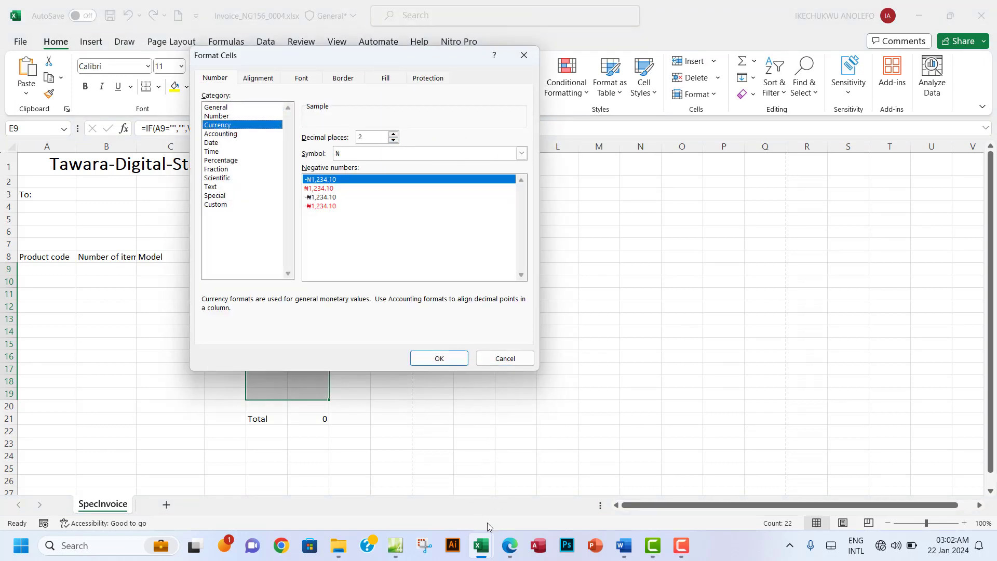
left_click(509, 545)
scroll(379, 250, "up", 10)
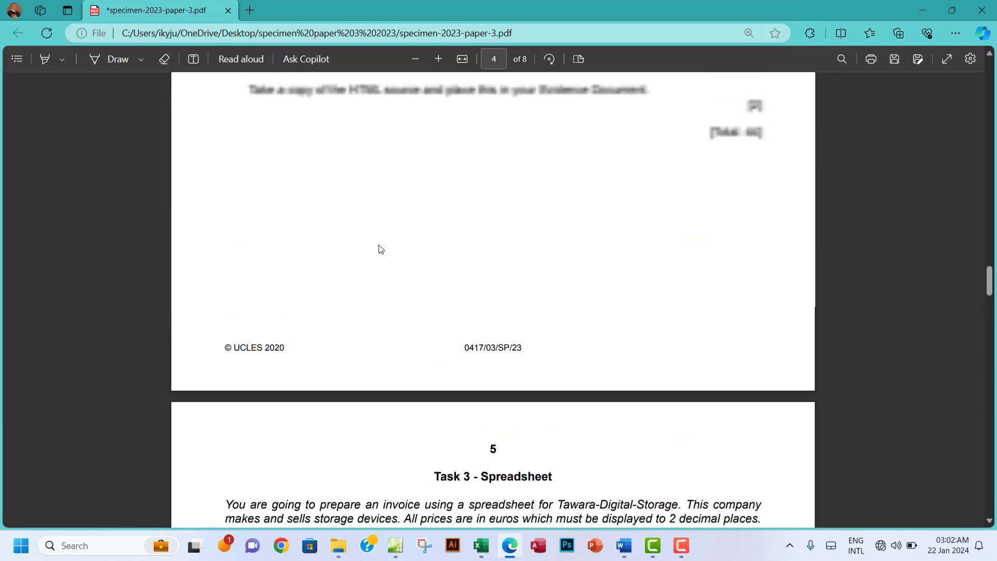
Step: Reread Task 3's requirement that prices be in euros with 2 decimal places
scroll(380, 250, "up", 3)
scroll(379, 249, "down", 10)
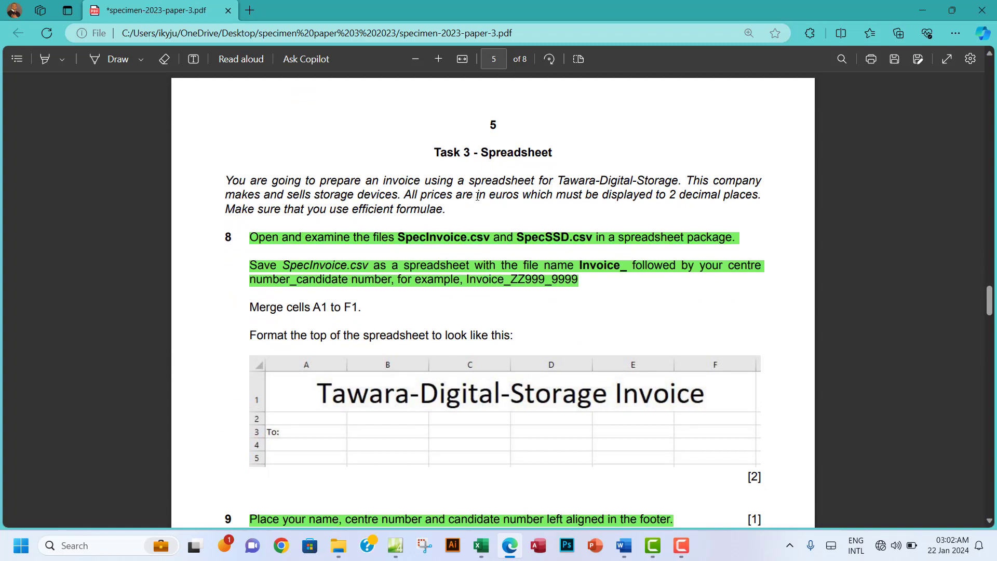
left_click_drag(476, 195, 672, 197)
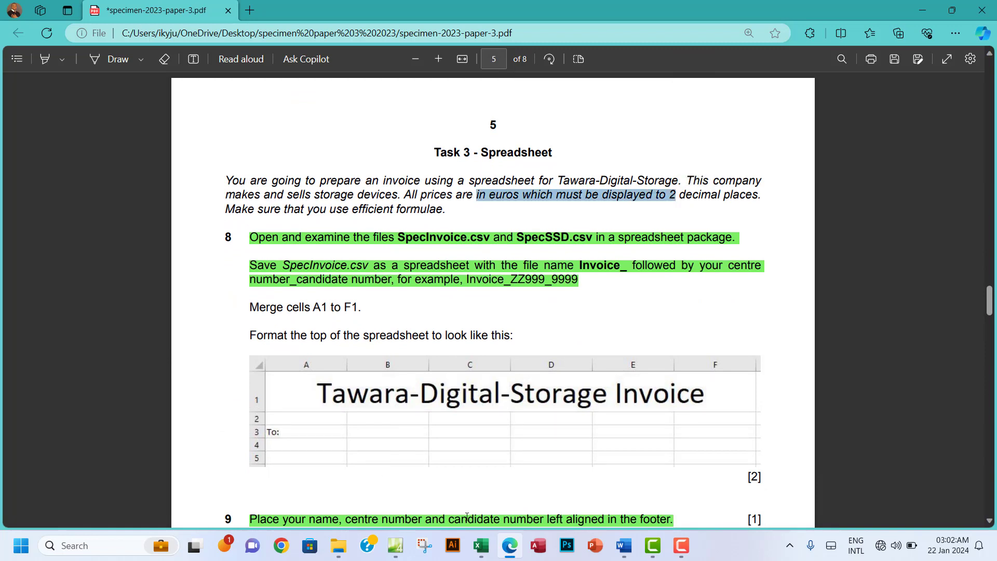
mouse_move(481, 545)
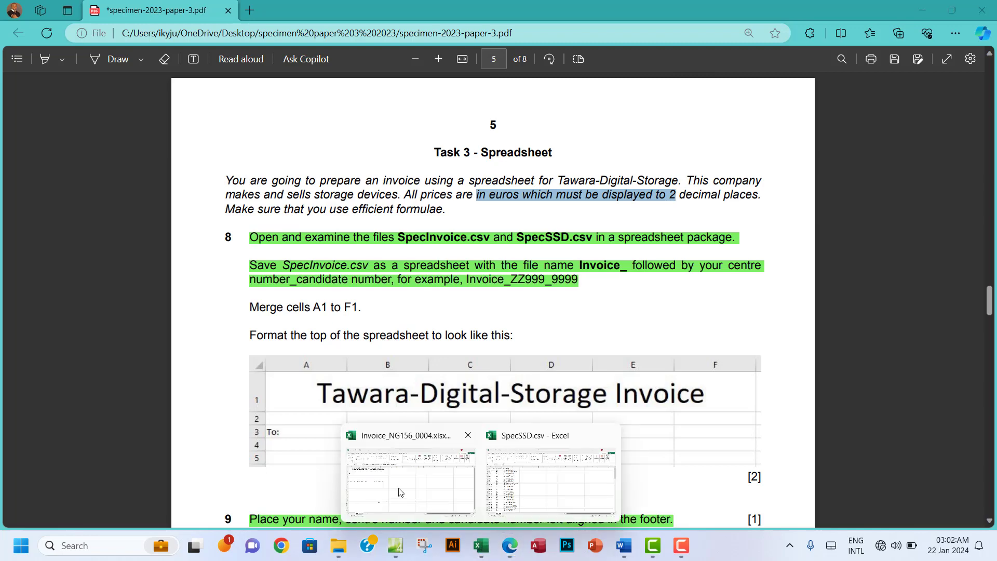
left_click(456, 511)
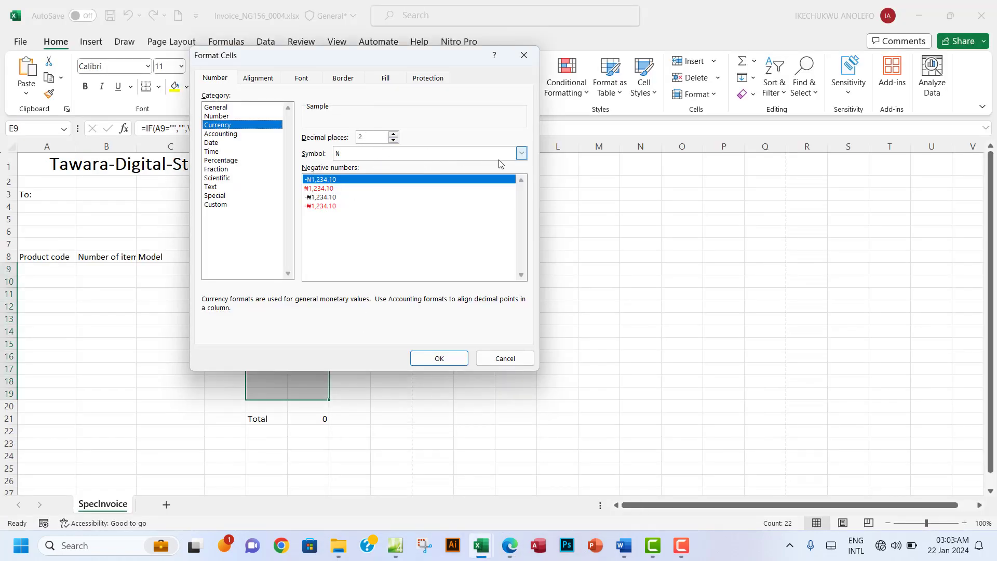
Step: Set the currency symbol for E9:F19 to € Euro (€ 123) and apply the format
left_click(521, 153)
scroll(412, 230, "down", 5)
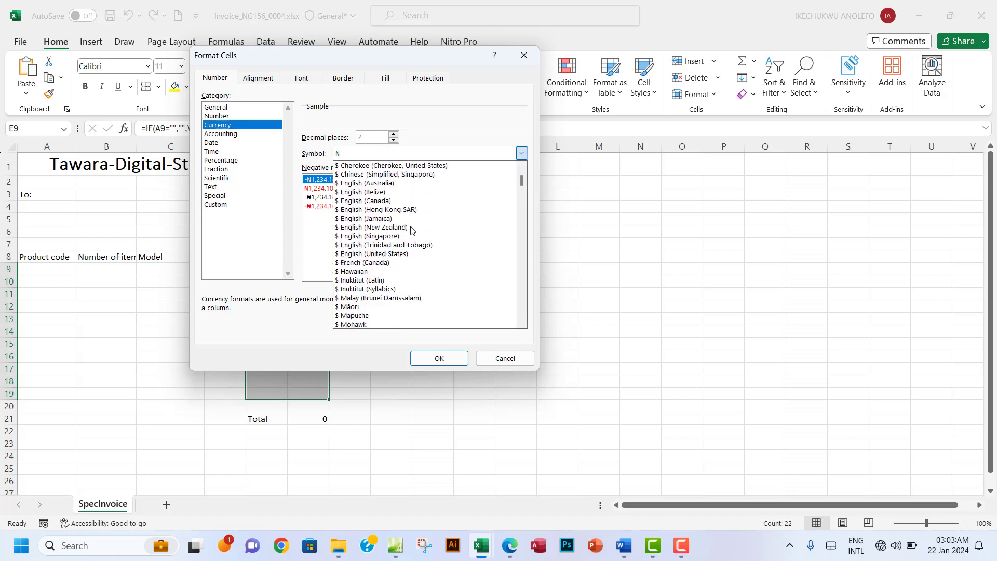
scroll(412, 230, "down", 15)
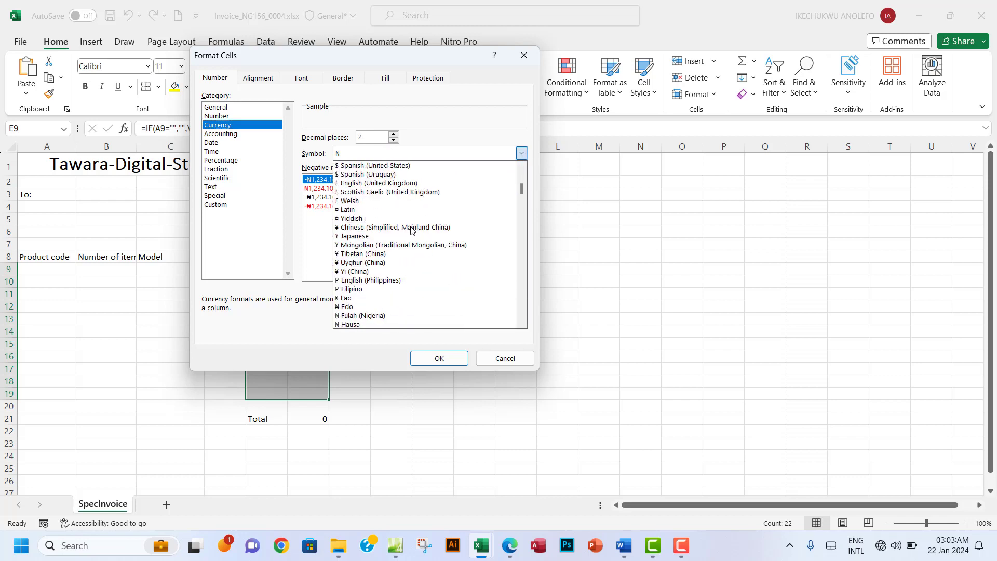
scroll(412, 230, "down", 6)
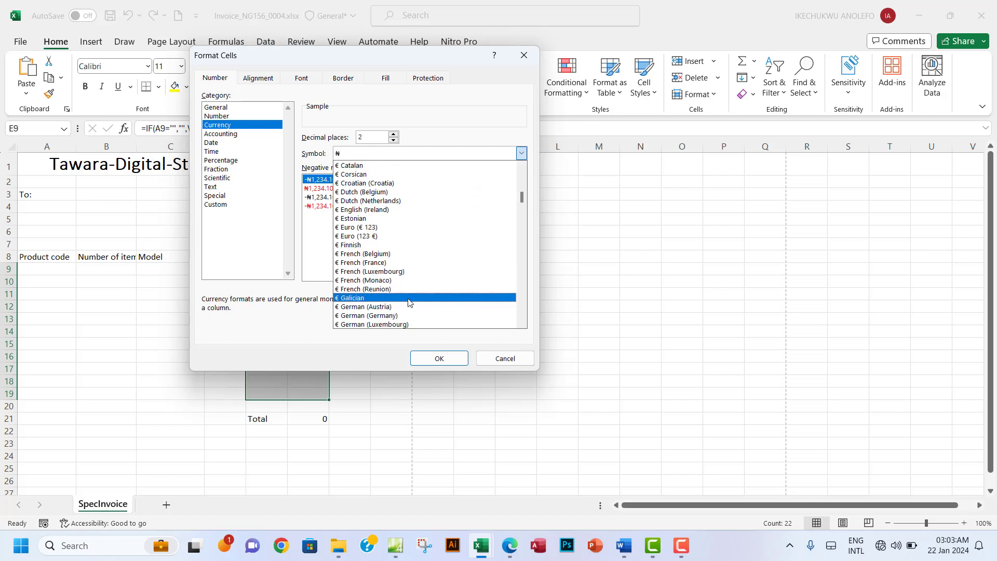
scroll(404, 235, "down", 1)
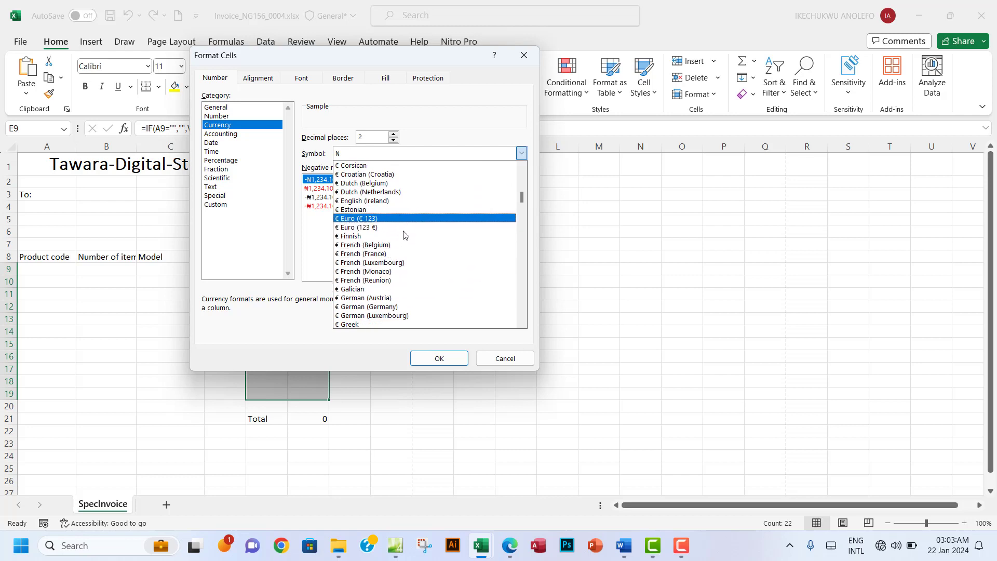
scroll(404, 234, "down", 8)
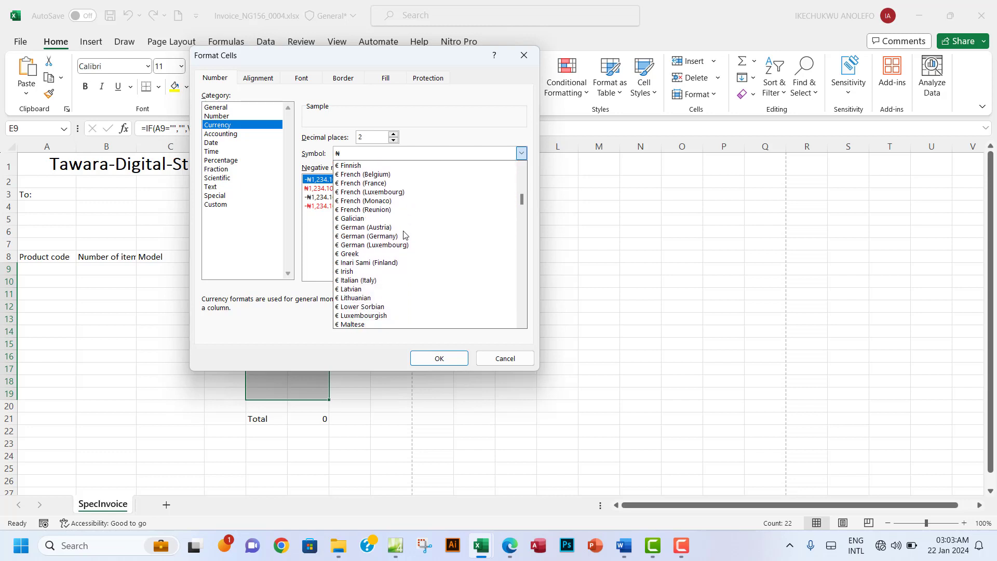
scroll(404, 235, "down", 15)
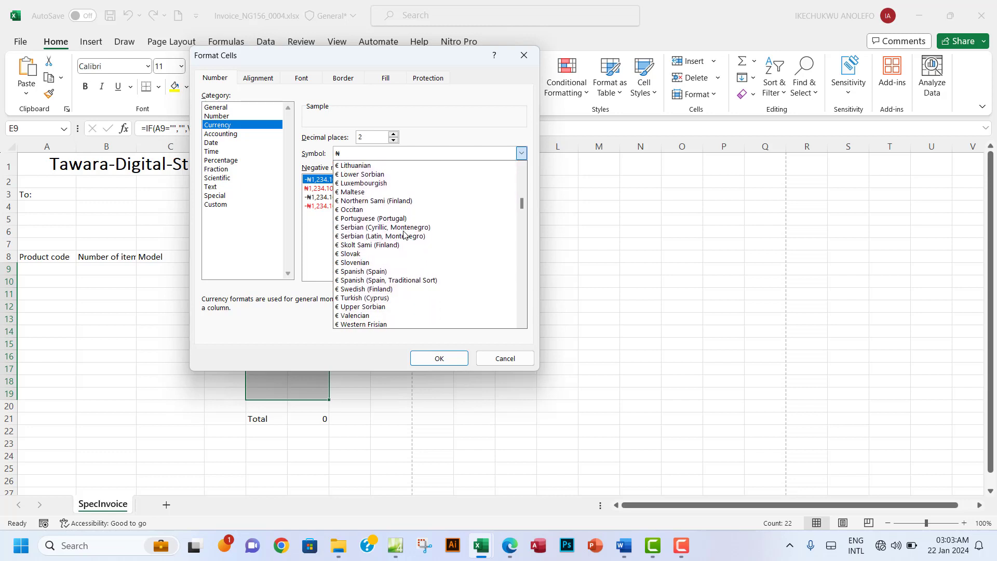
scroll(404, 235, "down", 5)
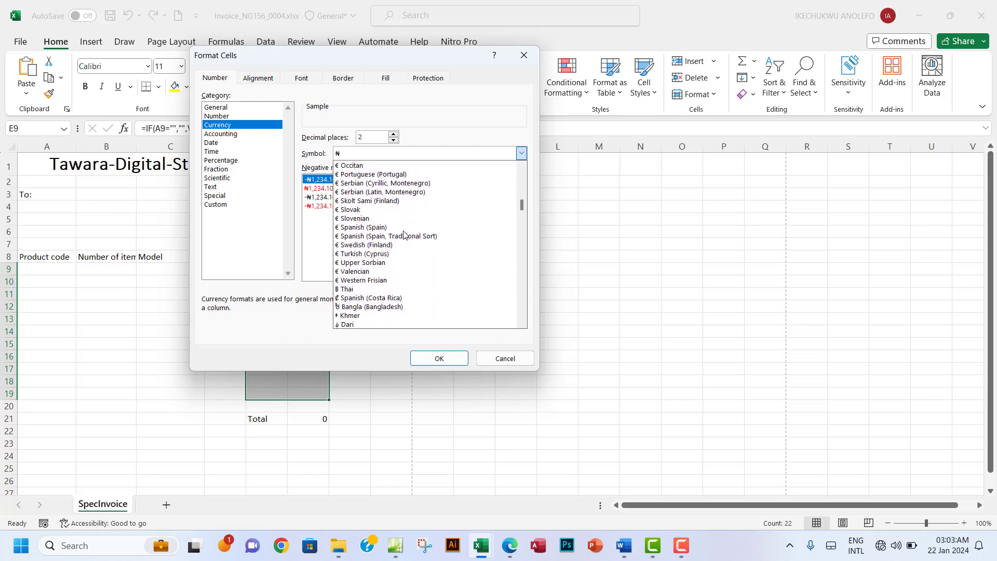
scroll(404, 235, "up", 8)
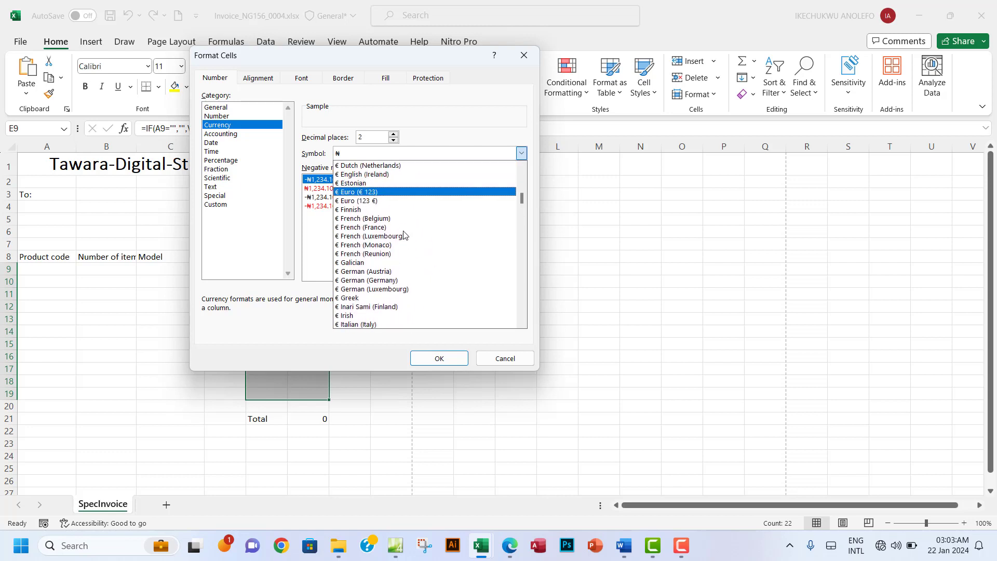
scroll(404, 234, "up", 1)
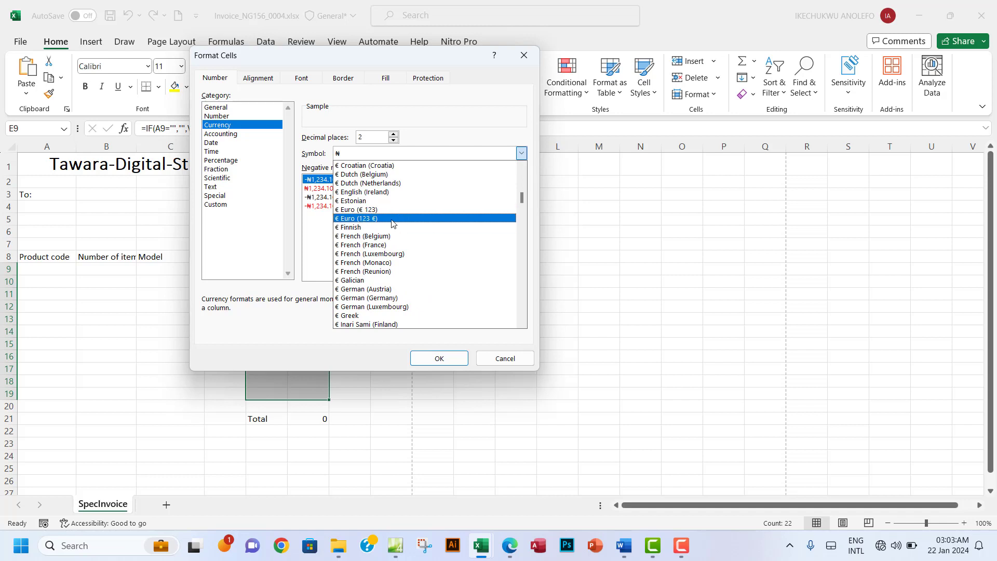
left_click(370, 210)
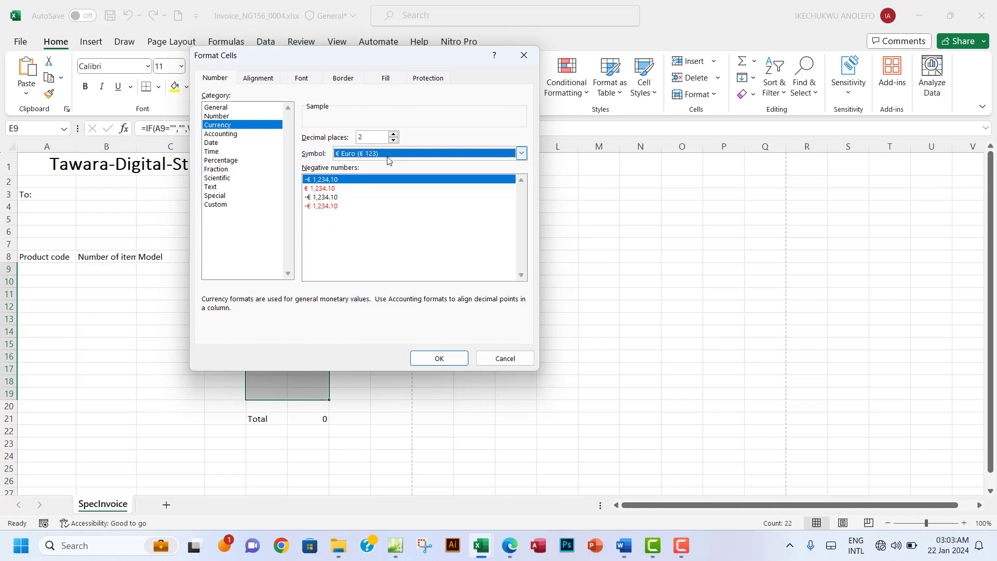
left_click(437, 359)
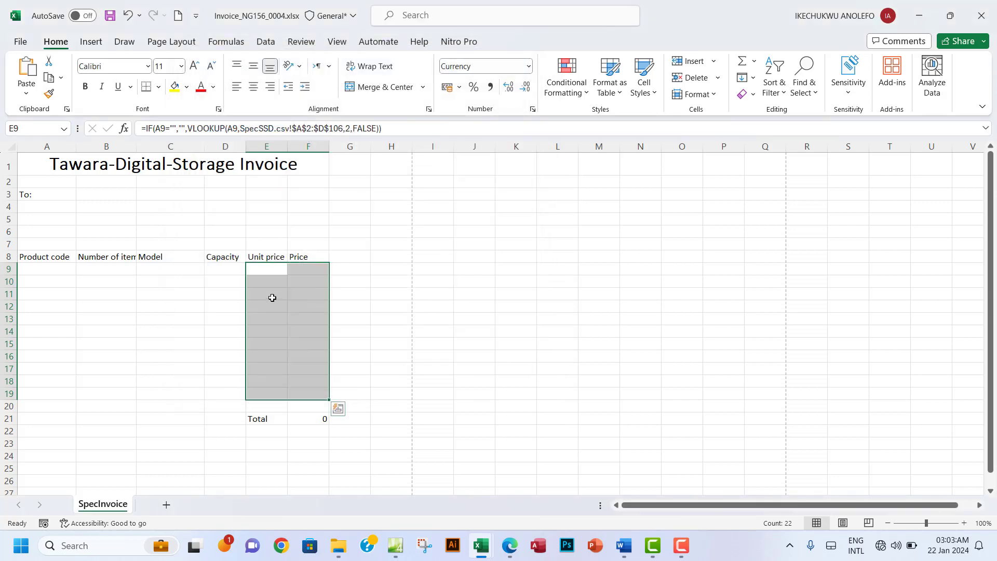
left_click(312, 420)
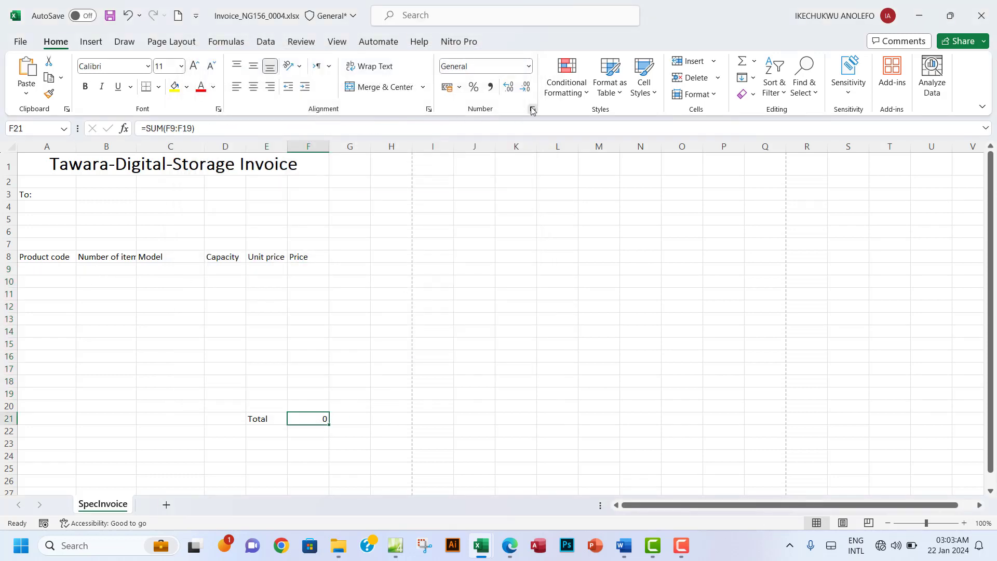
Step: Format the Total F21 as Currency with the € Euro (€ 123) symbol, showing € 0.00
key("ctrl+1")
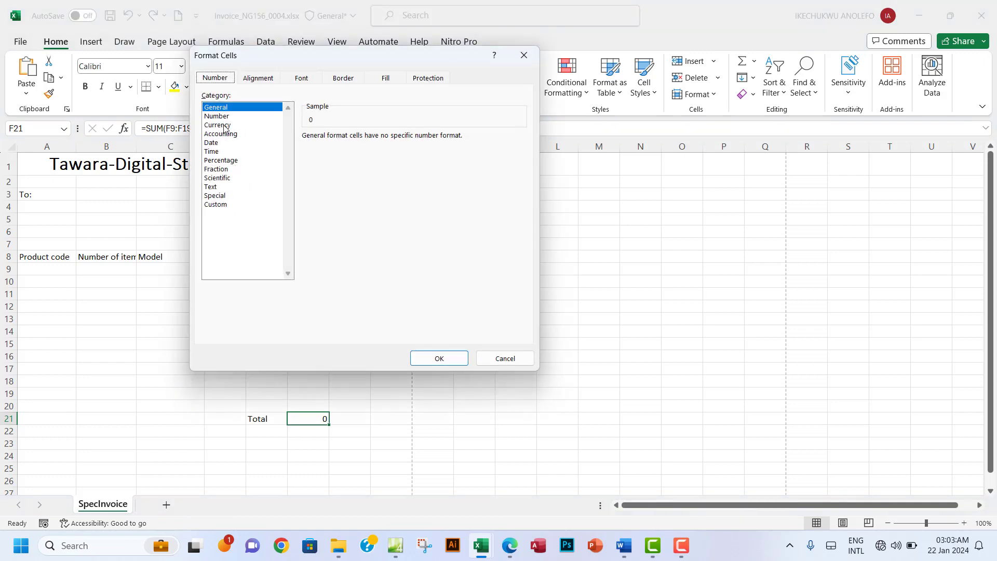
left_click(218, 126)
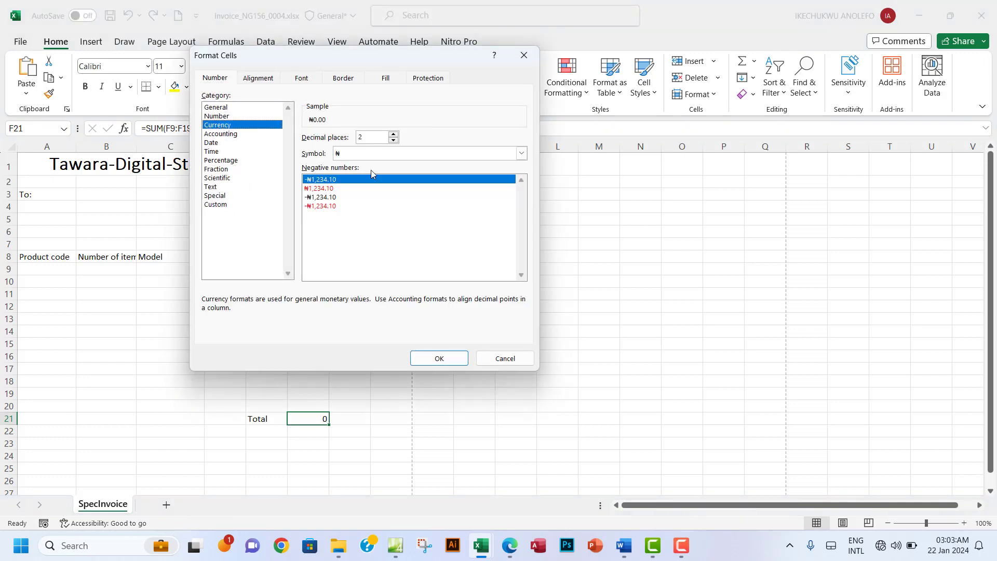
left_click(521, 154)
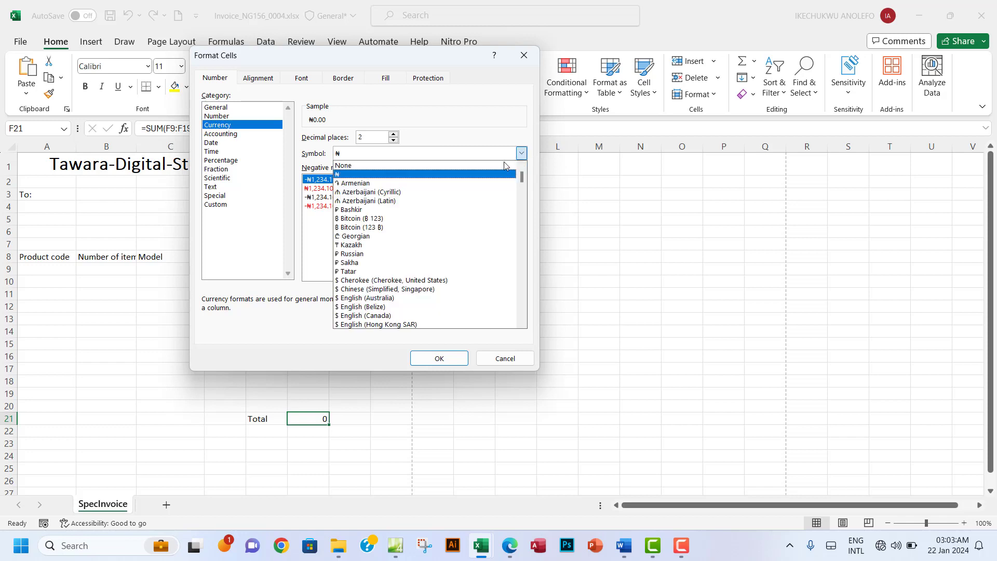
scroll(420, 265, "down", 5)
scroll(420, 266, "down", 10)
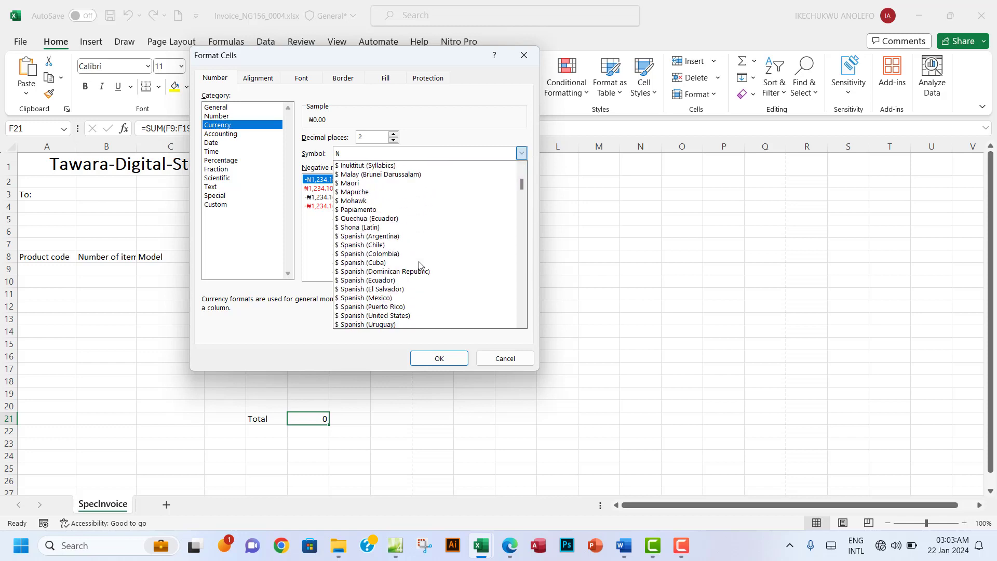
scroll(420, 266, "down", 3)
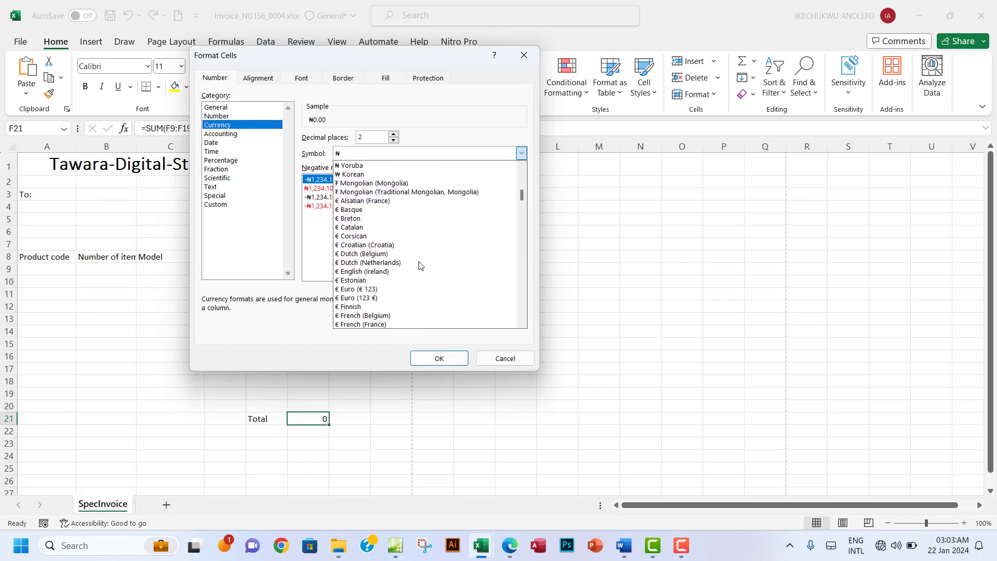
left_click(369, 281)
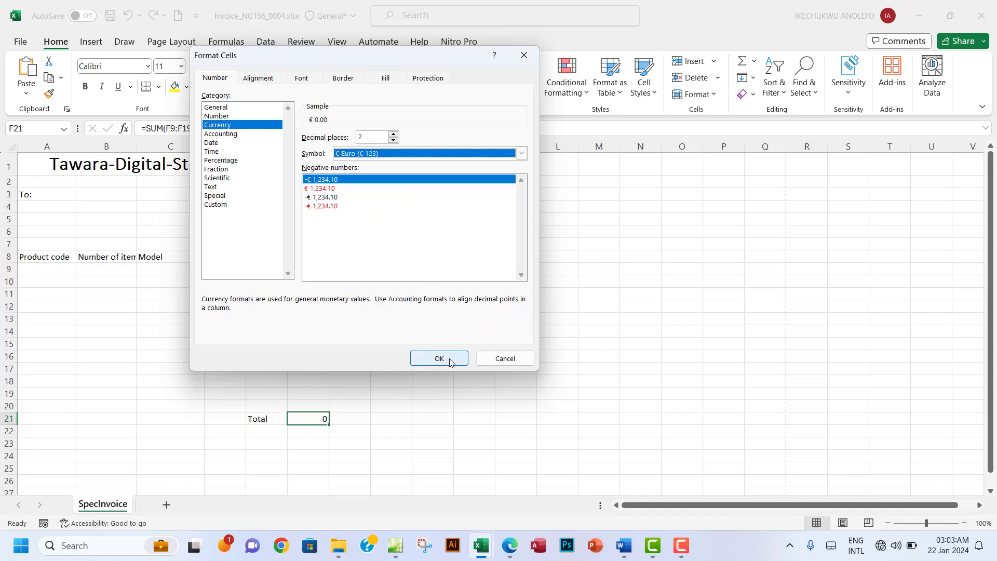
left_click(444, 358)
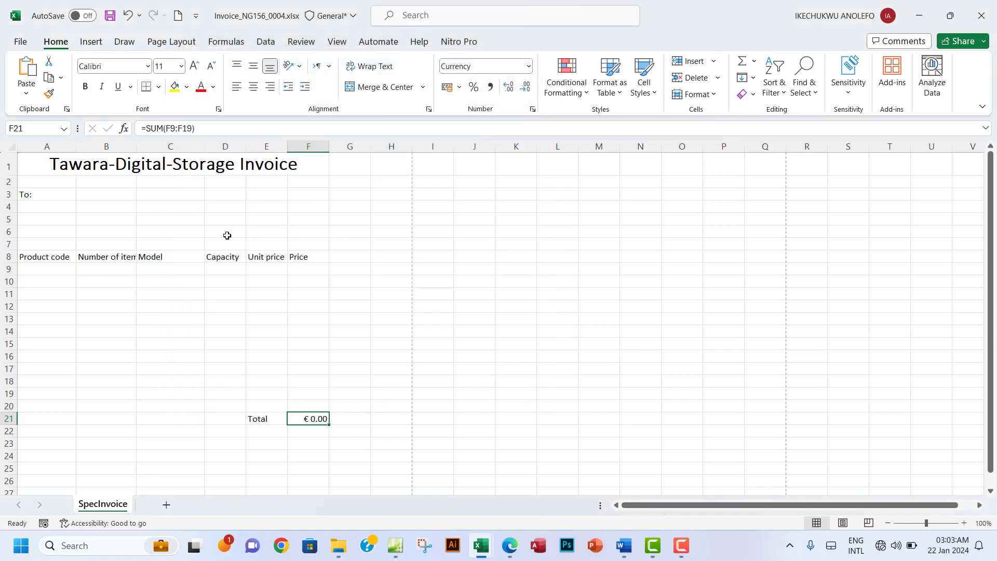
left_click(61, 267)
type("SSD1")
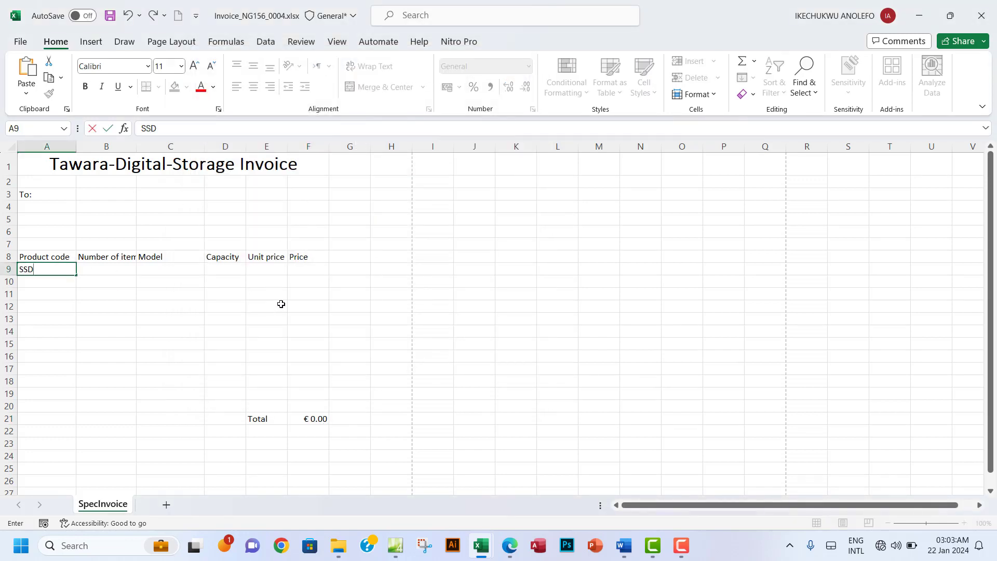
left_click(219, 304)
left_click(266, 271)
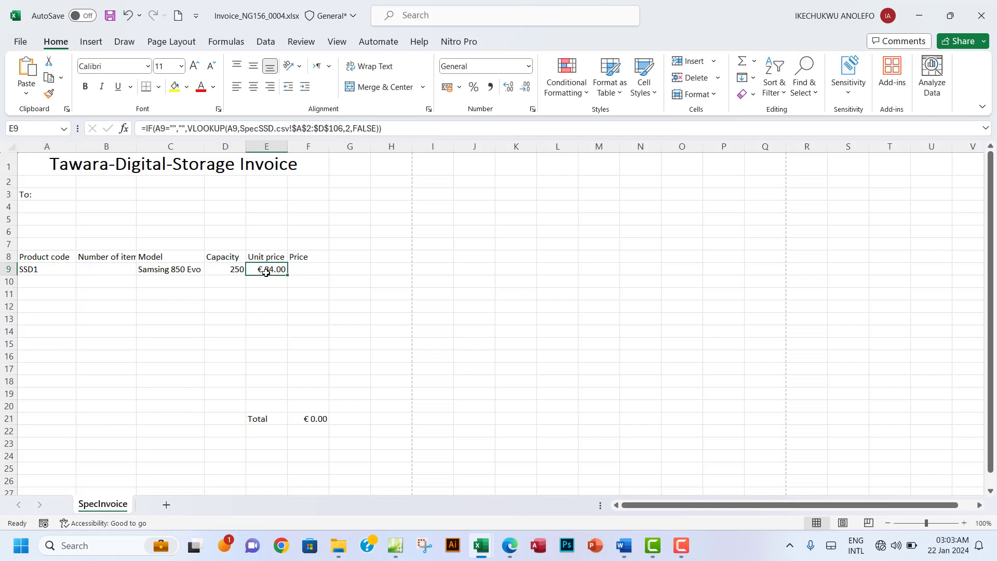
left_click(307, 271)
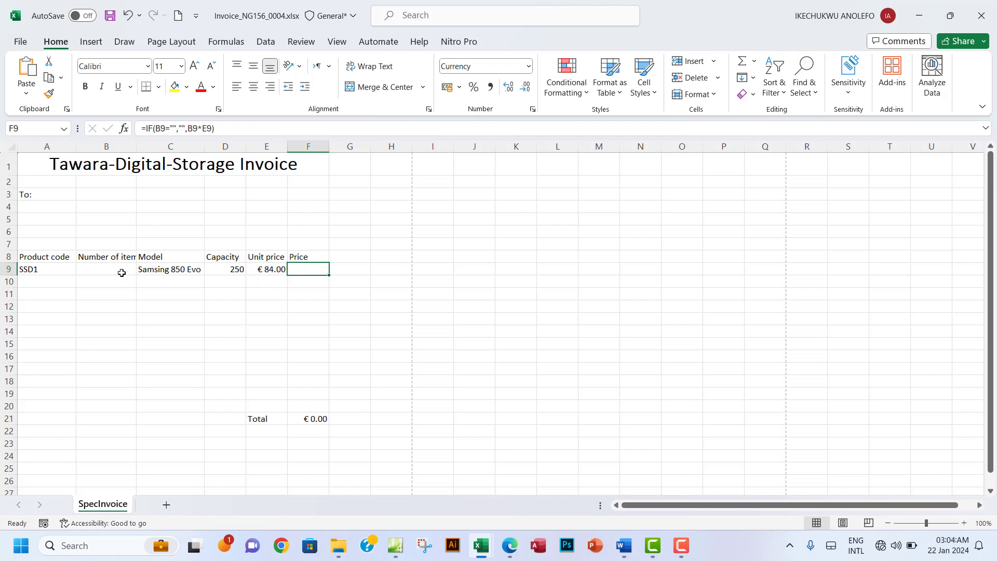
left_click(104, 269)
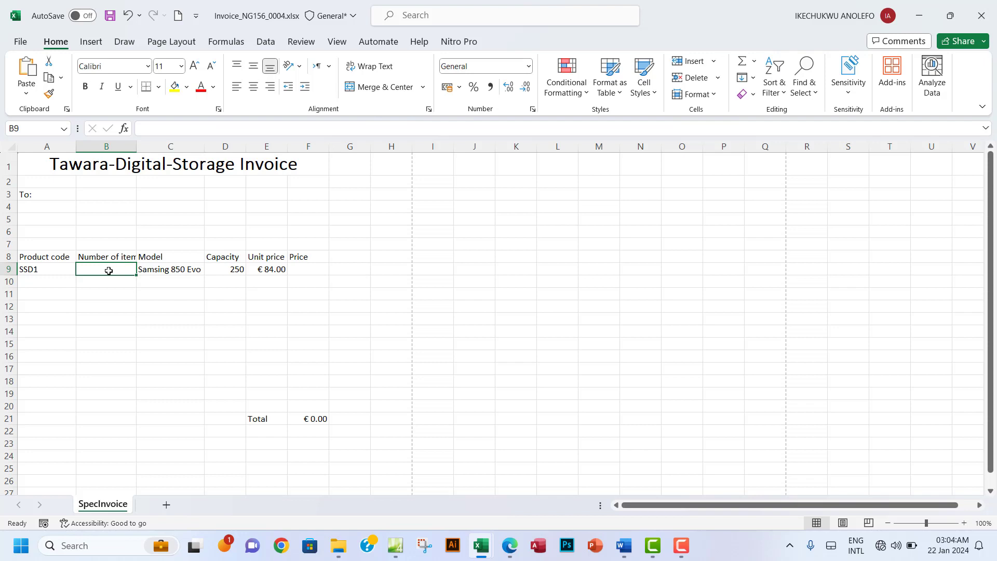
type("2")
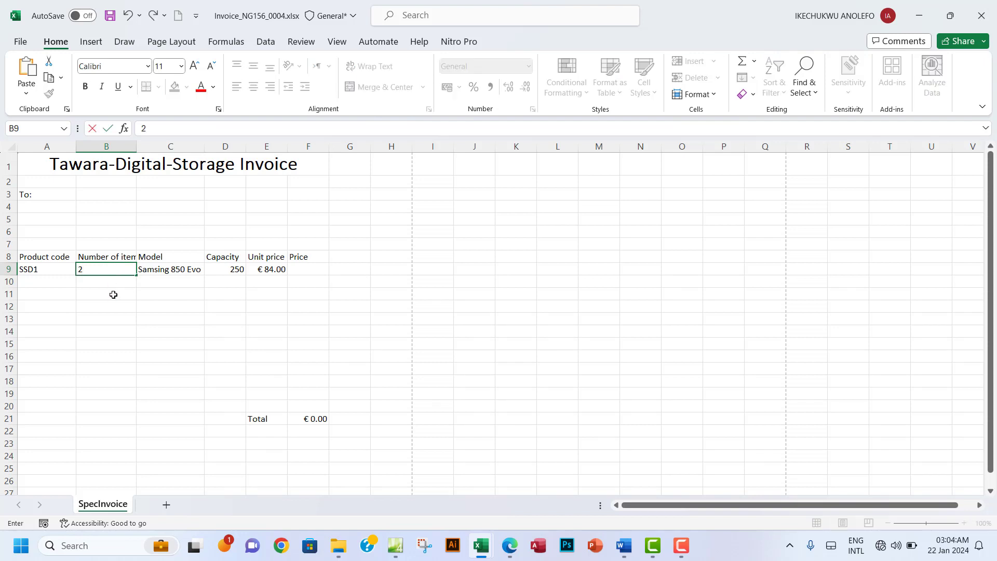
left_click(111, 294)
left_click(325, 270)
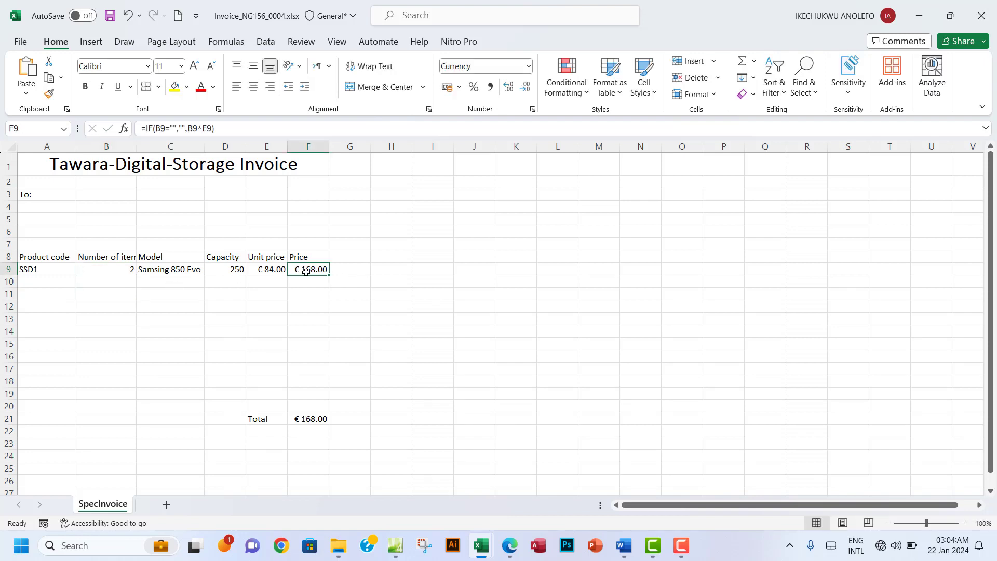
left_click(310, 421)
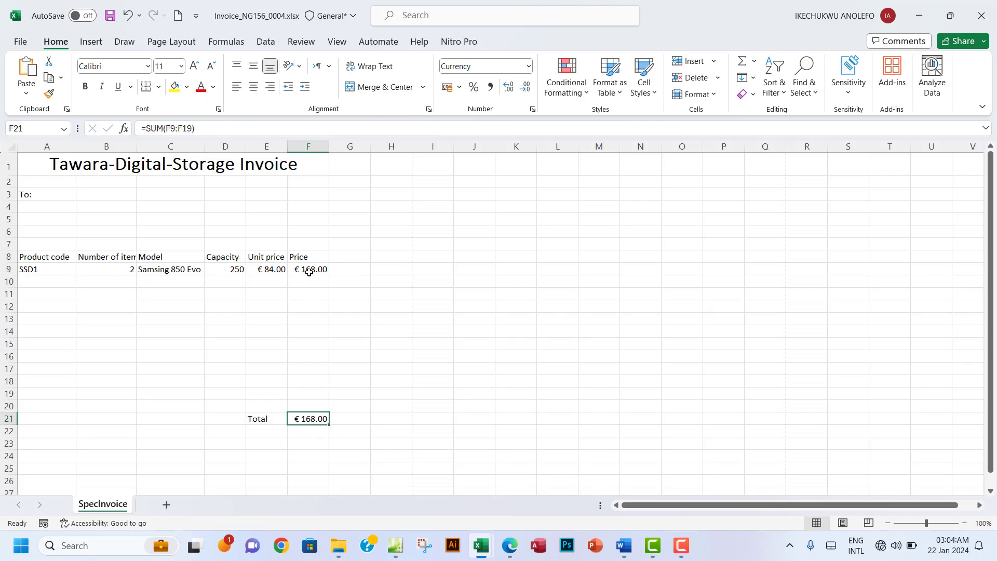
left_click_drag(46, 270, 111, 269)
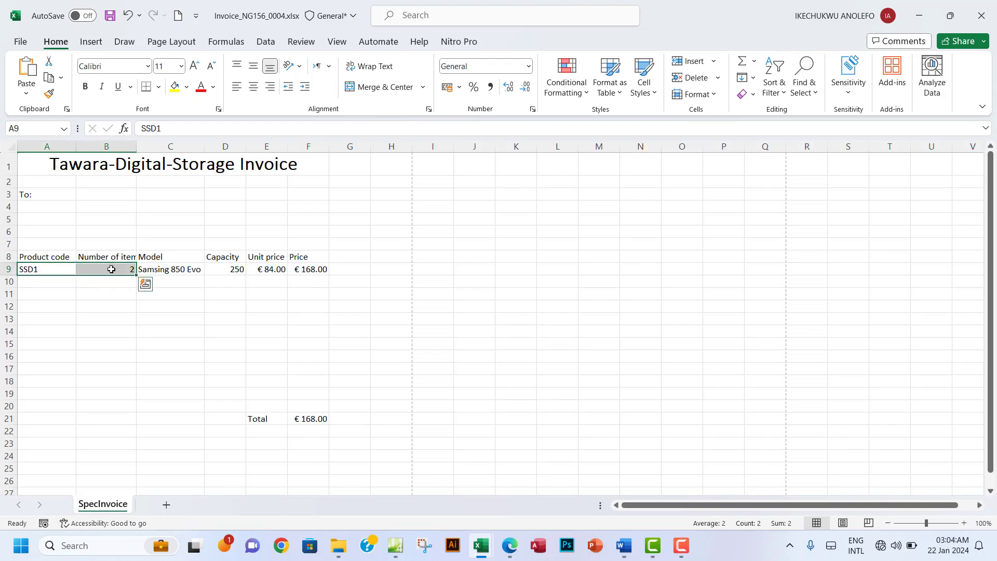
key("Delete")
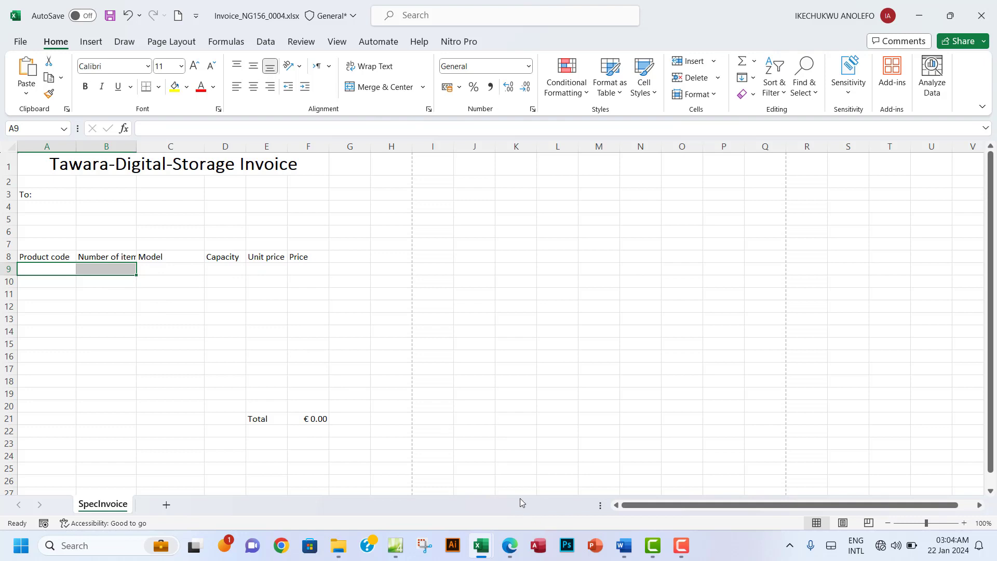
mouse_move(519, 543)
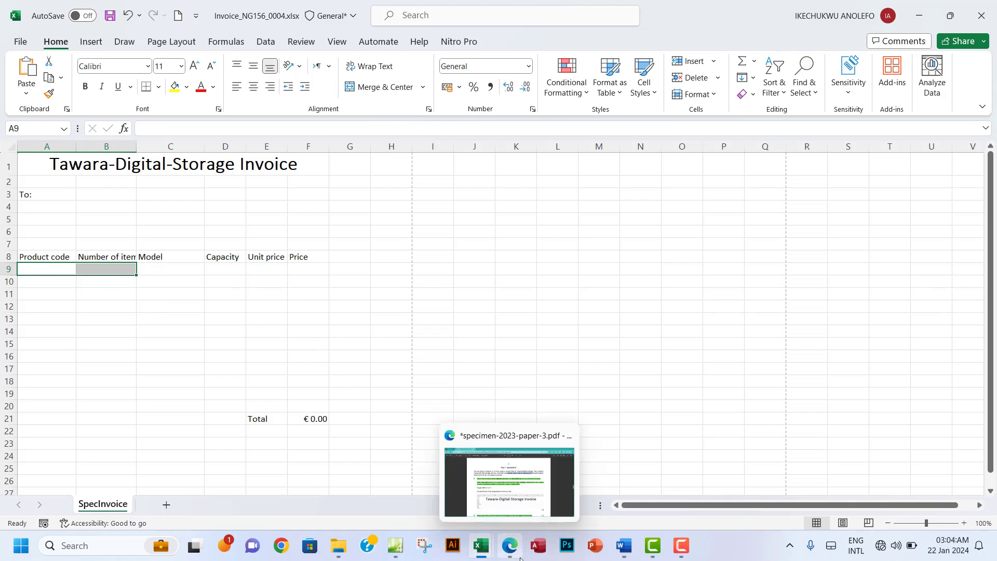
Step: Highlight question 14's instruction line in green in the exam PDF
left_click(514, 545)
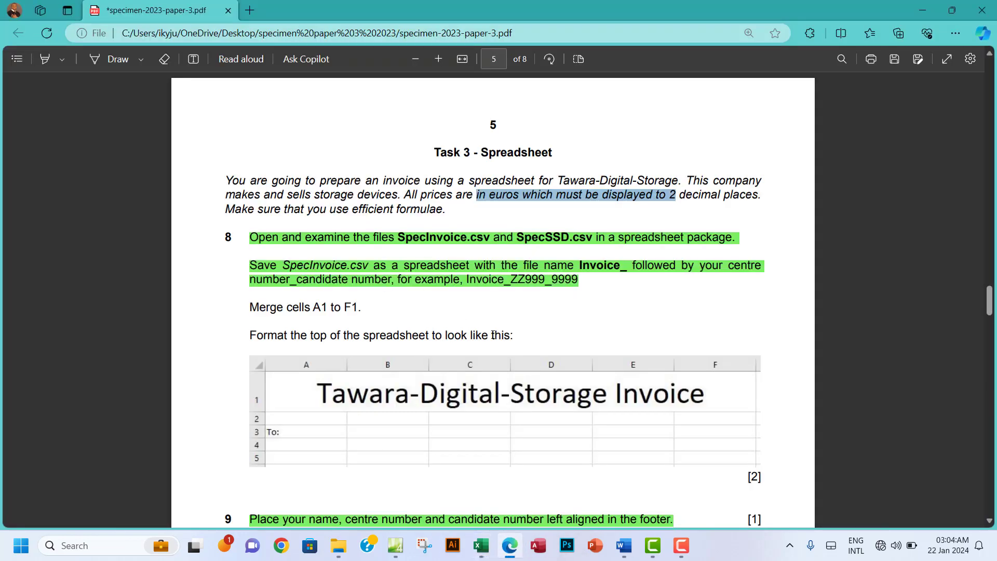
scroll(493, 335, "down", 20)
scroll(493, 335, "up", 15)
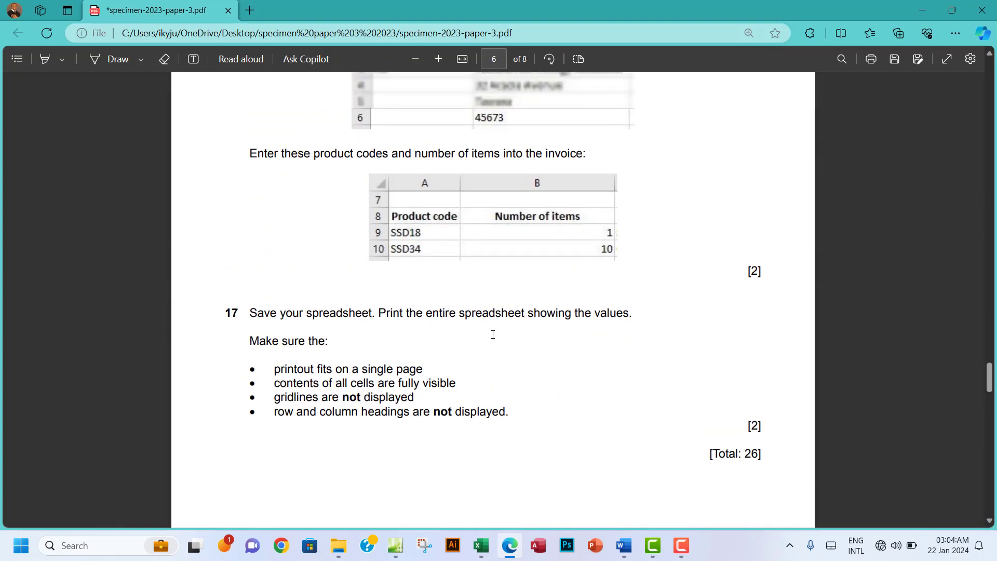
scroll(493, 334, "up", 1)
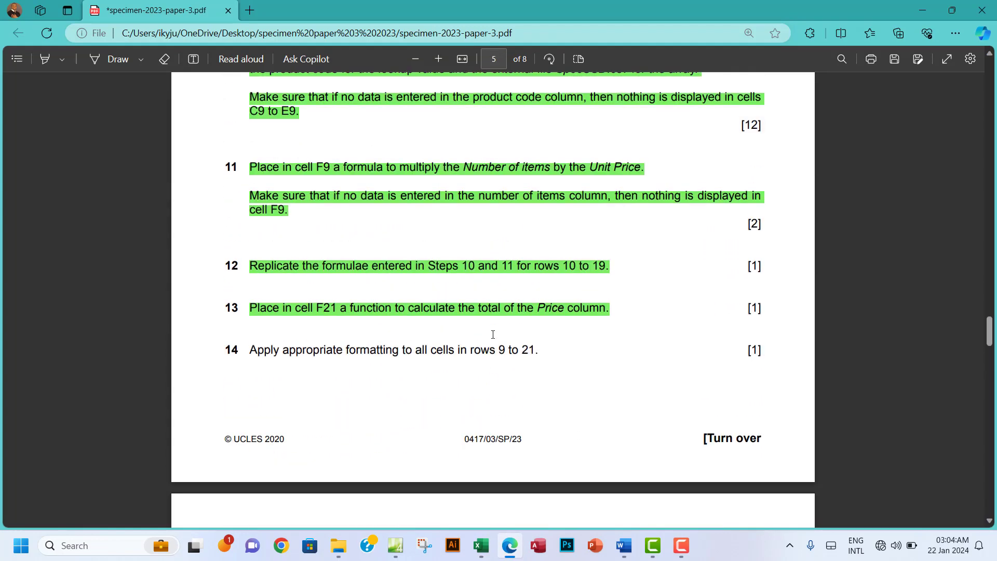
left_click_drag(252, 353, 541, 356)
mouse_move(631, 264)
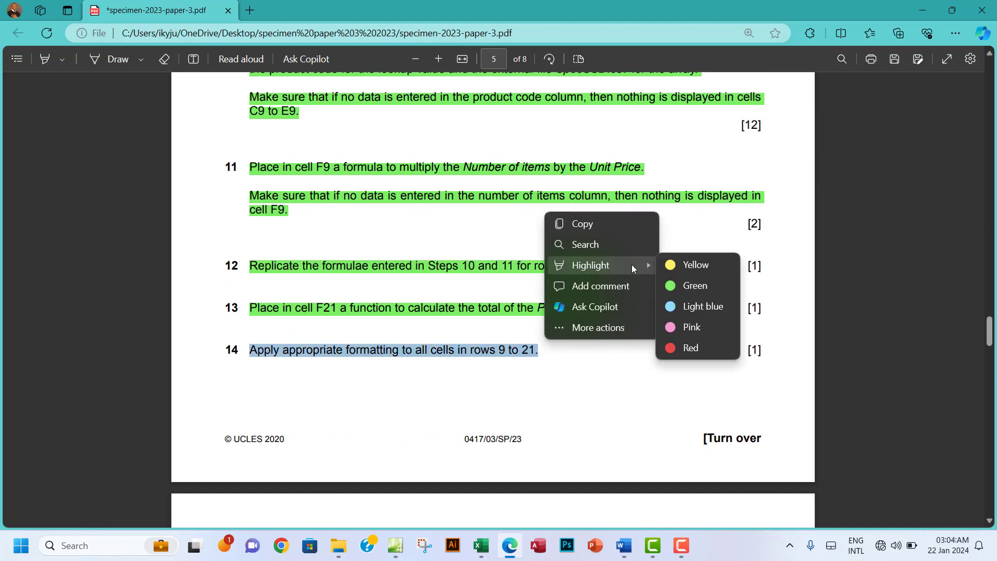
left_click(675, 285)
Step: Read the landscape orientation requirement in question 15 before returning to the invoice
scroll(501, 404, "down", 5)
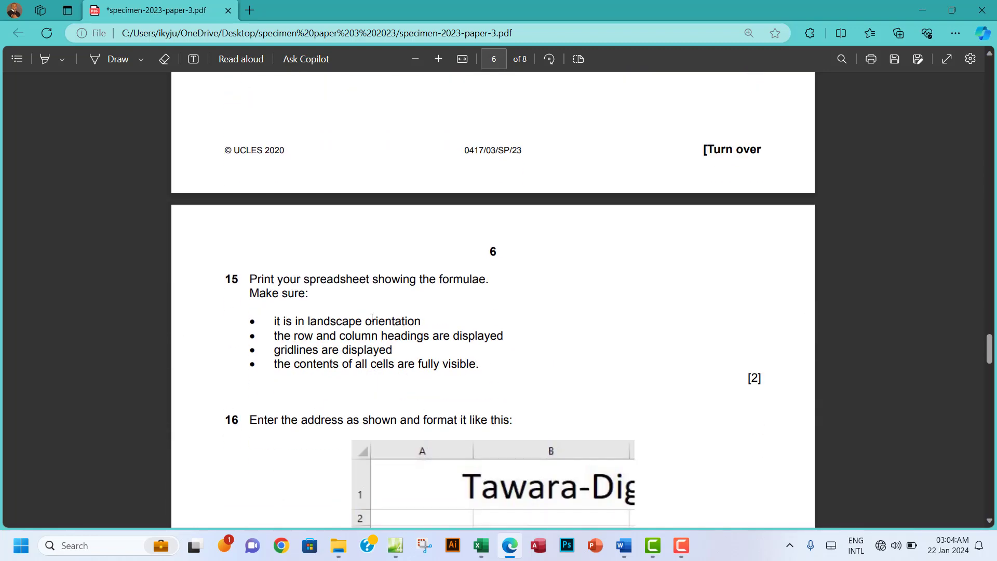
scroll(372, 318, "down", 1)
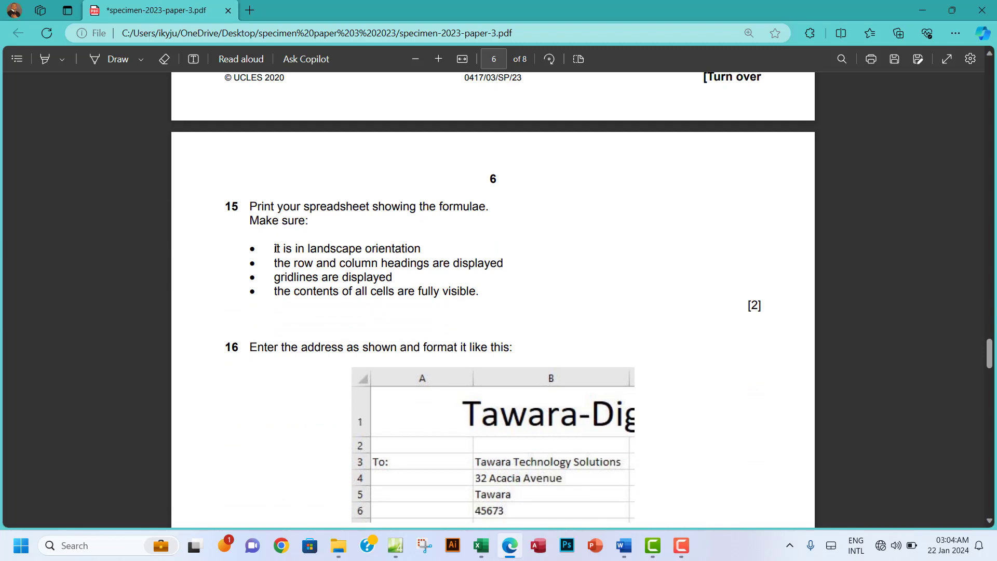
left_click_drag(403, 249, 460, 282)
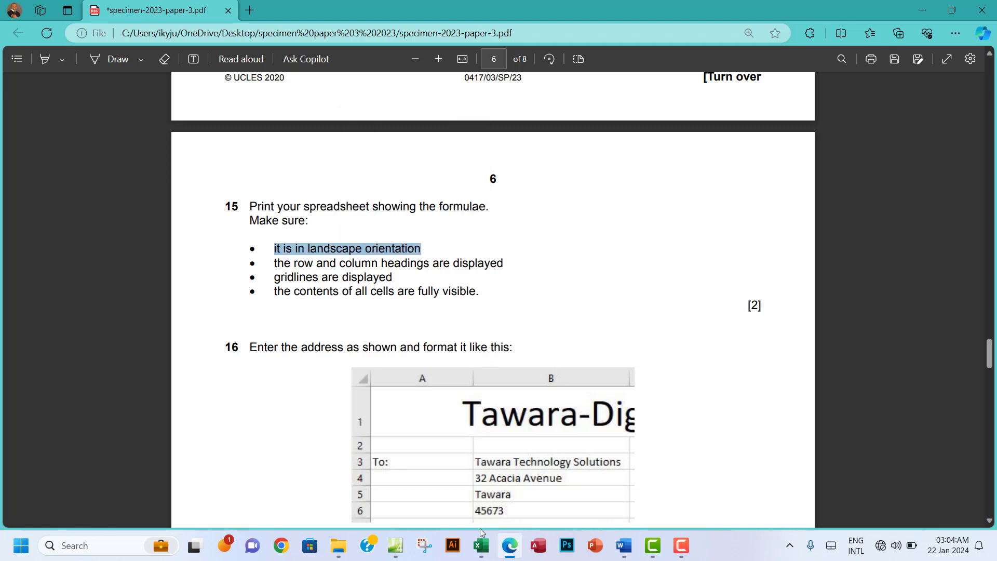
left_click(479, 552)
left_click(473, 502)
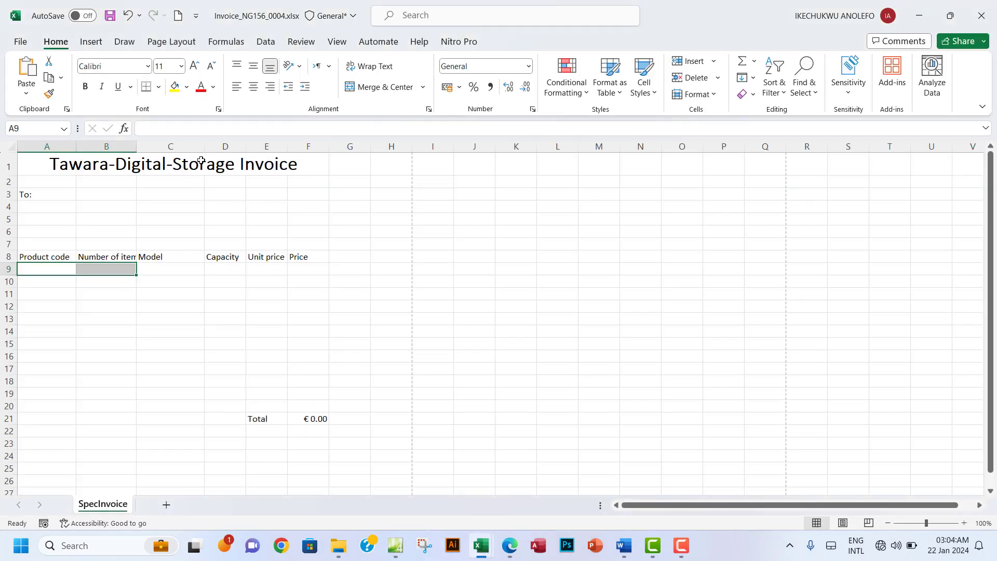
Step: Turn on Show Formulas so the invoice displays formulas instead of values
left_click(272, 45)
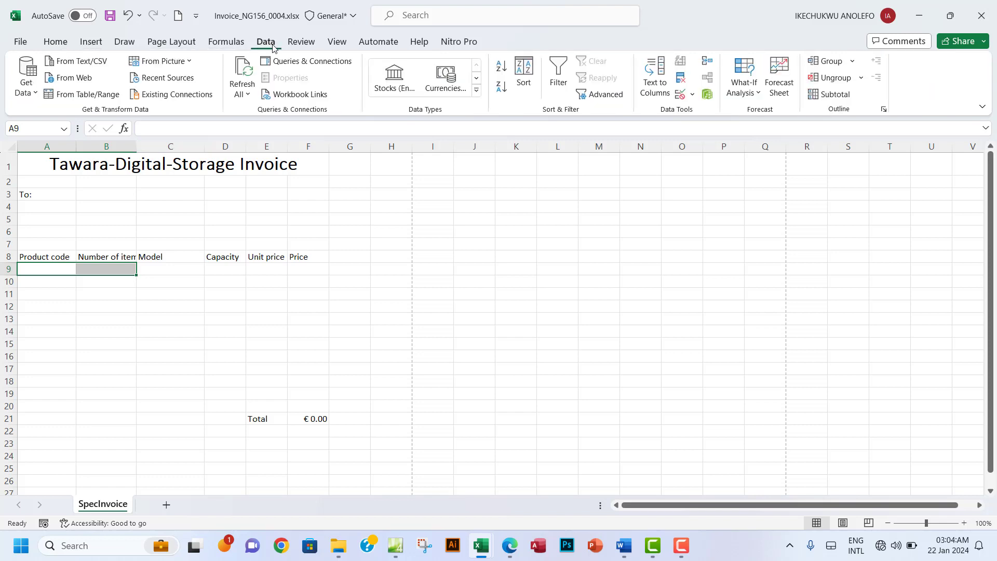
left_click(227, 44)
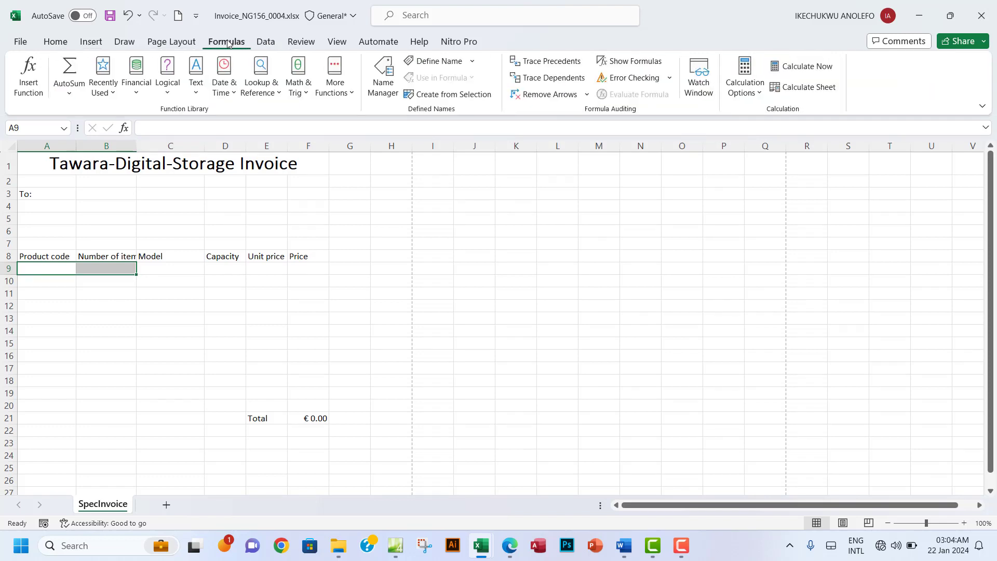
left_click(628, 62)
left_click(188, 280)
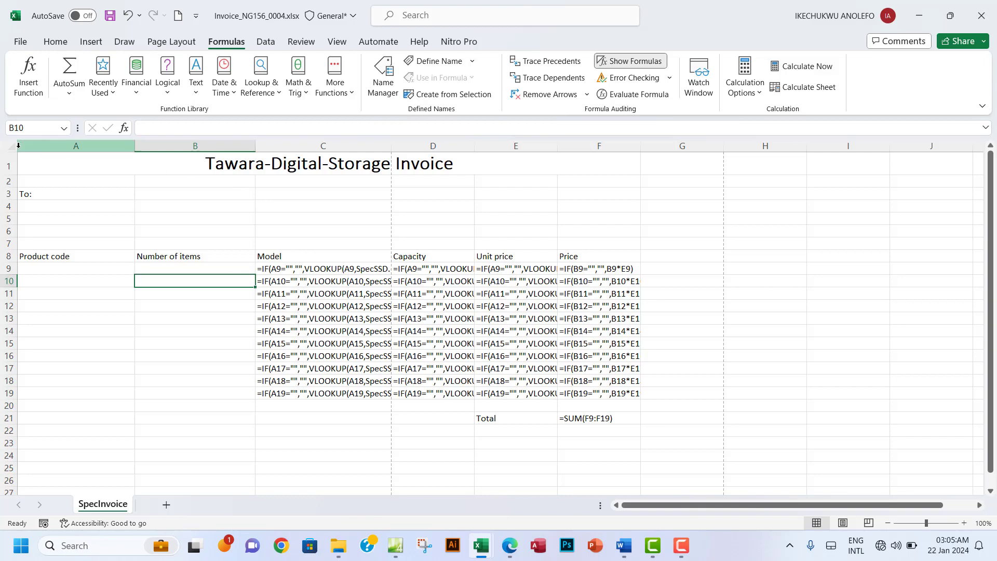
Step: AutoFit columns A to F to fit the displayed formulas
left_click_drag(19, 148, 591, 172)
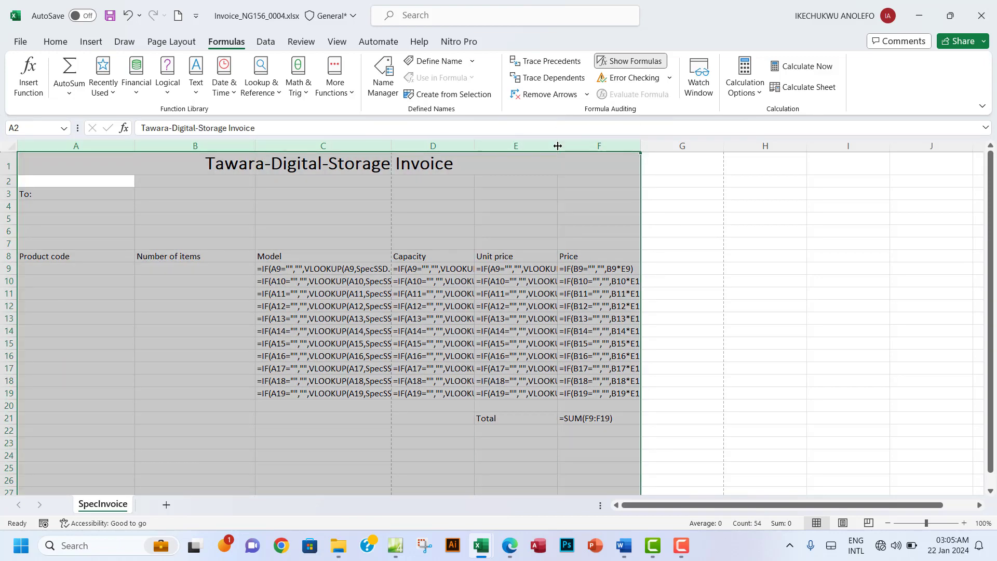
double_click(557, 146)
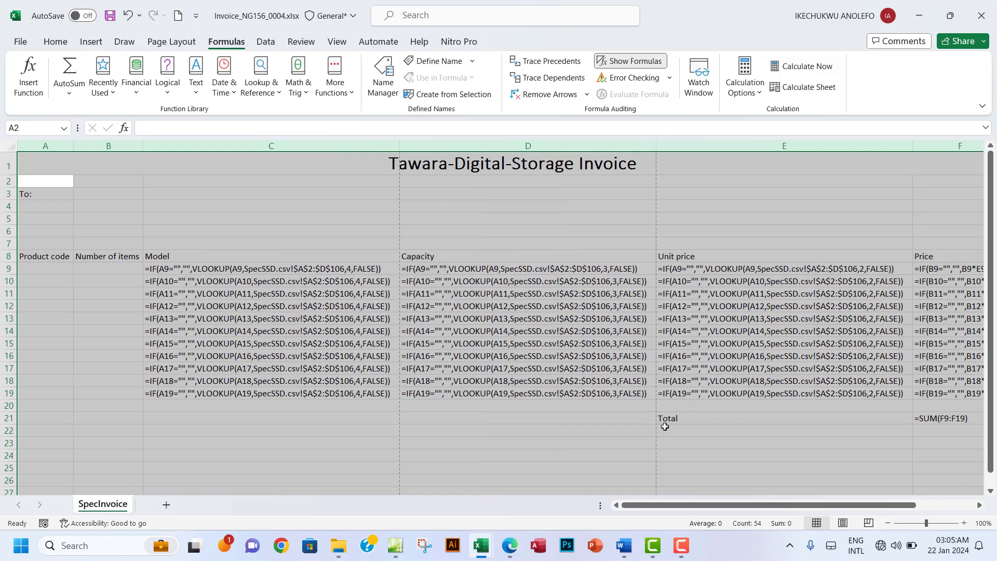
left_click(511, 551)
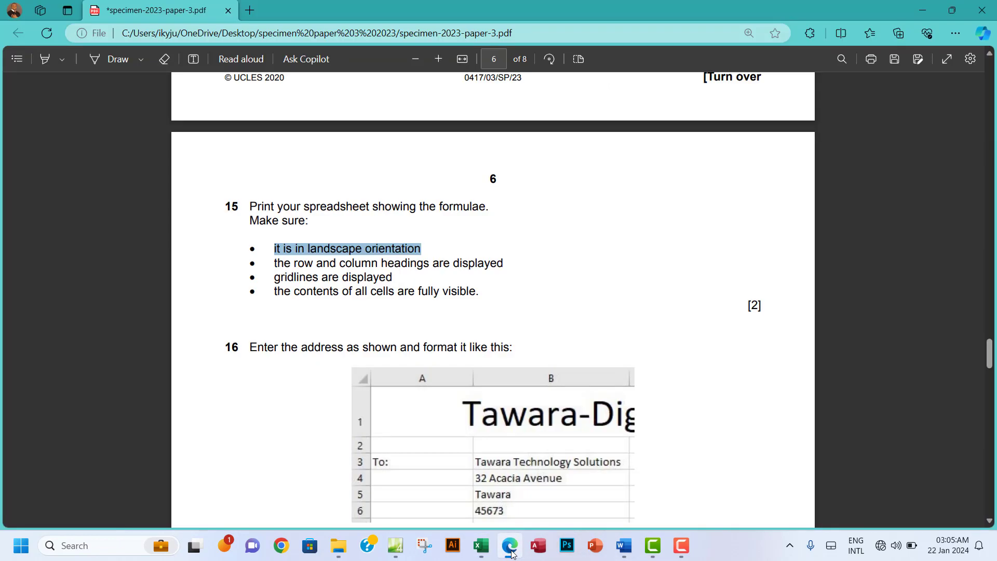
left_click(512, 553)
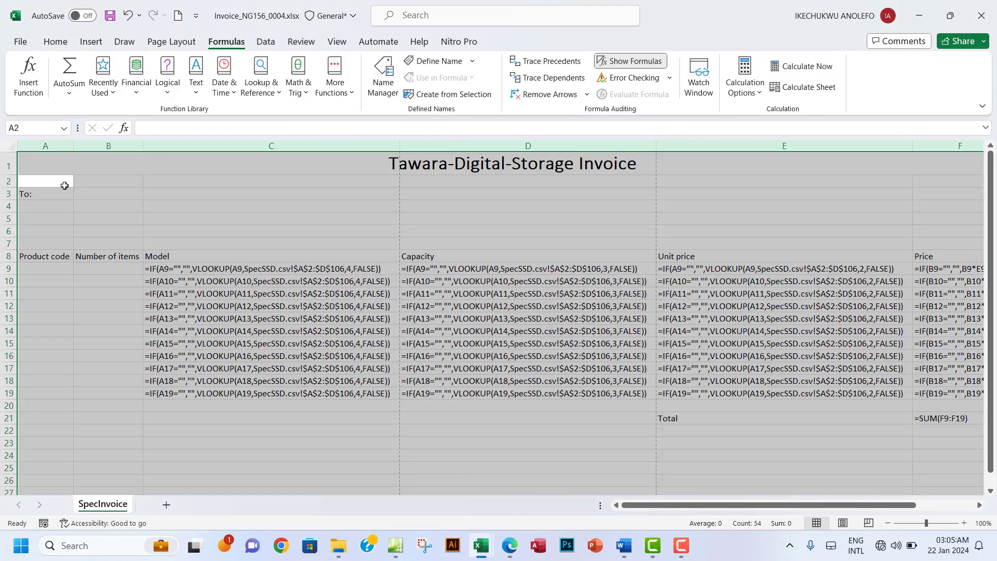
Step: Set the print preview to Landscape Orientation, fitting the formula printout on 2 pages
left_click(20, 41)
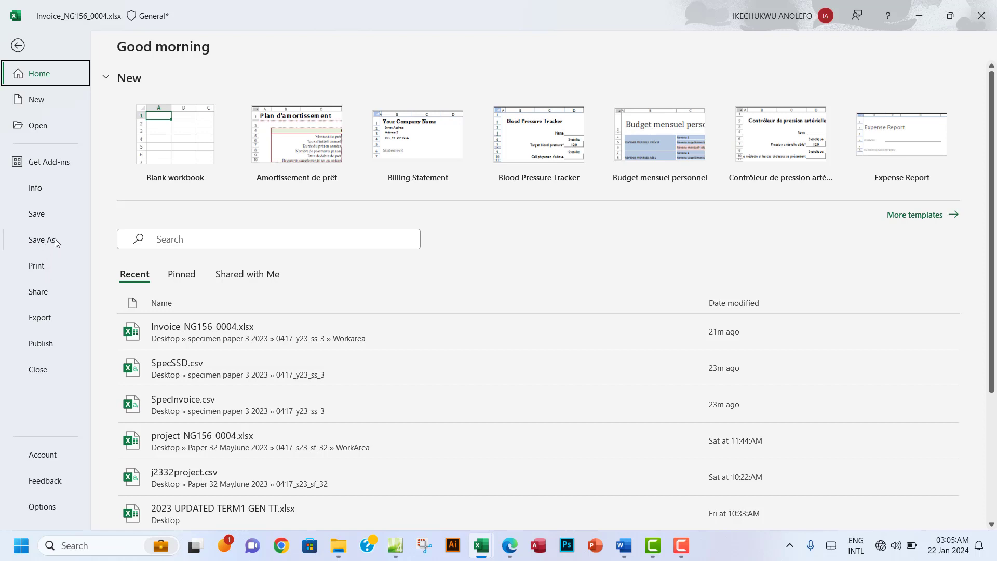
left_click(52, 266)
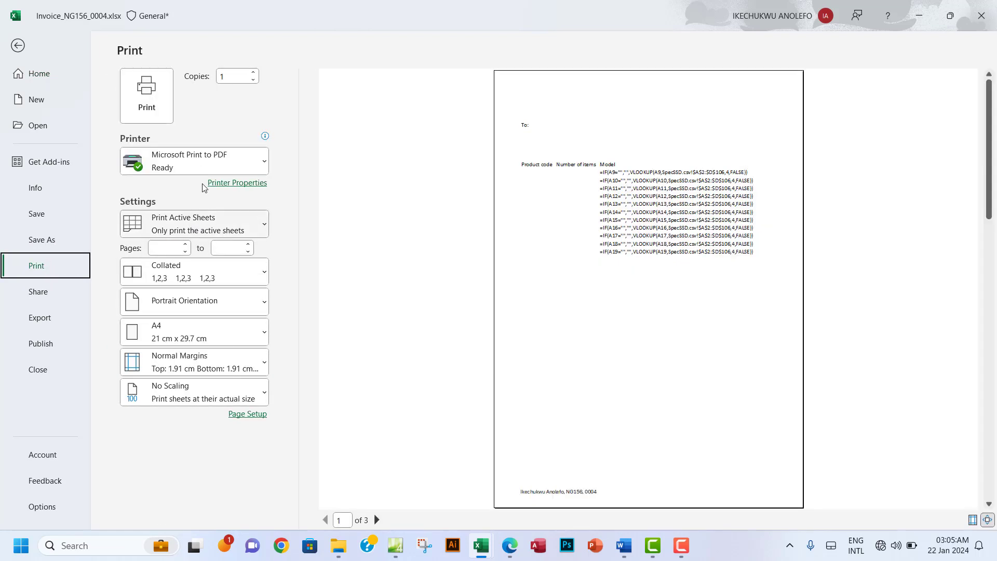
left_click(235, 306)
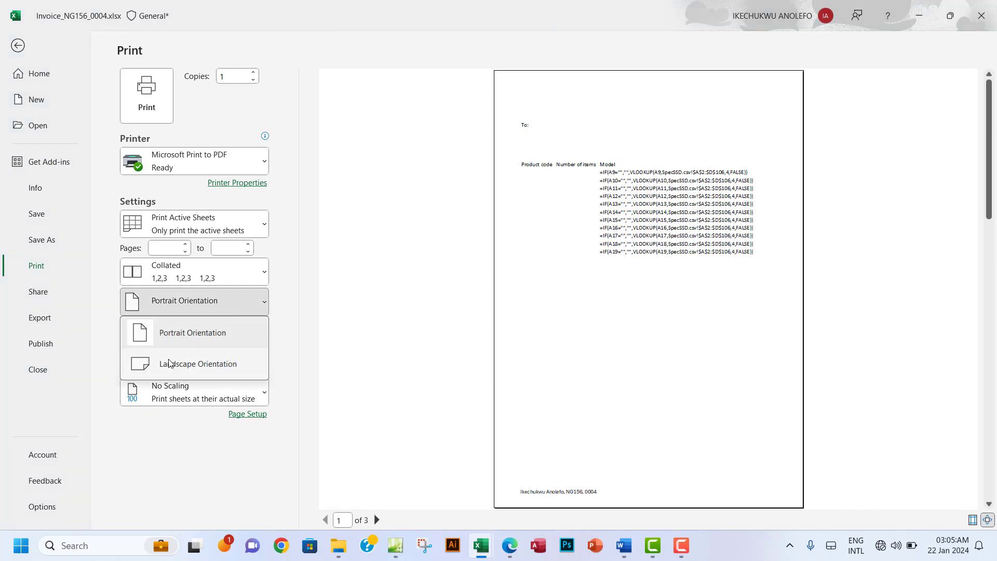
left_click(191, 367)
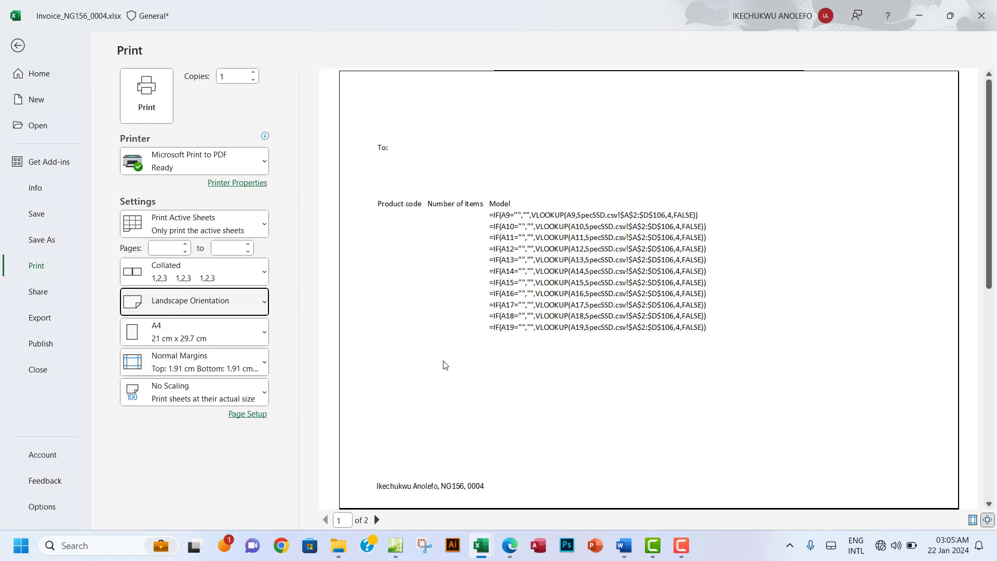
left_click(511, 552)
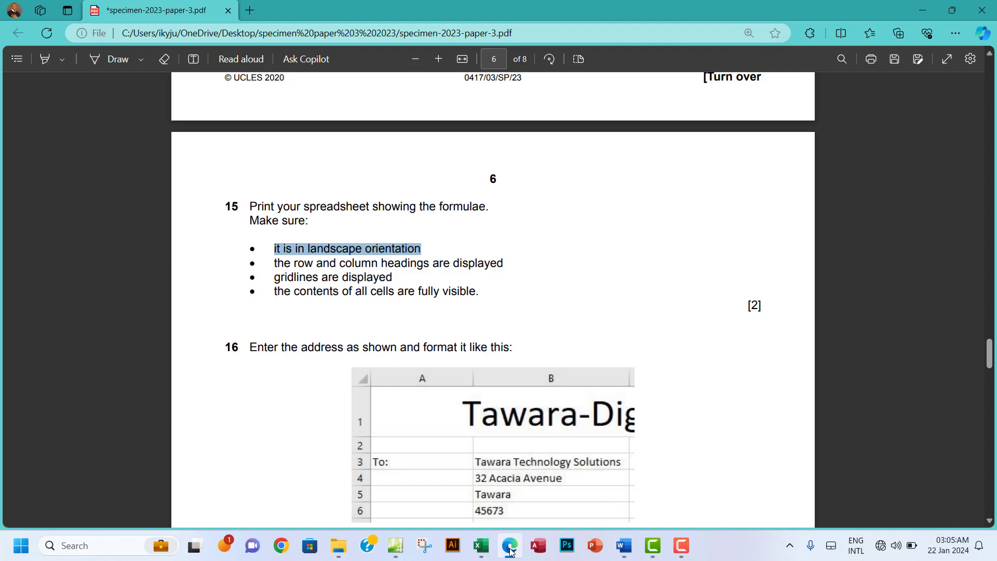
left_click(510, 551)
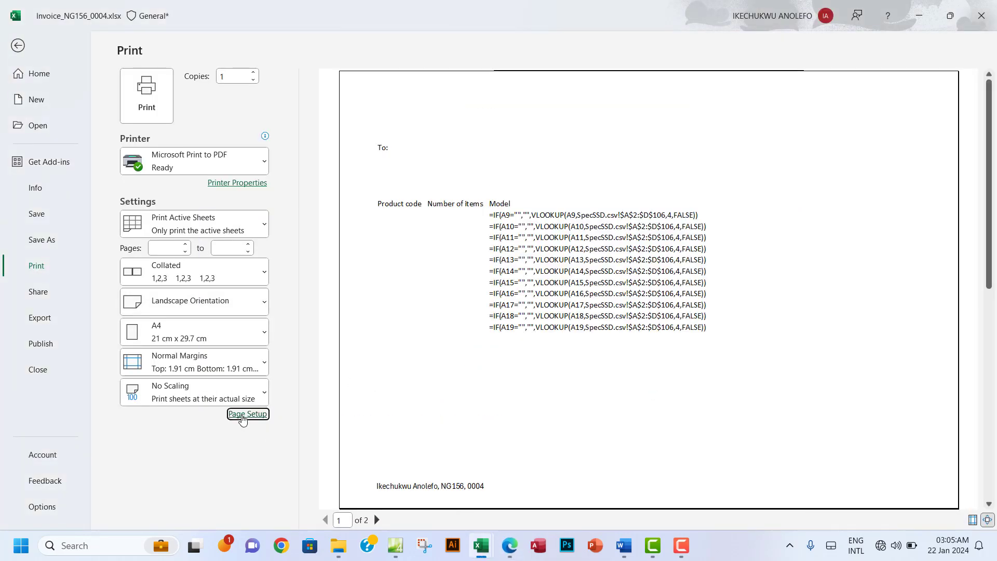
Step: Turn on printing of row and column headings in Page Setup
left_click(247, 413)
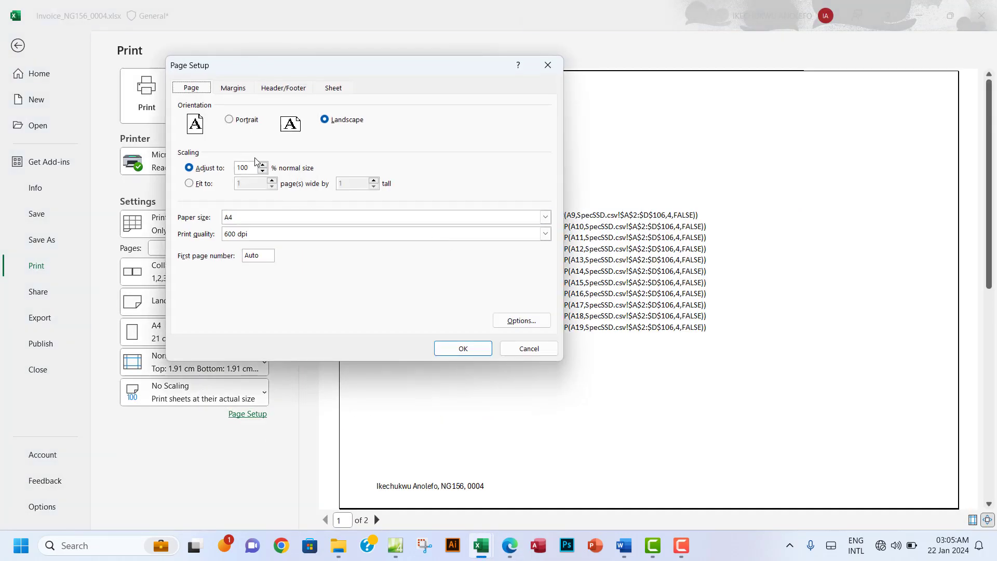
left_click(335, 89)
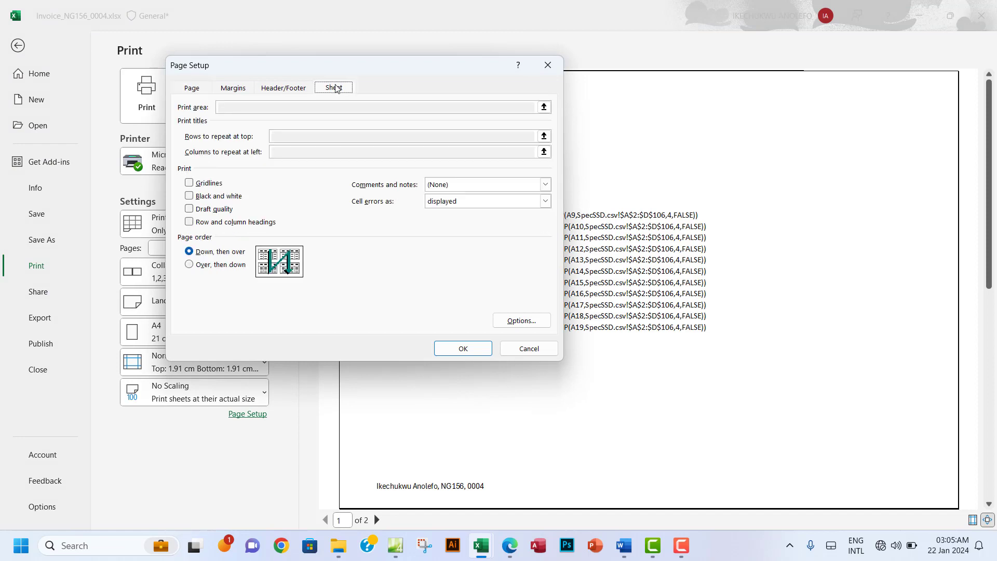
left_click(189, 222)
left_click(462, 349)
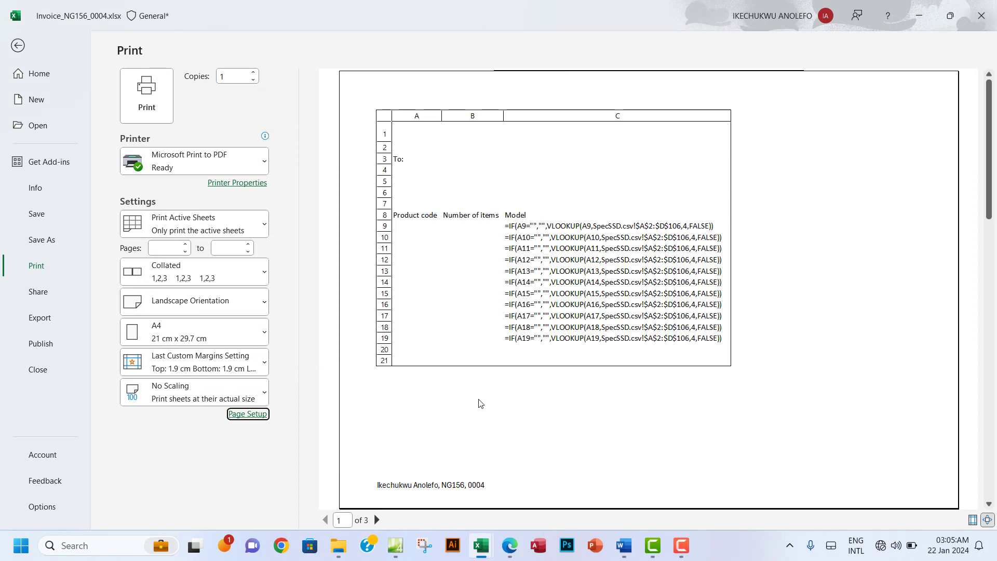
left_click(509, 546)
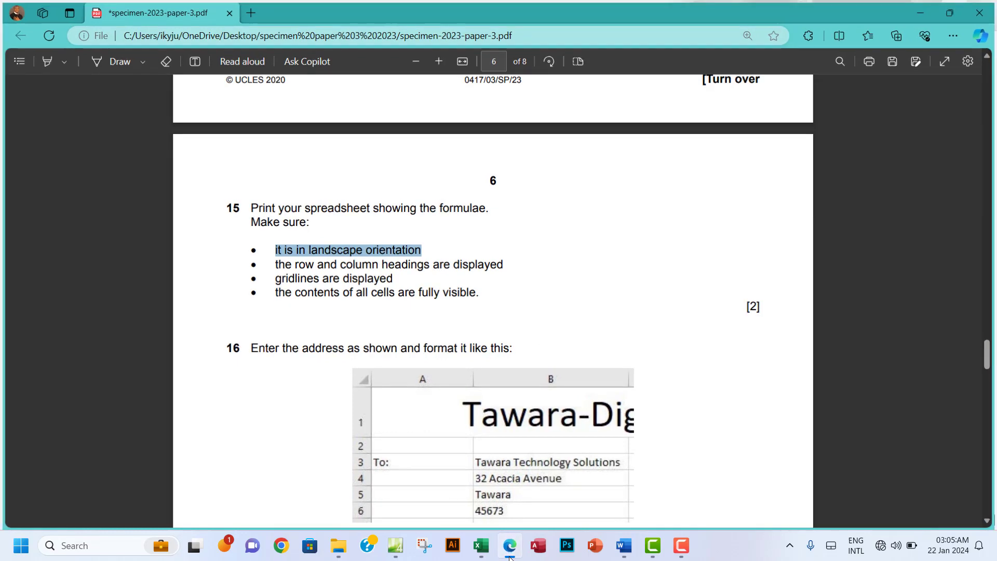
left_click(510, 556)
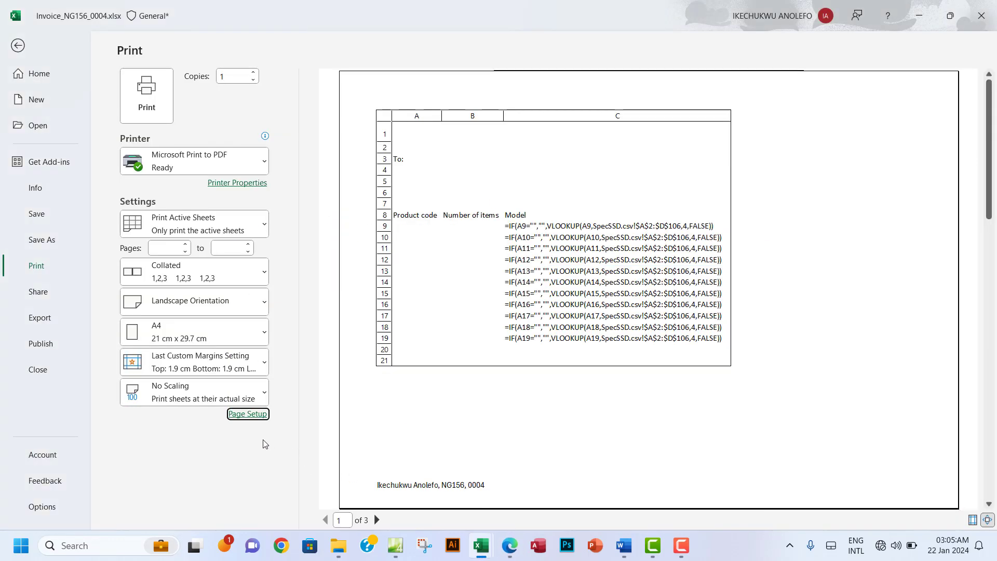
Step: Turn on printing of gridlines in Page Setup, making the preview 3 pages
left_click(247, 414)
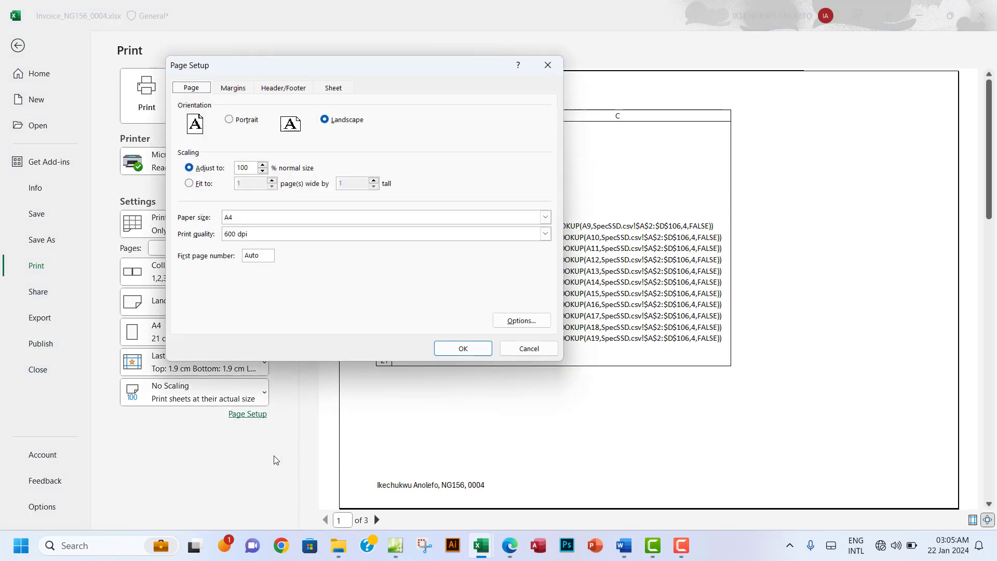
left_click(336, 93)
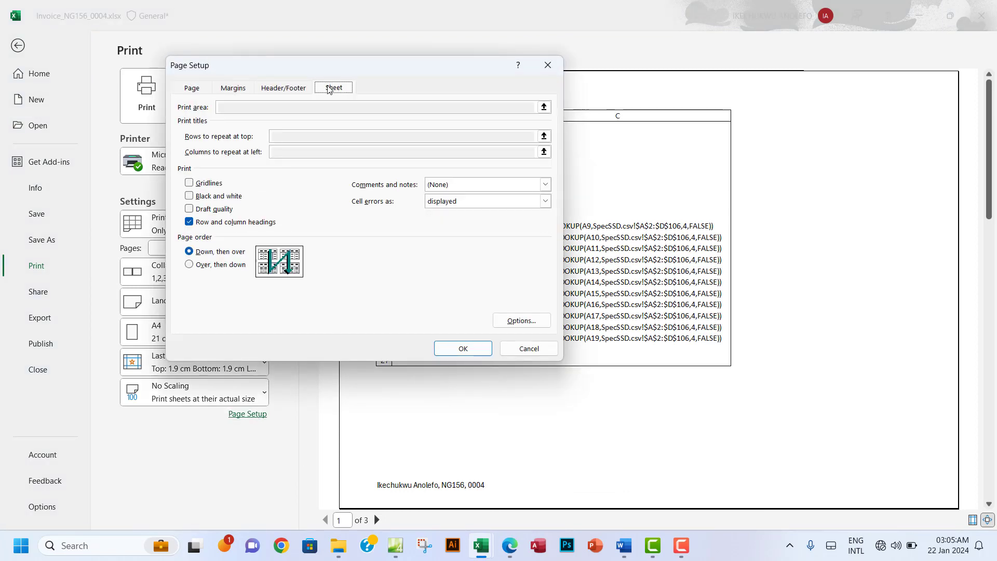
left_click(189, 183)
left_click(462, 349)
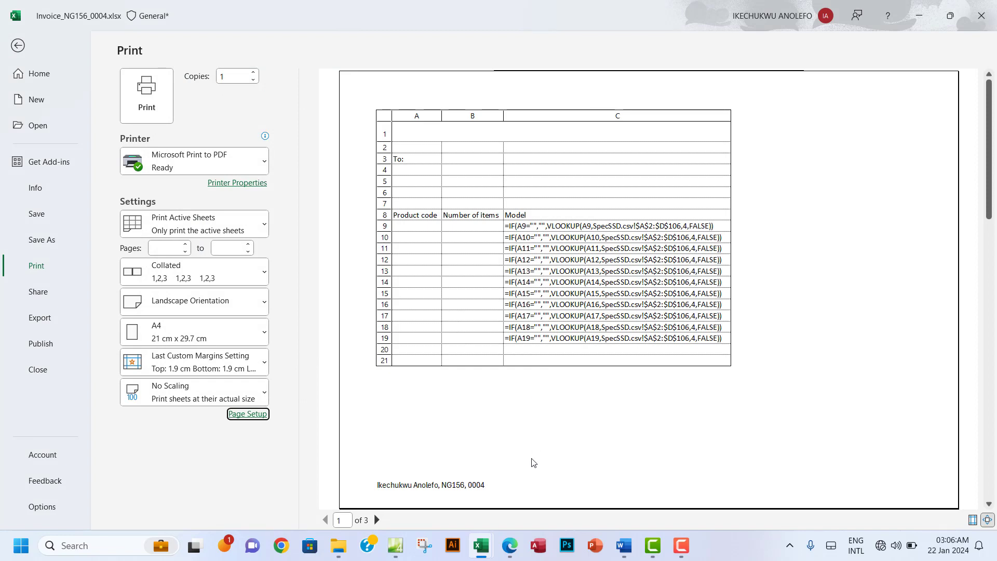
left_click(509, 547)
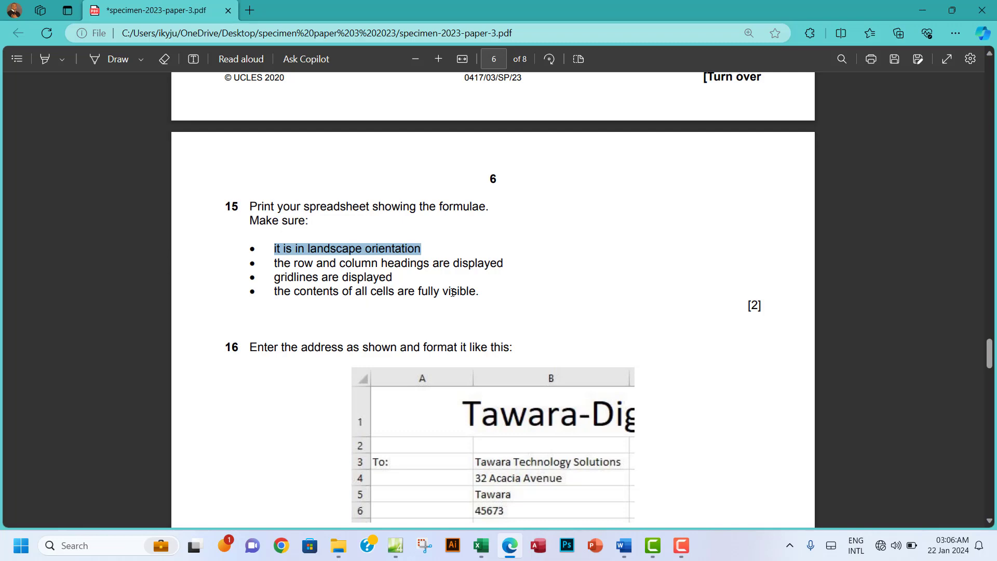
mouse_move(481, 547)
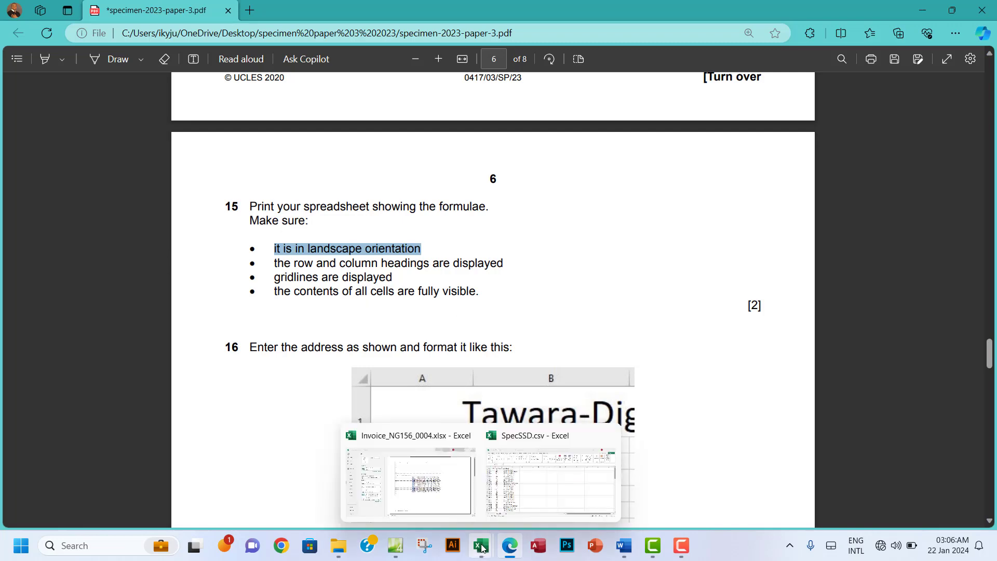
left_click(412, 498)
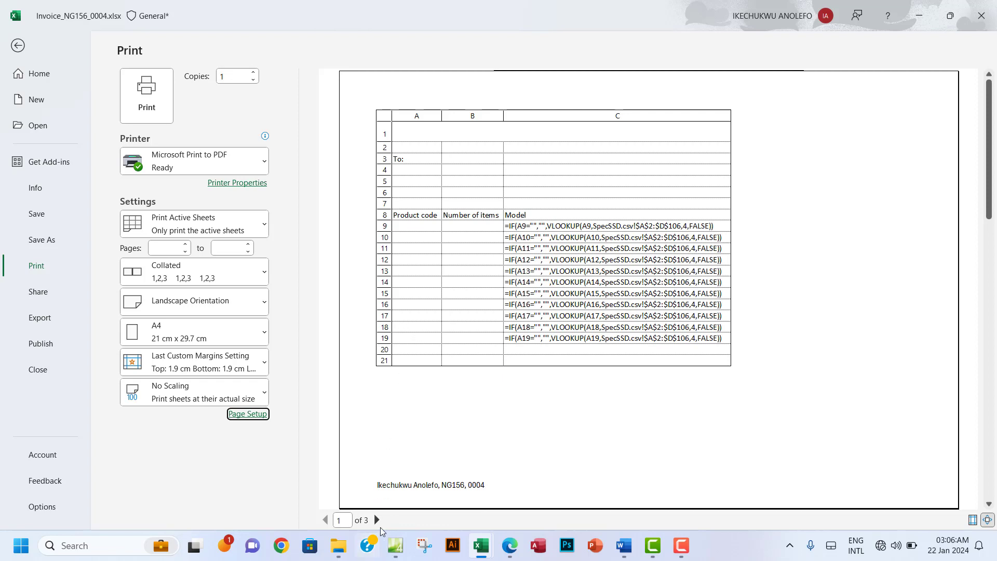
Step: Review all 3 preview pages, then print the formula sheet with Microsoft Print to PDF
left_click(377, 519)
left_click(377, 519)
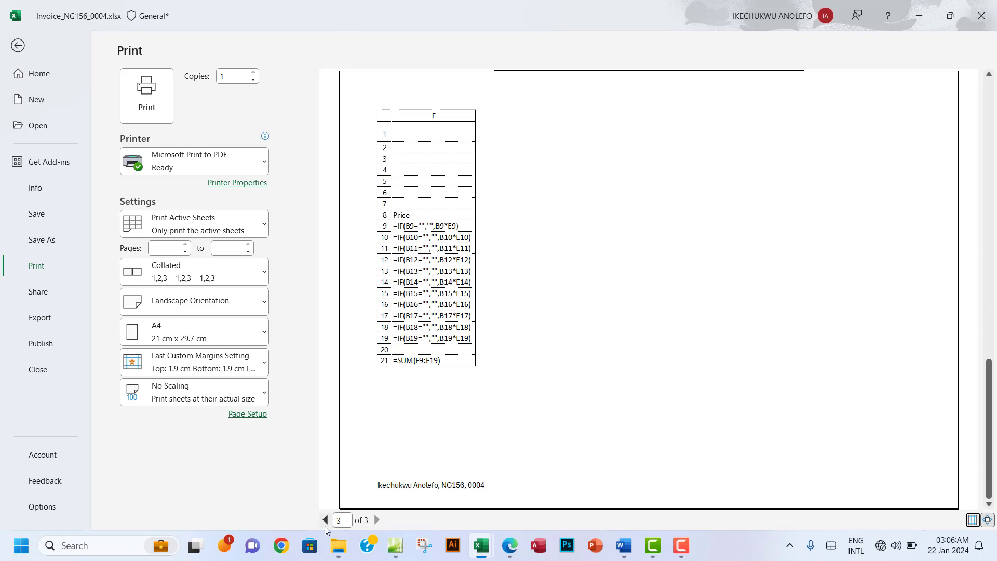
left_click(325, 524)
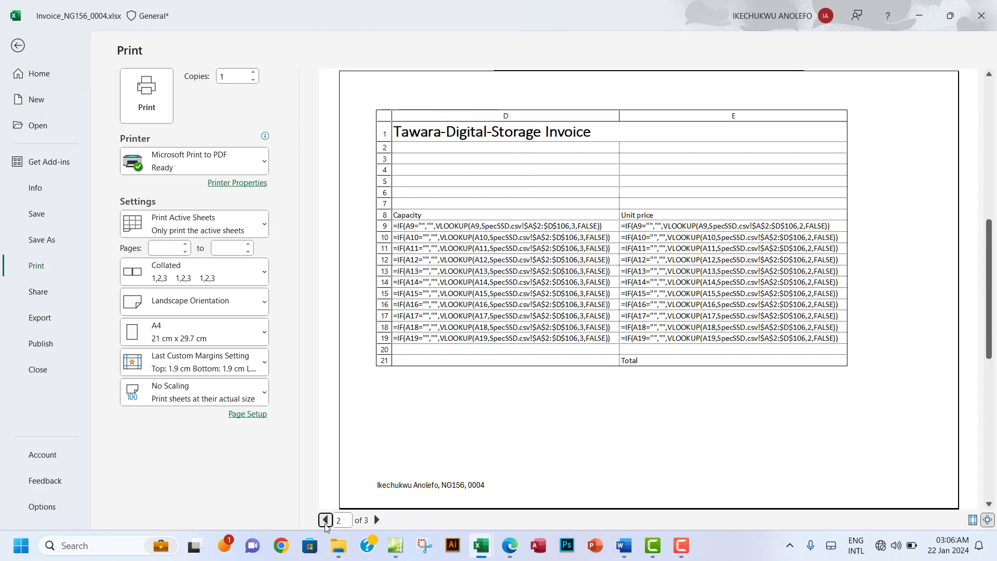
left_click(325, 520)
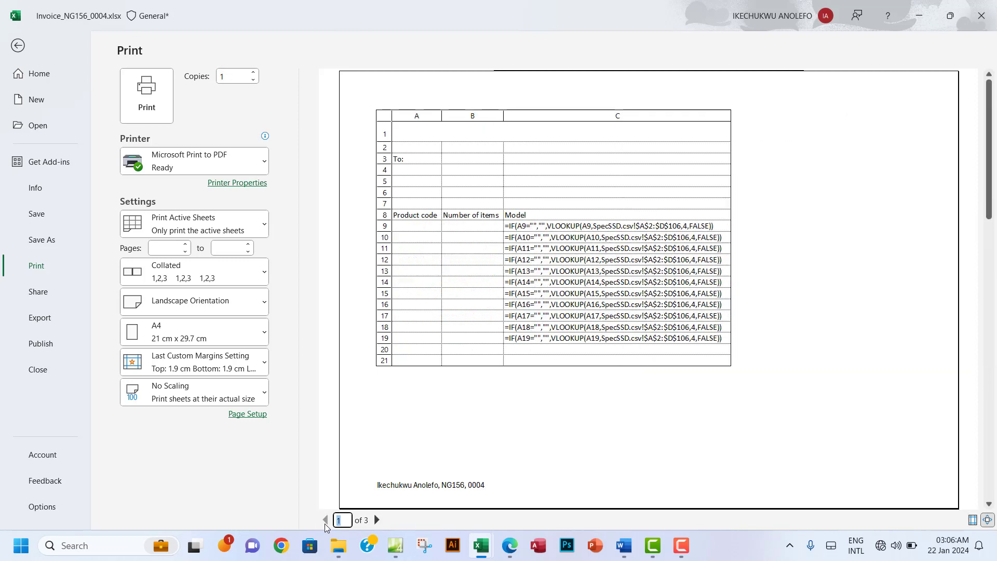
key("Tab")
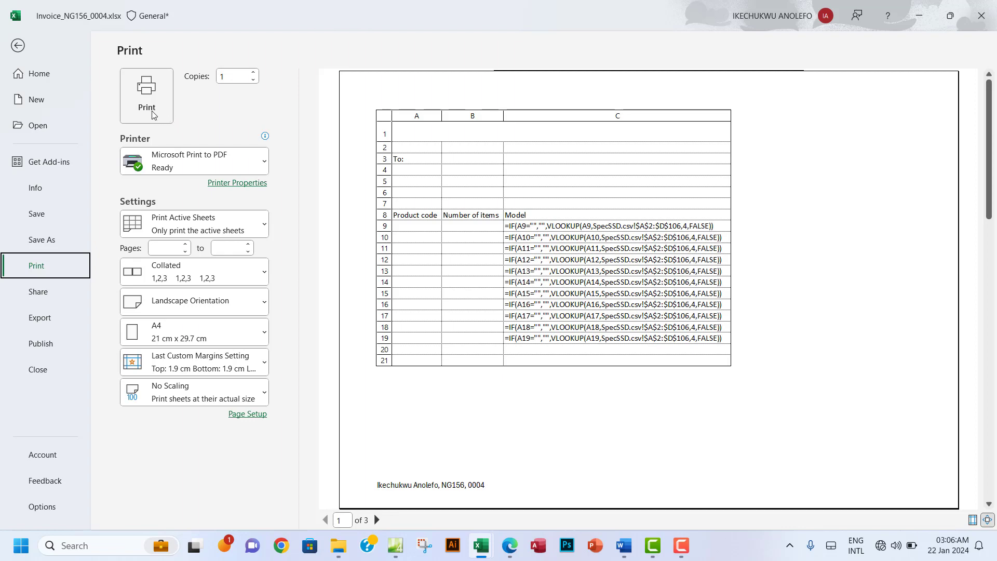
left_click(152, 115)
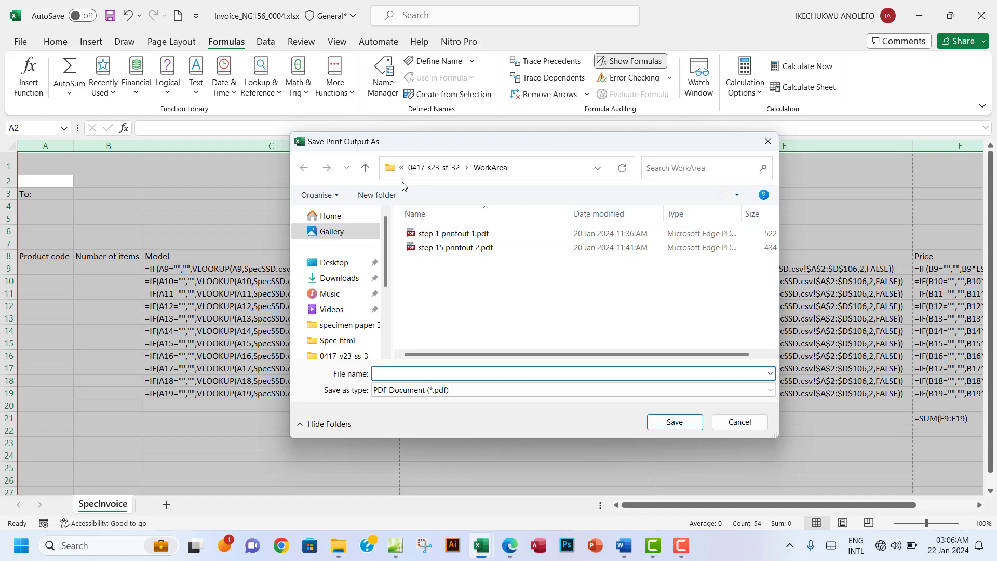
Step: Browse to the Workarea folder under Desktop > specimen paper 3 2023 > 0417_y23_ss_3
left_click(366, 171)
left_click(366, 171)
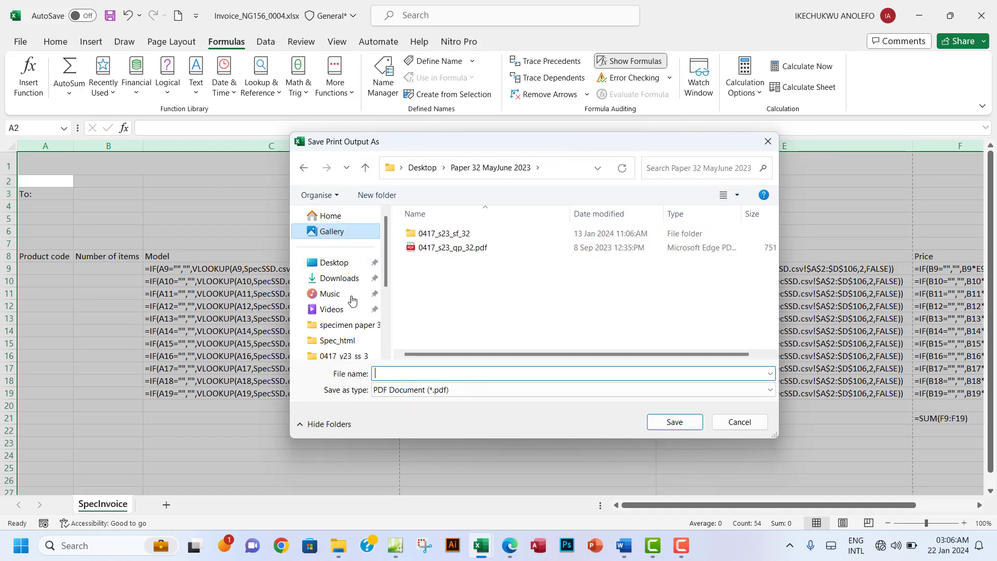
left_click(332, 263)
scroll(703, 261, "down", 5)
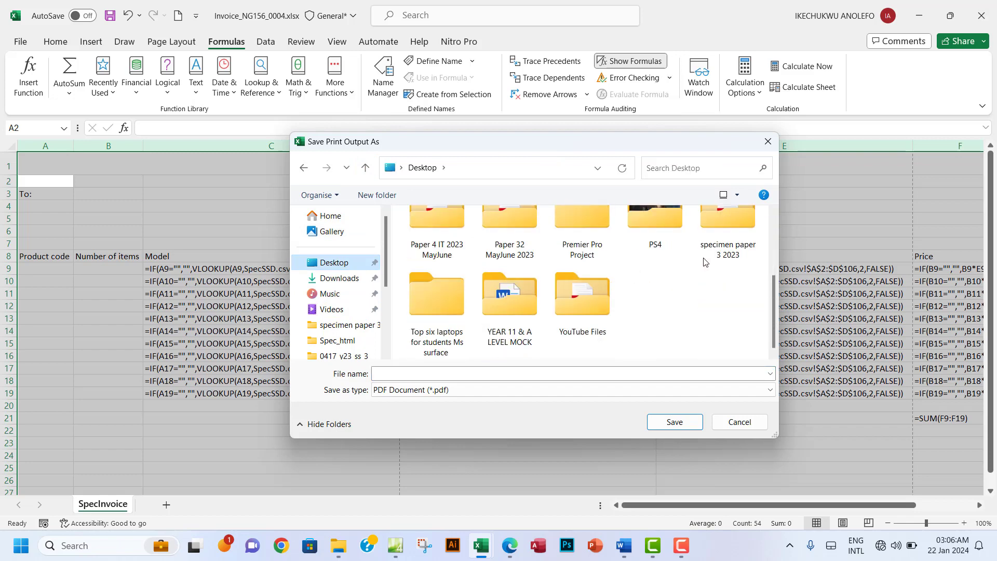
double_click(736, 239)
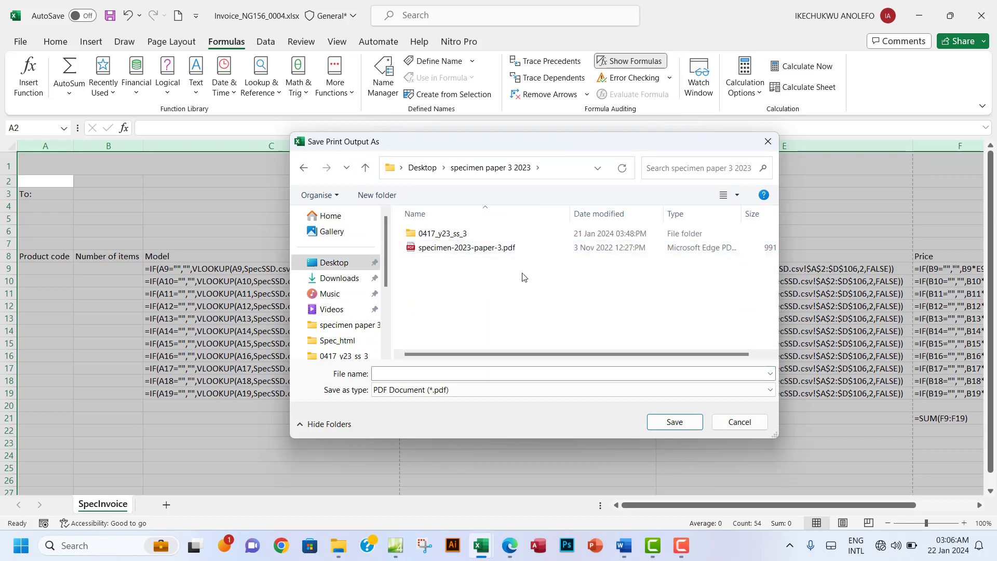
double_click(435, 235)
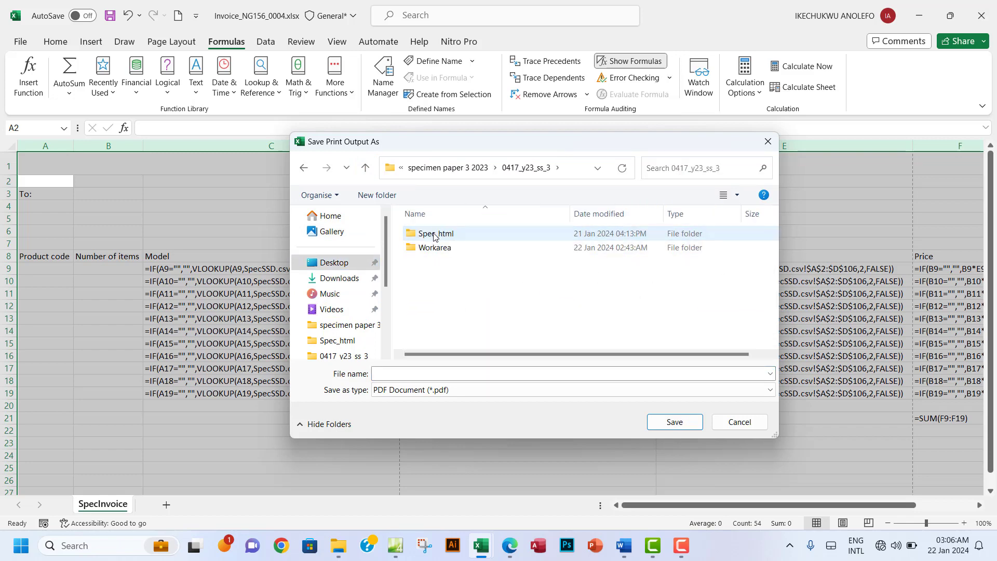
left_click(440, 250)
double_click(443, 249)
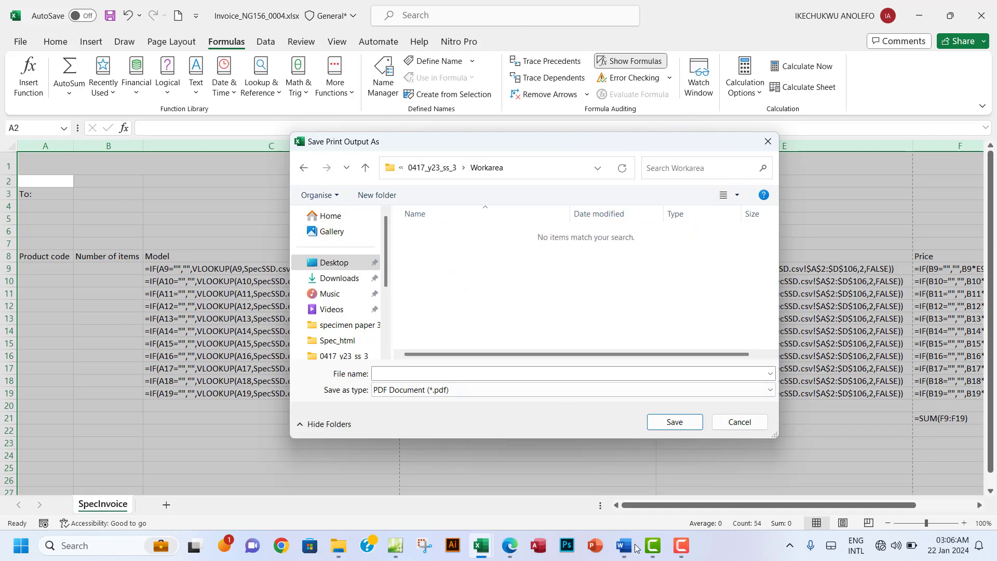
left_click(517, 550)
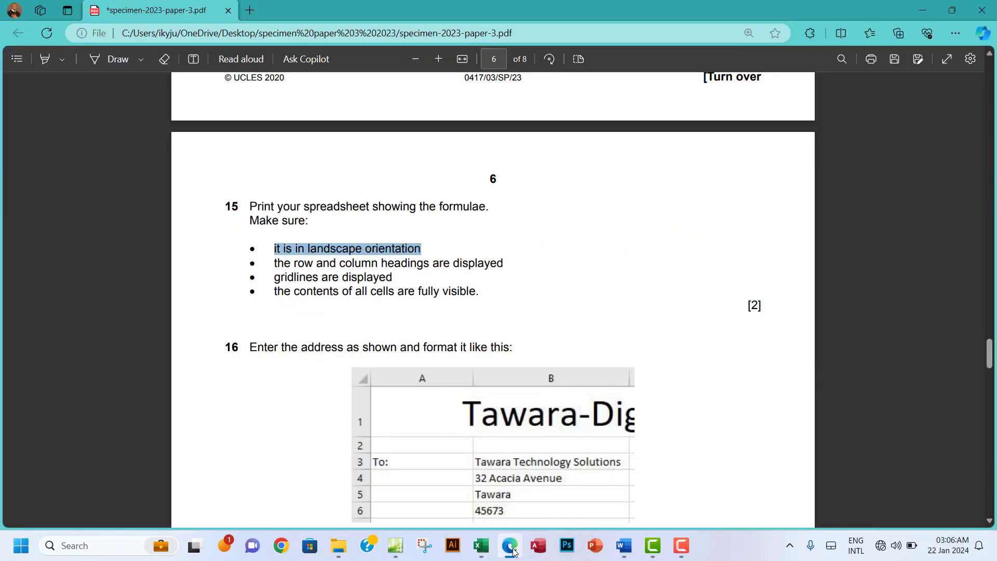
left_click(511, 546)
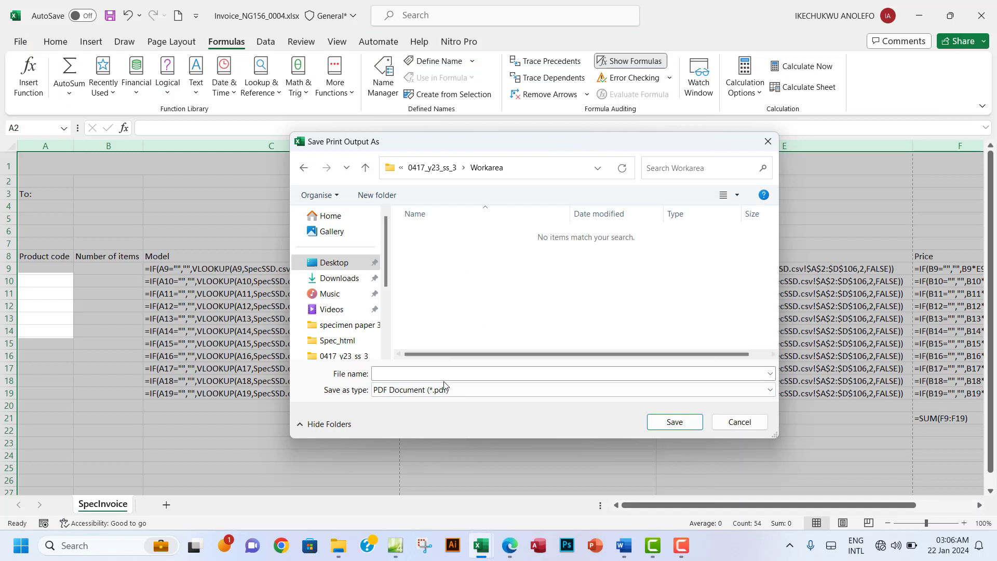
Step: Name the PDF 'Step 15 printout 1' and save it there
left_click(444, 378)
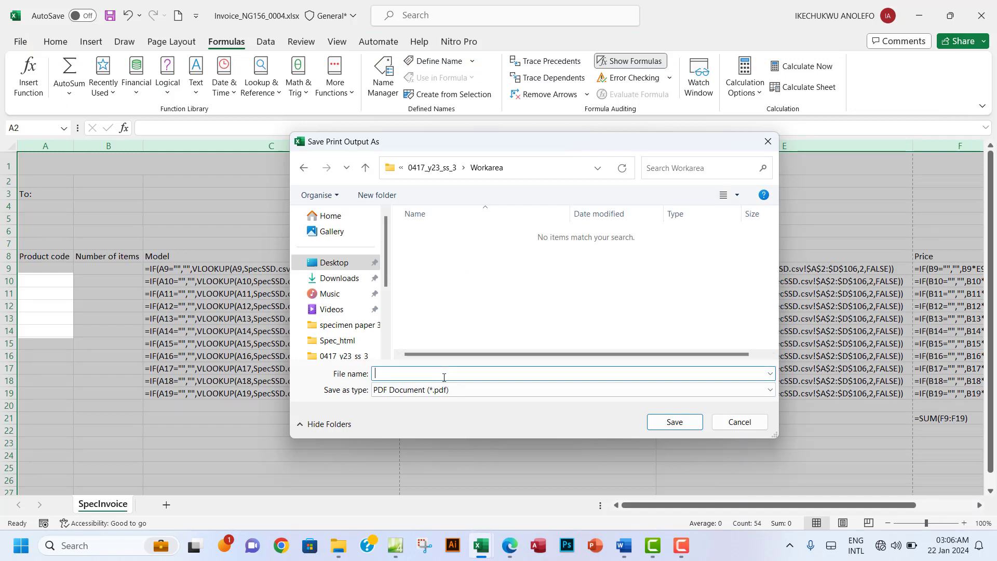
type("Step 15 printout 1")
left_click(669, 422)
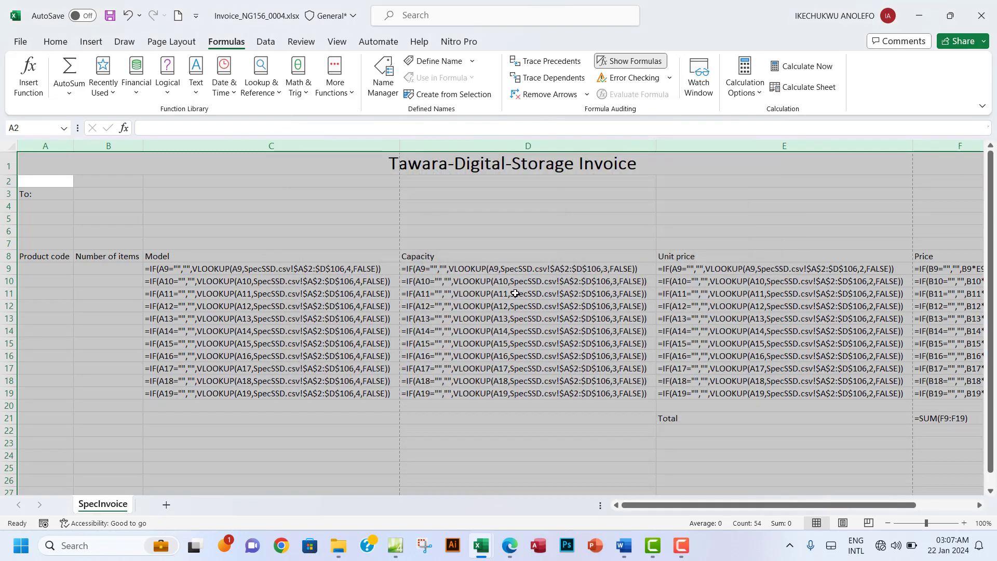
Step: Open Step 15 printout 1.pdf from the Workarea folder
left_click(338, 545)
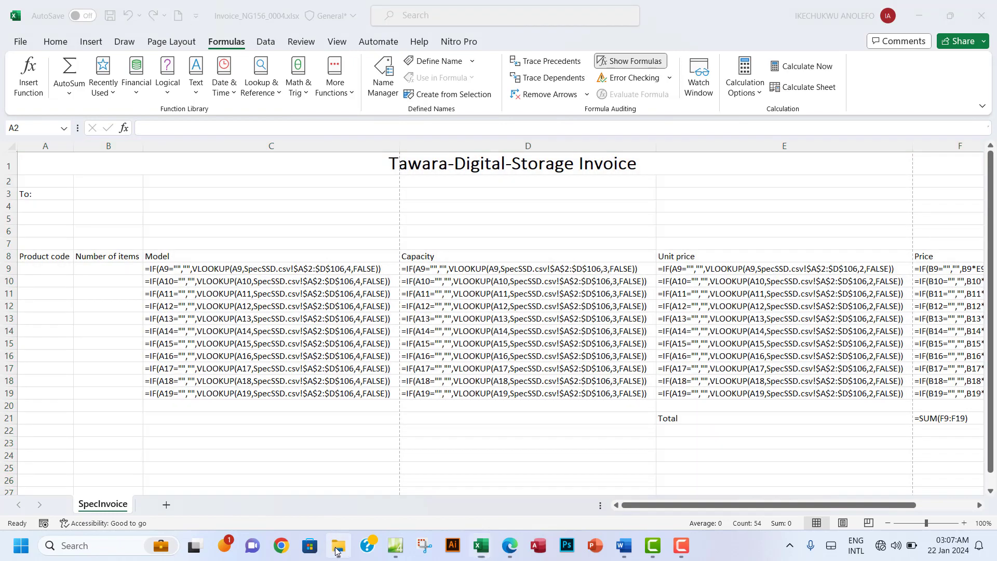
double_click(222, 131)
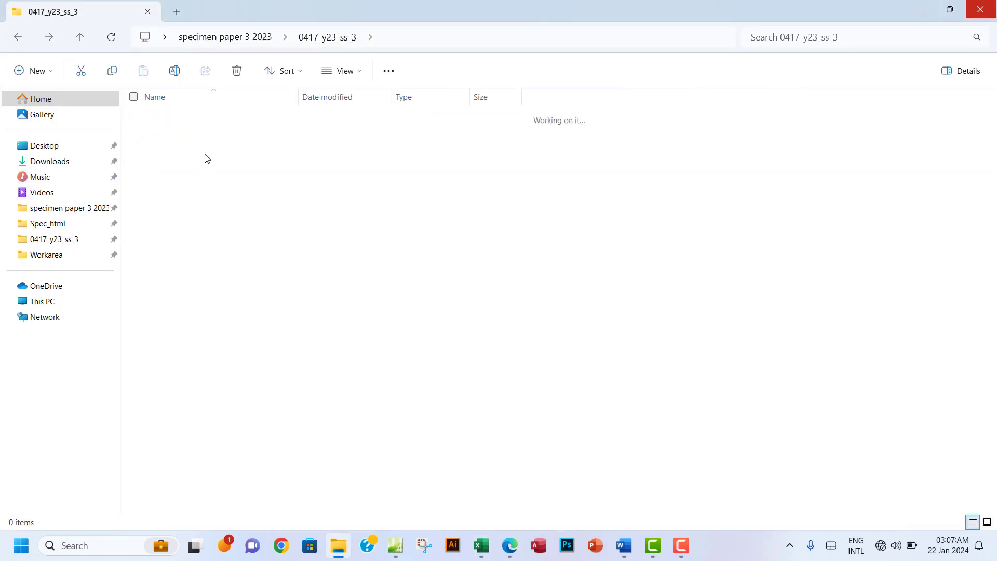
double_click(207, 150)
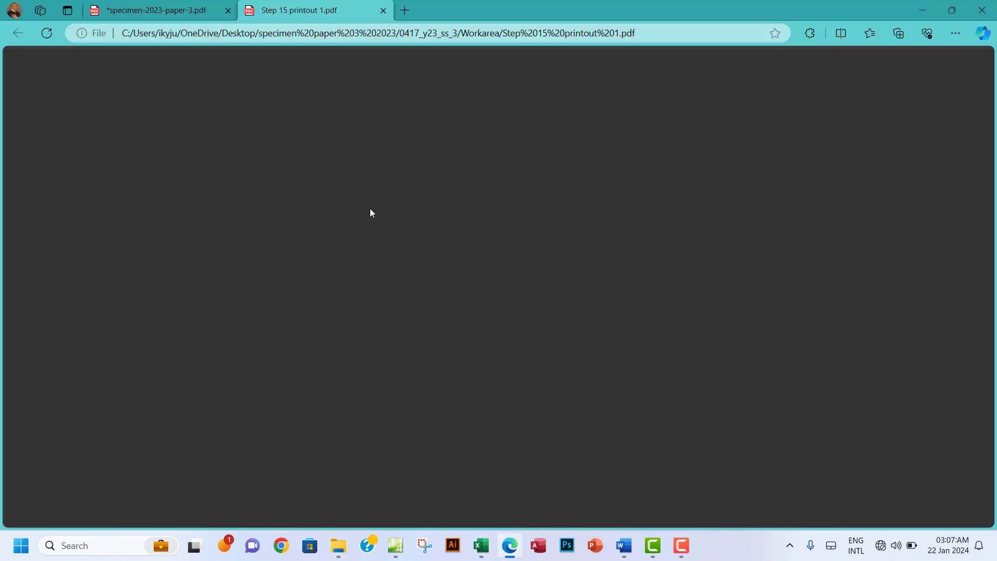
Step: Scroll through the three pages of the printout, then close it
scroll(465, 258, "down", 15)
scroll(465, 260, "up", 10)
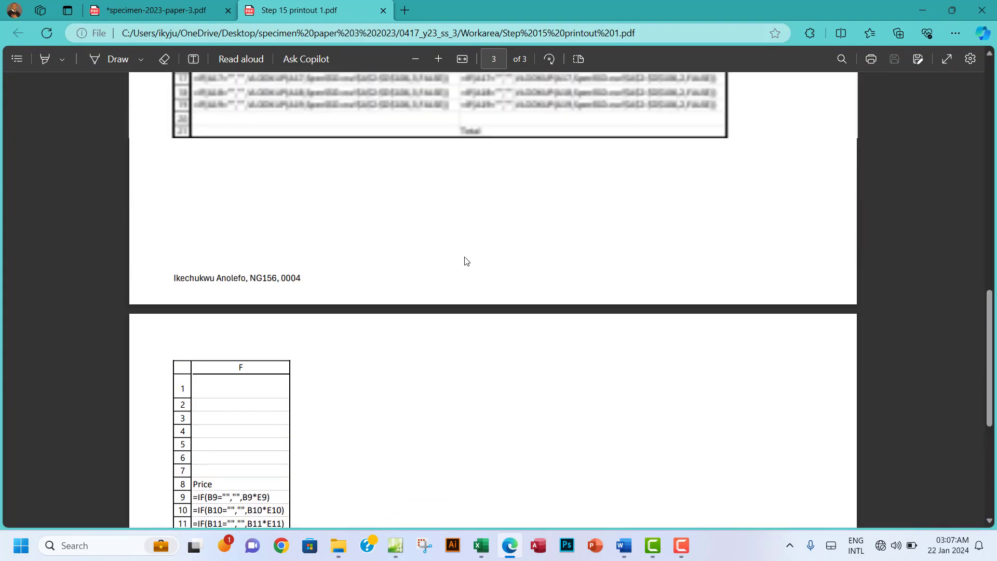
scroll(466, 261, "down", 12)
scroll(466, 260, "up", 14)
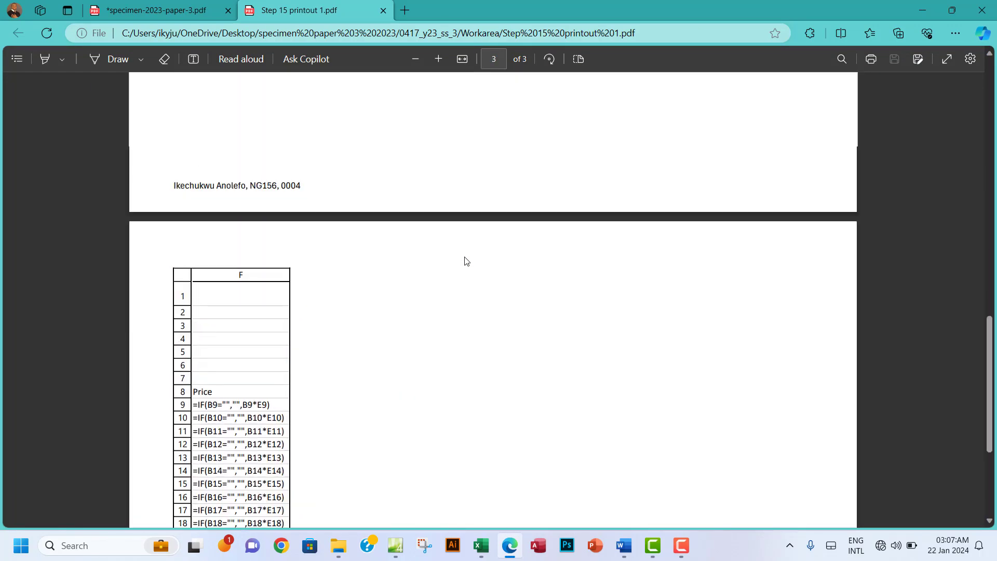
scroll(466, 261, "up", 5)
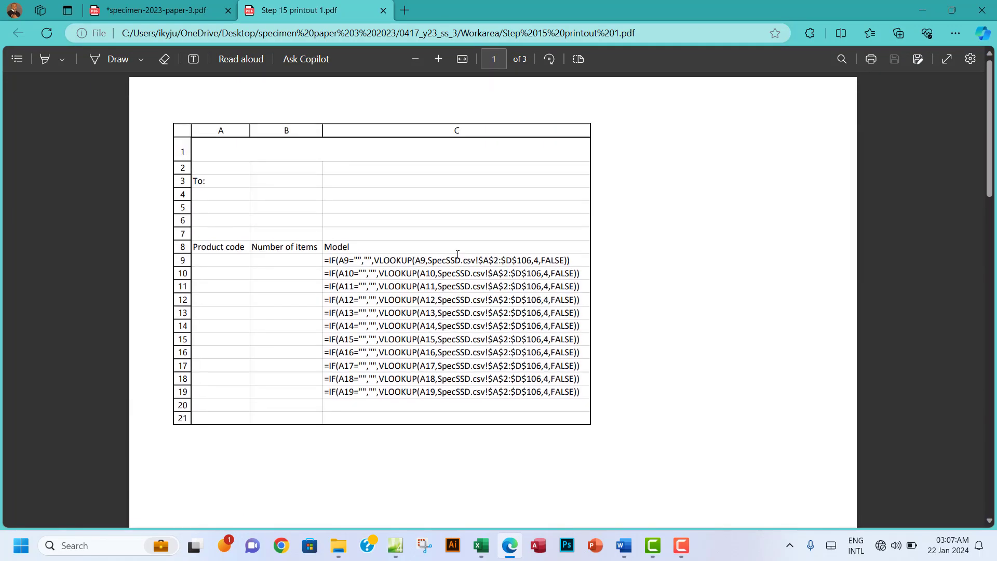
scroll(451, 291, "down", 2)
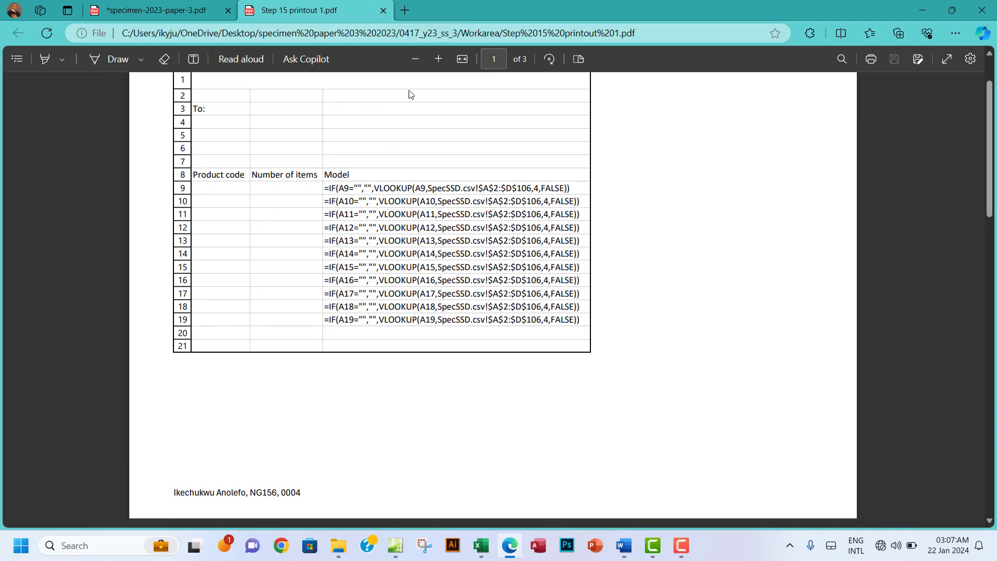
left_click(383, 10)
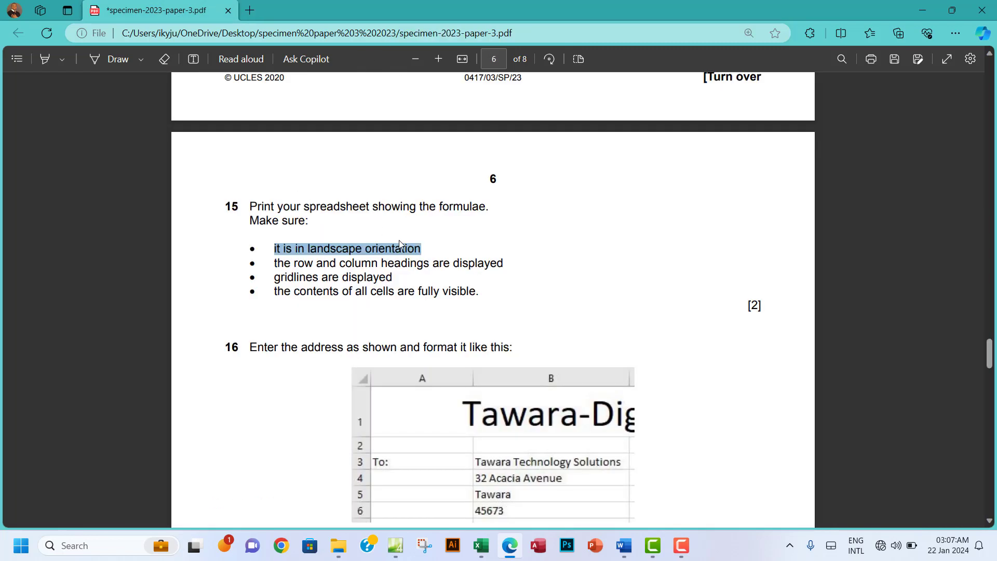
Step: Highlight the whole question 15 text in green on the specimen paper
scroll(518, 341, "down", 2)
left_click_drag(246, 130, 477, 220)
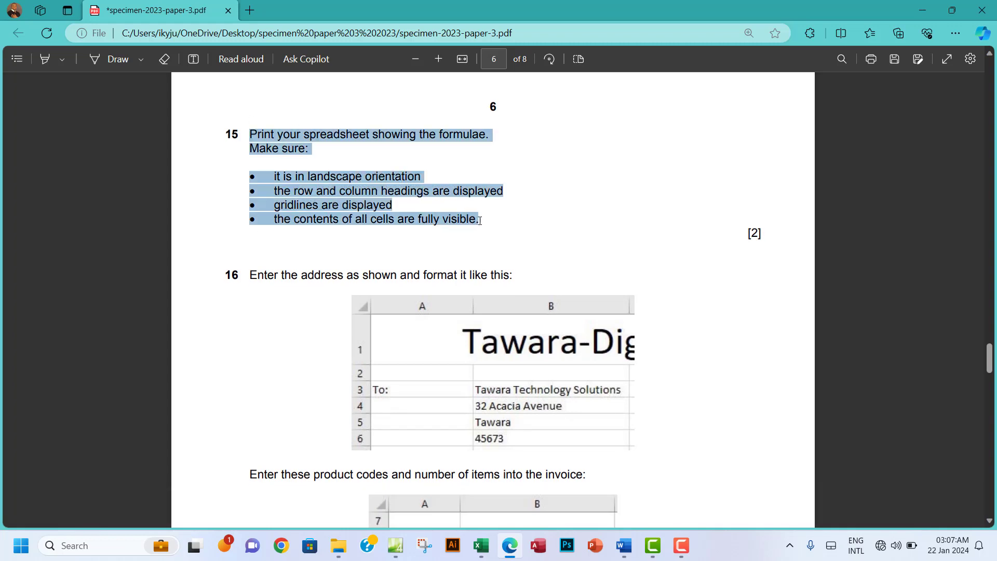
mouse_move(571, 132)
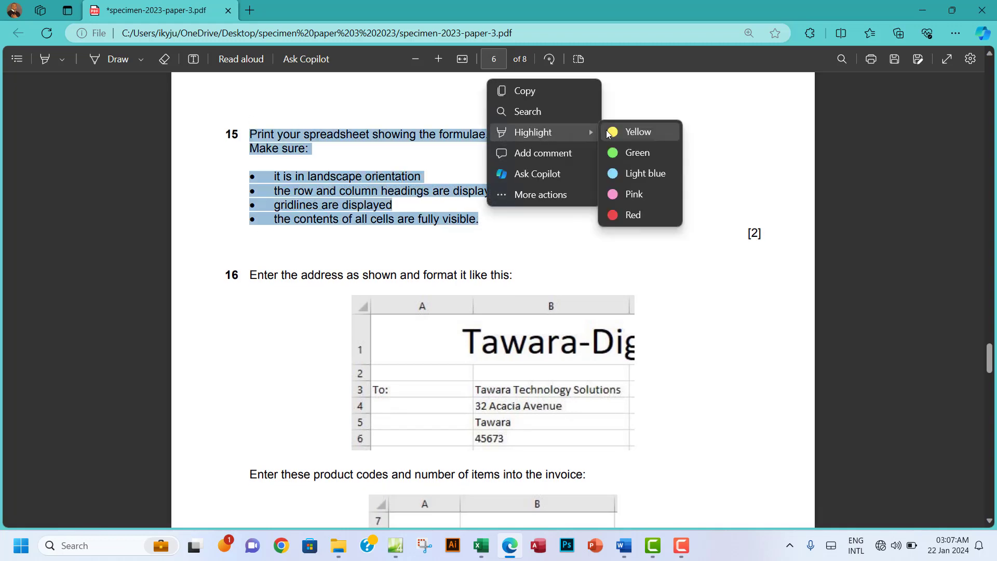
left_click(622, 153)
scroll(541, 340, "down", 2)
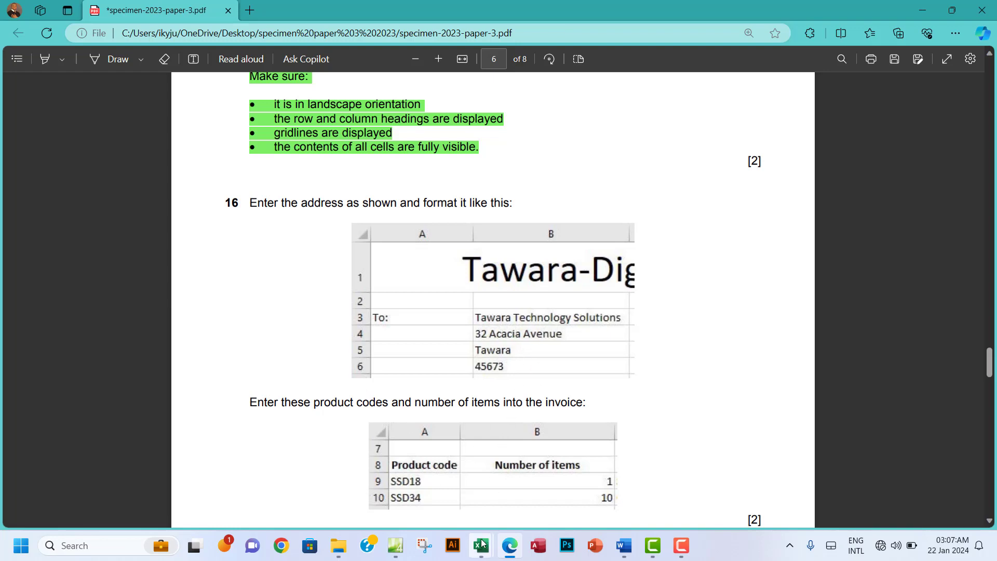
mouse_move(481, 546)
left_click(378, 469)
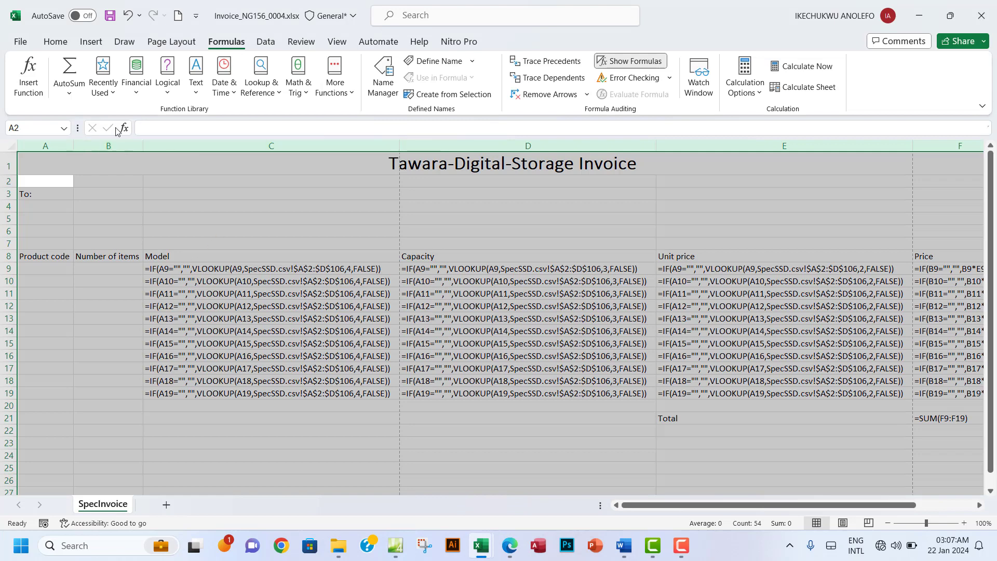
Step: Turn off Show Formulas so the invoice displays values
left_click(60, 44)
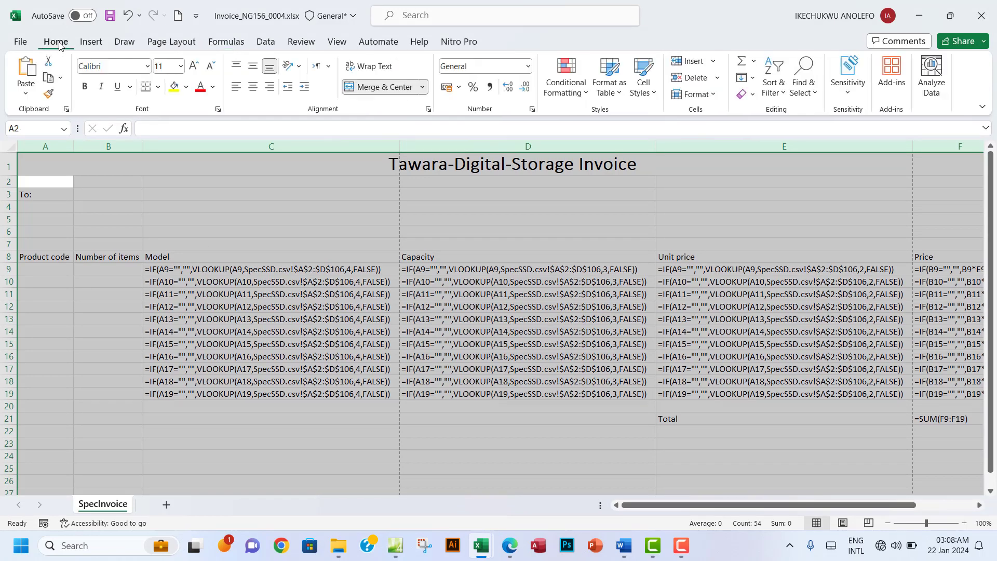
left_click(227, 43)
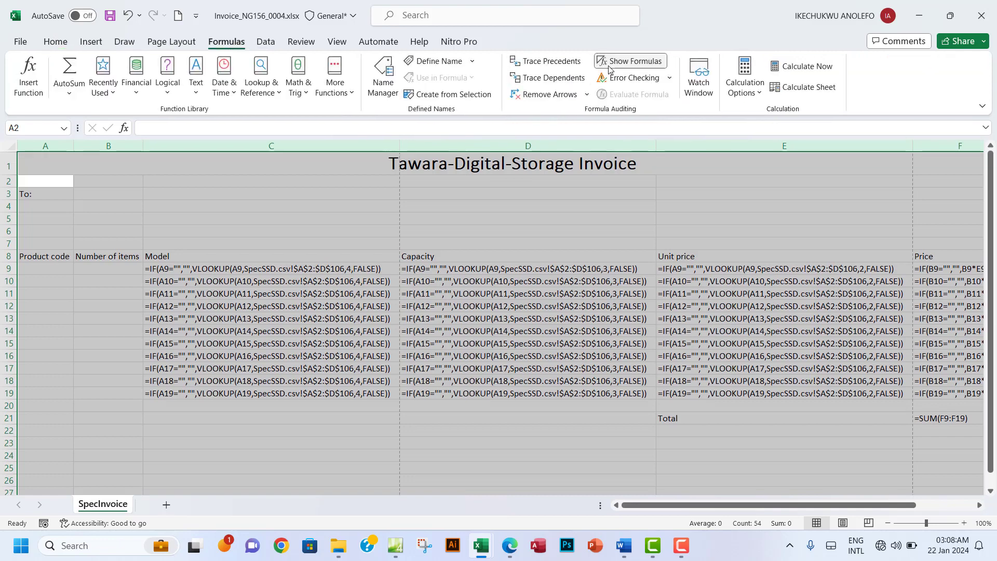
left_click(629, 61)
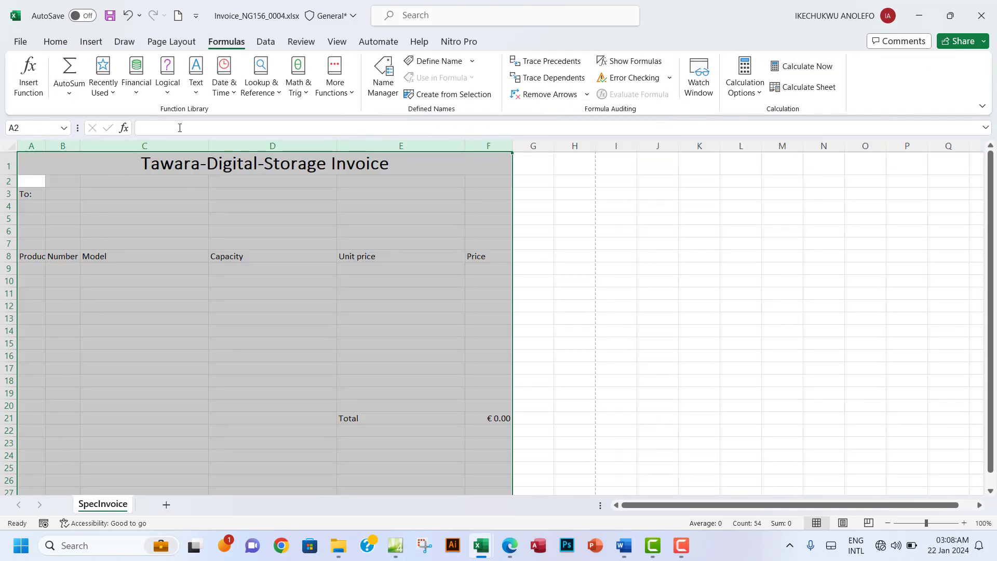
Step: Autofit columns A–F and widen column F so the title fits
double_click(214, 145)
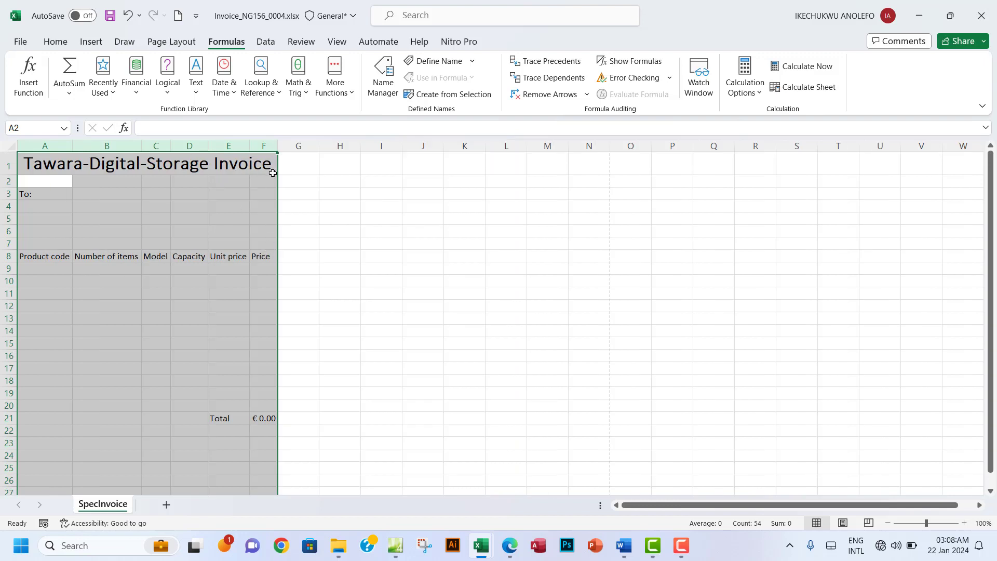
left_click_drag(278, 148, 285, 149)
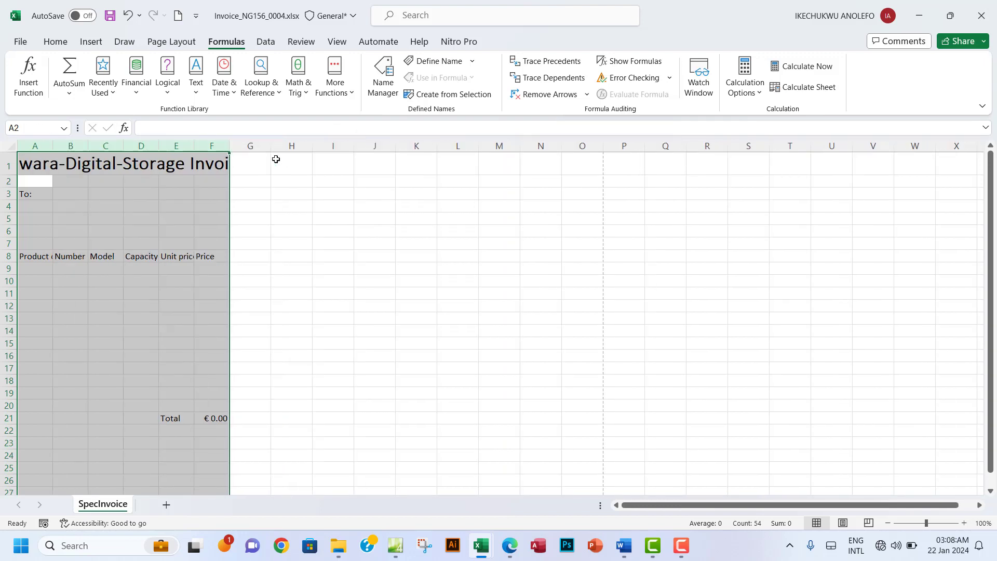
double_click(229, 145)
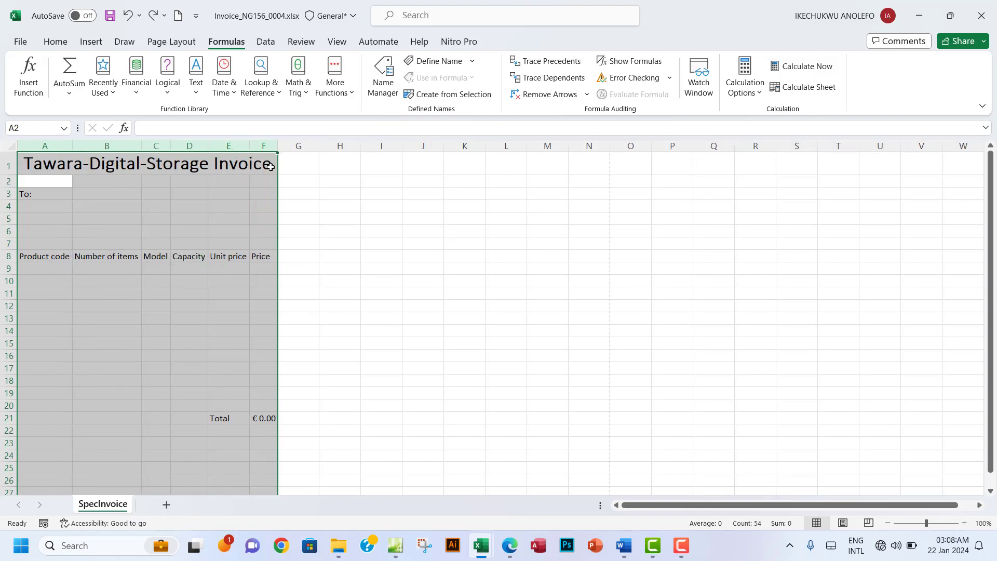
left_click(299, 218)
left_click_drag(279, 147, 290, 148)
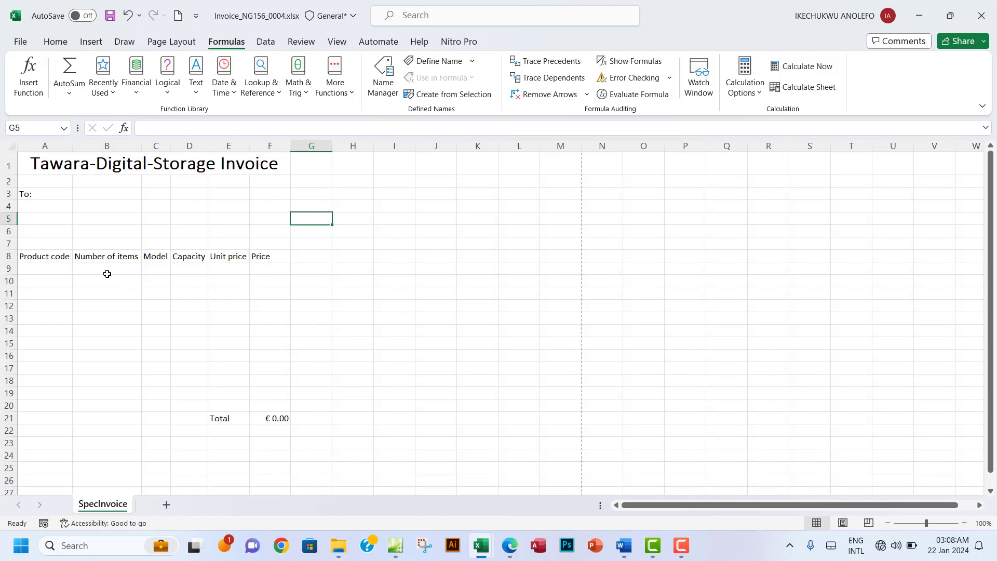
Step: Enter 'Tawara Technology Solutions' in B3 and widen column B to 23.89
left_click(87, 193)
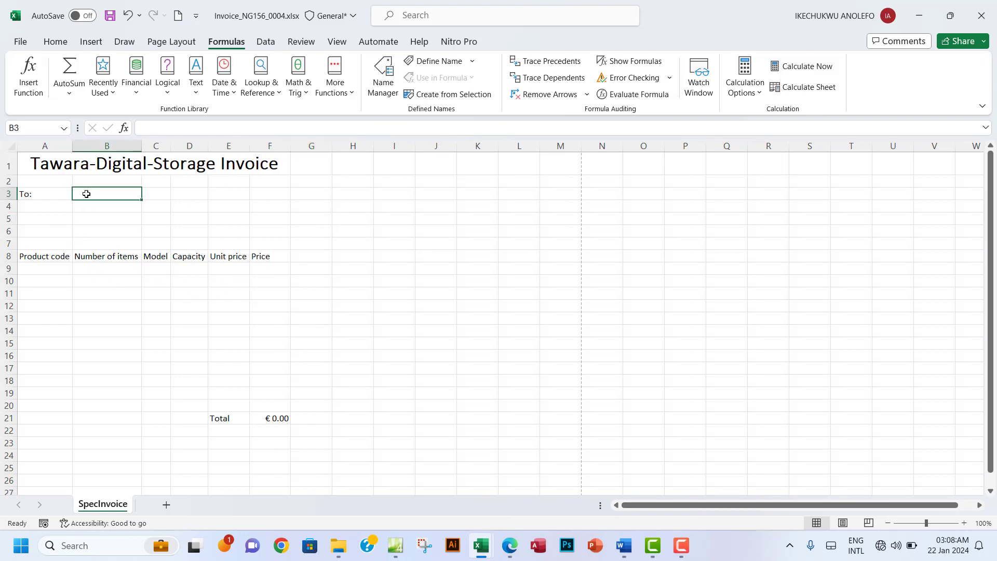
type("T")
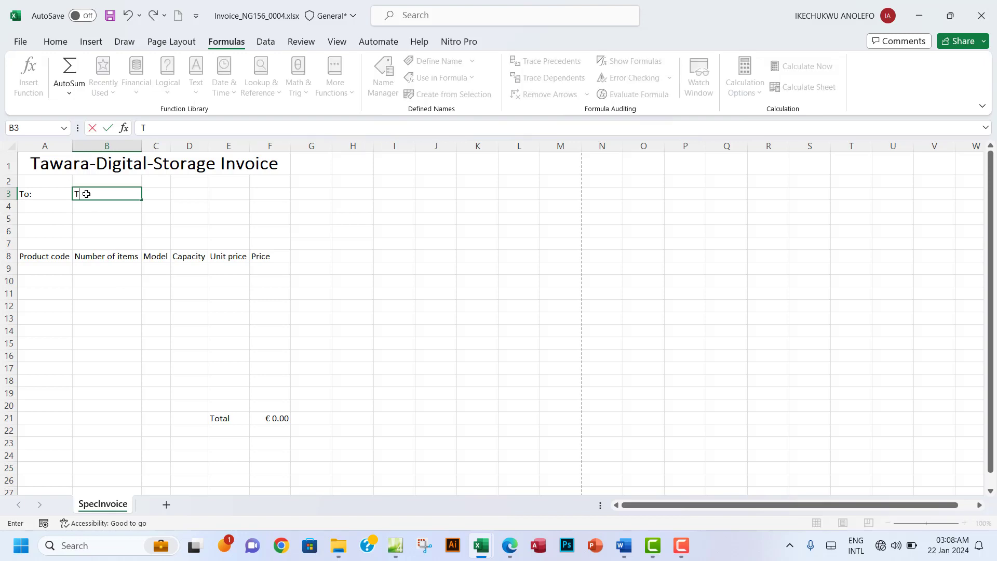
type("awara Technology")
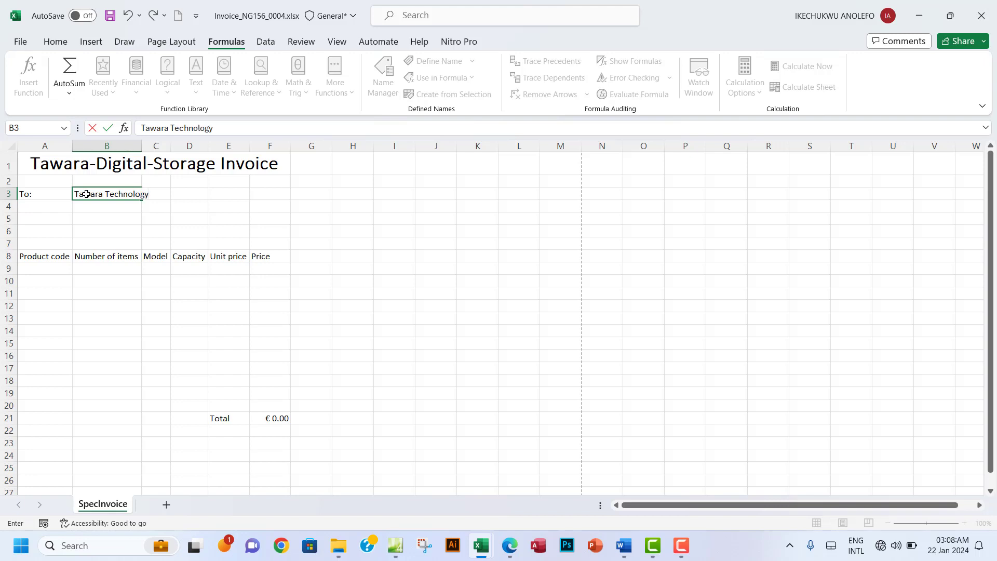
type(" Solutions")
left_click(253, 206)
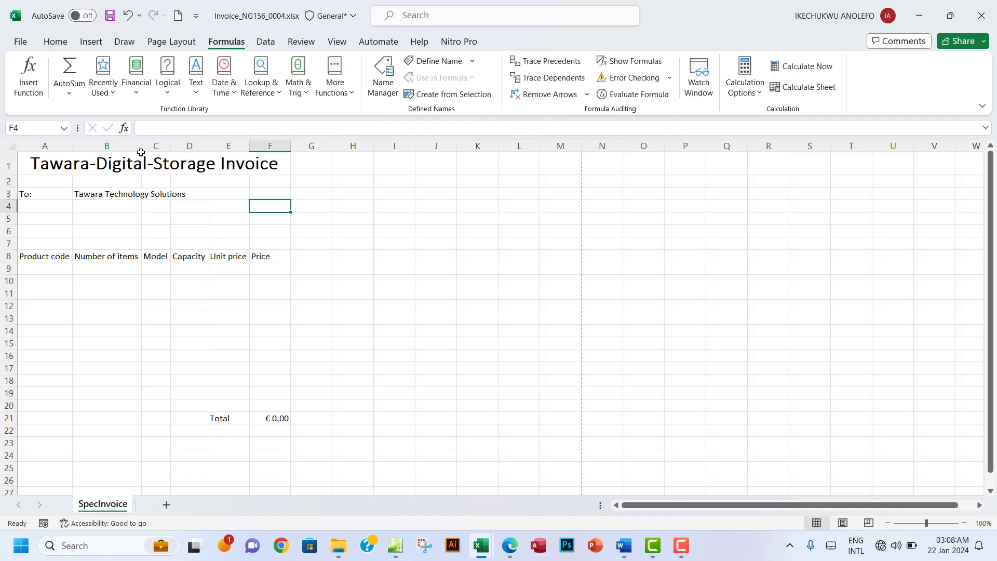
left_click_drag(142, 148, 190, 148)
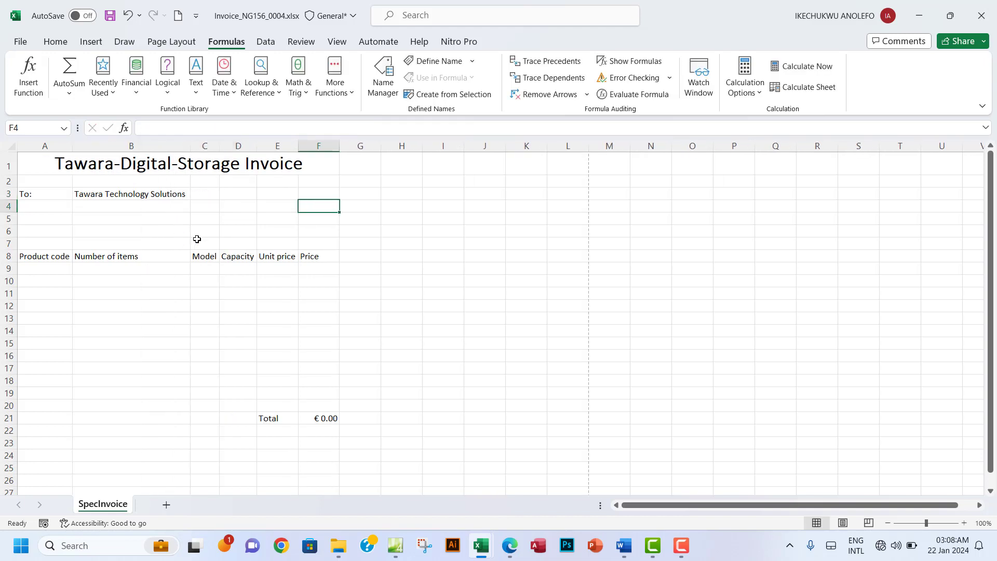
left_click(128, 210)
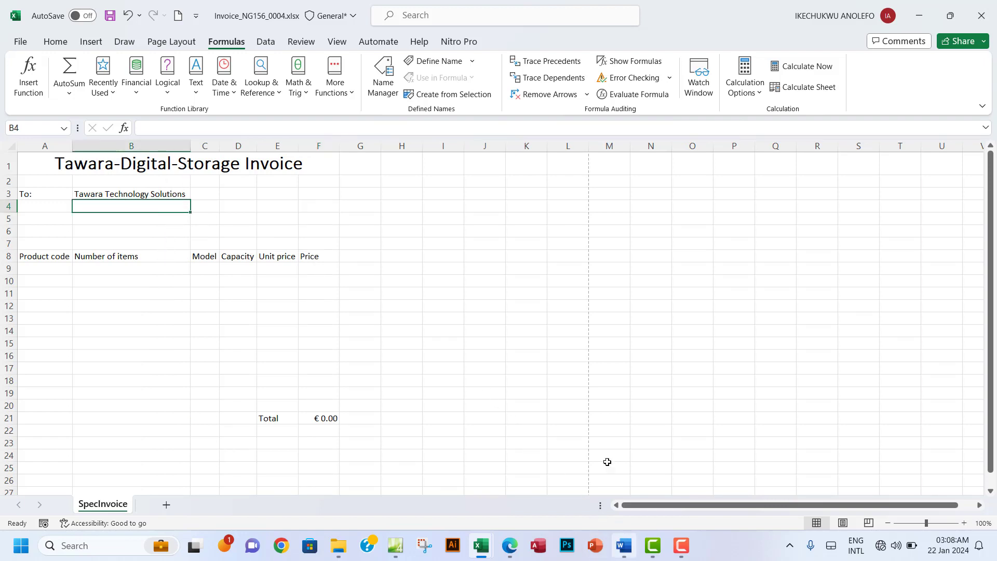
left_click(505, 549)
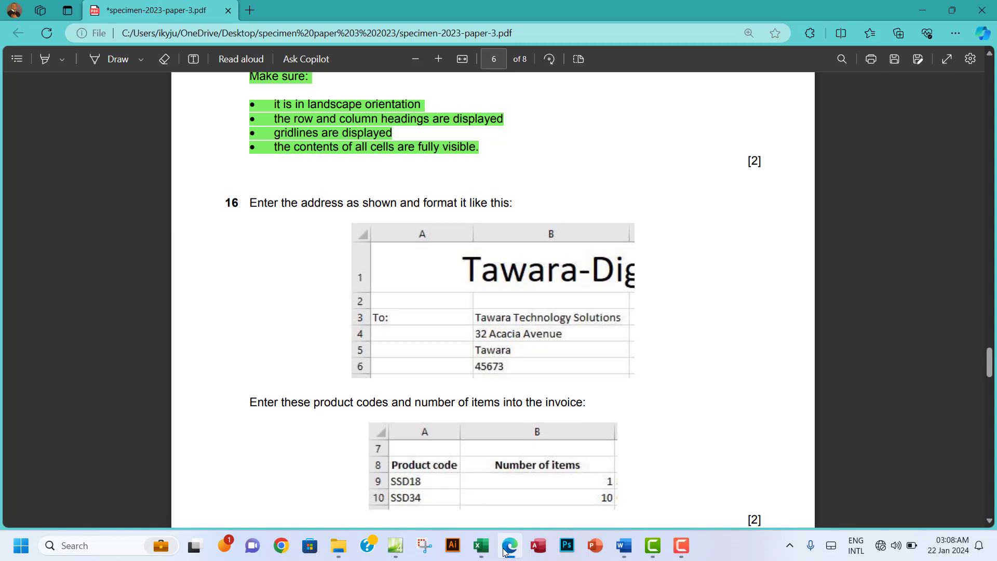
Step: Enter '32 Acacia Avenue' in B4 and widen column B slightly
left_click(505, 550)
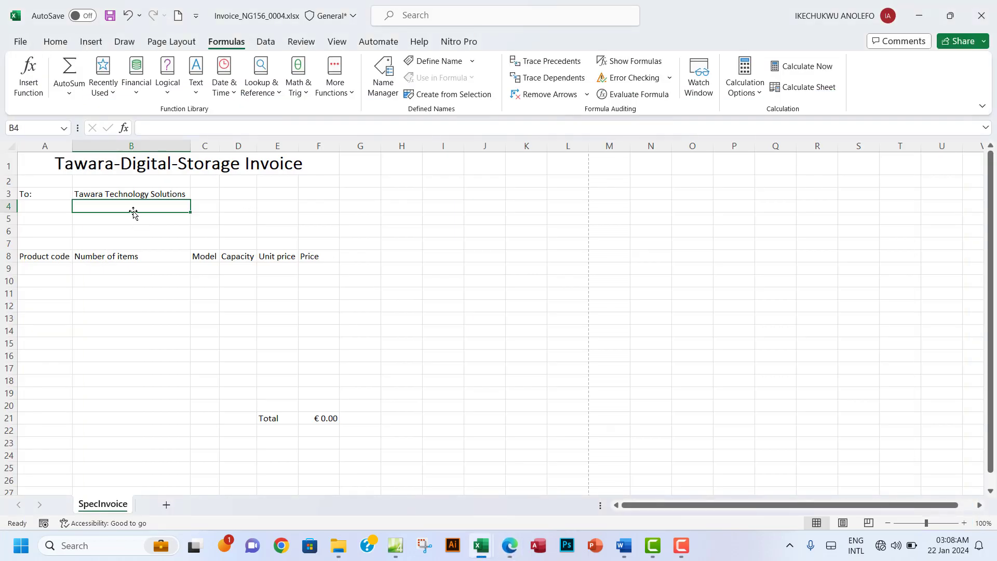
type("32 Aca")
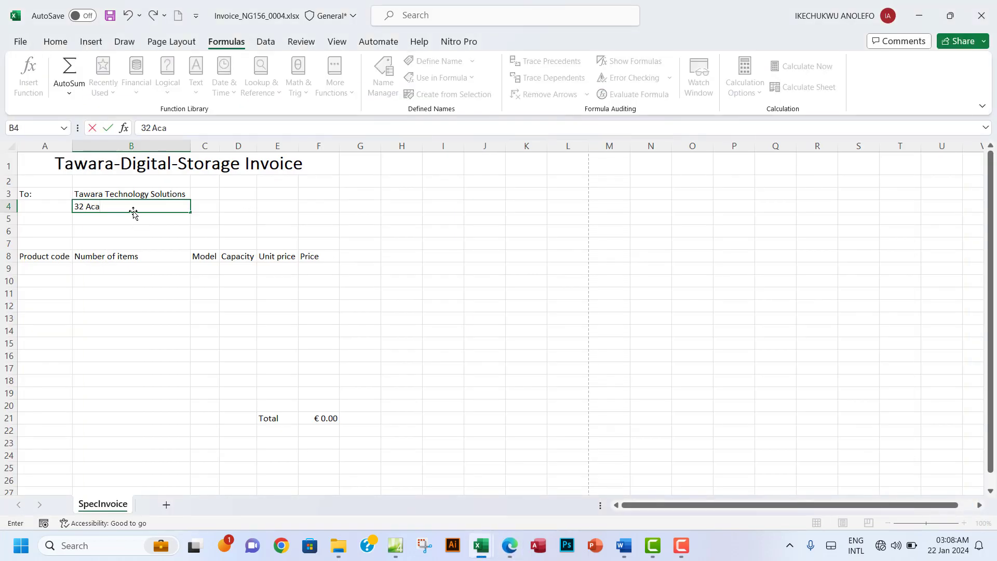
type("cia Avenuenienue")
key("Return")
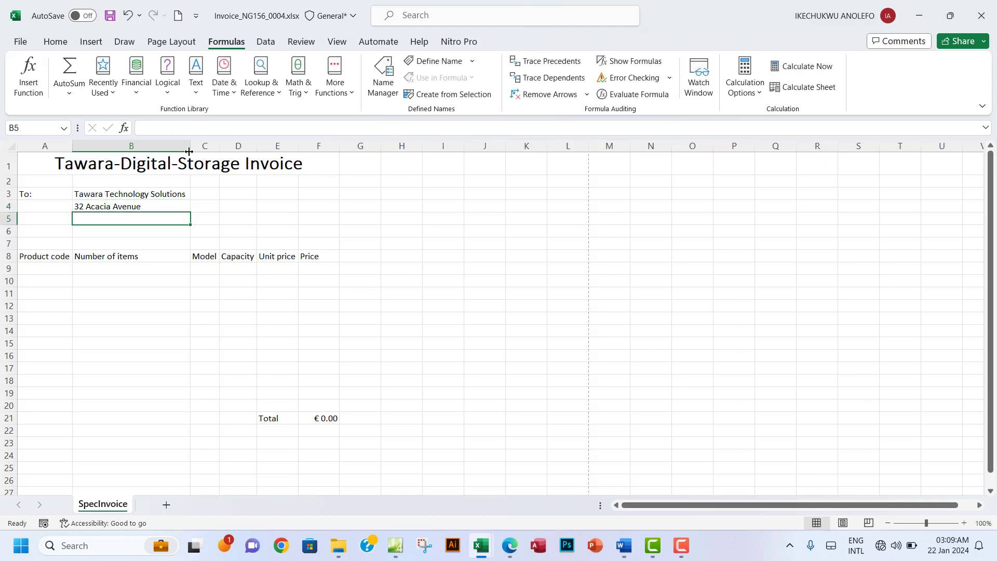
left_click_drag(191, 150, 195, 150)
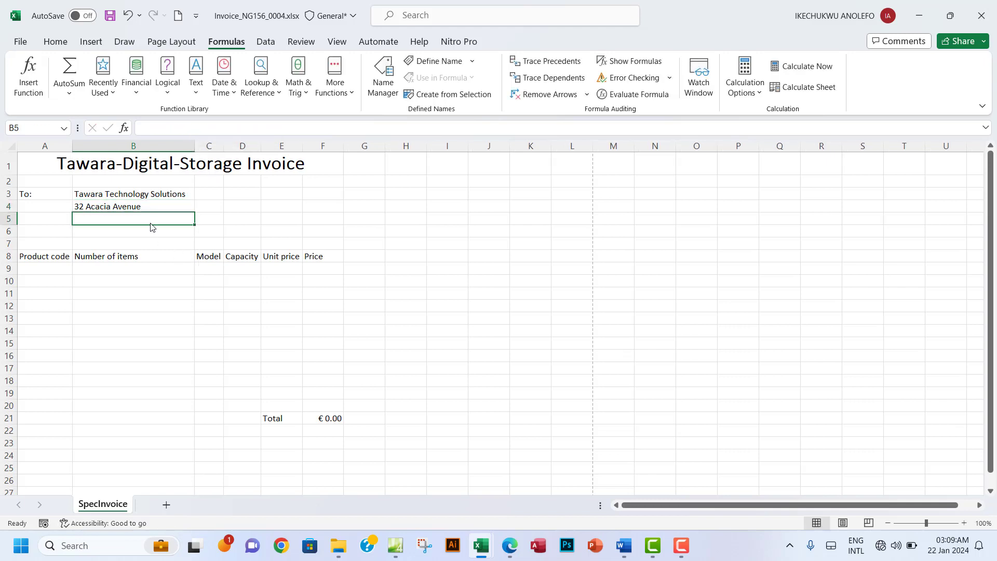
left_click(509, 548)
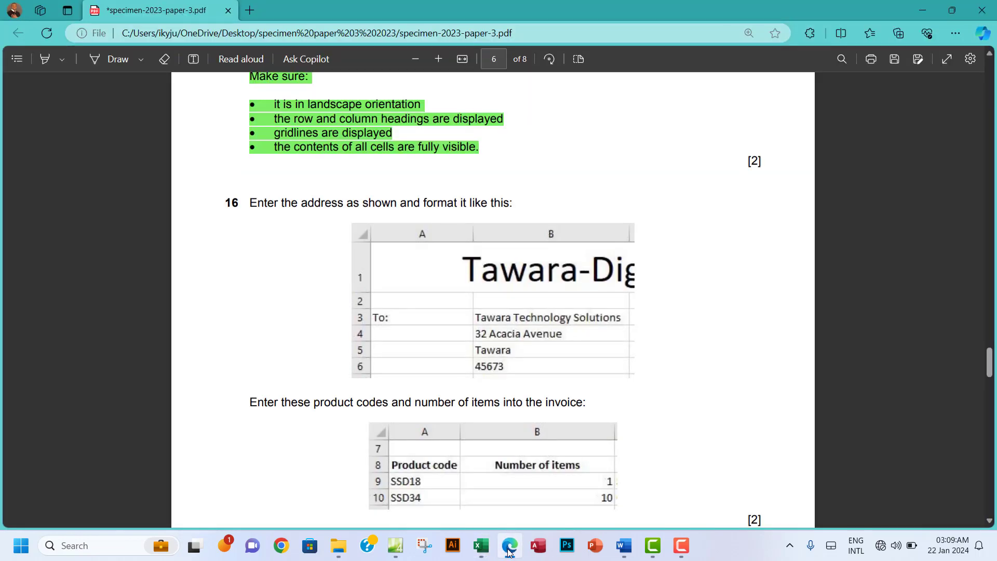
left_click(509, 550)
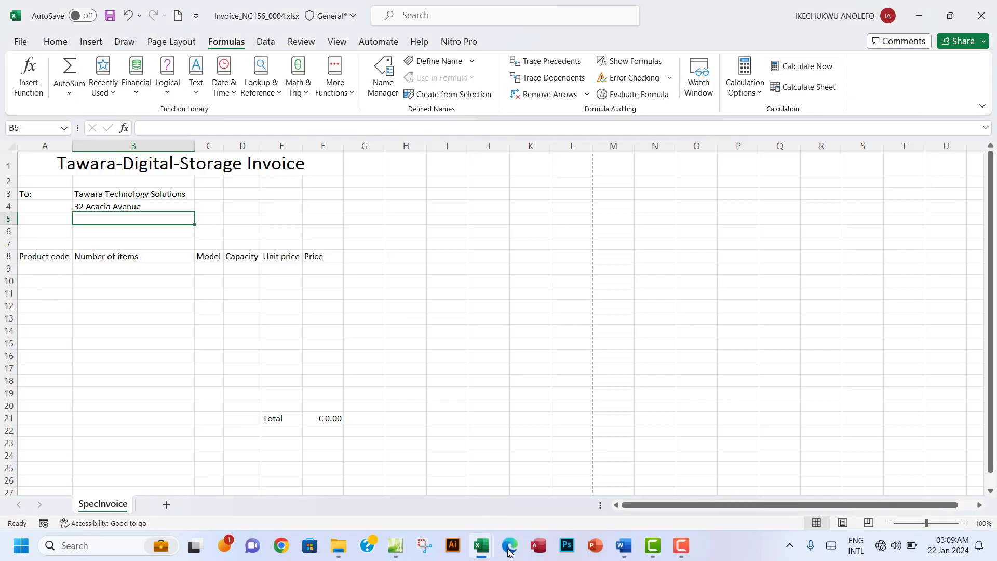
left_click(509, 549)
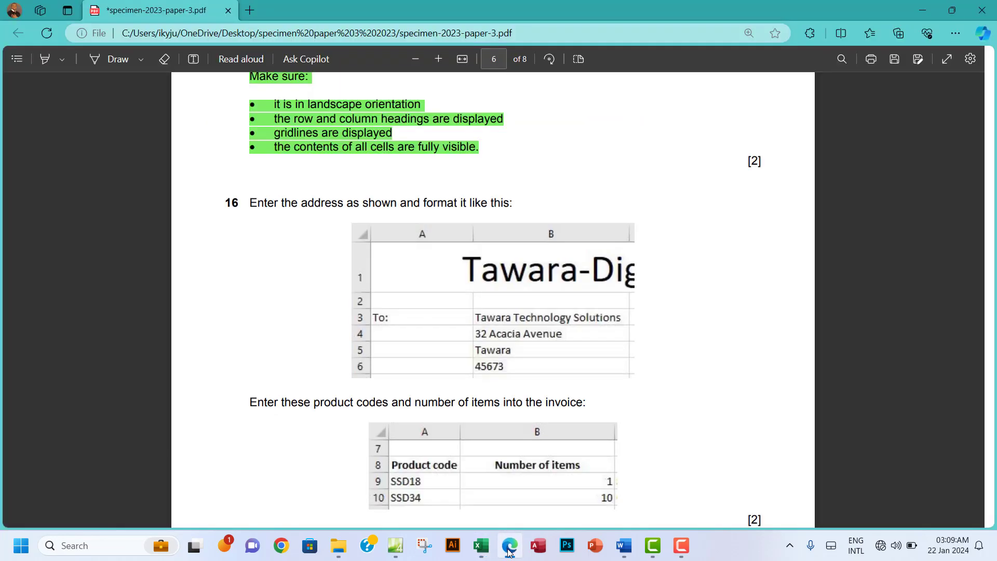
left_click(508, 551)
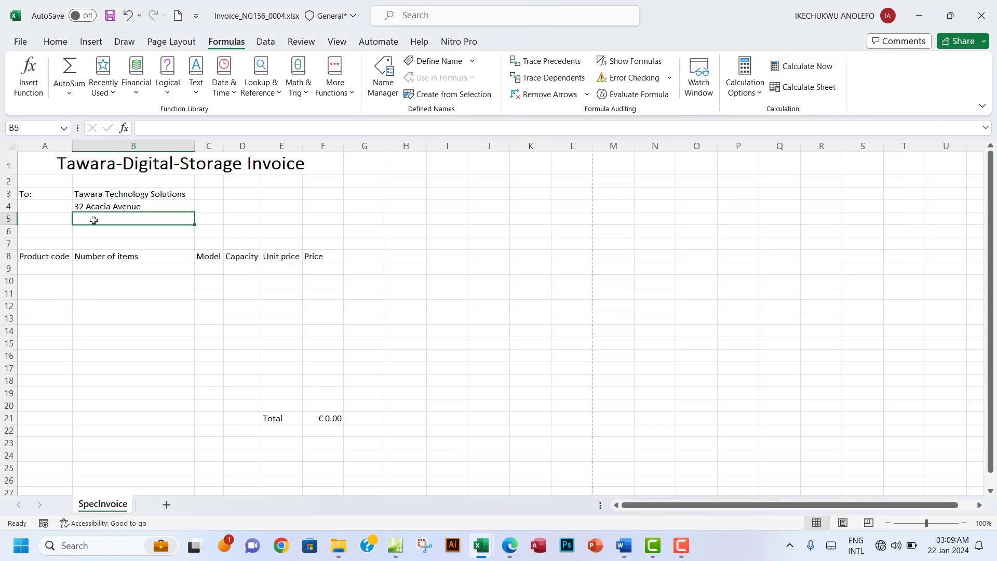
Step: Enter the town 'Tawara' in B5, discarding the autocomplete suggestion
type("T")
type("awe")
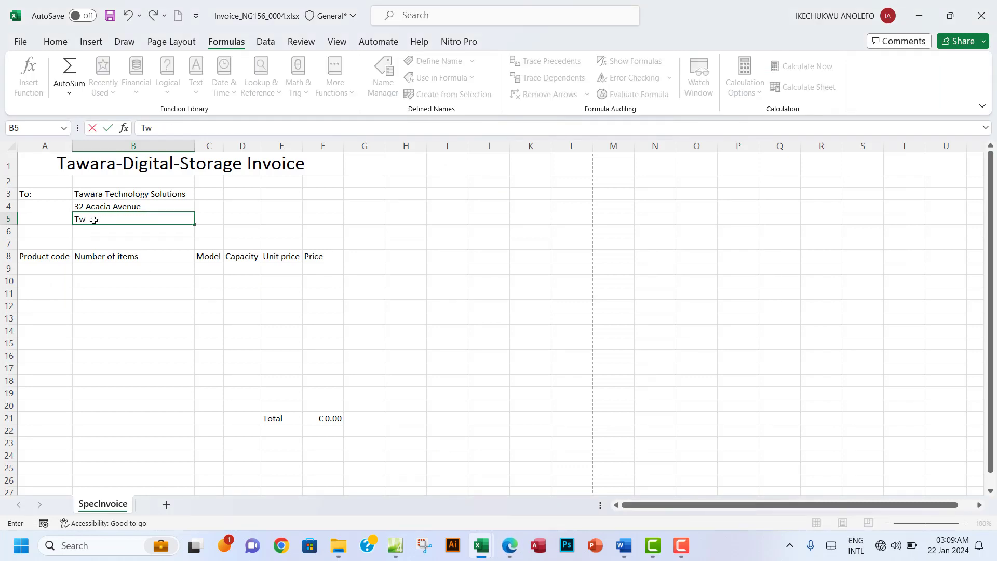
key("BackSpace")
type("are")
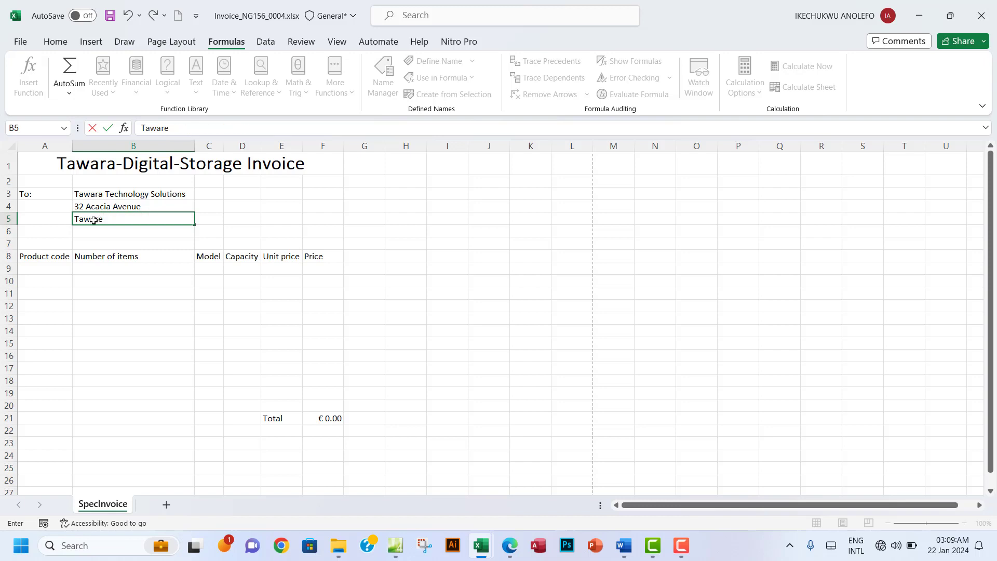
key("BackSpace")
type("a")
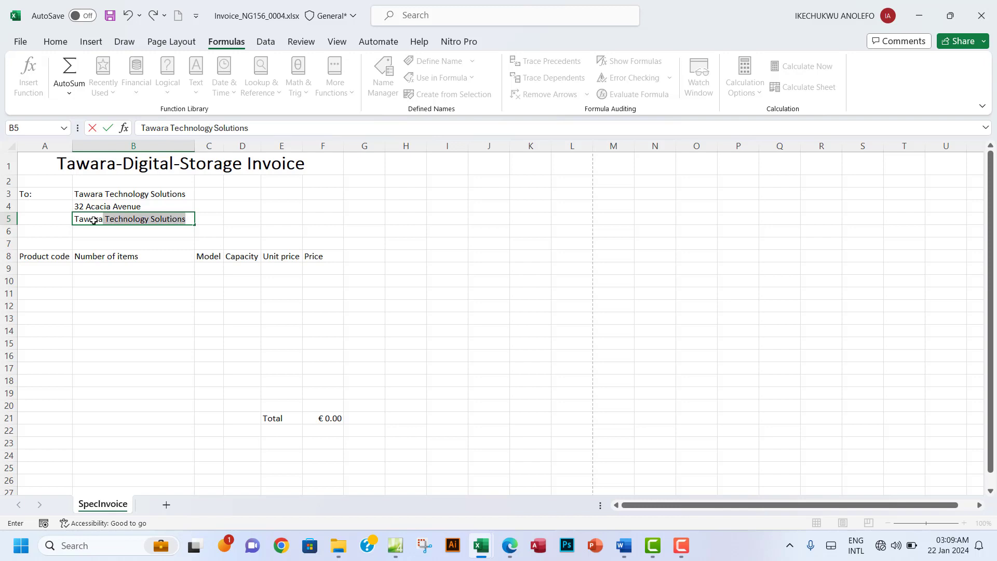
key("Delete")
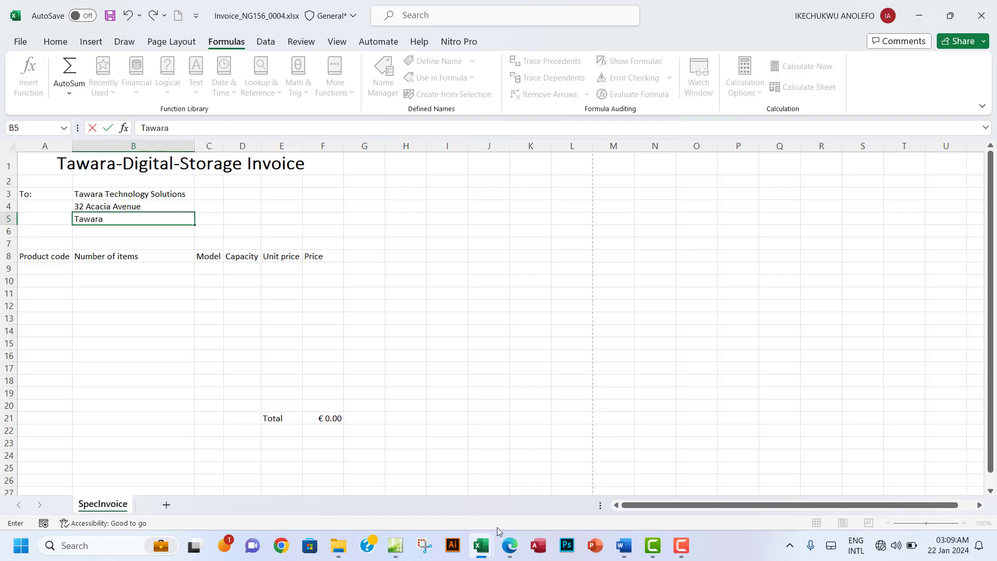
left_click(514, 549)
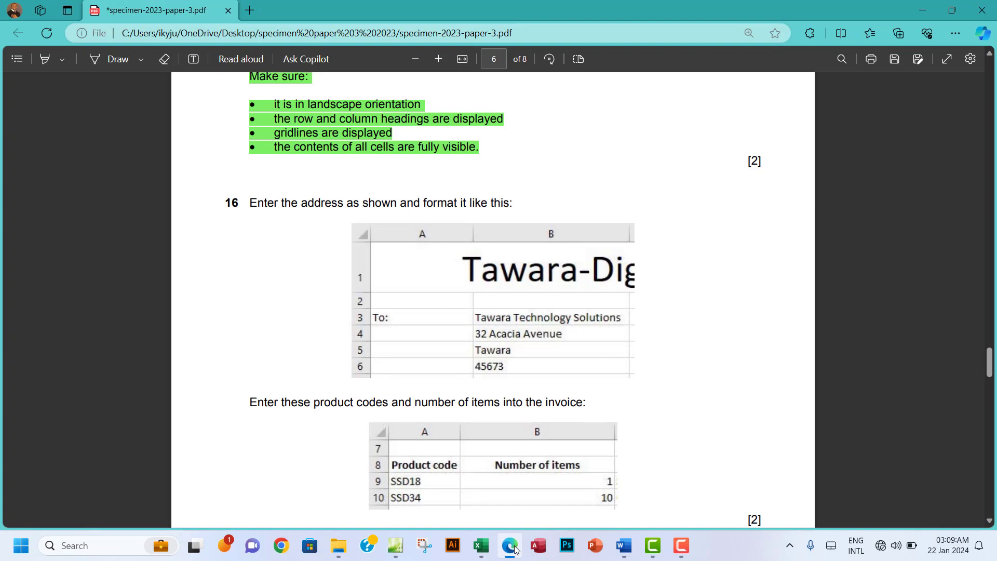
left_click(514, 549)
Step: Enter postcode 45673 in B6 and left-align it
left_click(119, 230)
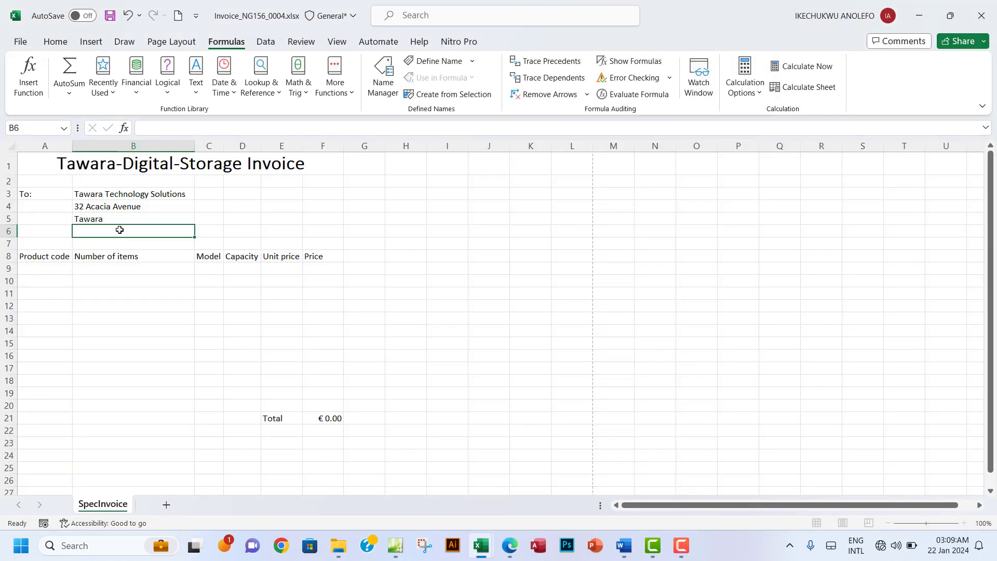
type("45")
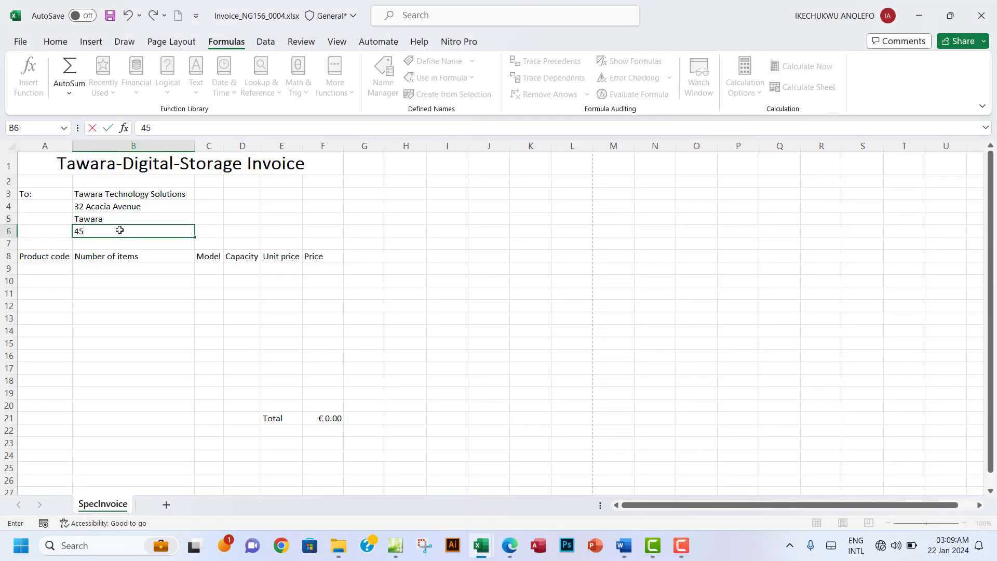
type("673")
left_click(162, 214)
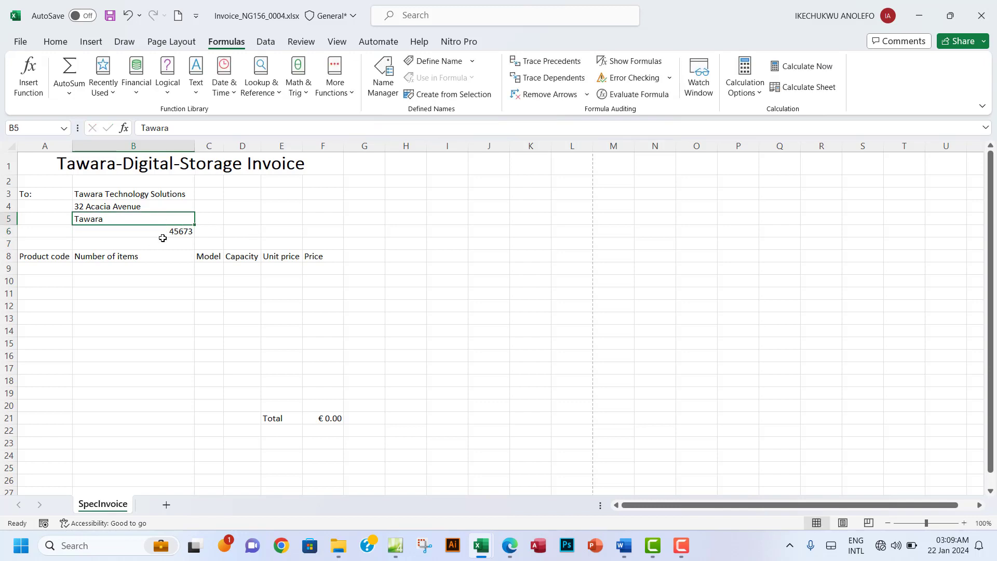
left_click(176, 234)
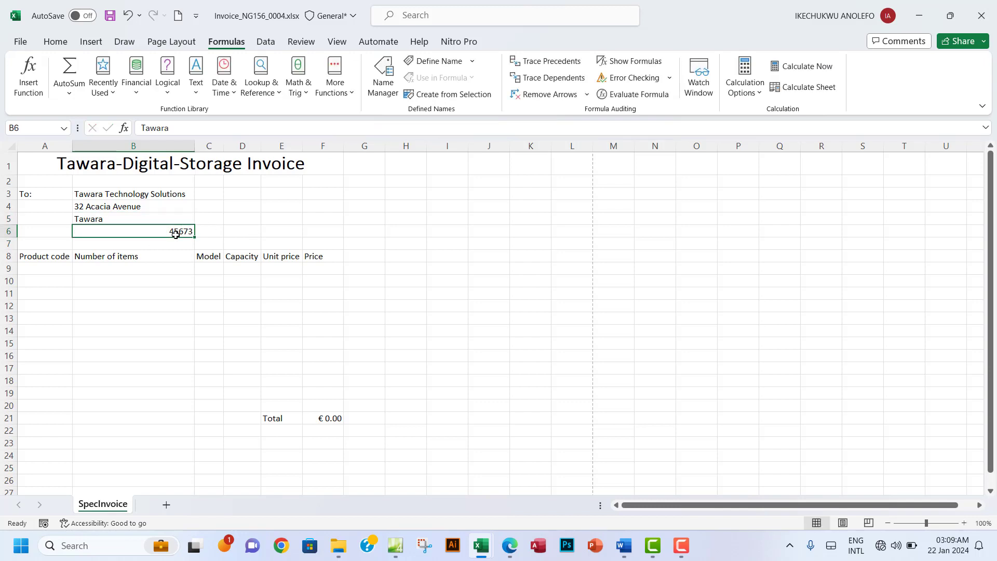
left_click(57, 41)
left_click(236, 87)
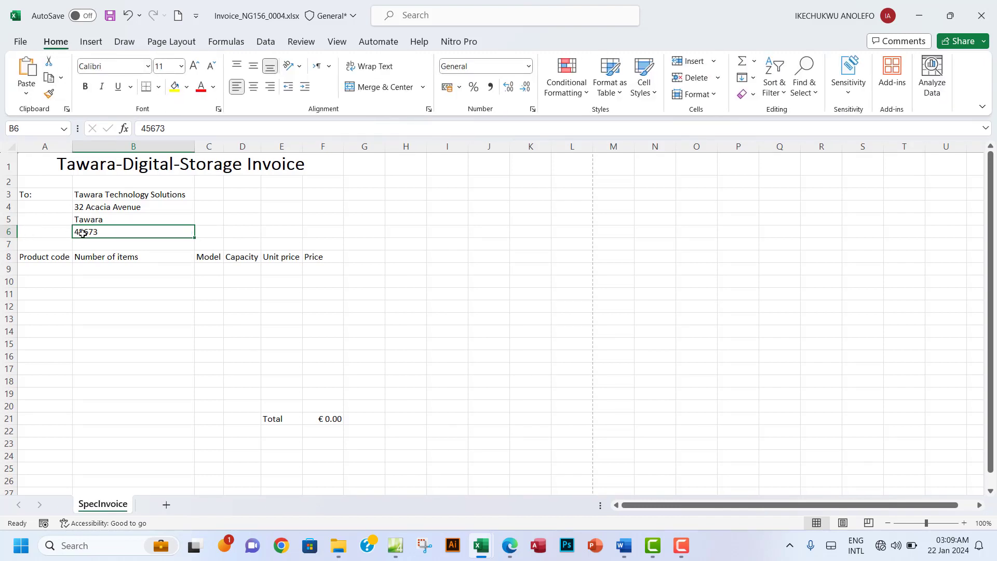
left_click(149, 212)
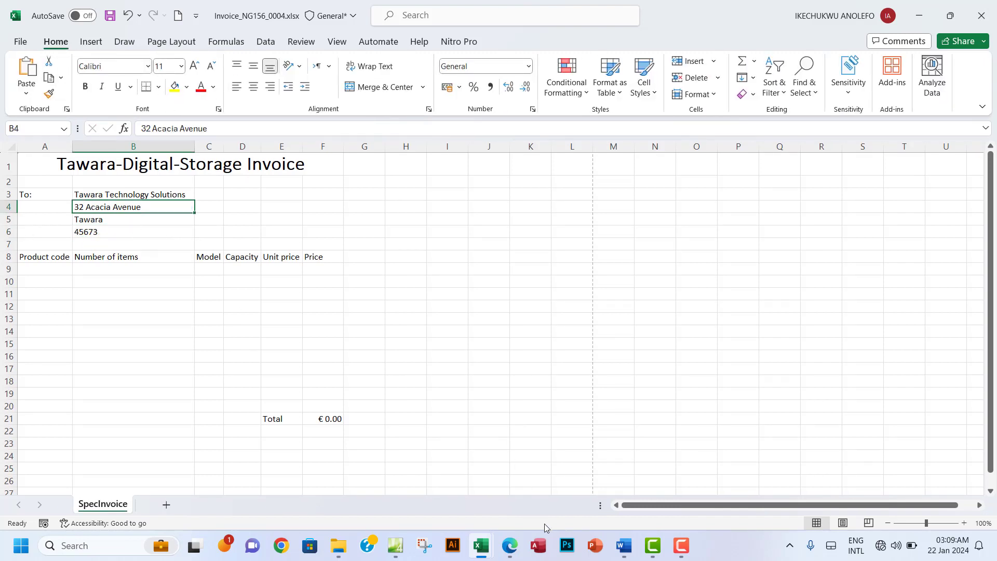
left_click(509, 545)
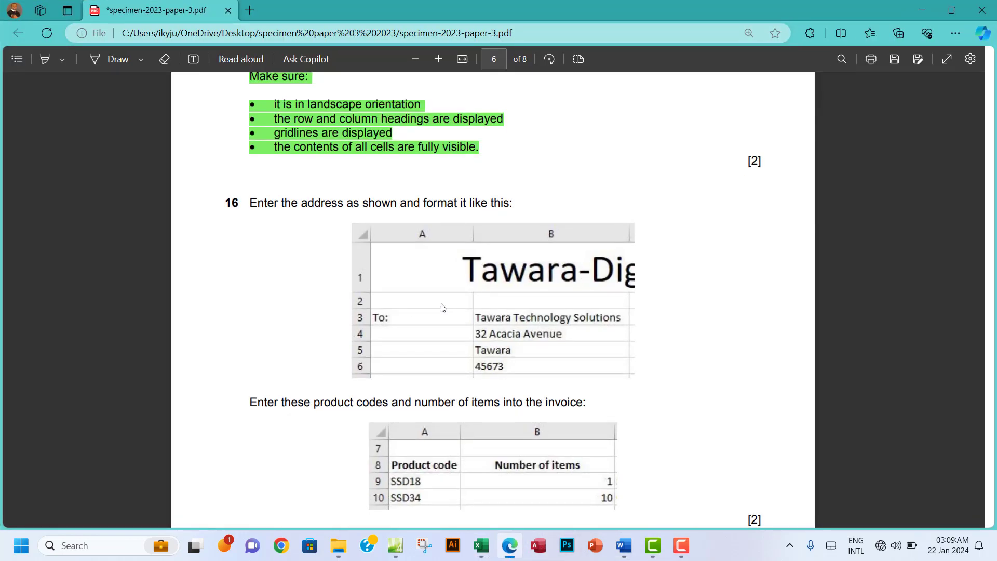
Step: Scroll the exam paper to question 17's product codes, then return to the invoice workbook
scroll(555, 351, "down", 3)
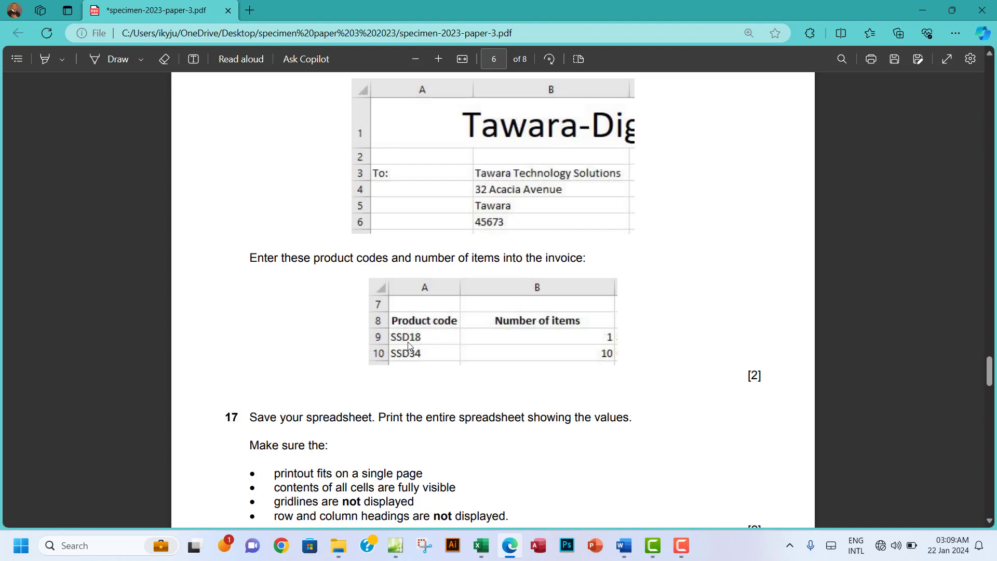
mouse_move(480, 555)
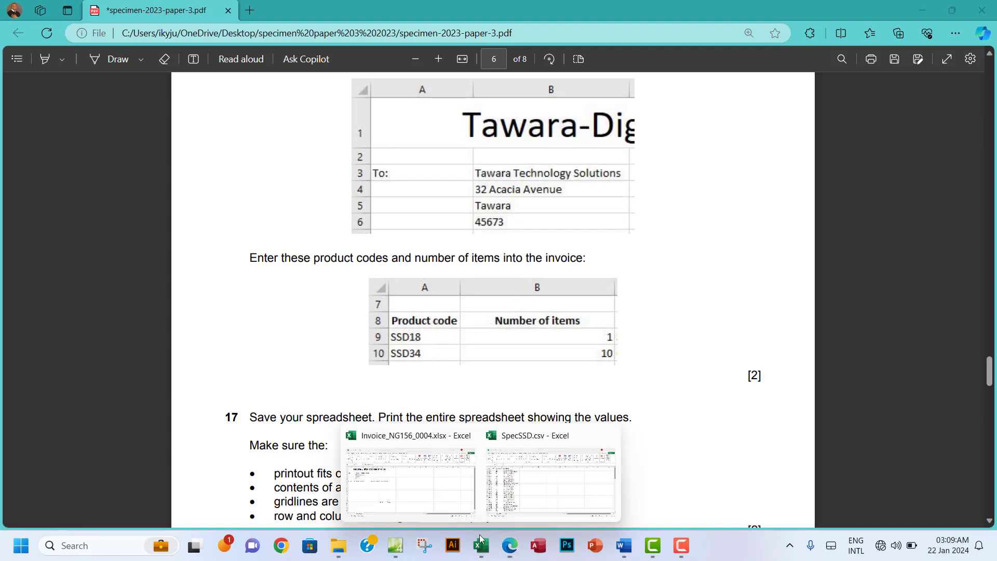
left_click(413, 494)
left_click(55, 268)
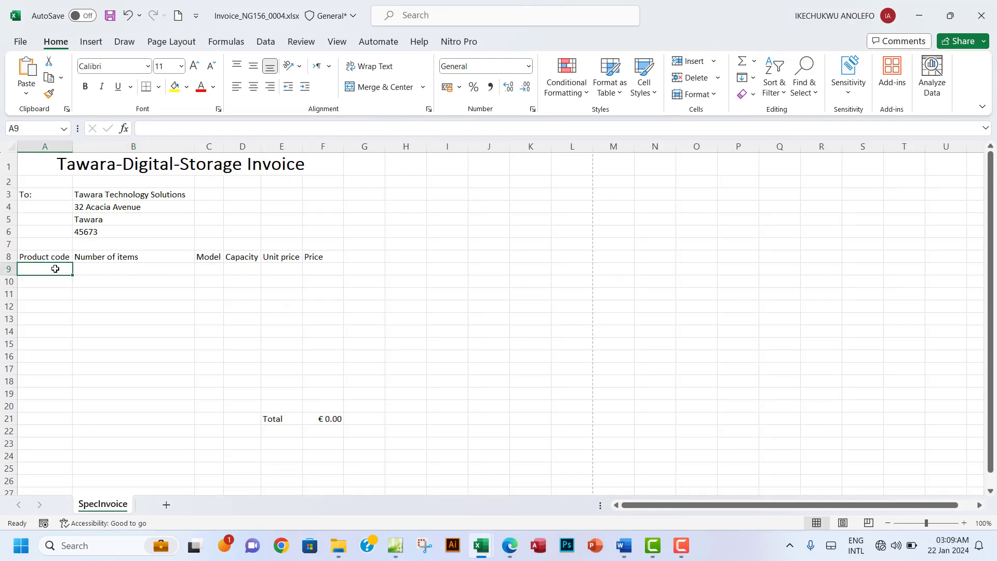
Step: Enter product code SSD18 in A9 with quantity 1 in B9
type("ss")
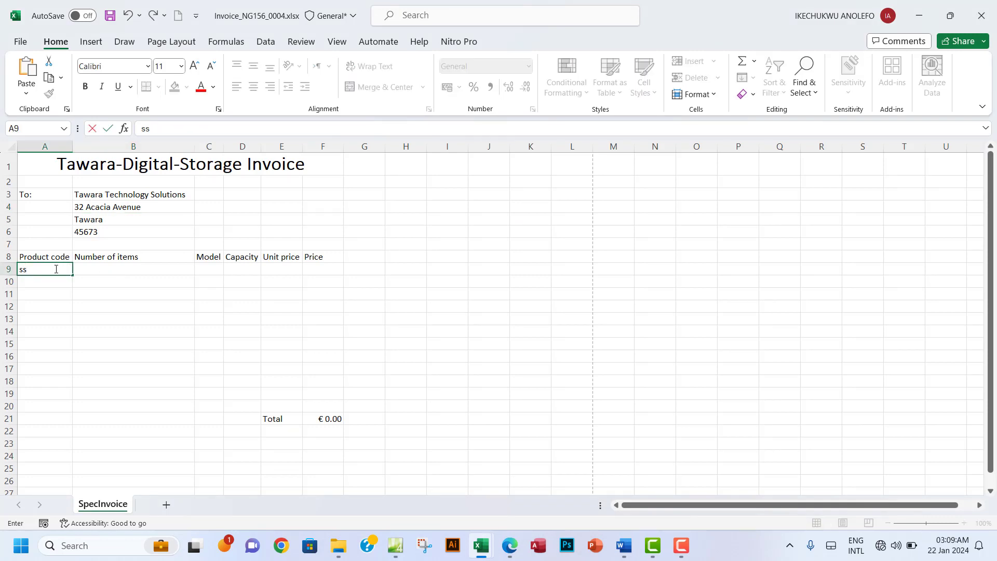
key("BackSpace")
key("BackSpace")
type("SSD18")
left_click(106, 270)
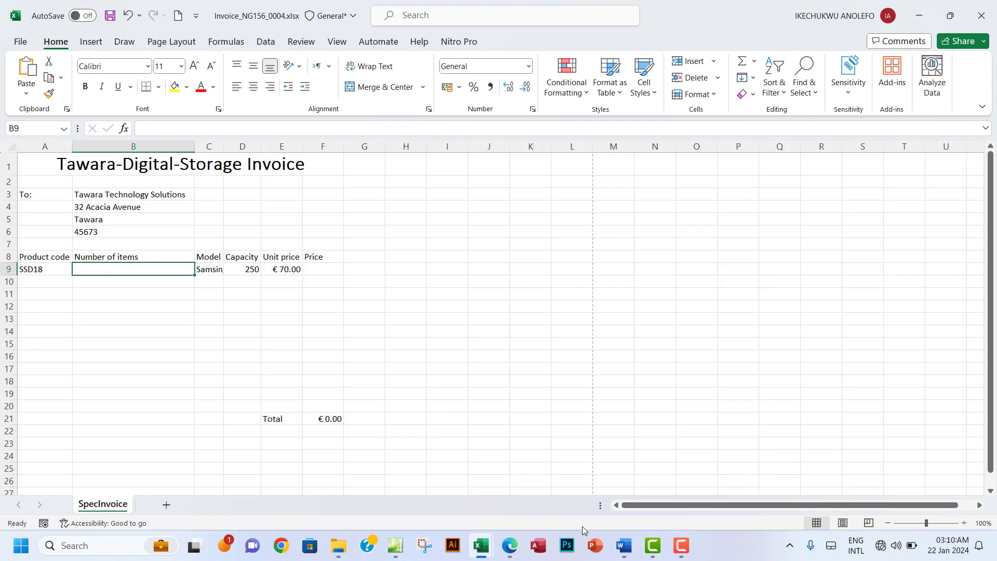
left_click(510, 550)
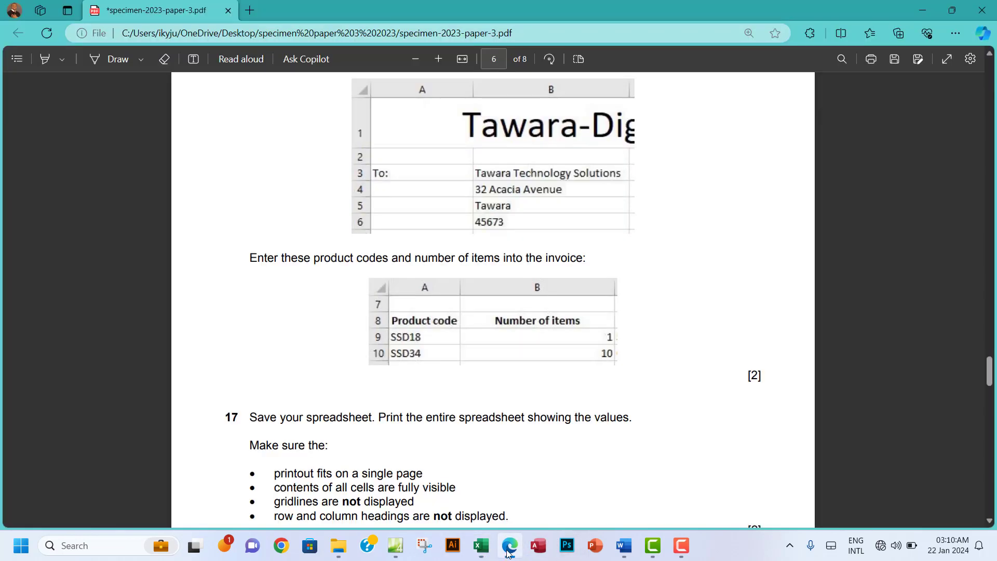
left_click(509, 552)
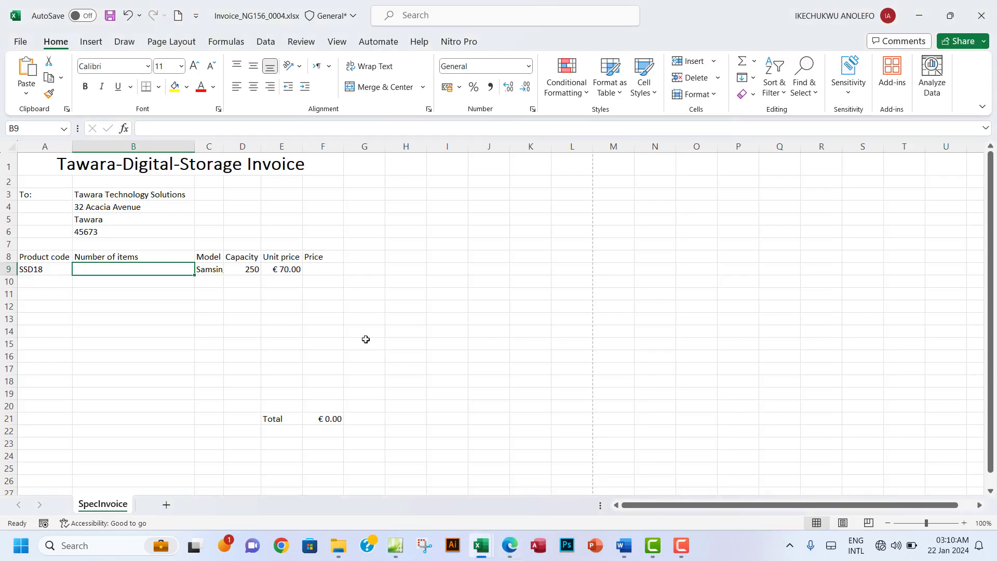
type("1")
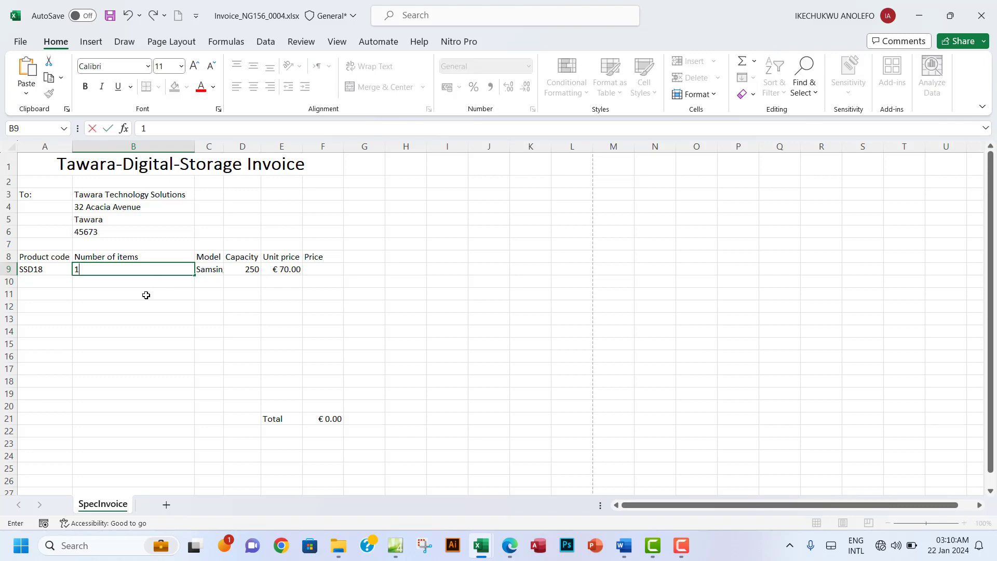
left_click(125, 285)
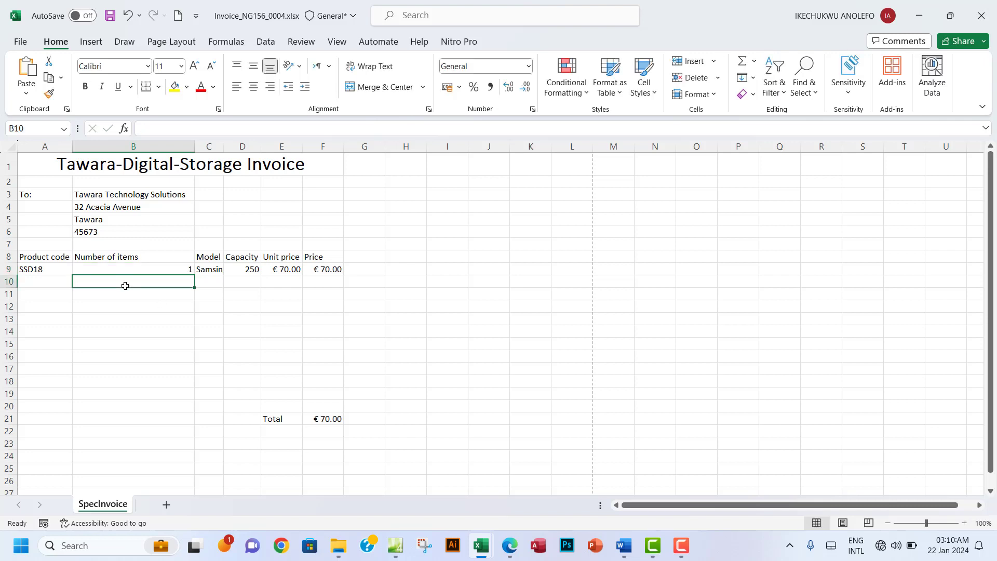
Step: Enter quantity 10 and product code SSD34 in row 10, then widen the Price column
type("10")
left_click(51, 285)
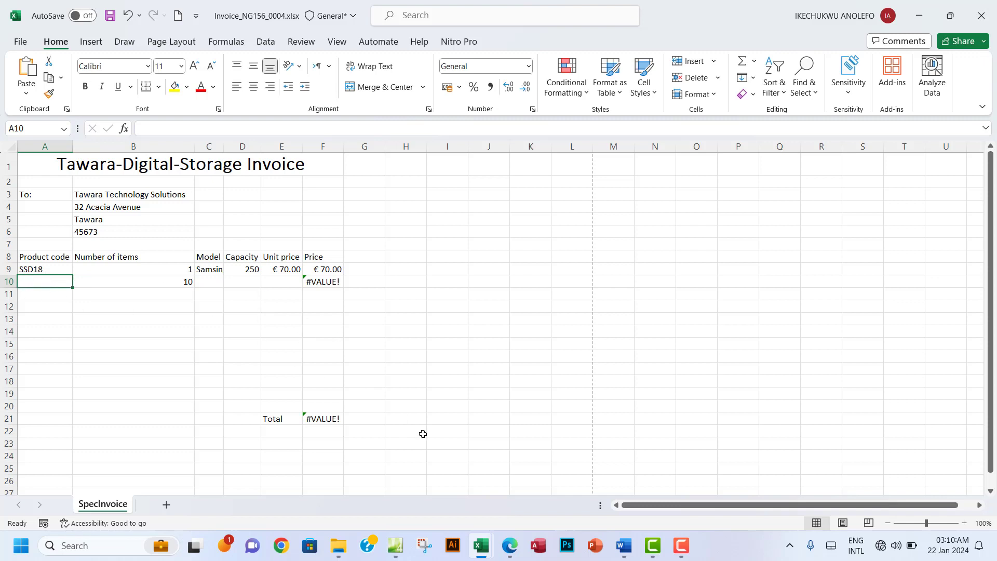
left_click(508, 547)
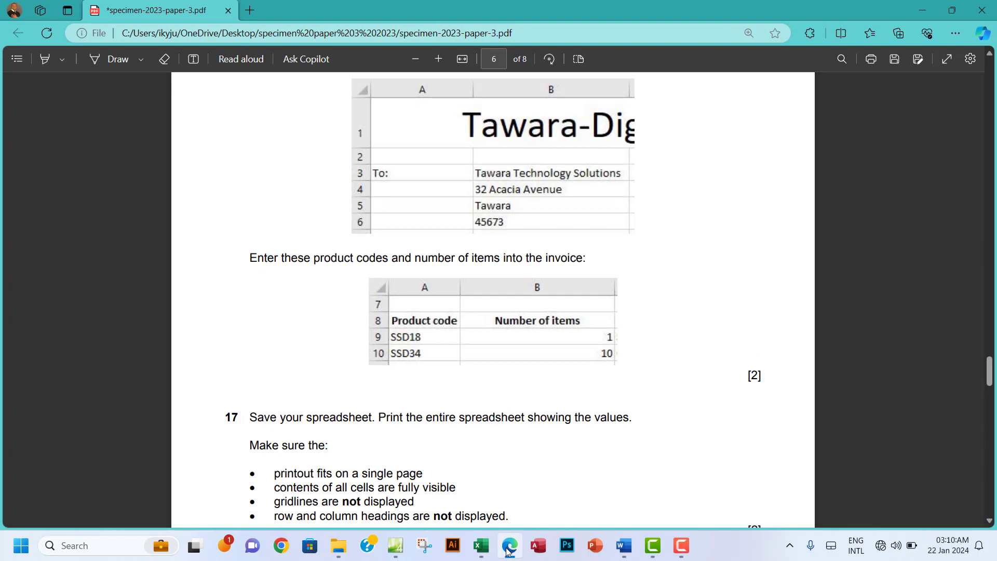
left_click(509, 548)
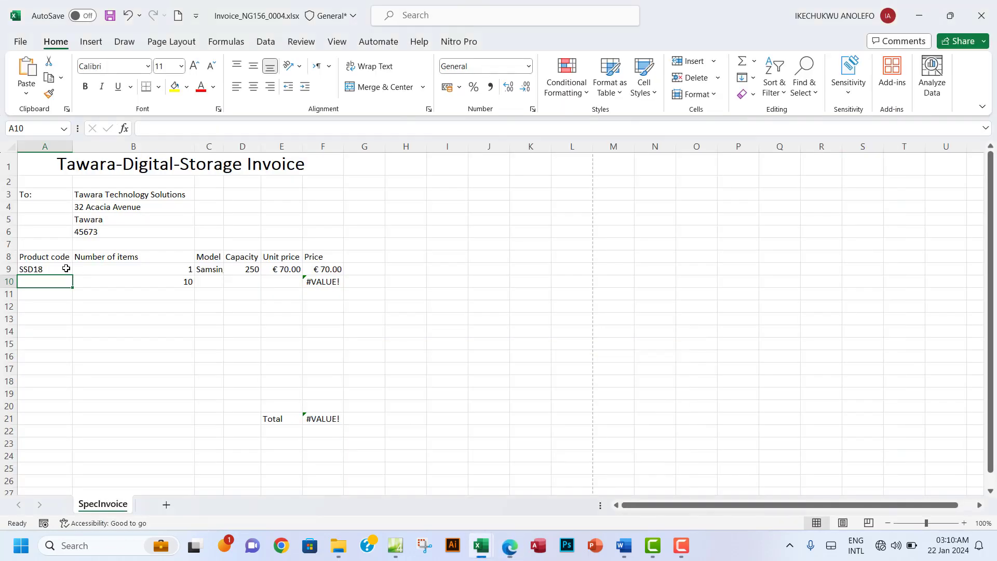
type("SSD")
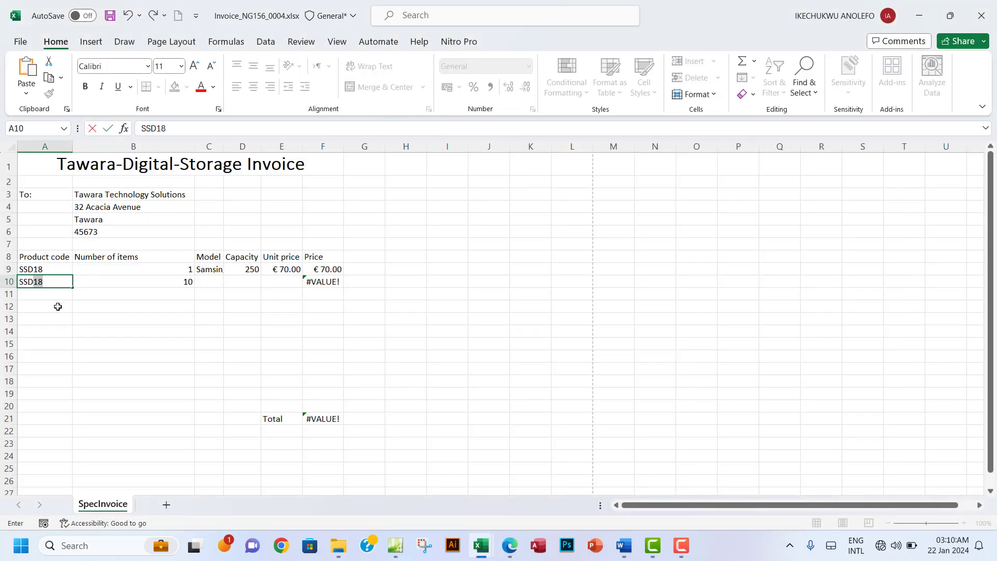
type("34")
left_click(83, 306)
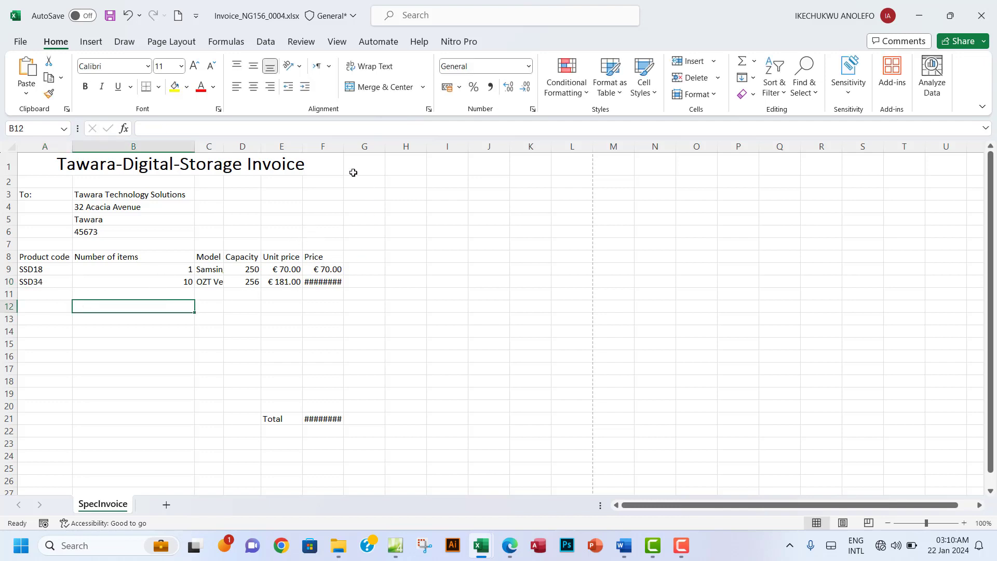
left_click_drag(344, 147, 353, 163)
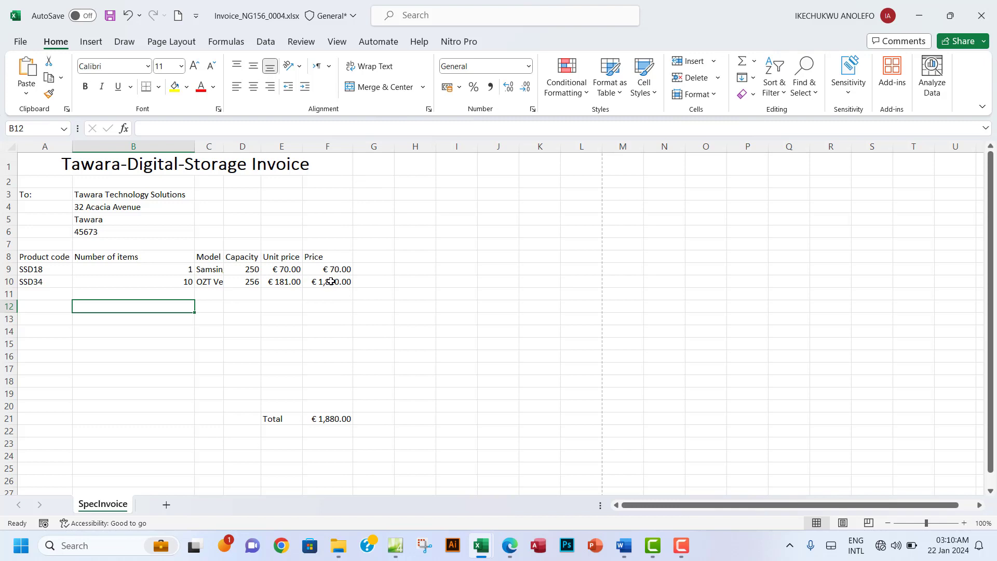
Step: AutoFit column C to show the full model names
double_click(226, 150)
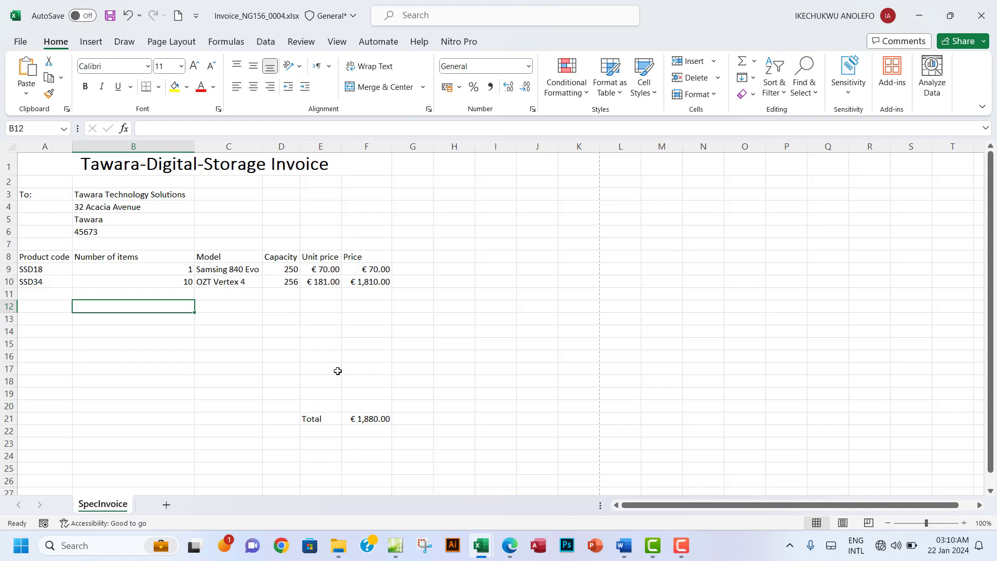
left_click(510, 552)
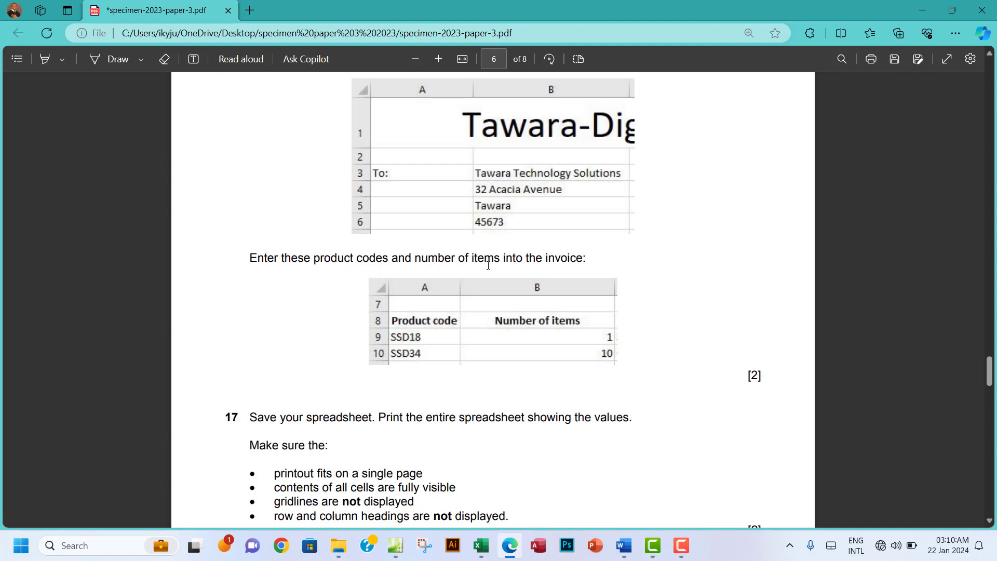
Step: Read question 17's printing requirements in the exam paper, then return to the invoice workbook
scroll(516, 353, "down", 3)
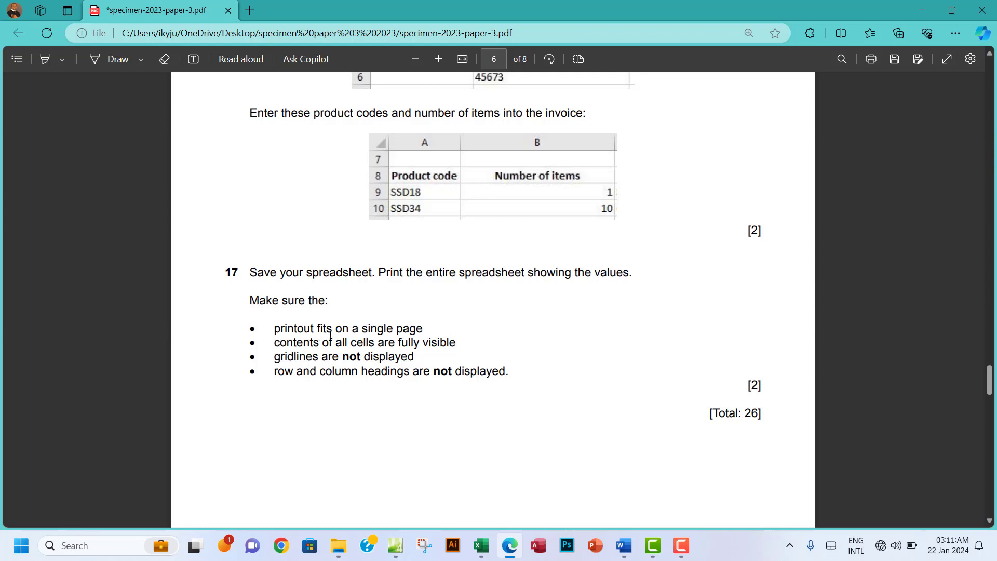
left_click_drag(263, 301, 317, 323)
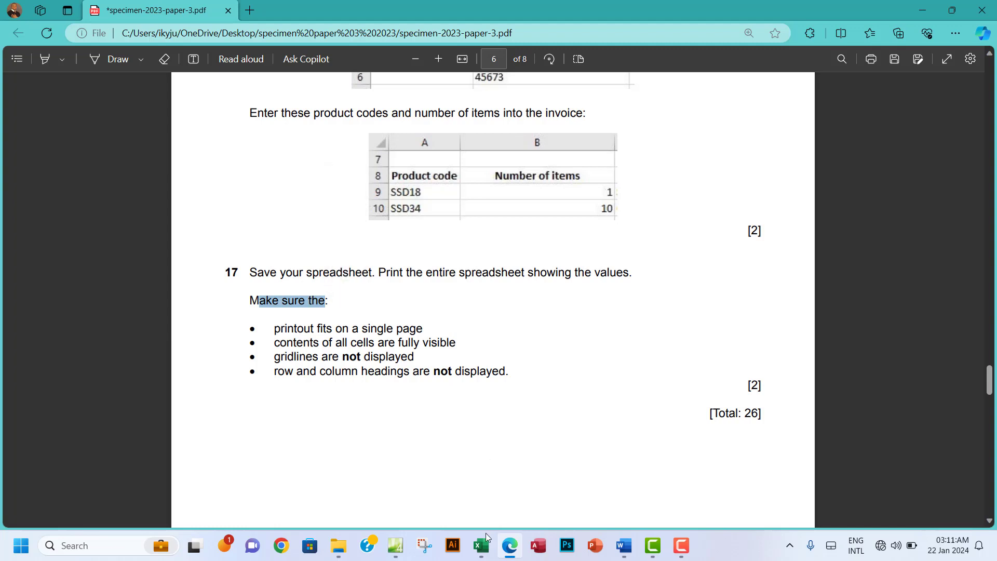
left_click(483, 547)
left_click(410, 509)
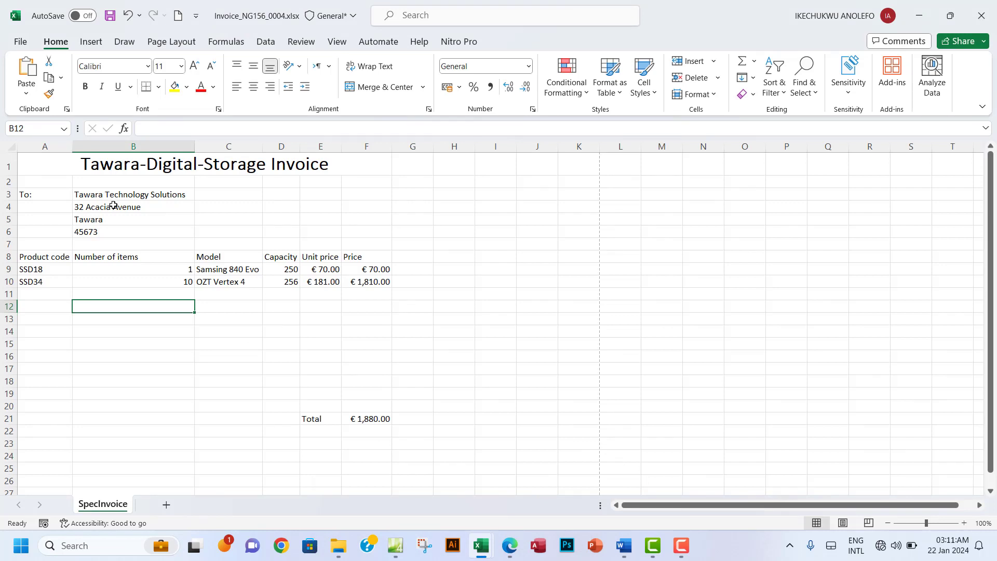
Step: Preview the invoice briefly, then select the invoice range A1:F21 on the sheet
left_click(226, 170)
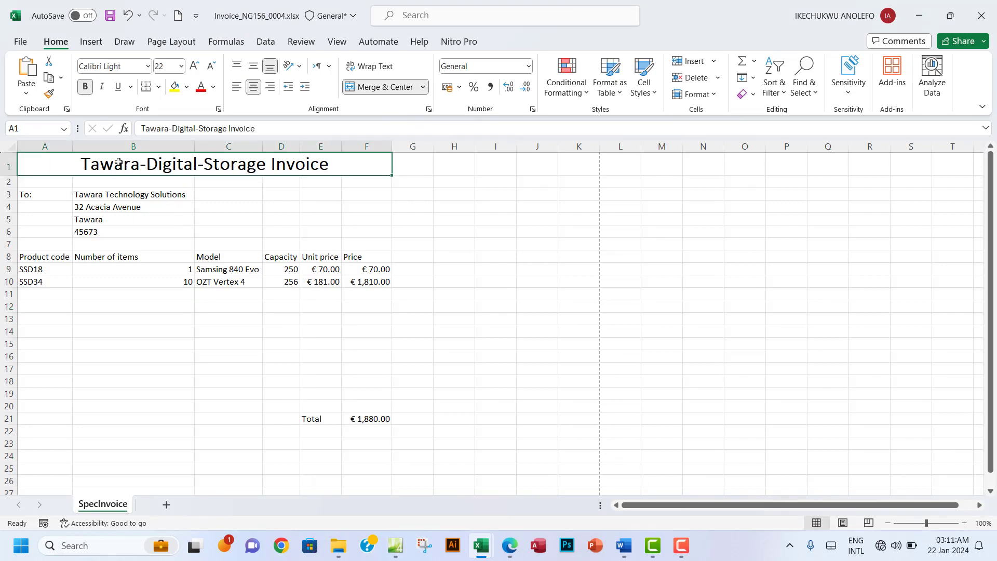
left_click(20, 41)
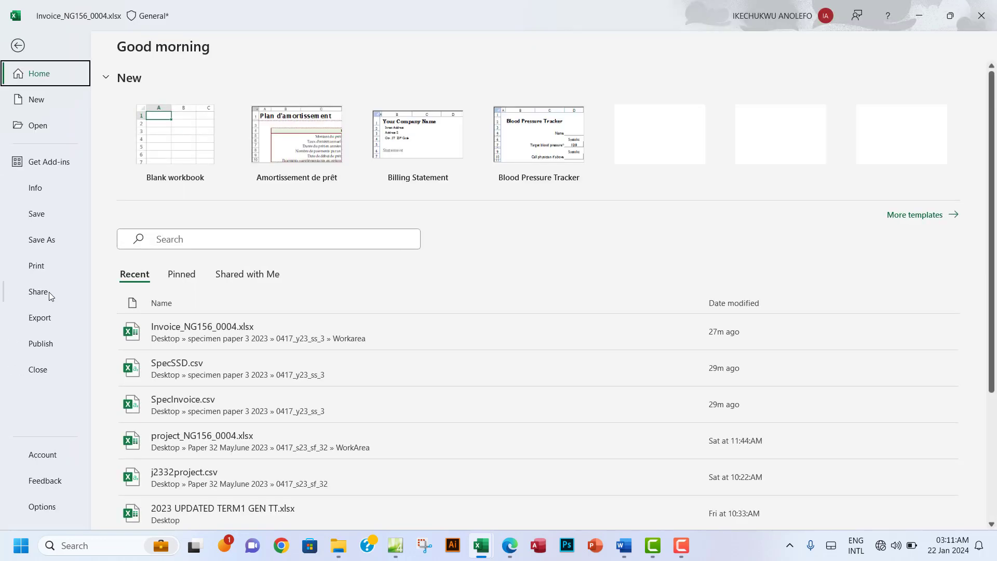
left_click(46, 267)
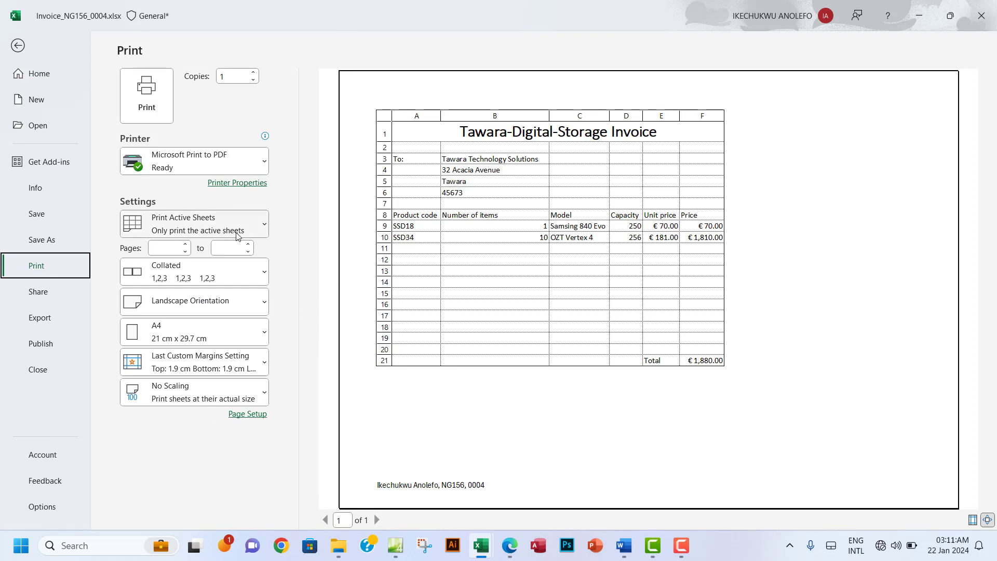
left_click(17, 46)
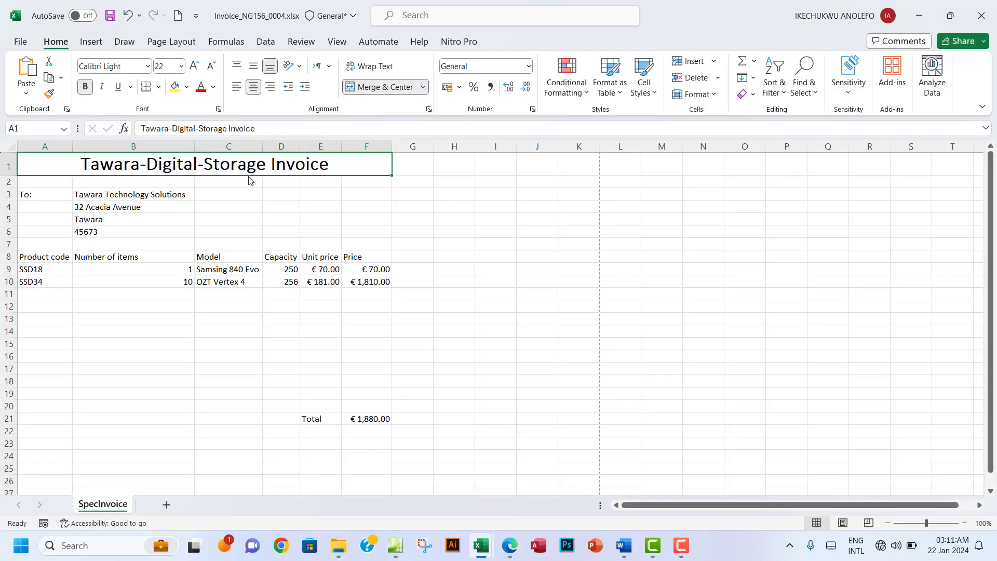
mouse_move(70, 166)
left_mouse_down()
mouse_move(350, 372)
mouse_move(358, 419)
left_mouse_up()
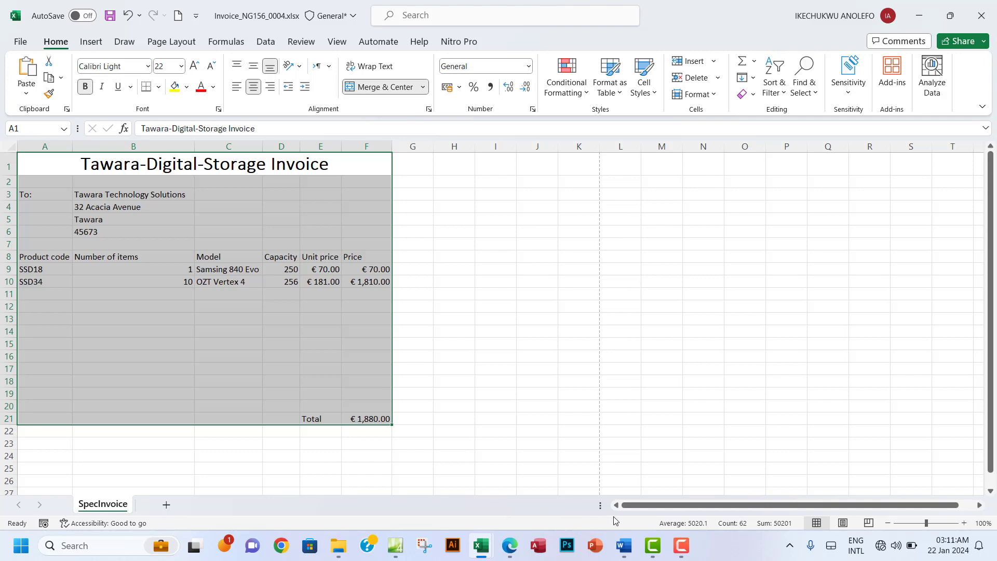
Step: Set File > Print to print only the selected range A1:F21
left_click(514, 549)
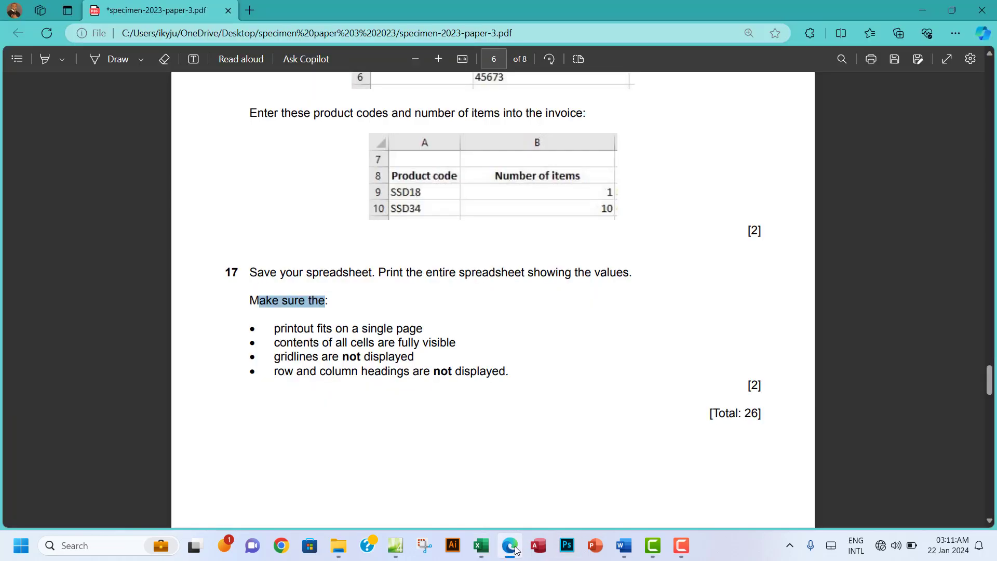
left_click(515, 549)
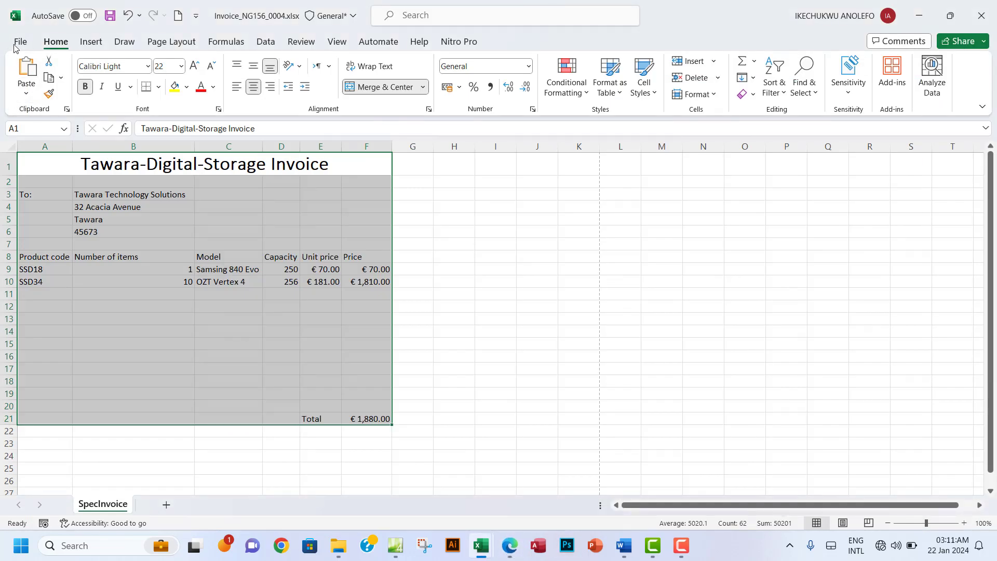
left_click(14, 48)
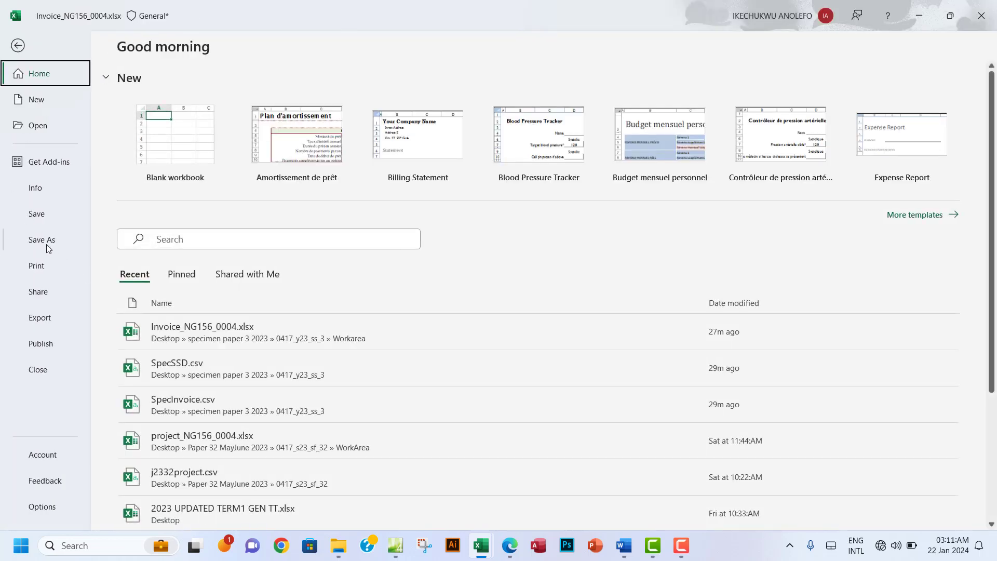
left_click(42, 268)
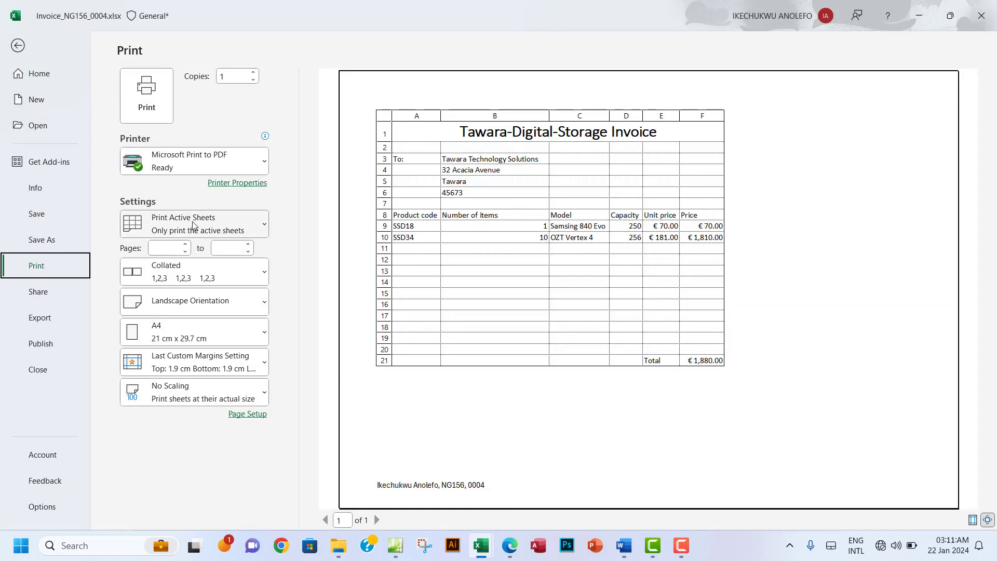
left_click(243, 229)
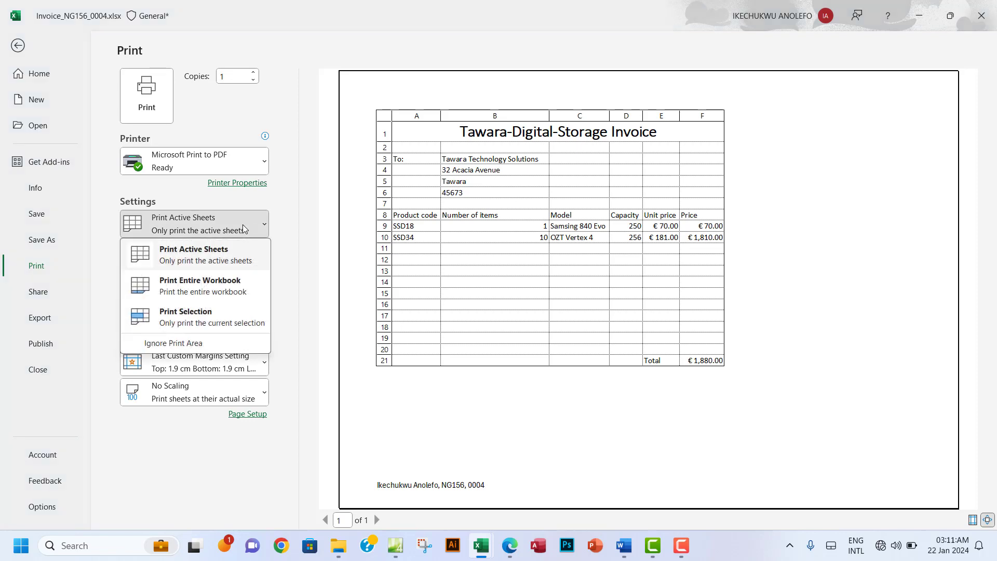
left_click(200, 322)
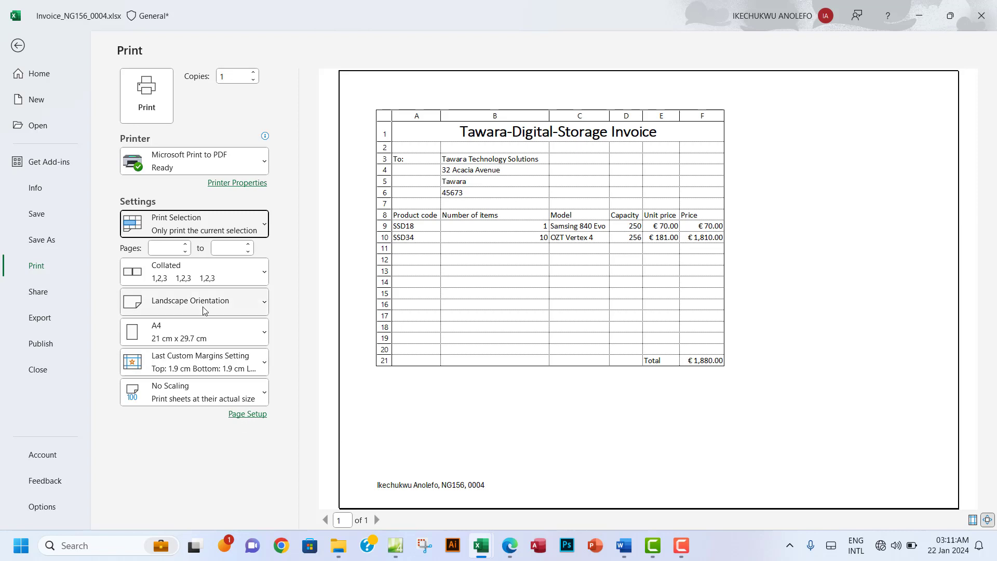
Step: Check the exam paper's single-page printout requirement, then return to the invoice's print preview
left_click(509, 545)
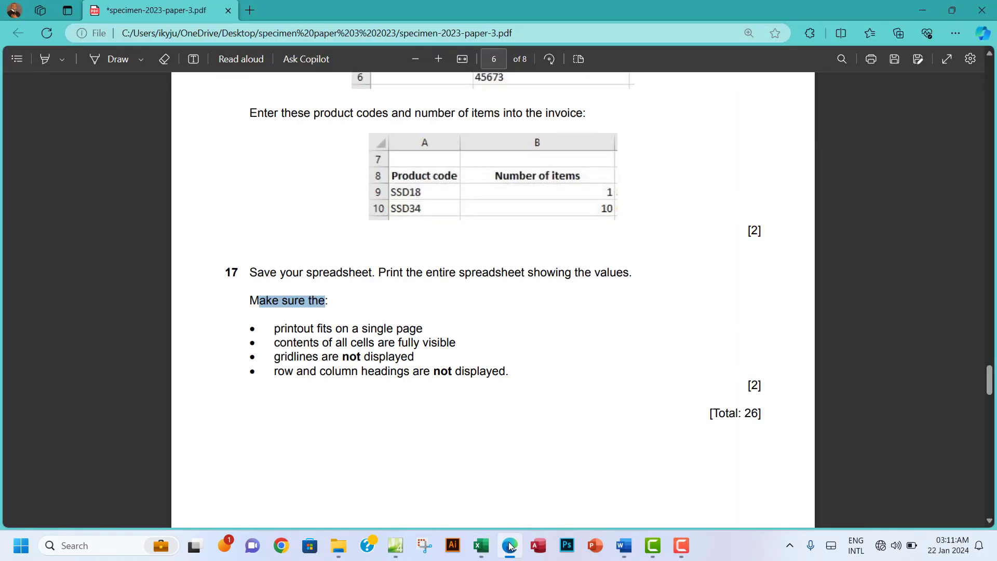
left_click(510, 545)
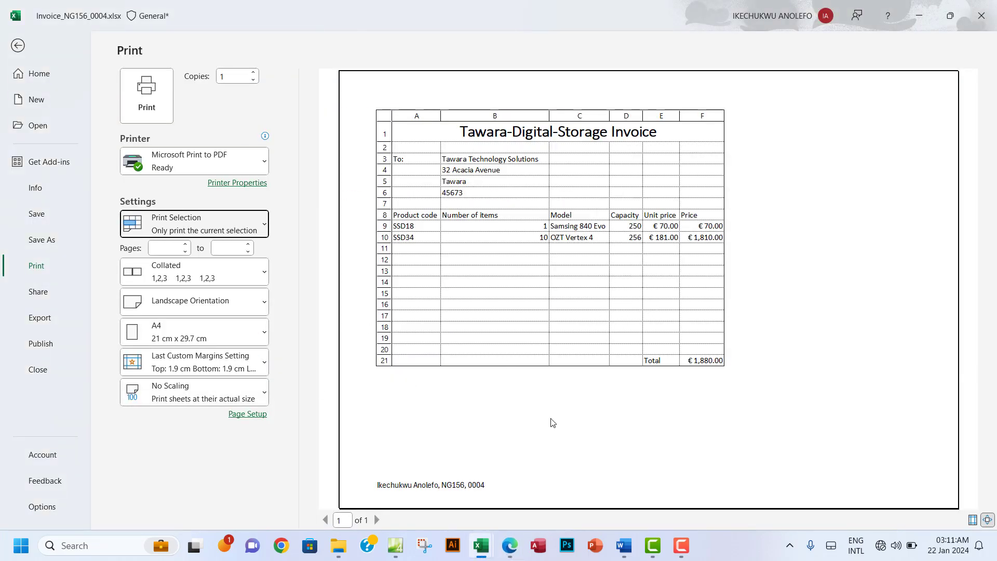
left_click(520, 543)
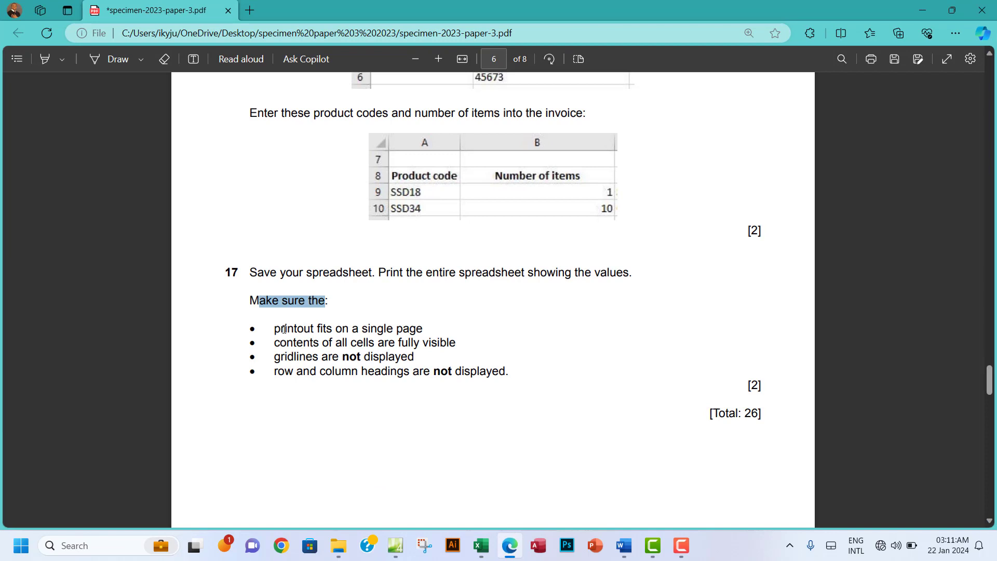
left_click_drag(274, 328, 438, 329)
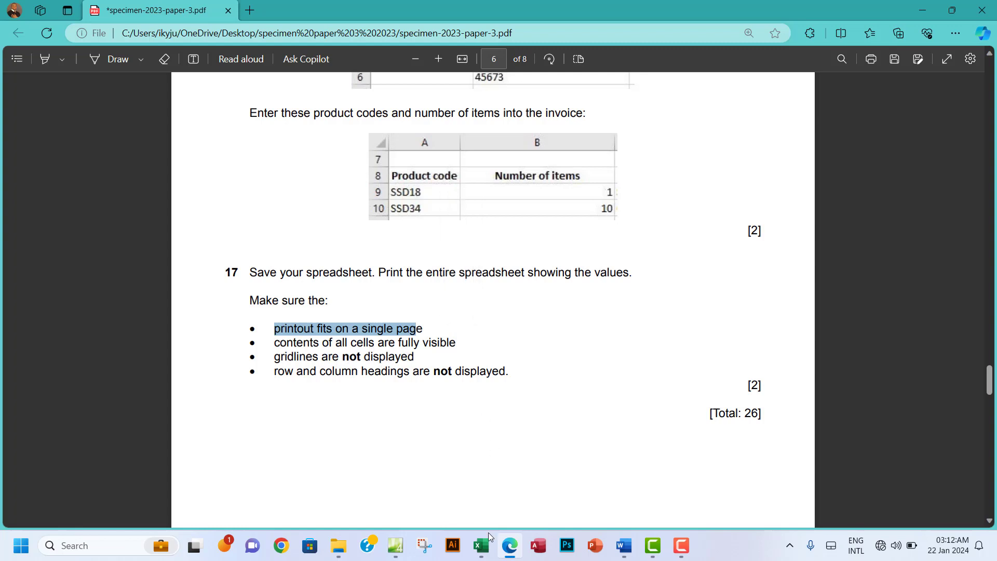
mouse_move(479, 550)
left_click(405, 477)
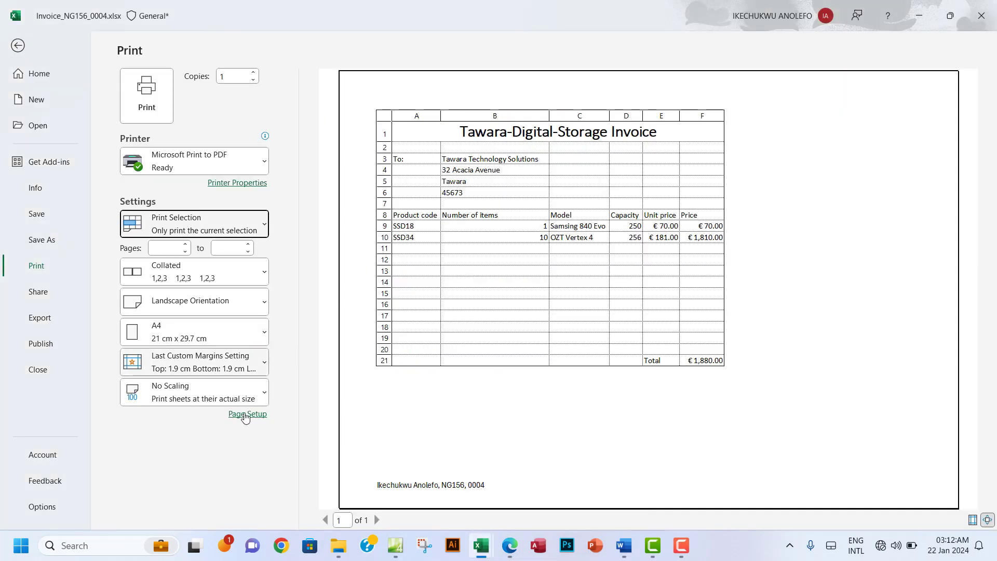
Step: In Page Setup's Sheet options, turn off printing of gridlines and row and column headings
left_click(247, 415)
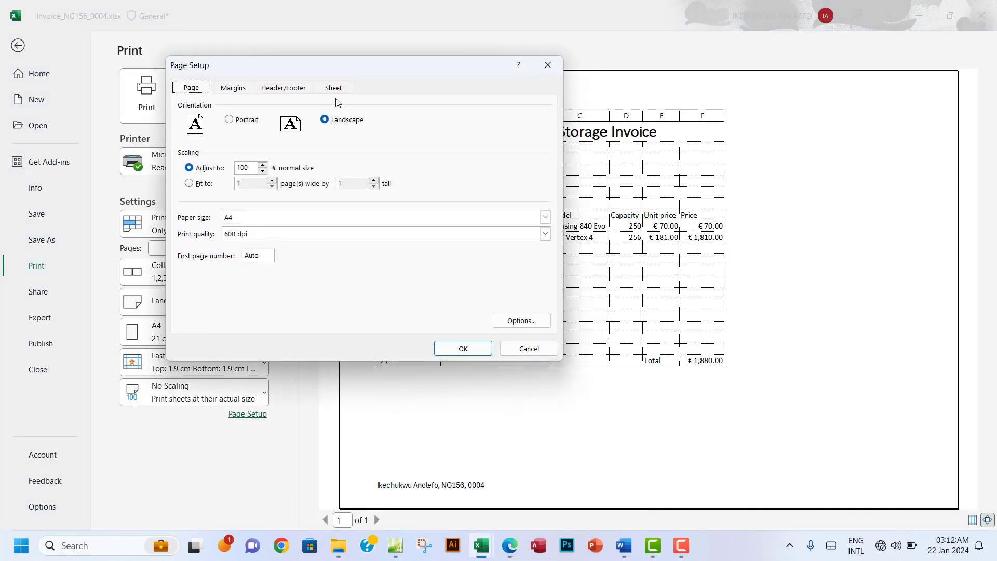
left_click(333, 91)
left_click(190, 184)
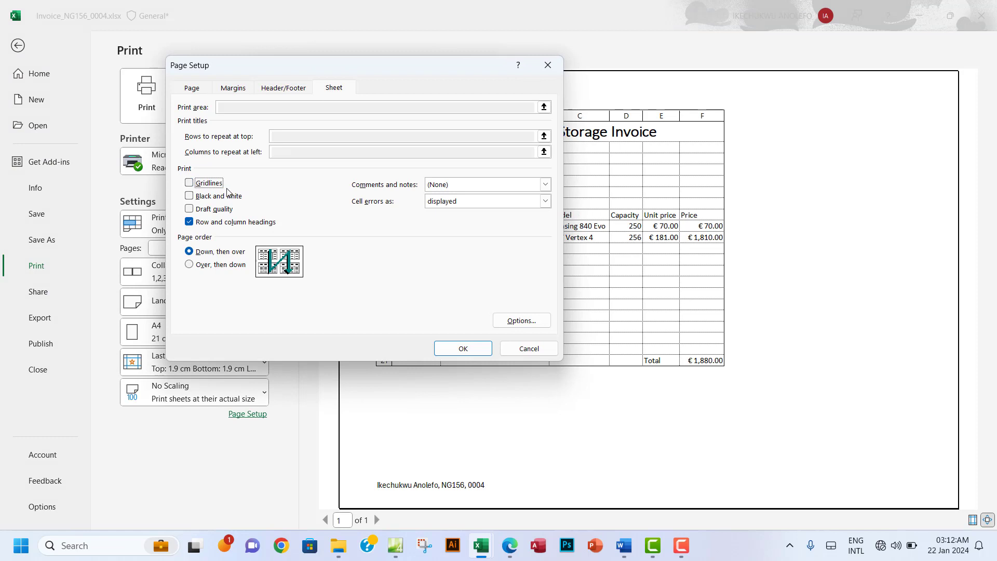
left_click(518, 549)
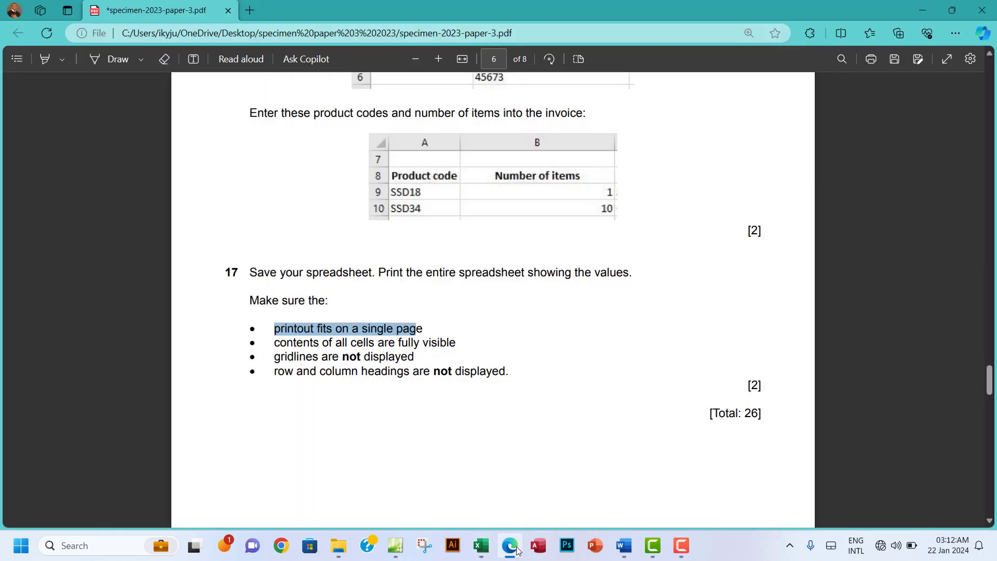
left_click(512, 546)
left_click(190, 223)
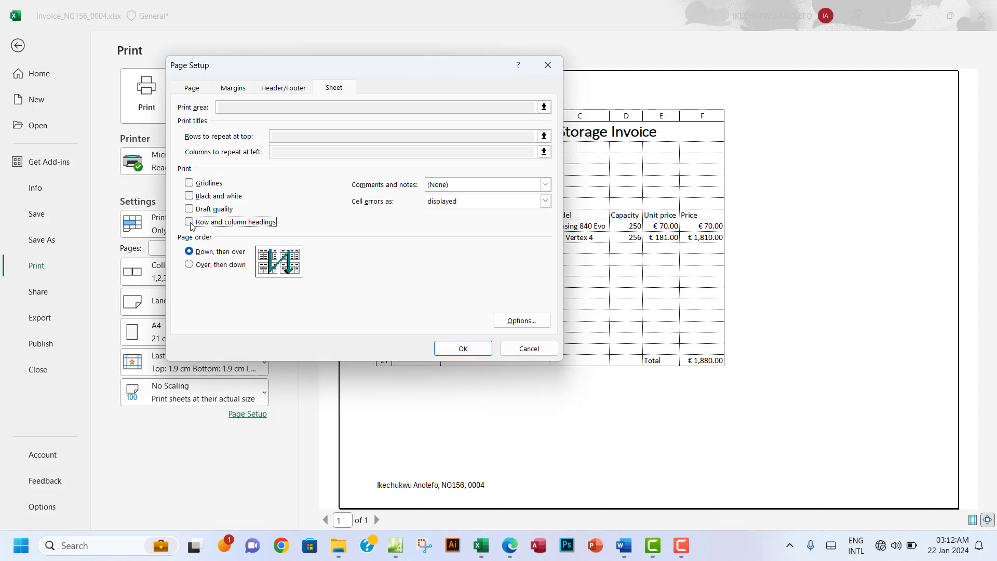
left_click(458, 347)
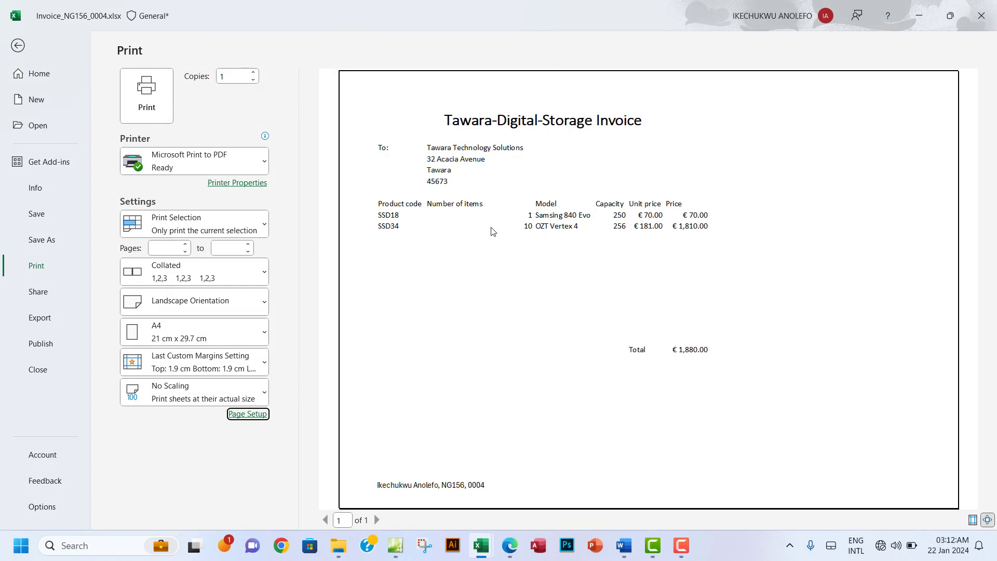
left_click(511, 545)
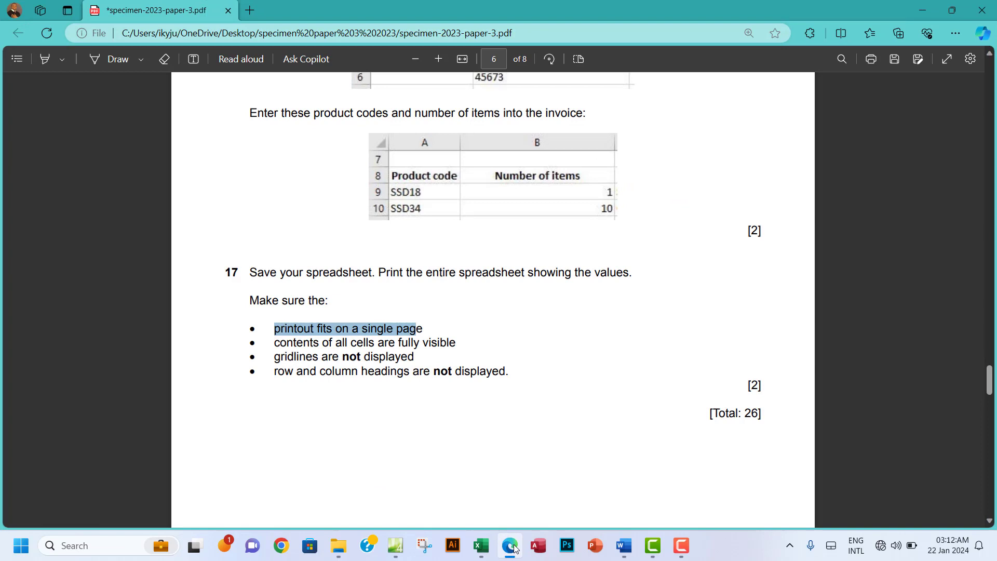
Step: Highlight question 17's printing requirements in green in the exam paper
scroll(568, 396, "down", 2)
left_click_drag(242, 200, 700, 303)
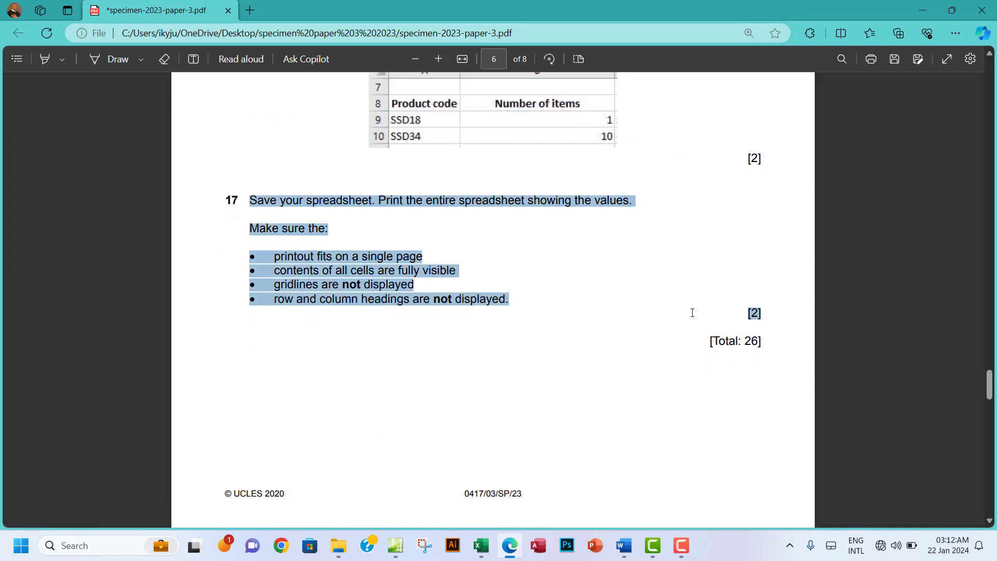
mouse_move(719, 224)
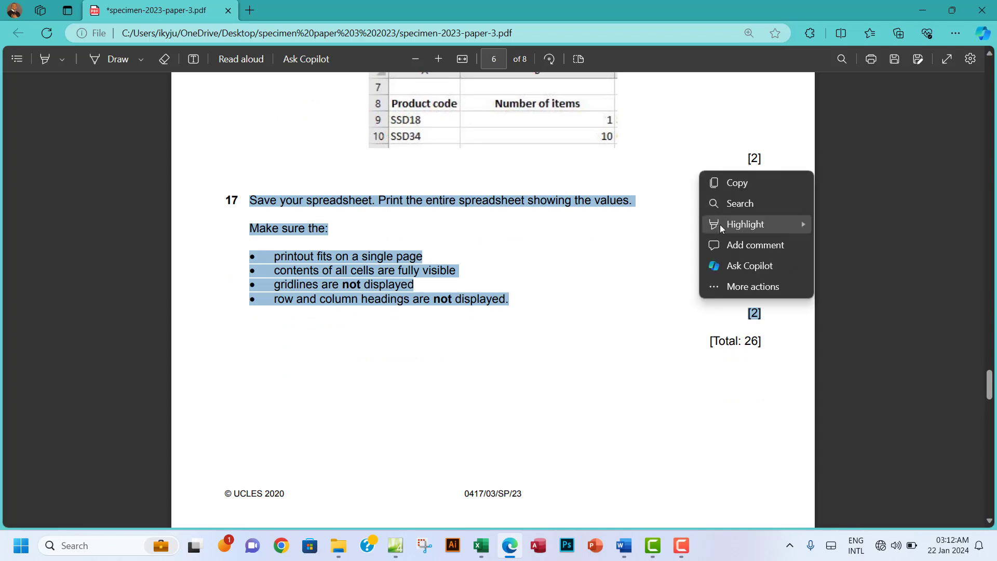
mouse_move(787, 222)
left_click(828, 245)
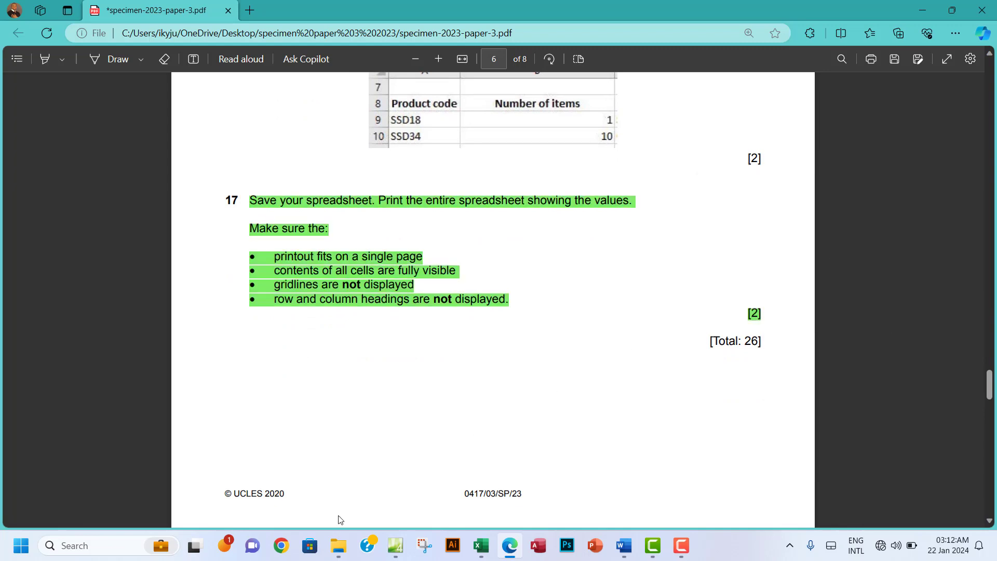
Step: Glance at the invoice's print preview, then scroll the exam paper to Task 4 on page 7
mouse_move(481, 545)
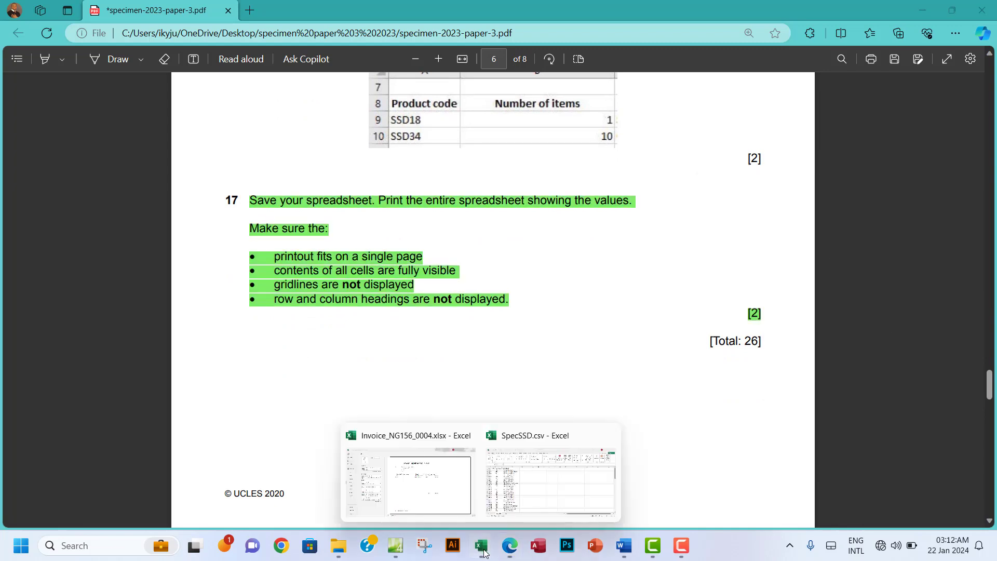
left_click(415, 497)
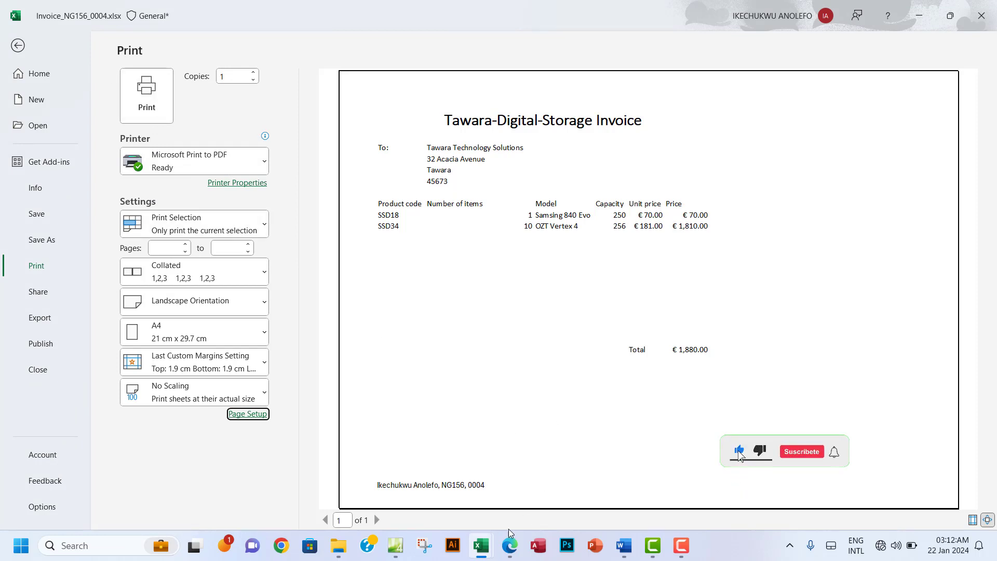
left_click(509, 545)
scroll(347, 315, "down", 7)
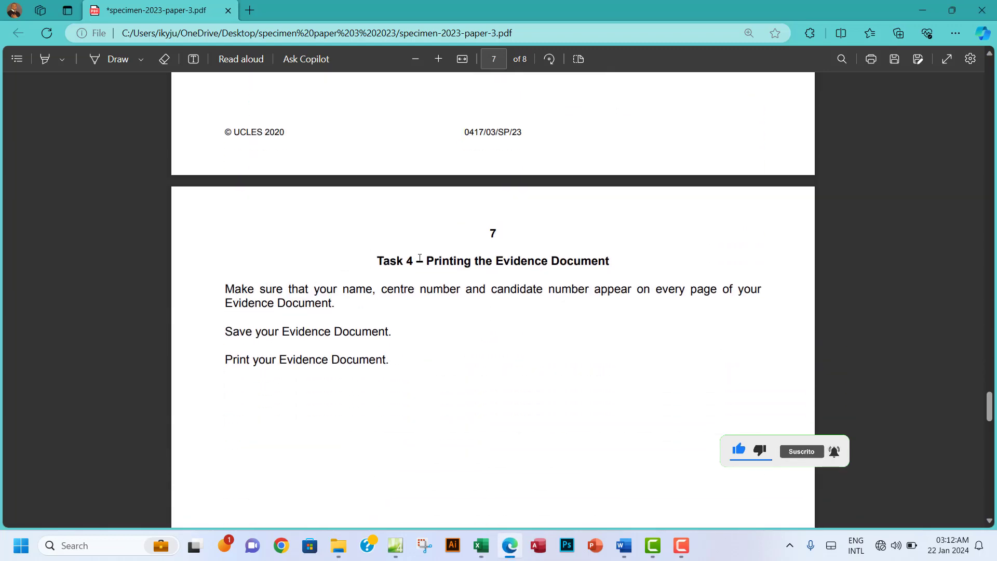
left_click_drag(465, 261, 492, 261)
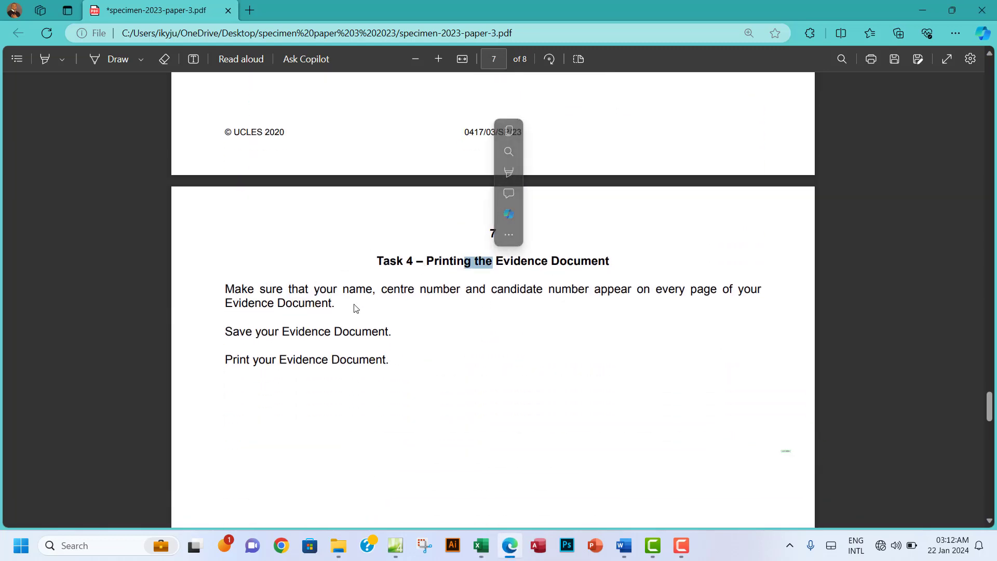
scroll(282, 238, "up", 7)
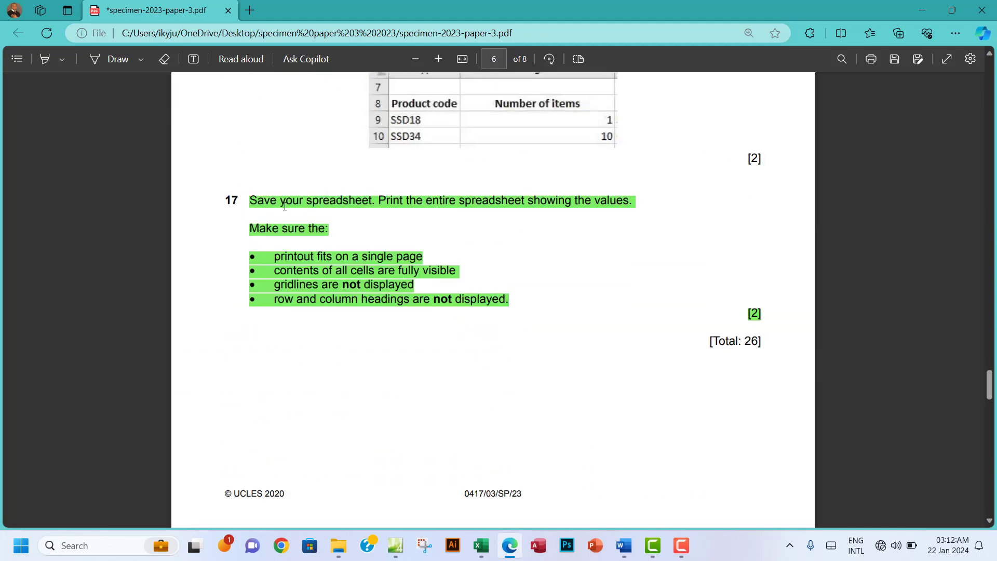
scroll(389, 363, "down", 7)
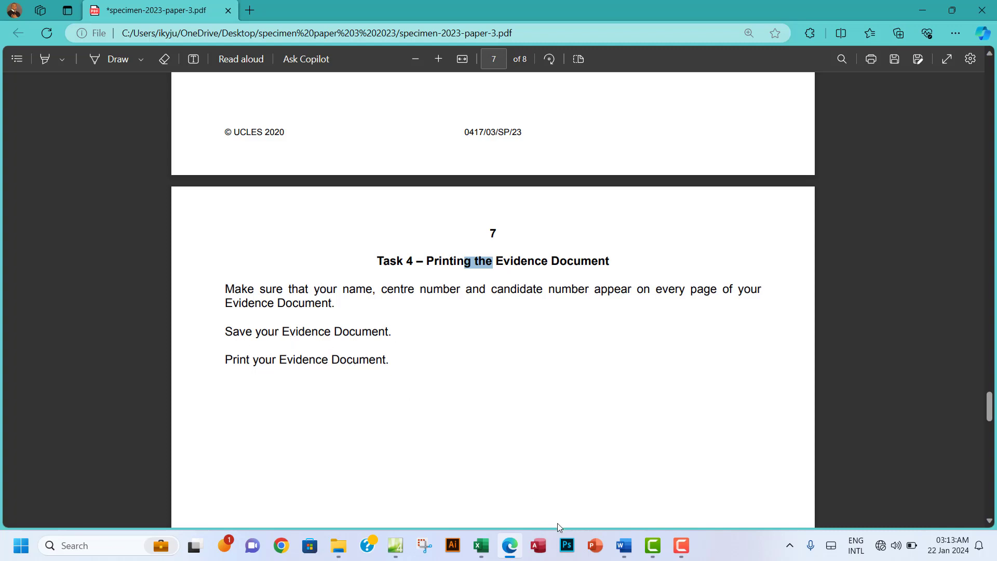
Step: Review the end of the Word evidence document, then return to the invoice's print preview in Excel
left_click(622, 544)
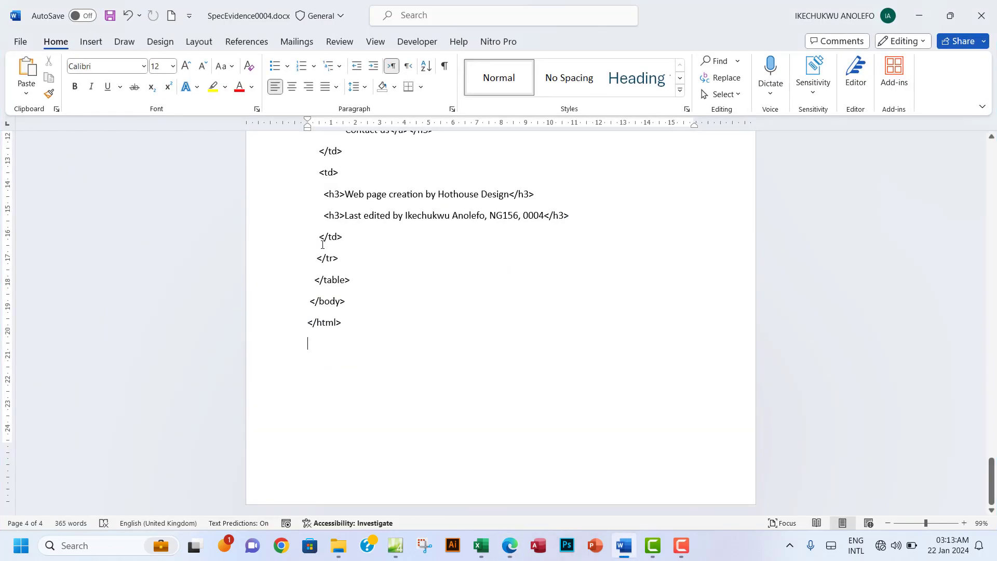
scroll(322, 245, "up", 15)
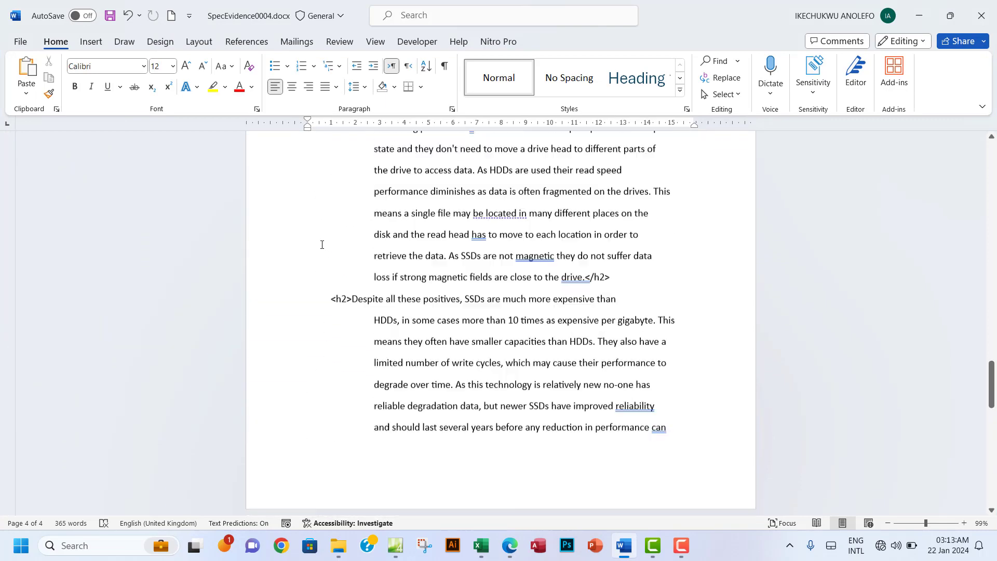
scroll(322, 245, "down", 3)
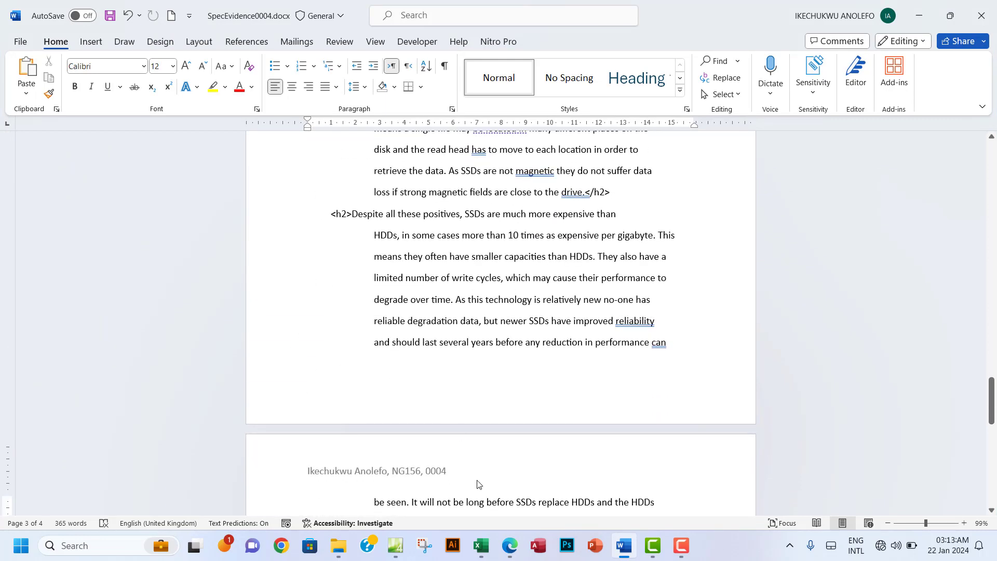
left_click(506, 544)
scroll(390, 359, "down", 5)
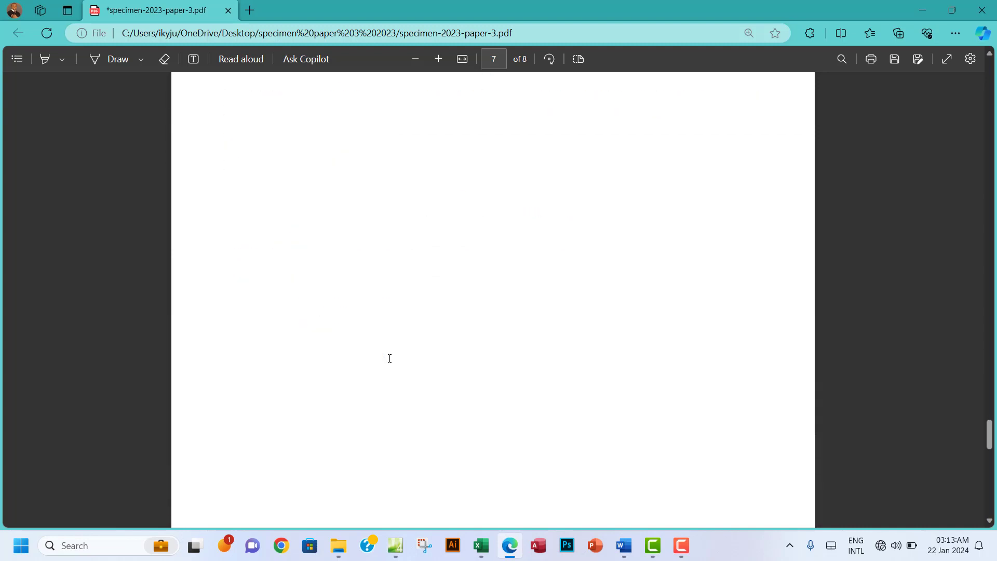
scroll(389, 358, "up", 20)
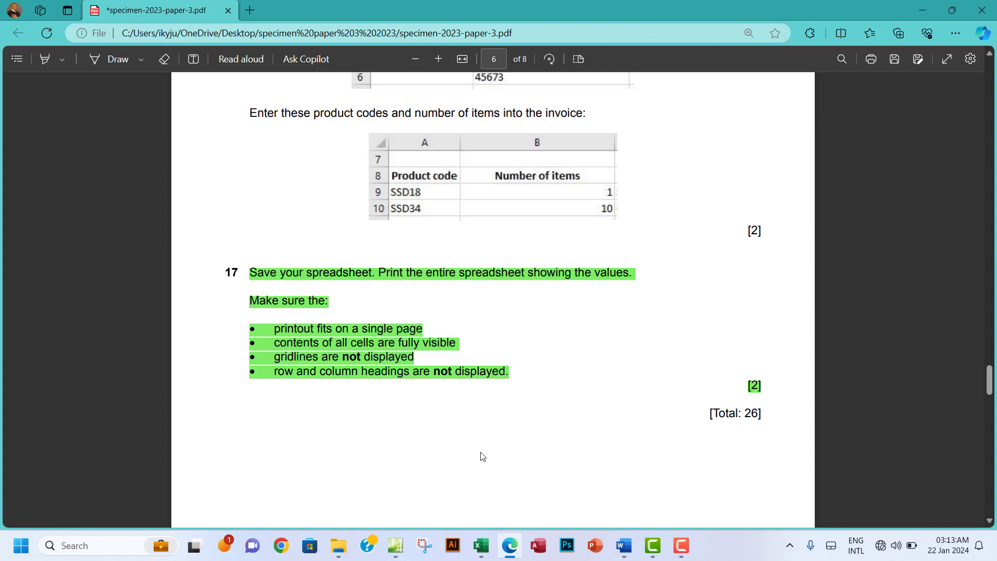
mouse_move(481, 552)
left_click(436, 496)
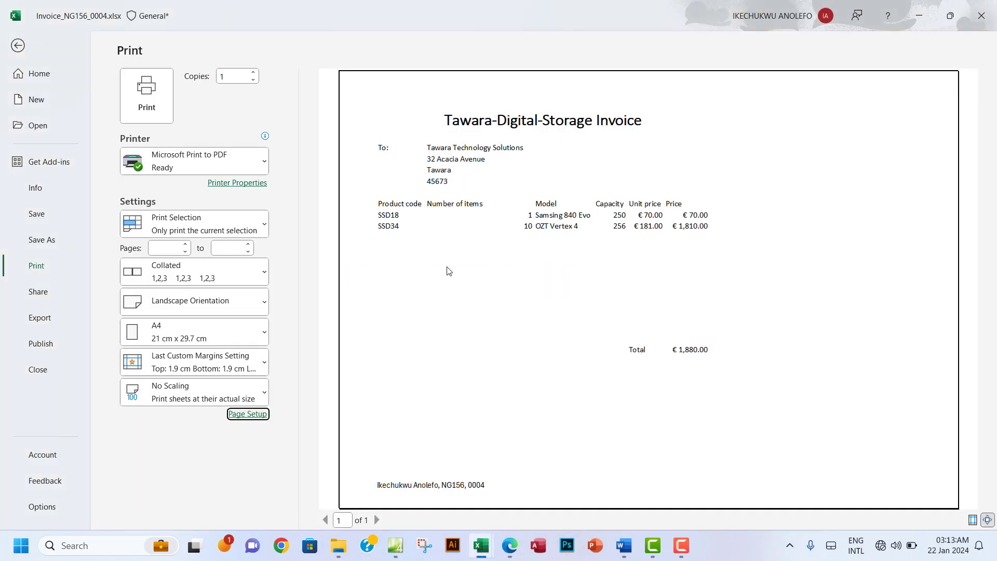